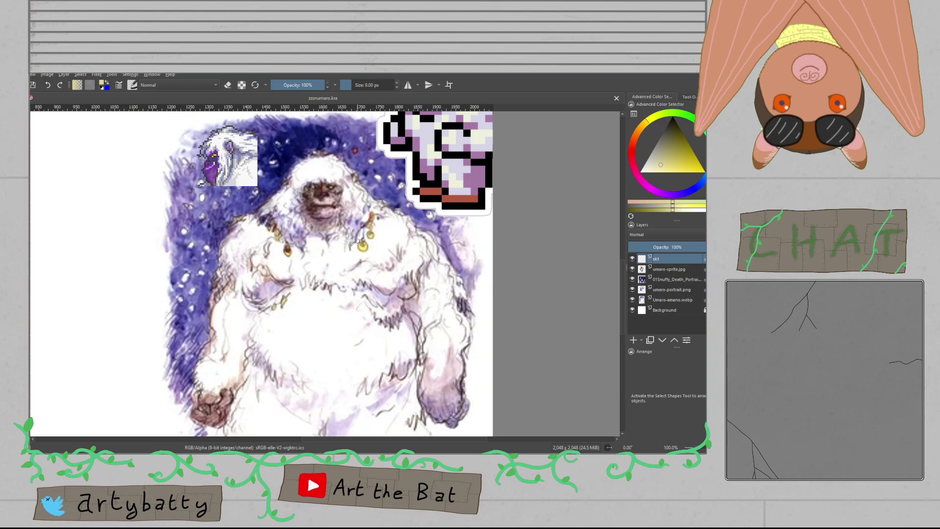
Step: Examine the yeti painting, the pixel sprite and the masked bat-girl portrait placed as references on the canvas
{"action": "left_click_drag", "start_coordinate": [357, 241], "coordinate": [357, 273]}
{"action": "scroll", "coordinate": [357, 260], "scroll_direction": "down", "scroll_amount": 3}
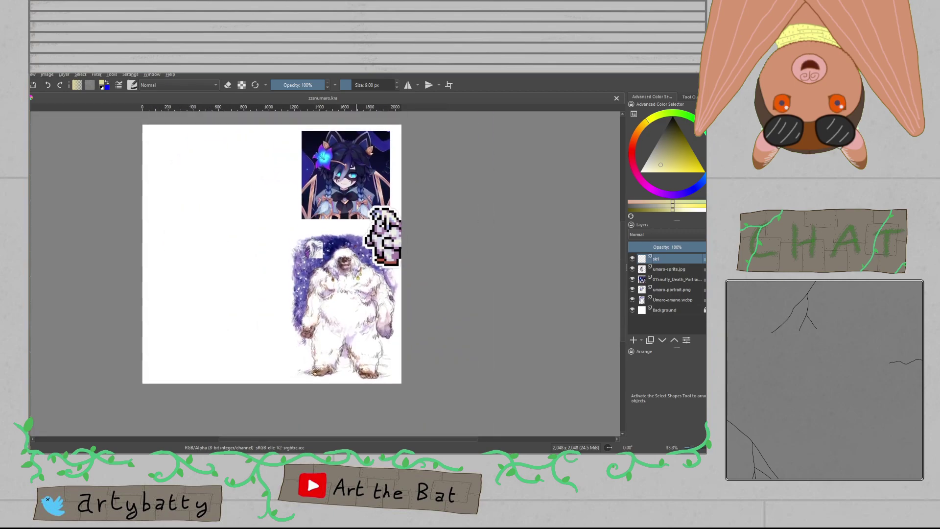
{"action": "scroll", "coordinate": [357, 235], "scroll_direction": "up", "scroll_amount": 2}
{"action": "scroll", "coordinate": [356, 207], "scroll_direction": "up", "scroll_amount": 1}
{"action": "left_click_drag", "start_coordinate": [355, 209], "coordinate": [354, 130]}
{"action": "left_click_drag", "start_coordinate": [377, 327], "coordinate": [452, 401]}
{"action": "left_click_drag", "start_coordinate": [459, 243], "coordinate": [436, 303]}
{"action": "scroll", "coordinate": [423, 350], "scroll_direction": "down", "scroll_amount": 5}
{"action": "scroll", "coordinate": [407, 338], "scroll_direction": "up", "scroll_amount": 4}
{"action": "scroll", "coordinate": [393, 329], "scroll_direction": "down", "scroll_amount": 1}
{"action": "left_click_drag", "start_coordinate": [255, 287], "coordinate": [292, 290]}
{"action": "left_click_drag", "start_coordinate": [267, 356], "coordinate": [290, 387]}
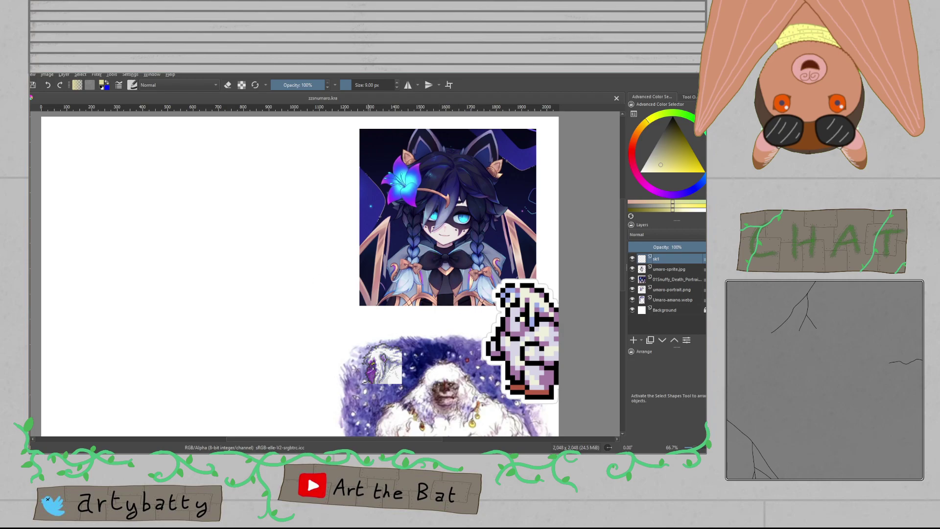
{"action": "scroll", "coordinate": [216, 310], "scroll_direction": "up", "scroll_amount": 1}
{"action": "left_click_drag", "start_coordinate": [216, 310], "coordinate": [193, 280]}
{"action": "scroll", "coordinate": [172, 274], "scroll_direction": "down", "scroll_amount": 1}
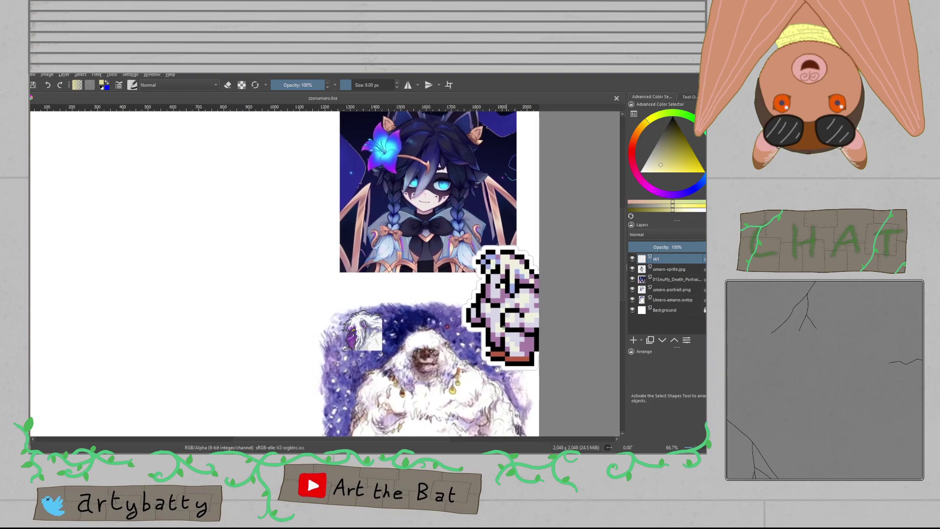
{"action": "mouse_move", "coordinate": [225, 311]}
{"action": "left_mouse_down"}
{"action": "mouse_move", "coordinate": [304, 291]}
{"action": "mouse_move", "coordinate": [289, 325]}
{"action": "mouse_move", "coordinate": [294, 206]}
{"action": "left_mouse_up"}
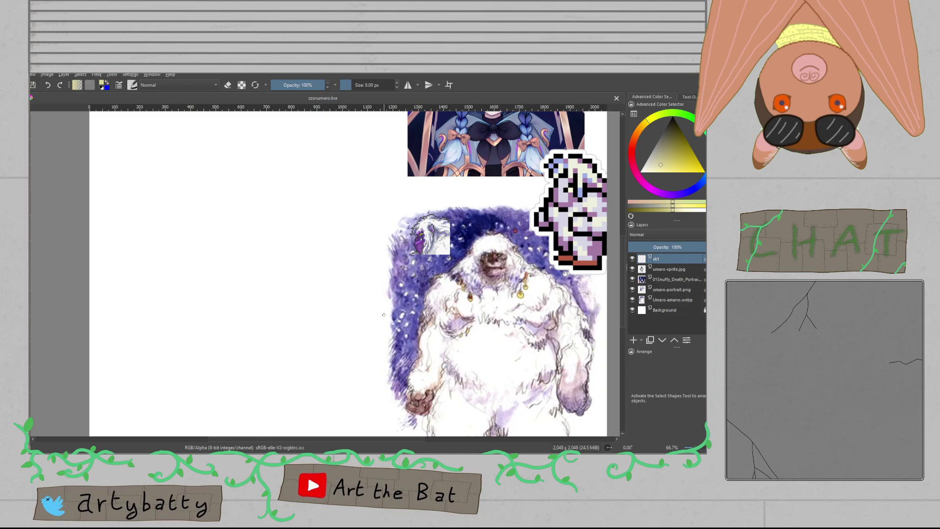
Step: Sketch a round head and the two curved sides of the torso in the blank area beside the references
{"action": "left_click_drag", "start_coordinate": [347, 273], "coordinate": [348, 334]}
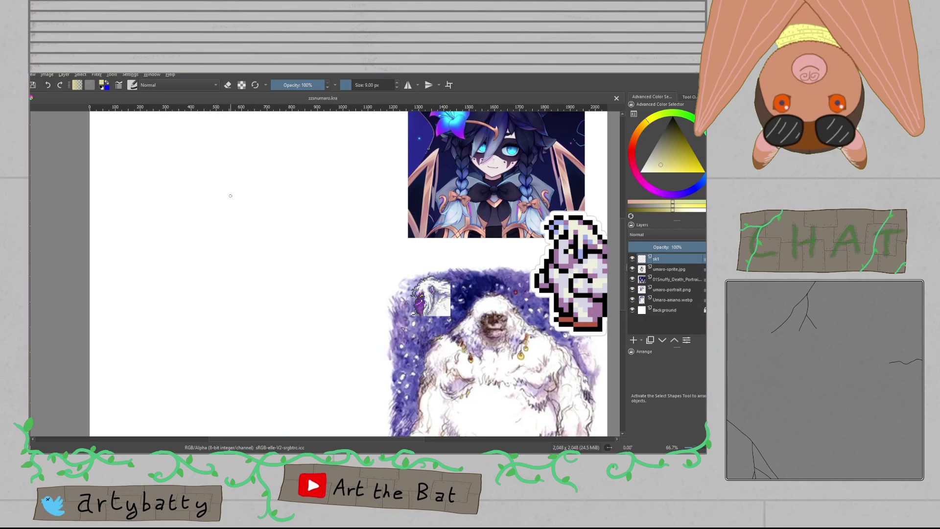
{"action": "mouse_move", "coordinate": [221, 248]}
{"action": "left_mouse_down"}
{"action": "mouse_move", "coordinate": [263, 230]}
{"action": "mouse_move", "coordinate": [250, 195]}
{"action": "left_mouse_up"}
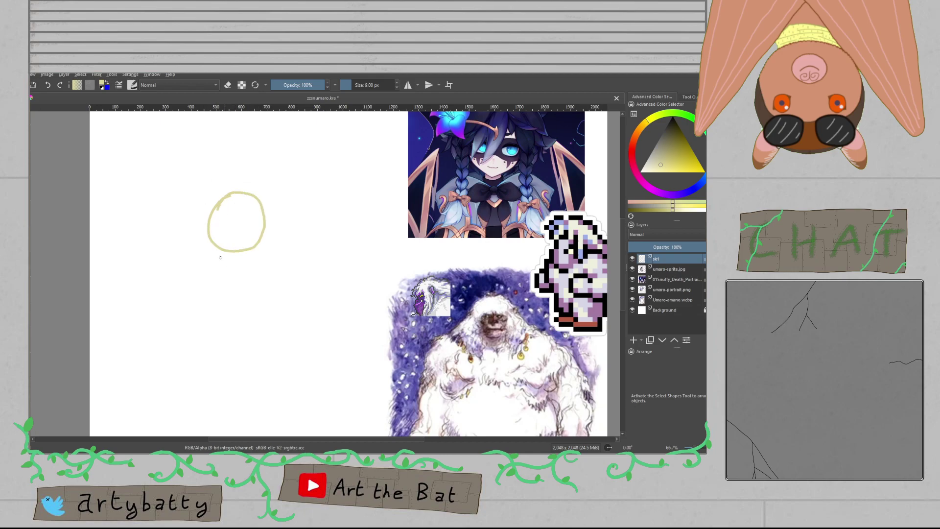
{"action": "left_click_drag", "start_coordinate": [205, 256], "coordinate": [177, 349]}
{"action": "mouse_move", "coordinate": [263, 248]}
{"action": "left_mouse_down"}
{"action": "mouse_move", "coordinate": [292, 364]}
{"action": "mouse_move", "coordinate": [333, 210]}
{"action": "mouse_move", "coordinate": [326, 249]}
{"action": "left_mouse_up"}
{"action": "key", "text": "ctrl+z"}
{"action": "mouse_move", "coordinate": [304, 146]}
{"action": "left_mouse_down"}
{"action": "mouse_move", "coordinate": [319, 175]}
{"action": "mouse_move", "coordinate": [322, 236]}
{"action": "left_mouse_up"}
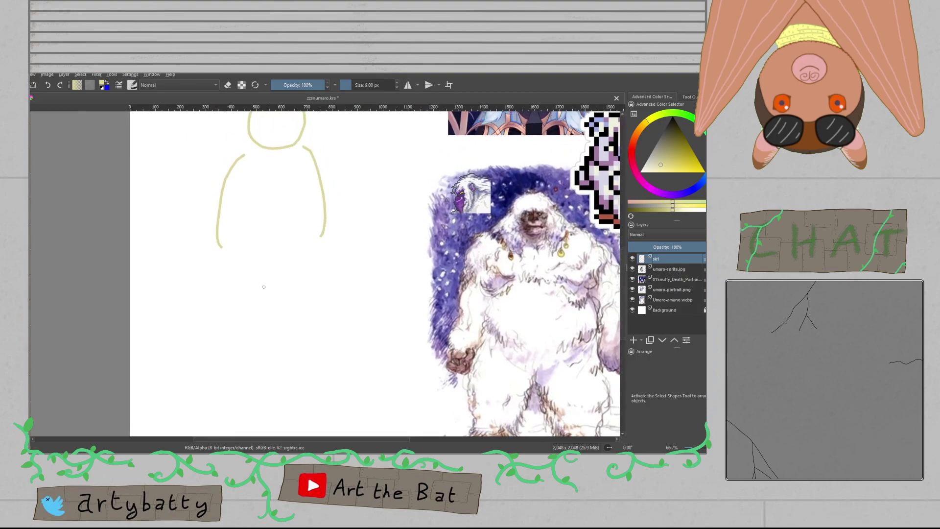
Step: Sketch two spread legs below the torso, with an outer and an inner line for each leg
{"action": "left_click_drag", "start_coordinate": [223, 263], "coordinate": [218, 337]}
{"action": "key", "text": "ctrl+z"}
{"action": "key", "text": "ctrl+z"}
{"action": "left_click_drag", "start_coordinate": [226, 263], "coordinate": [212, 318]}
{"action": "left_click_drag", "start_coordinate": [315, 255], "coordinate": [346, 314]}
{"action": "left_click_drag", "start_coordinate": [264, 270], "coordinate": [245, 329]}
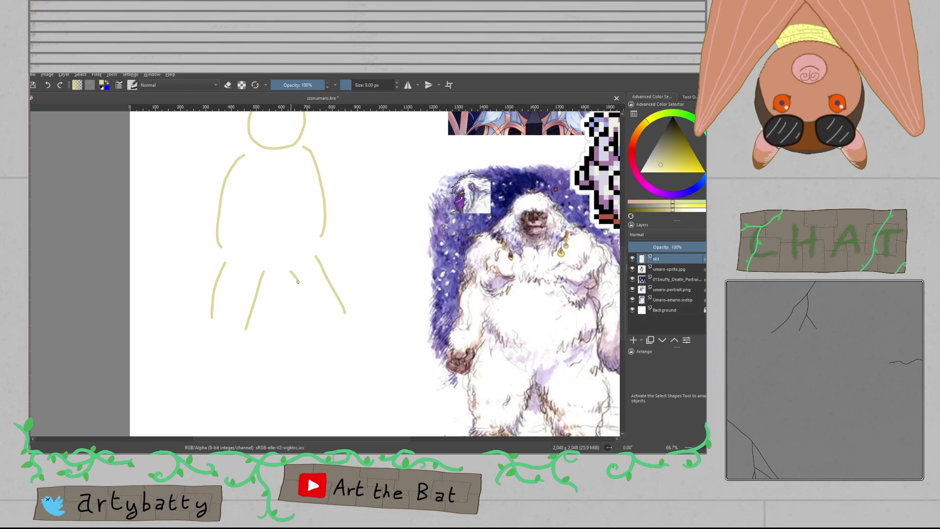
{"action": "left_click_drag", "start_coordinate": [290, 269], "coordinate": [303, 327]}
Step: Sketch the bent, raised arm on the figure's reference-image side, from the shoulder up to the squared-off hand end
{"action": "left_click_drag", "start_coordinate": [338, 250], "coordinate": [340, 324]}
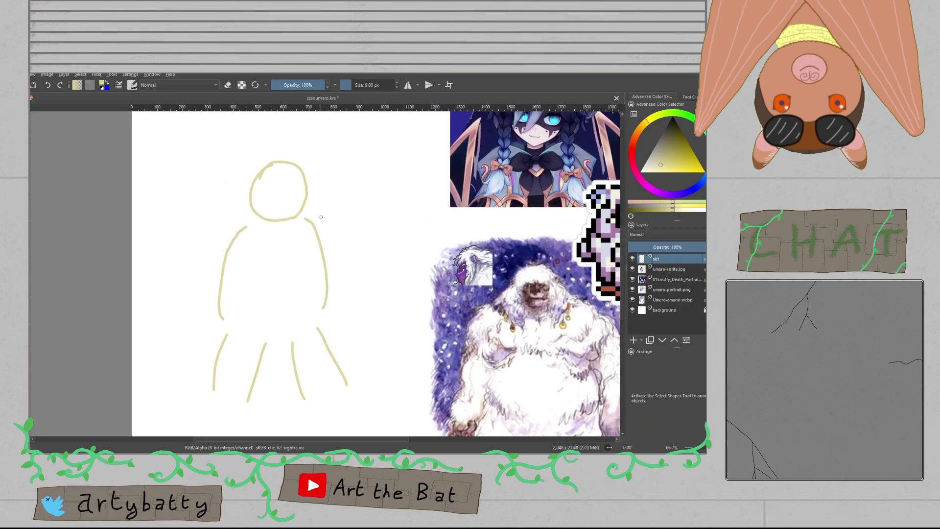
{"action": "left_click_drag", "start_coordinate": [338, 220], "coordinate": [336, 163]}
{"action": "key", "text": "ctrl+z"}
{"action": "mouse_move", "coordinate": [315, 221]}
{"action": "left_mouse_down"}
{"action": "mouse_move", "coordinate": [360, 200]}
{"action": "mouse_move", "coordinate": [349, 176]}
{"action": "left_mouse_up"}
{"action": "mouse_move", "coordinate": [346, 139]}
{"action": "left_mouse_down"}
{"action": "mouse_move", "coordinate": [383, 156]}
{"action": "mouse_move", "coordinate": [393, 206]}
{"action": "left_mouse_up"}
{"action": "left_click_drag", "start_coordinate": [325, 250], "coordinate": [382, 217]}
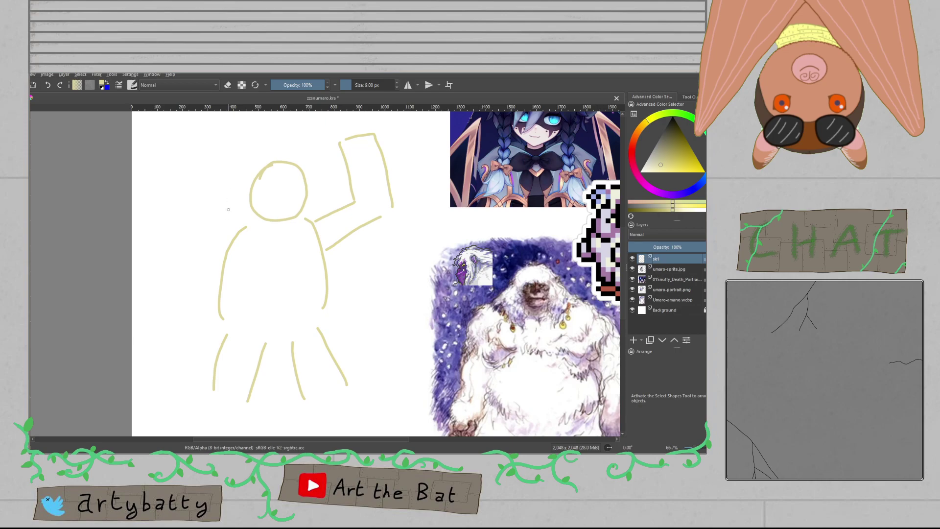
Step: Sketch the opposite arm, also bent at the elbow and raised beside the head
{"action": "mouse_move", "coordinate": [206, 202]}
{"action": "left_mouse_down"}
{"action": "mouse_move", "coordinate": [224, 152]}
{"action": "mouse_move", "coordinate": [201, 129]}
{"action": "mouse_move", "coordinate": [176, 211]}
{"action": "mouse_move", "coordinate": [213, 266]}
{"action": "left_mouse_up"}
{"action": "key", "text": "ctrl+z"}
{"action": "left_click_drag", "start_coordinate": [169, 214], "coordinate": [214, 253]}
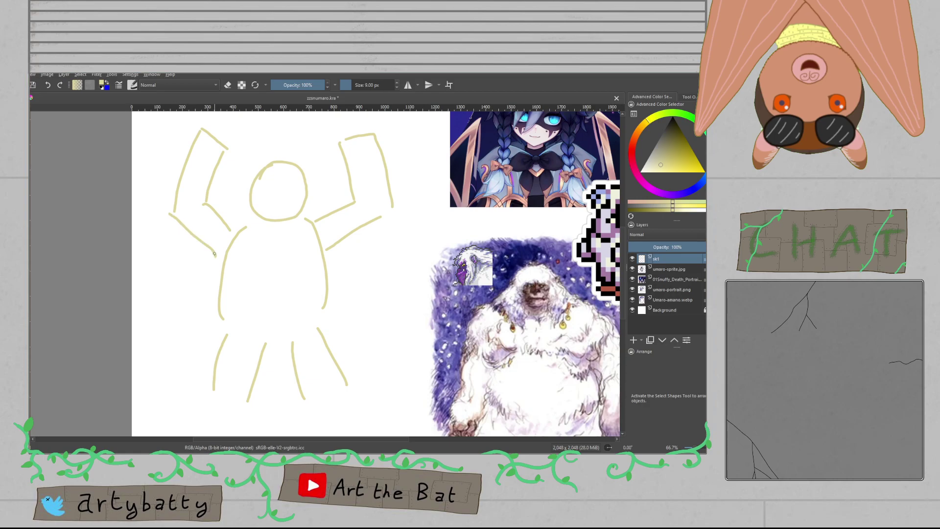
Step: Sketch a blocky foot at the end of each leg
{"action": "scroll", "coordinate": [233, 303], "scroll_direction": "down", "scroll_amount": 5}
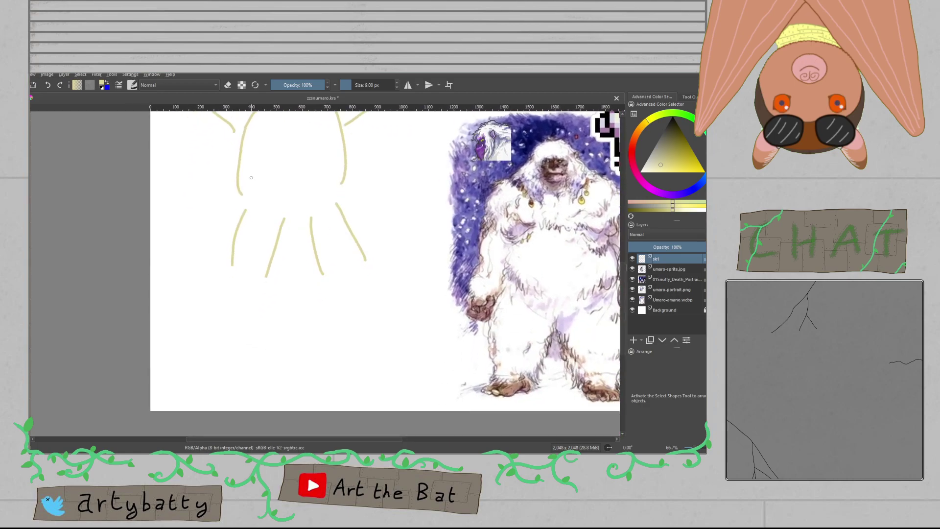
{"action": "left_click_drag", "start_coordinate": [229, 259], "coordinate": [234, 310]}
{"action": "key", "text": "ctrl+z"}
{"action": "mouse_move", "coordinate": [228, 282]}
{"action": "left_mouse_down"}
{"action": "mouse_move", "coordinate": [207, 301]}
{"action": "mouse_move", "coordinate": [267, 297]}
{"action": "mouse_move", "coordinate": [217, 306]}
{"action": "mouse_move", "coordinate": [272, 286]}
{"action": "left_mouse_up"}
{"action": "key", "text": "ctrl+z"}
{"action": "key", "text": "ctrl+z"}
Step: Compare the rough body sketch with the yeti painting and the sprite
{"action": "left_click_drag", "start_coordinate": [382, 284], "coordinate": [298, 390]}
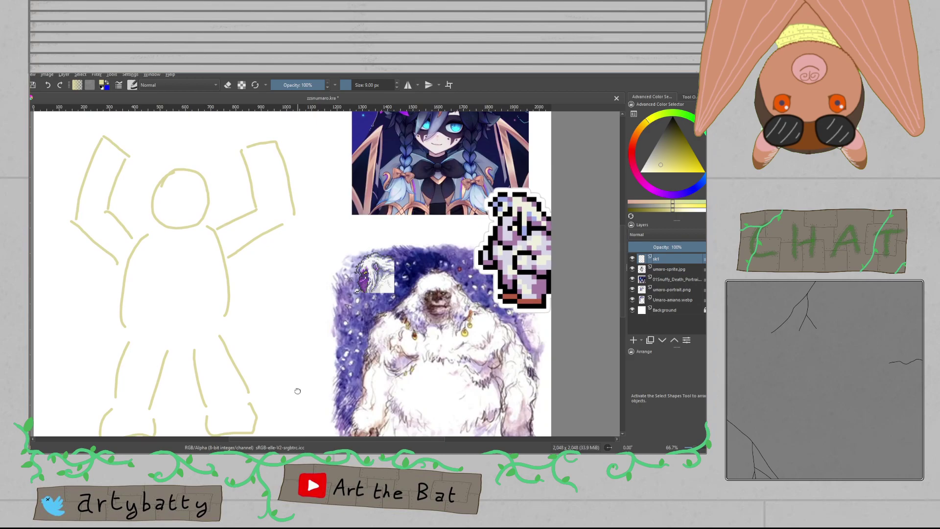
{"action": "left_click_drag", "start_coordinate": [289, 334], "coordinate": [292, 331]}
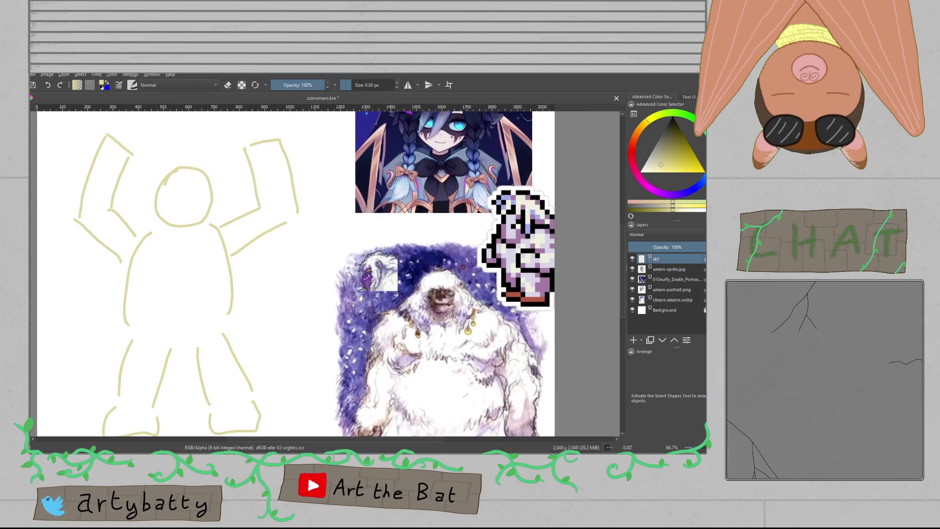
{"action": "left_click_drag", "start_coordinate": [467, 289], "coordinate": [437, 293]}
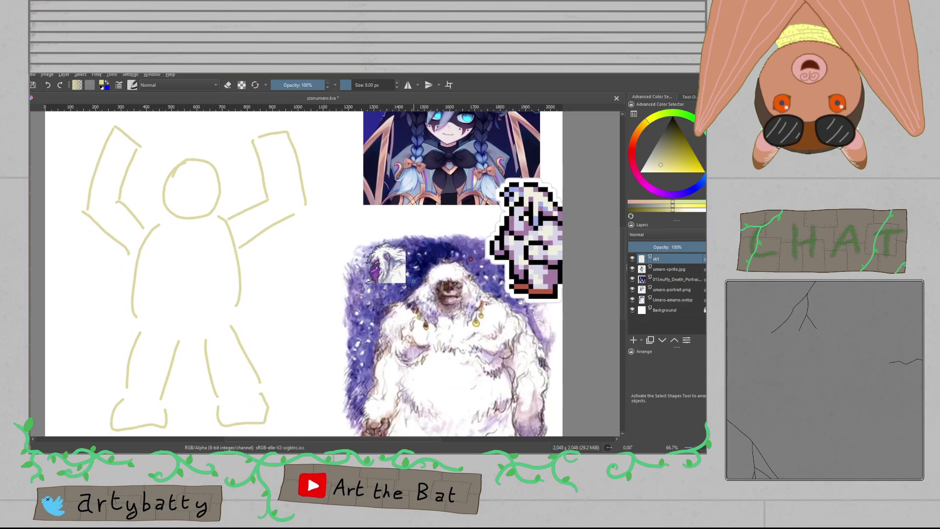
{"action": "scroll", "coordinate": [413, 280], "scroll_direction": "up", "scroll_amount": 1}
{"action": "left_click_drag", "start_coordinate": [502, 272], "coordinate": [480, 385]}
{"action": "left_click_drag", "start_coordinate": [489, 298], "coordinate": [538, 165]}
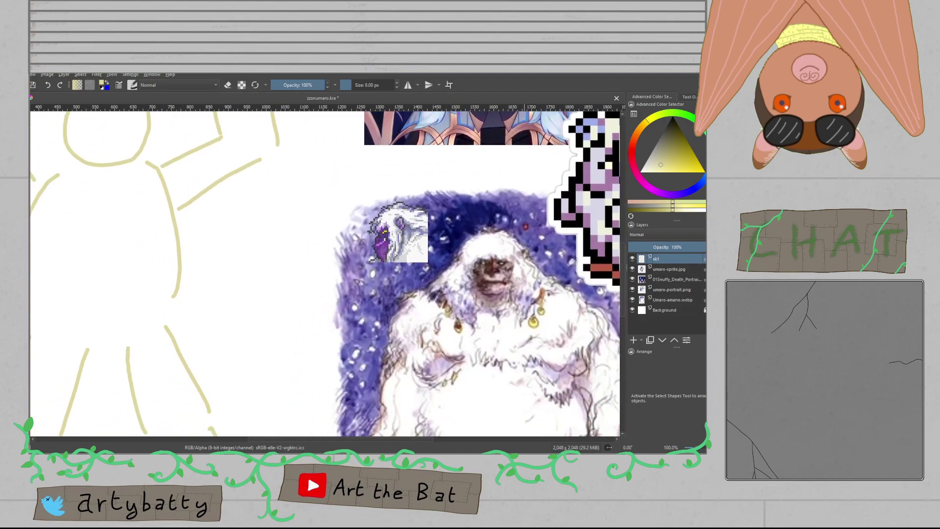
{"action": "scroll", "coordinate": [474, 256], "scroll_direction": "down", "scroll_amount": 1}
Step: Draw rounded caps over the squared-off ends of both raised arms
{"action": "left_click_drag", "start_coordinate": [297, 207], "coordinate": [299, 318]}
{"action": "scroll", "coordinate": [214, 225], "scroll_direction": "up", "scroll_amount": 3}
{"action": "scroll", "coordinate": [215, 225], "scroll_direction": "down", "scroll_amount": 1}
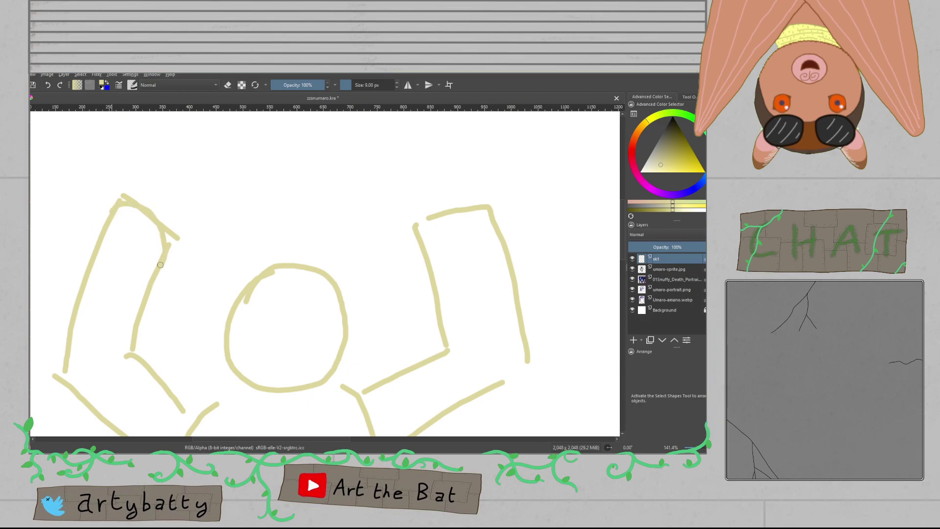
{"action": "mouse_move", "coordinate": [122, 196]}
{"action": "left_mouse_down"}
{"action": "mouse_move", "coordinate": [173, 231]}
{"action": "mouse_move", "coordinate": [167, 261]}
{"action": "left_mouse_up"}
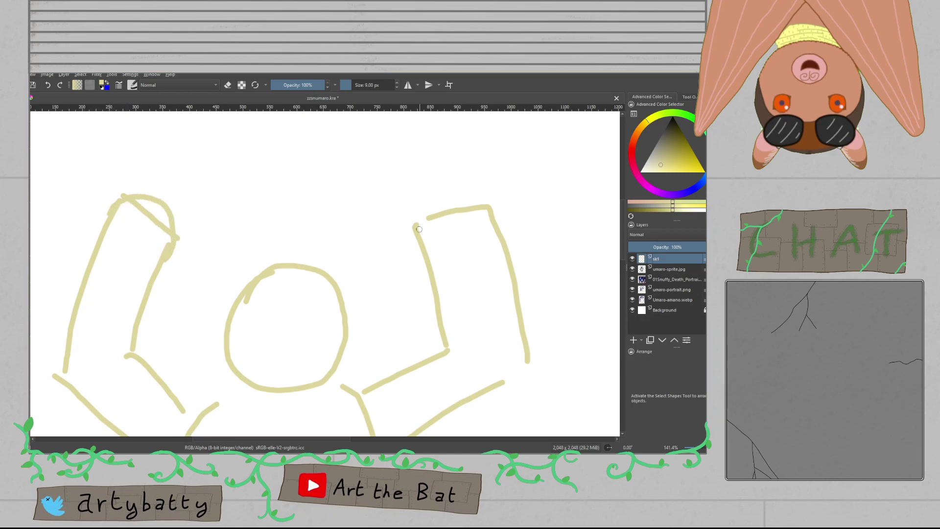
{"action": "mouse_move", "coordinate": [421, 227]}
{"action": "left_mouse_down"}
{"action": "mouse_move", "coordinate": [444, 200]}
{"action": "mouse_move", "coordinate": [482, 212]}
{"action": "left_mouse_up"}
{"action": "key", "text": "ctrl+z"}
{"action": "mouse_move", "coordinate": [422, 241]}
{"action": "left_mouse_down"}
{"action": "mouse_move", "coordinate": [456, 198]}
{"action": "mouse_move", "coordinate": [497, 225]}
{"action": "left_mouse_up"}
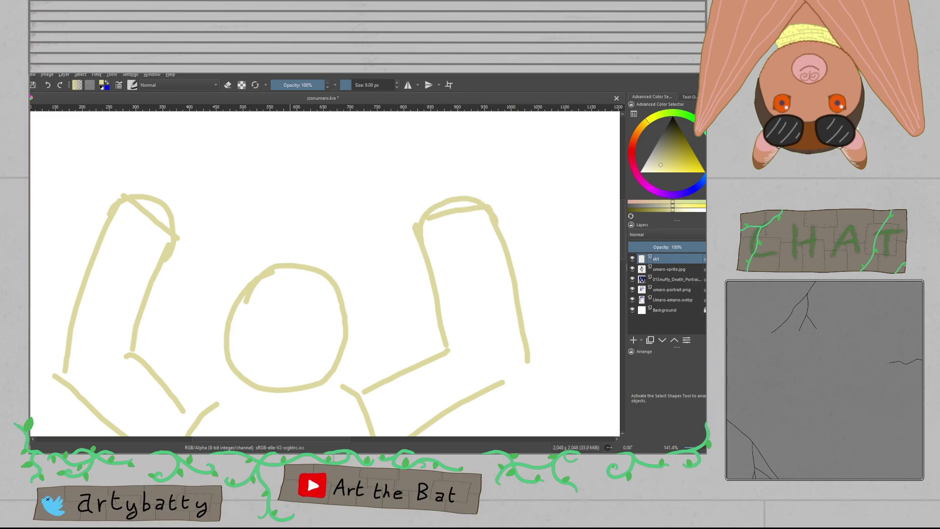
Step: Erase the old straight end lines inside the rounded arm caps and save the drawing
{"action": "key", "text": "e"}
{"action": "left_click_drag", "start_coordinate": [134, 203], "coordinate": [151, 216]}
{"action": "mouse_move", "coordinate": [473, 209]}
{"action": "left_mouse_down"}
{"action": "mouse_move", "coordinate": [425, 220]}
{"action": "mouse_move", "coordinate": [433, 177]}
{"action": "left_mouse_up"}
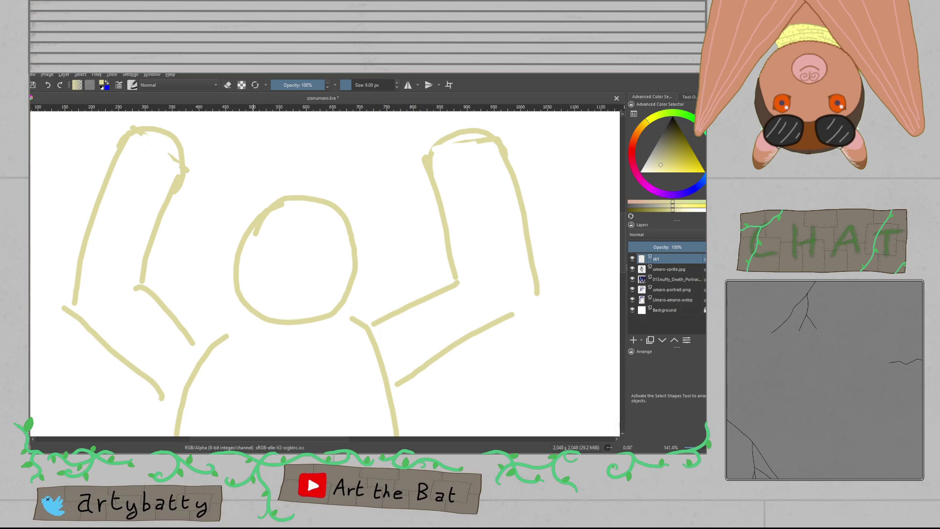
{"action": "key", "text": "ctrl+s"}
Step: Draw a wavy-edged mask band across the face with a pointed fang shape hanging under each side
{"action": "scroll", "coordinate": [323, 185], "scroll_direction": "down", "scroll_amount": 1}
{"action": "mouse_move", "coordinate": [312, 221]}
{"action": "left_mouse_down"}
{"action": "mouse_move", "coordinate": [265, 206]}
{"action": "mouse_move", "coordinate": [210, 275]}
{"action": "mouse_move", "coordinate": [222, 285]}
{"action": "left_mouse_up"}
{"action": "left_click_drag", "start_coordinate": [203, 327], "coordinate": [256, 303]}
{"action": "scroll", "coordinate": [256, 303], "scroll_direction": "up", "scroll_amount": 1}
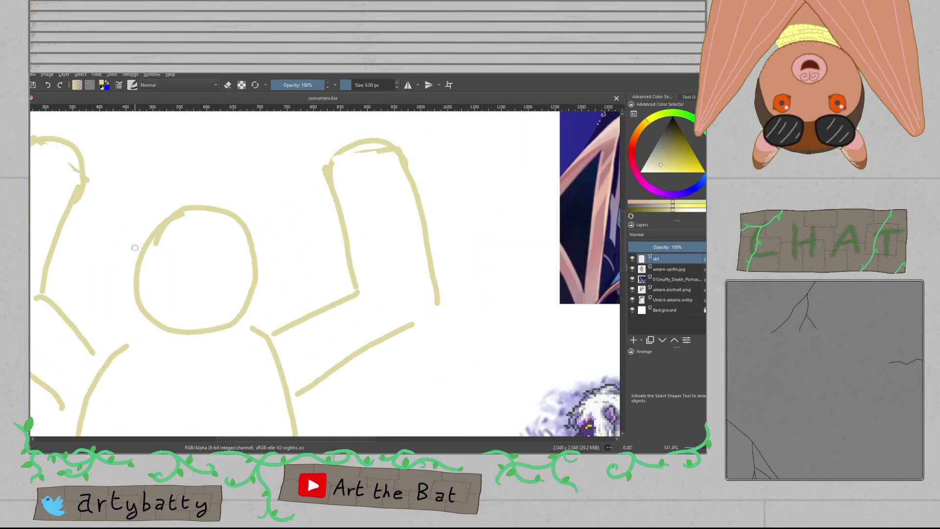
{"action": "left_click_drag", "start_coordinate": [151, 241], "coordinate": [248, 237]}
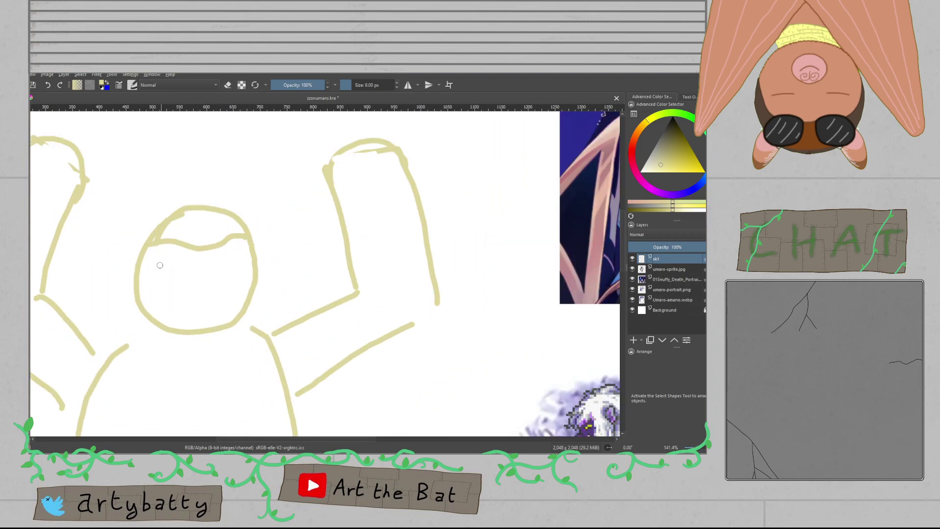
{"action": "mouse_move", "coordinate": [153, 286]}
{"action": "left_mouse_down"}
{"action": "mouse_move", "coordinate": [193, 274]}
{"action": "mouse_move", "coordinate": [238, 285]}
{"action": "left_mouse_up"}
{"action": "left_click_drag", "start_coordinate": [156, 286], "coordinate": [168, 288]}
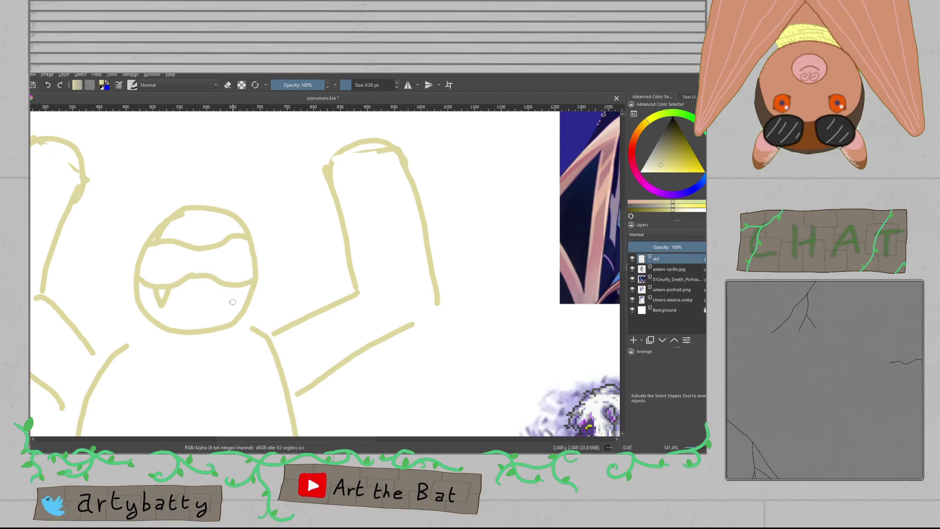
{"action": "left_click_drag", "start_coordinate": [230, 290], "coordinate": [249, 296]}
{"action": "scroll", "coordinate": [237, 292], "scroll_direction": "down", "scroll_amount": 1}
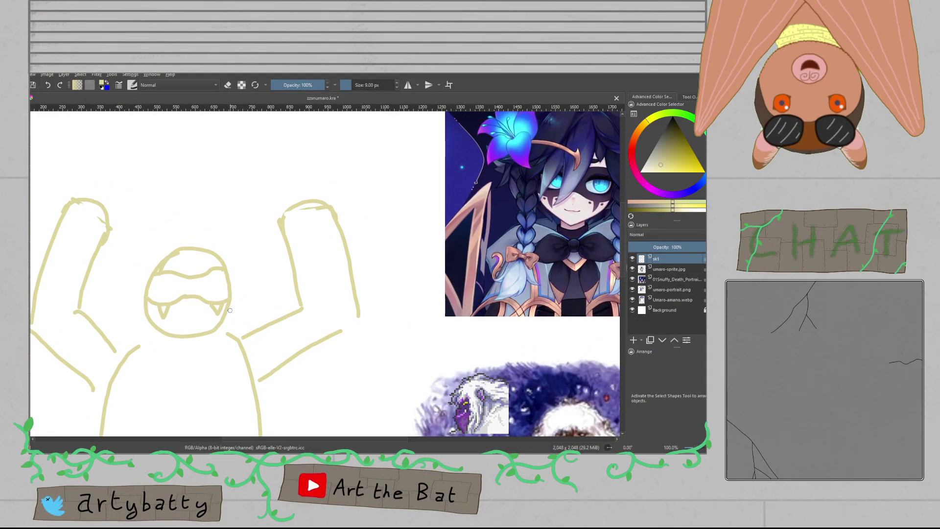
Step: Draw two flat-bottomed, arched eye outlines inside the mask band
{"action": "scroll", "coordinate": [230, 310], "scroll_direction": "up", "scroll_amount": 2}
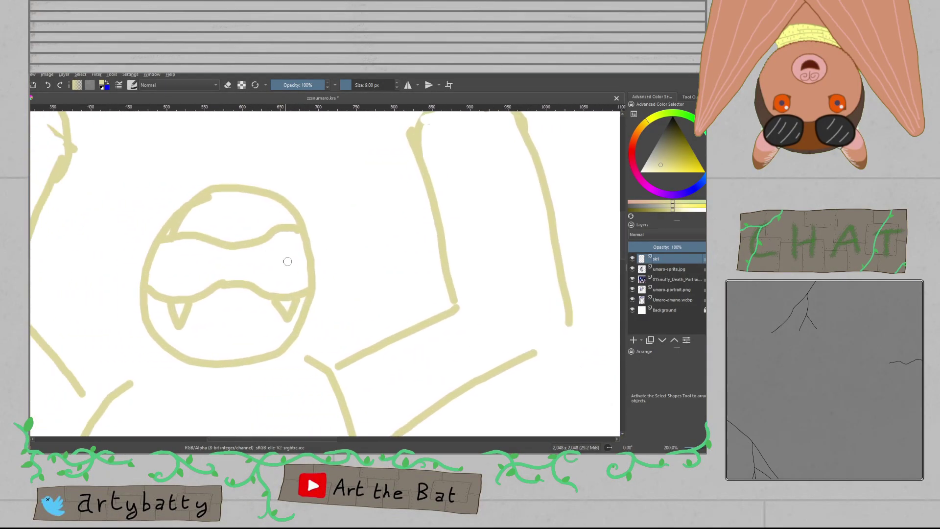
{"action": "mouse_move", "coordinate": [292, 249]}
{"action": "left_mouse_down"}
{"action": "mouse_move", "coordinate": [278, 279]}
{"action": "mouse_move", "coordinate": [297, 270]}
{"action": "mouse_move", "coordinate": [288, 249]}
{"action": "mouse_move", "coordinate": [293, 284]}
{"action": "mouse_move", "coordinate": [307, 274]}
{"action": "mouse_move", "coordinate": [273, 250]}
{"action": "mouse_move", "coordinate": [297, 282]}
{"action": "mouse_move", "coordinate": [286, 245]}
{"action": "left_mouse_up"}
{"action": "key", "text": "ctrl+z"}
{"action": "key", "text": "ctrl+z"}
{"action": "mouse_move", "coordinate": [190, 252]}
{"action": "left_mouse_down"}
{"action": "mouse_move", "coordinate": [163, 271]}
{"action": "mouse_move", "coordinate": [208, 276]}
{"action": "mouse_move", "coordinate": [194, 252]}
{"action": "left_mouse_up"}
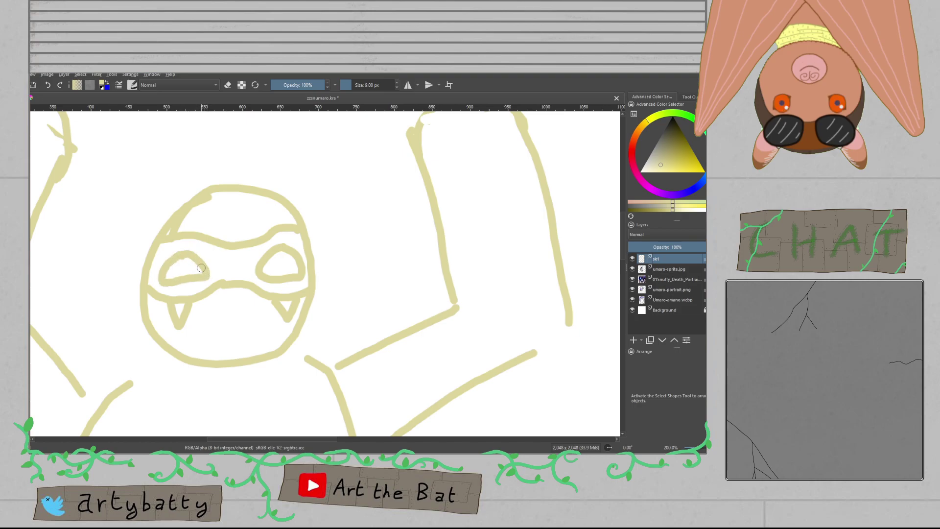
Step: Draw rounded irises and upright pupils inside both eyes
{"action": "scroll", "coordinate": [202, 268], "scroll_direction": "down", "scroll_amount": 1}
{"action": "scroll", "coordinate": [231, 248], "scroll_direction": "up", "scroll_amount": 7}
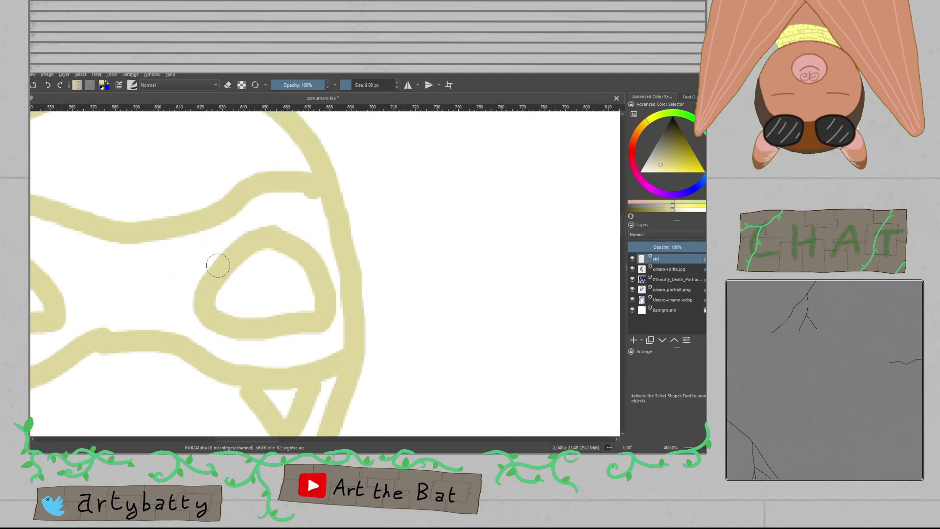
{"action": "left_click_drag", "start_coordinate": [227, 275], "coordinate": [302, 270]}
{"action": "key", "text": "ctrl+z"}
{"action": "mouse_move", "coordinate": [216, 275]}
{"action": "left_mouse_down"}
{"action": "mouse_move", "coordinate": [231, 289]}
{"action": "mouse_move", "coordinate": [303, 272]}
{"action": "left_mouse_up"}
{"action": "key", "text": "ctrl+z"}
{"action": "left_click_drag", "start_coordinate": [227, 273], "coordinate": [369, 274]}
{"action": "mouse_move", "coordinate": [59, 273]}
{"action": "left_mouse_down"}
{"action": "mouse_move", "coordinate": [125, 268]}
{"action": "mouse_move", "coordinate": [104, 289]}
{"action": "left_mouse_up"}
Step: Clean up the iris of the eye farther from the references and redraw its small pupil
{"action": "scroll", "coordinate": [141, 276], "scroll_direction": "down", "scroll_amount": 5}
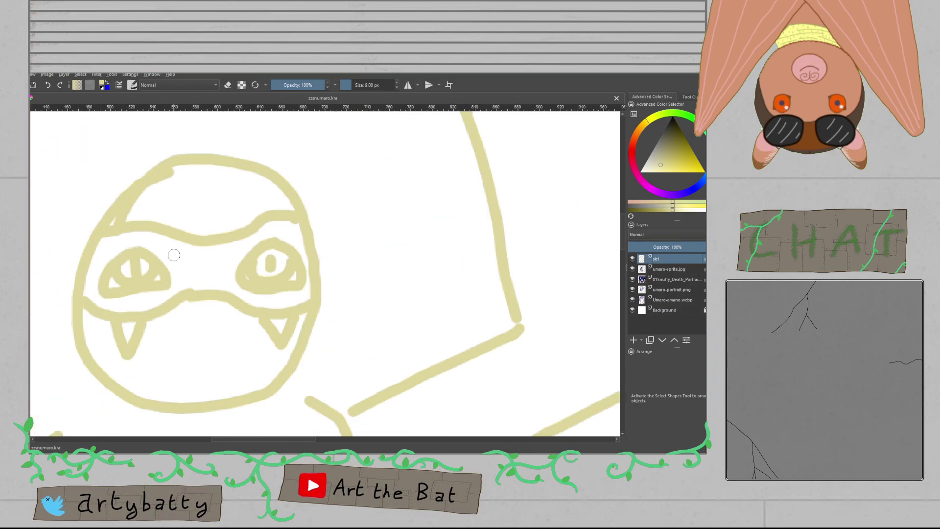
{"action": "scroll", "coordinate": [181, 260], "scroll_direction": "up", "scroll_amount": 5}
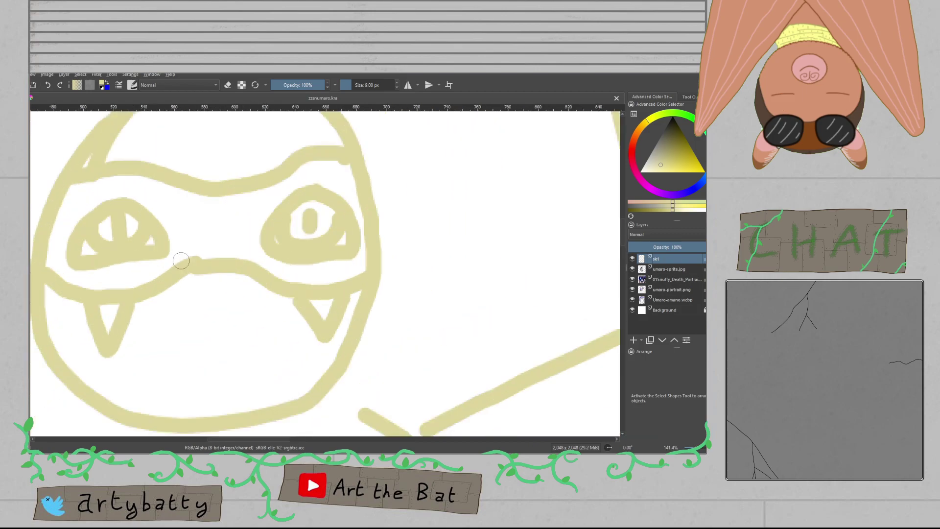
{"action": "scroll", "coordinate": [88, 219], "scroll_direction": "down", "scroll_amount": 4}
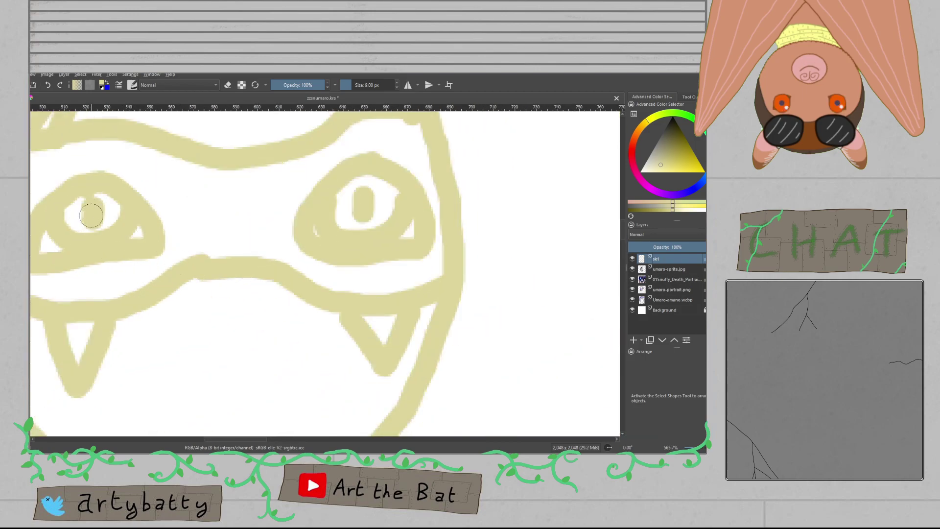
{"action": "mouse_move", "coordinate": [337, 236]}
{"action": "left_mouse_down"}
{"action": "mouse_move", "coordinate": [296, 298]}
{"action": "mouse_move", "coordinate": [258, 298]}
{"action": "mouse_move", "coordinate": [211, 205]}
{"action": "mouse_move", "coordinate": [155, 208]}
{"action": "mouse_move", "coordinate": [140, 237]}
{"action": "mouse_move", "coordinate": [447, 262]}
{"action": "left_mouse_up"}
{"action": "scroll", "coordinate": [245, 298], "scroll_direction": "down", "scroll_amount": 1}
Step: Draw a short, broad nose under the mask and an open, frowning mouth with two teeth below it
{"action": "scroll", "coordinate": [317, 209], "scroll_direction": "up", "scroll_amount": 4}
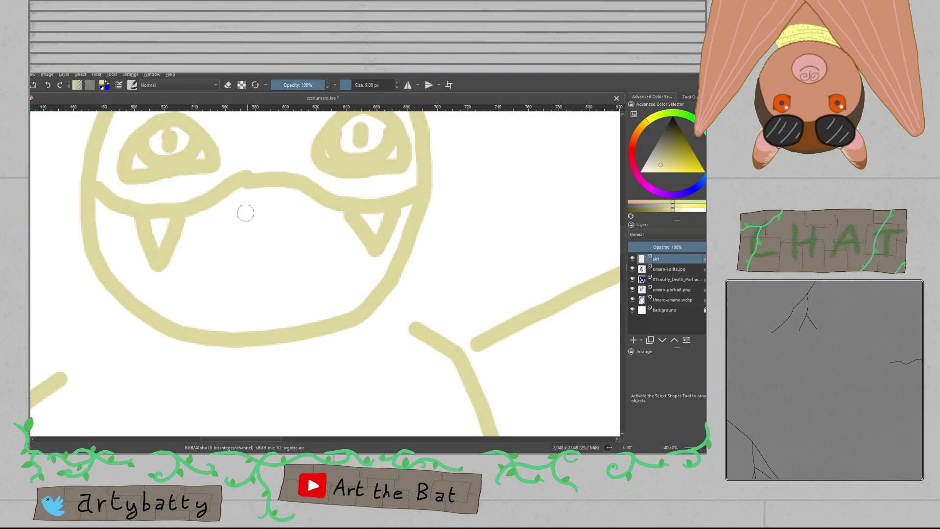
{"action": "left_click_drag", "start_coordinate": [244, 208], "coordinate": [258, 227]}
{"action": "key", "text": "ctrl+z"}
{"action": "mouse_move", "coordinate": [230, 199]}
{"action": "left_mouse_down"}
{"action": "mouse_move", "coordinate": [230, 229]}
{"action": "mouse_move", "coordinate": [294, 211]}
{"action": "left_mouse_up"}
{"action": "key", "text": "ctrl+z"}
{"action": "mouse_move", "coordinate": [230, 202]}
{"action": "left_mouse_down"}
{"action": "mouse_move", "coordinate": [294, 204]}
{"action": "mouse_move", "coordinate": [290, 236]}
{"action": "left_mouse_up"}
{"action": "mouse_move", "coordinate": [240, 220]}
{"action": "left_mouse_down"}
{"action": "mouse_move", "coordinate": [258, 241]}
{"action": "mouse_move", "coordinate": [281, 232]}
{"action": "mouse_move", "coordinate": [270, 227]}
{"action": "mouse_move", "coordinate": [255, 271]}
{"action": "mouse_move", "coordinate": [278, 304]}
{"action": "mouse_move", "coordinate": [302, 270]}
{"action": "mouse_move", "coordinate": [247, 231]}
{"action": "mouse_move", "coordinate": [253, 255]}
{"action": "mouse_move", "coordinate": [233, 254]}
{"action": "mouse_move", "coordinate": [186, 279]}
{"action": "mouse_move", "coordinate": [200, 288]}
{"action": "mouse_move", "coordinate": [186, 283]}
{"action": "mouse_move", "coordinate": [198, 312]}
{"action": "mouse_move", "coordinate": [315, 311]}
{"action": "mouse_move", "coordinate": [304, 314]}
{"action": "mouse_move", "coordinate": [343, 290]}
{"action": "mouse_move", "coordinate": [283, 242]}
{"action": "mouse_move", "coordinate": [301, 249]}
{"action": "mouse_move", "coordinate": [215, 279]}
{"action": "left_mouse_up"}
{"action": "left_click_drag", "start_coordinate": [297, 255], "coordinate": [297, 340]}
Step: Draw a zigzag fringe of hair across the forehead, overlapping the mask and one eye
{"action": "scroll", "coordinate": [298, 264], "scroll_direction": "down", "scroll_amount": 3}
{"action": "scroll", "coordinate": [295, 261], "scroll_direction": "up", "scroll_amount": 3}
{"action": "scroll", "coordinate": [297, 339], "scroll_direction": "down", "scroll_amount": 6}
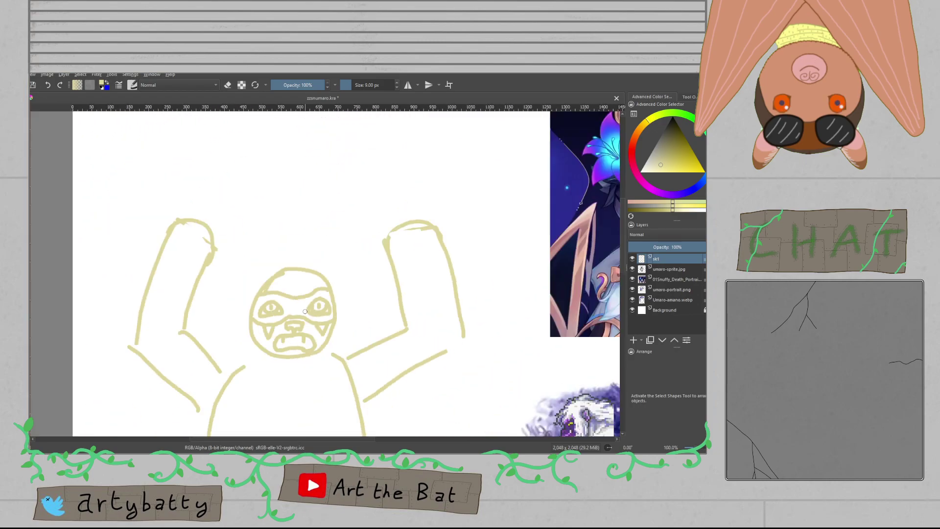
{"action": "scroll", "coordinate": [308, 314], "scroll_direction": "up", "scroll_amount": 4}
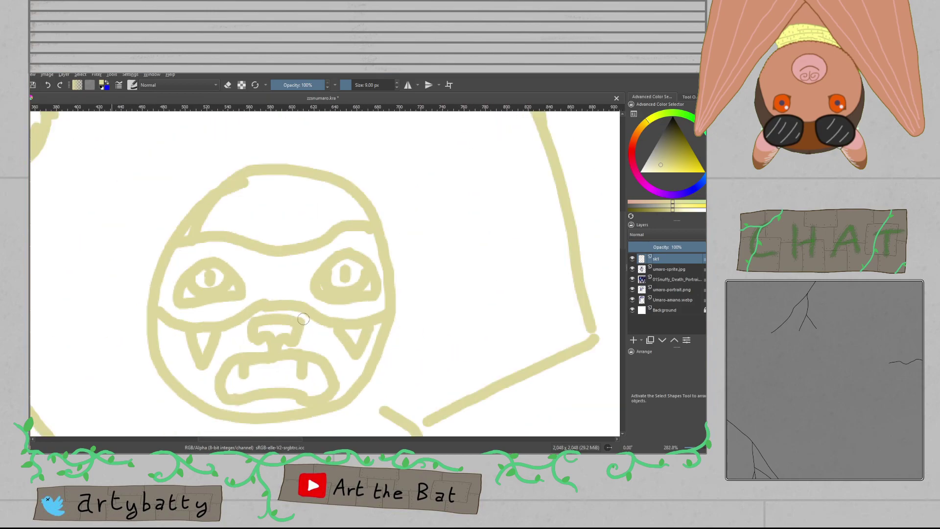
{"action": "mouse_move", "coordinate": [313, 200]}
{"action": "left_mouse_down"}
{"action": "mouse_move", "coordinate": [254, 298]}
{"action": "mouse_move", "coordinate": [264, 203]}
{"action": "mouse_move", "coordinate": [224, 267]}
{"action": "mouse_move", "coordinate": [216, 216]}
{"action": "left_mouse_up"}
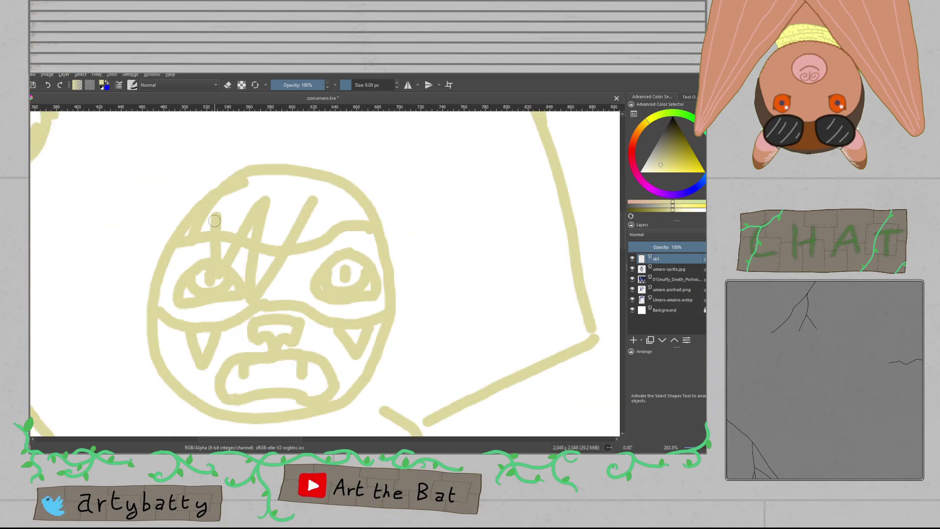
{"action": "scroll", "coordinate": [215, 221], "scroll_direction": "down", "scroll_amount": 4}
{"action": "scroll", "coordinate": [215, 221], "scroll_direction": "up", "scroll_amount": 4}
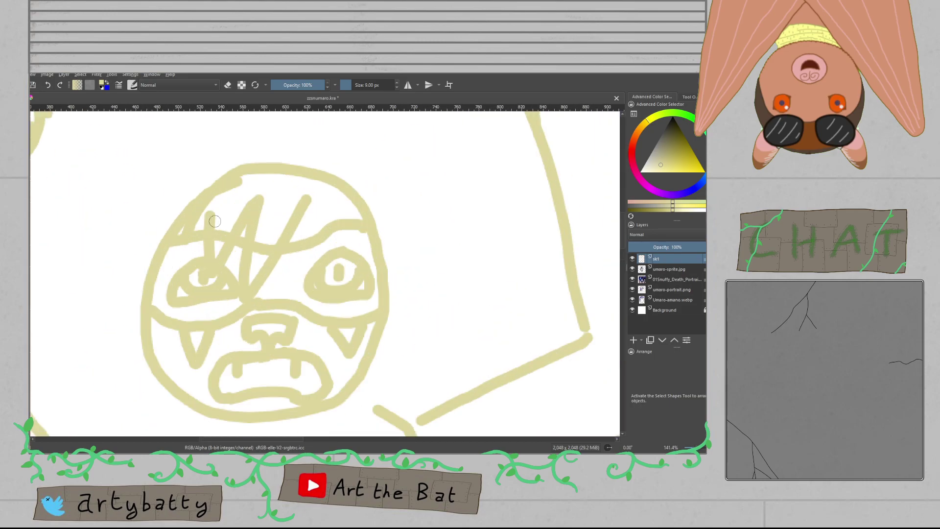
Step: Extend the fringe across the forehead past the eye nearer the references, ending in a curved lock beside the head
{"action": "mouse_move", "coordinate": [306, 199]}
{"action": "left_mouse_down"}
{"action": "mouse_move", "coordinate": [326, 234]}
{"action": "mouse_move", "coordinate": [390, 223]}
{"action": "left_mouse_up"}
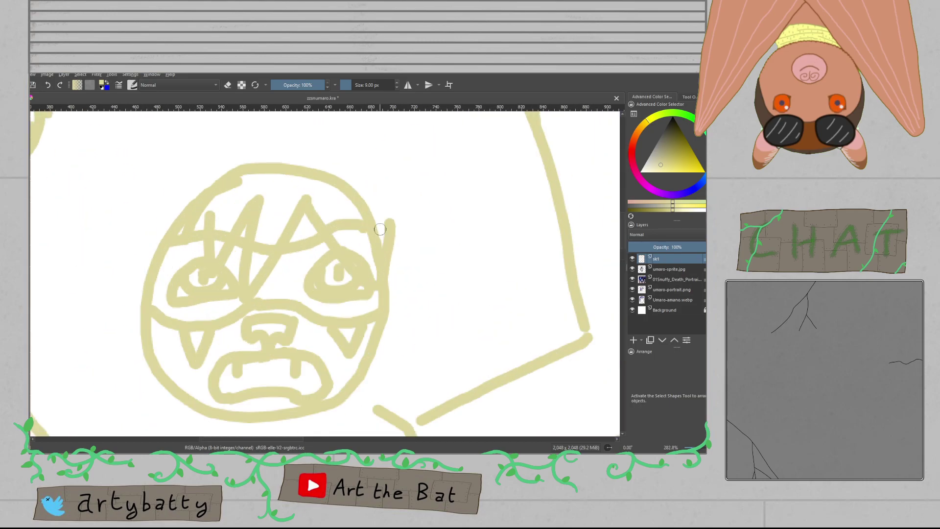
{"action": "key", "text": "ctrl+z"}
{"action": "mouse_move", "coordinate": [306, 198]}
{"action": "left_mouse_down"}
{"action": "mouse_move", "coordinate": [361, 255]}
{"action": "mouse_move", "coordinate": [385, 206]}
{"action": "left_mouse_up"}
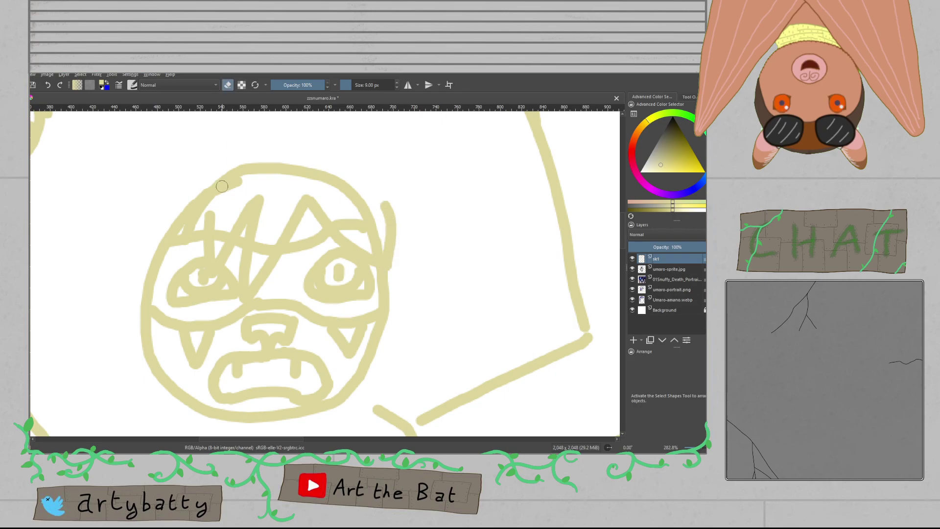
Step: Erase the crown of the head outline and the mask lines that run through the hair fringe
{"action": "left_click_drag", "start_coordinate": [268, 242], "coordinate": [258, 251]}
{"action": "mouse_move", "coordinate": [355, 219]}
{"action": "left_mouse_down"}
{"action": "mouse_move", "coordinate": [371, 235]}
{"action": "mouse_move", "coordinate": [365, 208]}
{"action": "mouse_move", "coordinate": [349, 207]}
{"action": "mouse_move", "coordinate": [338, 180]}
{"action": "mouse_move", "coordinate": [247, 167]}
{"action": "mouse_move", "coordinate": [233, 174]}
{"action": "mouse_move", "coordinate": [308, 176]}
{"action": "mouse_move", "coordinate": [218, 175]}
{"action": "mouse_move", "coordinate": [235, 194]}
{"action": "mouse_move", "coordinate": [174, 225]}
{"action": "left_mouse_up"}
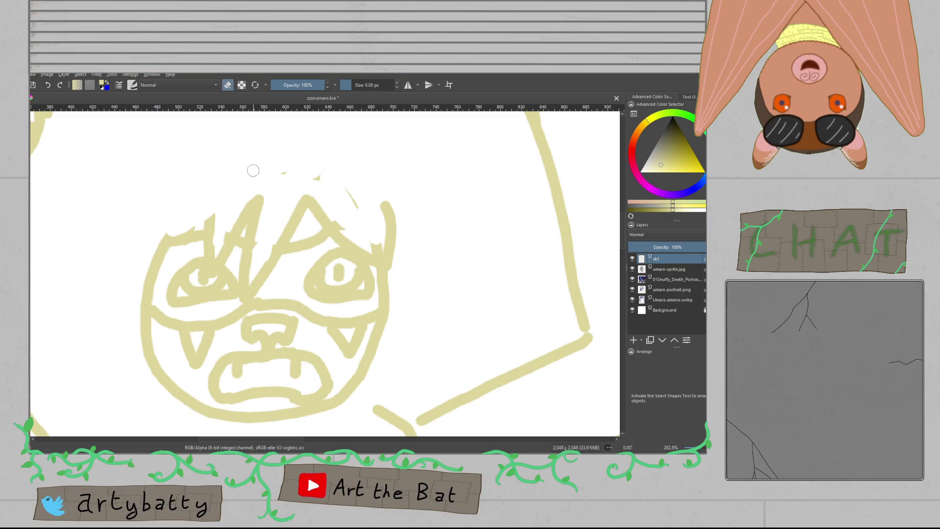
{"action": "key", "text": "minus"}
{"action": "key", "text": "minus"}
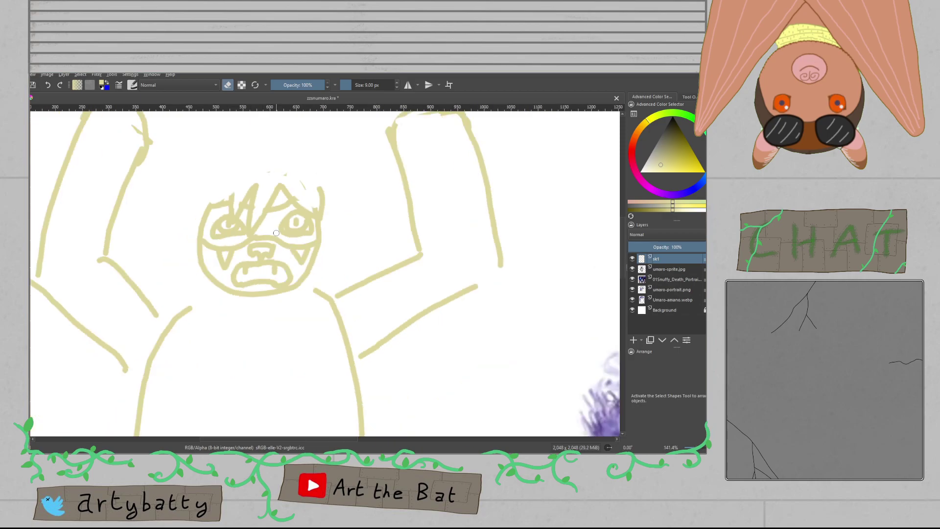
Step: Erase the torso lines that cross the base of both arms at the shoulders, and save the drawing
{"action": "mouse_move", "coordinate": [157, 333]}
{"action": "left_mouse_down"}
{"action": "mouse_move", "coordinate": [152, 360]}
{"action": "mouse_move", "coordinate": [168, 323]}
{"action": "left_mouse_up"}
{"action": "left_click_drag", "start_coordinate": [334, 295], "coordinate": [344, 341]}
{"action": "scroll", "coordinate": [387, 316], "scroll_direction": "down", "scroll_amount": 1}
{"action": "left_click_drag", "start_coordinate": [387, 317], "coordinate": [390, 218]}
{"action": "left_click_drag", "start_coordinate": [360, 328], "coordinate": [358, 268]}
{"action": "key", "text": "ctrl+s"}
Step: Redraw the lower face with a straighter, more angular jaw and chin, and erase the surplus contour on both cheeks
{"action": "mouse_move", "coordinate": [359, 154]}
{"action": "left_mouse_down"}
{"action": "mouse_move", "coordinate": [309, 295]}
{"action": "mouse_move", "coordinate": [293, 306]}
{"action": "mouse_move", "coordinate": [254, 308]}
{"action": "mouse_move", "coordinate": [214, 247]}
{"action": "mouse_move", "coordinate": [342, 290]}
{"action": "left_mouse_up"}
{"action": "scroll", "coordinate": [264, 234], "scroll_direction": "up", "scroll_amount": 4}
{"action": "scroll", "coordinate": [271, 239], "scroll_direction": "up", "scroll_amount": 1}
{"action": "scroll", "coordinate": [271, 238], "scroll_direction": "down", "scroll_amount": 1}
{"action": "mouse_move", "coordinate": [146, 231]}
{"action": "left_mouse_down"}
{"action": "mouse_move", "coordinate": [232, 338]}
{"action": "mouse_move", "coordinate": [222, 337]}
{"action": "mouse_move", "coordinate": [294, 367]}
{"action": "mouse_move", "coordinate": [363, 363]}
{"action": "left_mouse_up"}
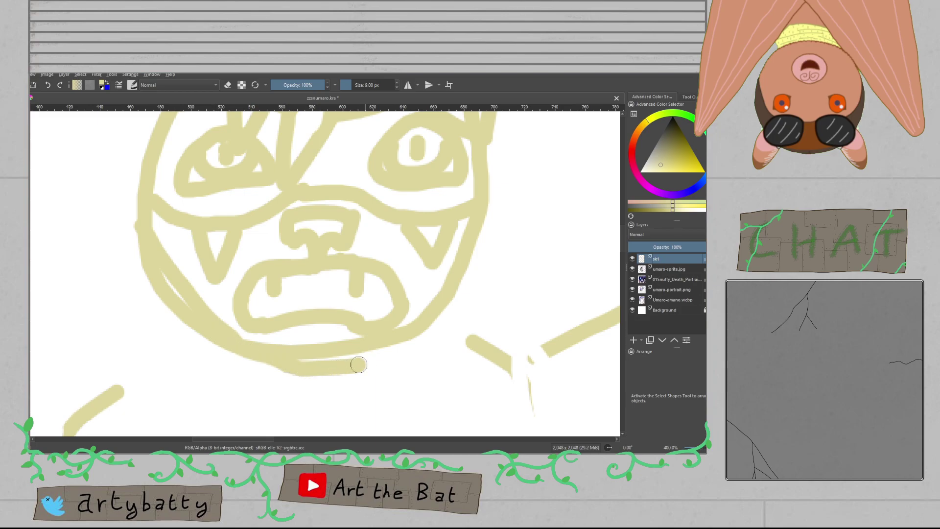
{"action": "key", "text": "ctrl+z"}
{"action": "mouse_move", "coordinate": [459, 228]}
{"action": "left_mouse_down"}
{"action": "mouse_move", "coordinate": [441, 293]}
{"action": "mouse_move", "coordinate": [410, 336]}
{"action": "mouse_move", "coordinate": [417, 327]}
{"action": "mouse_move", "coordinate": [340, 357]}
{"action": "mouse_move", "coordinate": [344, 349]}
{"action": "mouse_move", "coordinate": [288, 360]}
{"action": "mouse_move", "coordinate": [319, 362]}
{"action": "left_mouse_up"}
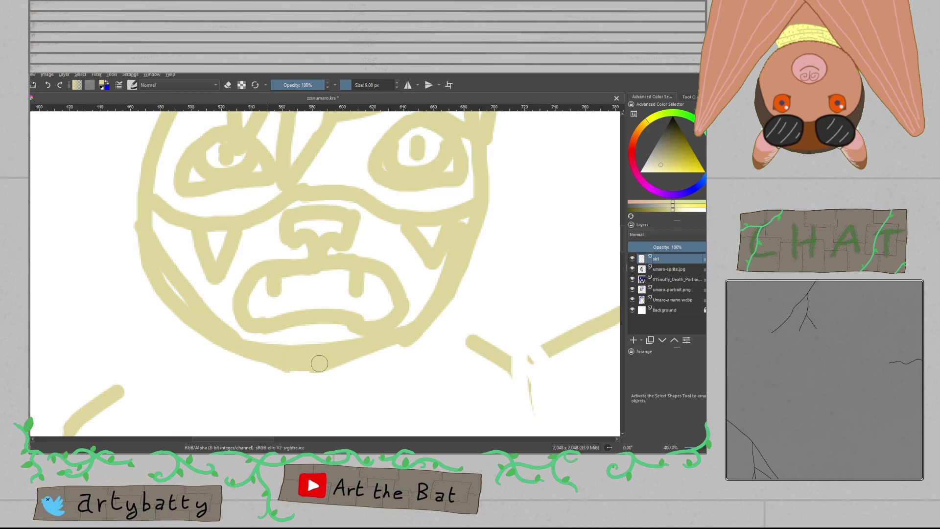
{"action": "key", "text": "e"}
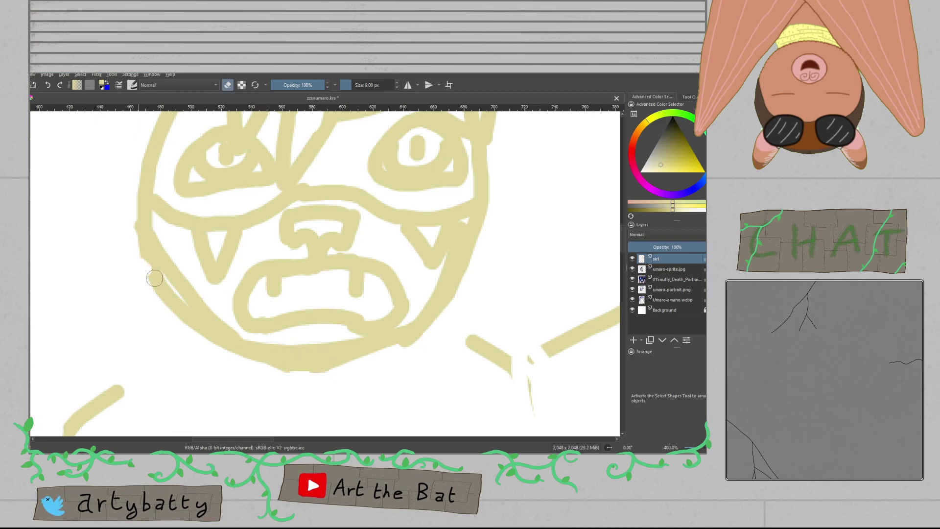
{"action": "left_click_drag", "start_coordinate": [143, 267], "coordinate": [186, 324]}
{"action": "left_click_drag", "start_coordinate": [479, 245], "coordinate": [454, 295]}
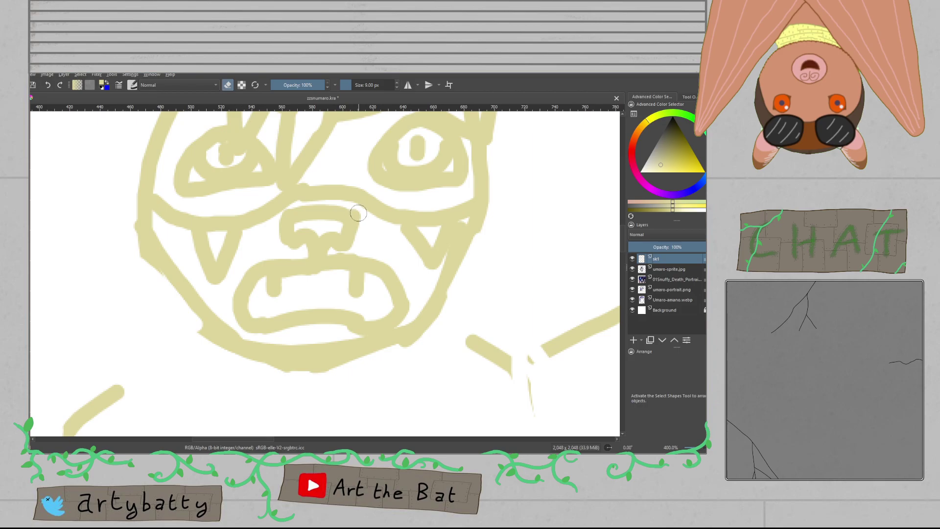
Step: Draw a pointed lock closing the outer end of the fringe above the eye farther from the references
{"action": "scroll", "coordinate": [361, 214], "scroll_direction": "down", "scroll_amount": 3}
{"action": "left_click_drag", "start_coordinate": [360, 213], "coordinate": [216, 319]}
{"action": "scroll", "coordinate": [257, 272], "scroll_direction": "down", "scroll_amount": 1}
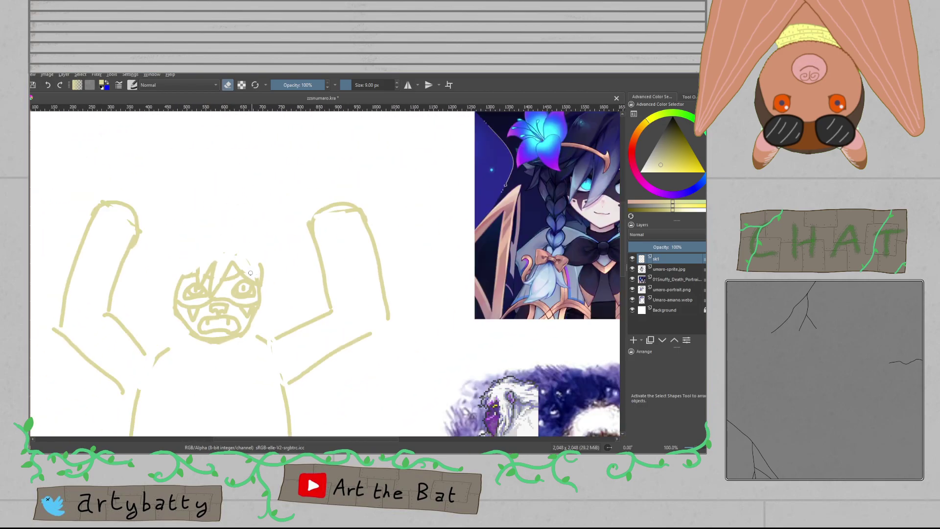
{"action": "scroll", "coordinate": [233, 277], "scroll_direction": "up", "scroll_amount": 1}
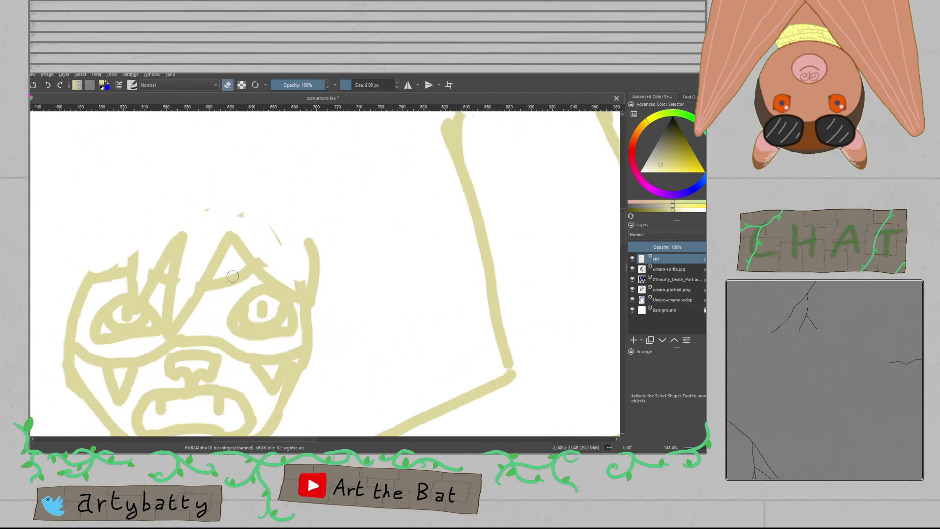
{"action": "left_click_drag", "start_coordinate": [116, 269], "coordinate": [82, 292]}
{"action": "key", "text": "ctrl+z"}
{"action": "mouse_move", "coordinate": [136, 258]}
{"action": "left_mouse_down"}
{"action": "mouse_move", "coordinate": [81, 289]}
{"action": "mouse_move", "coordinate": [99, 238]}
{"action": "left_mouse_up"}
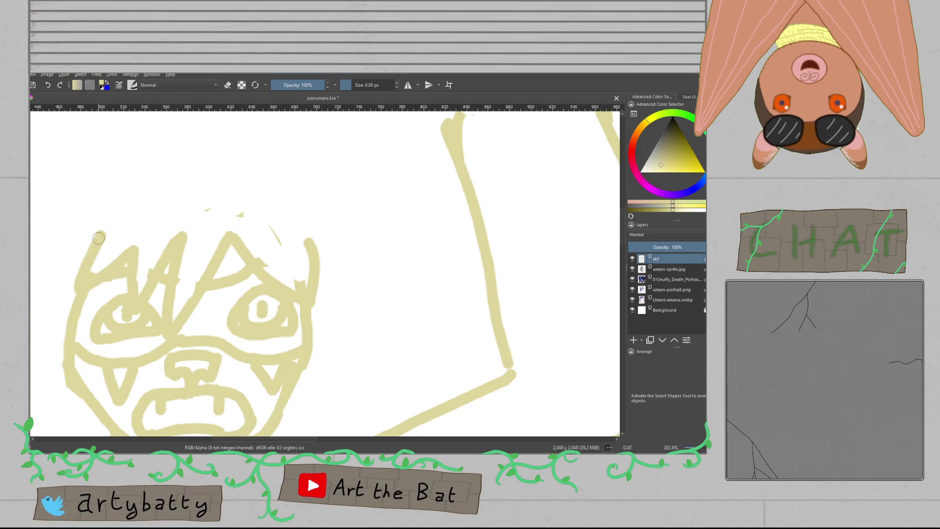
Step: Draw two rounded arcs above the head that meet in a centre parting to form the top of the hair
{"action": "scroll", "coordinate": [99, 238], "scroll_direction": "down", "scroll_amount": 5}
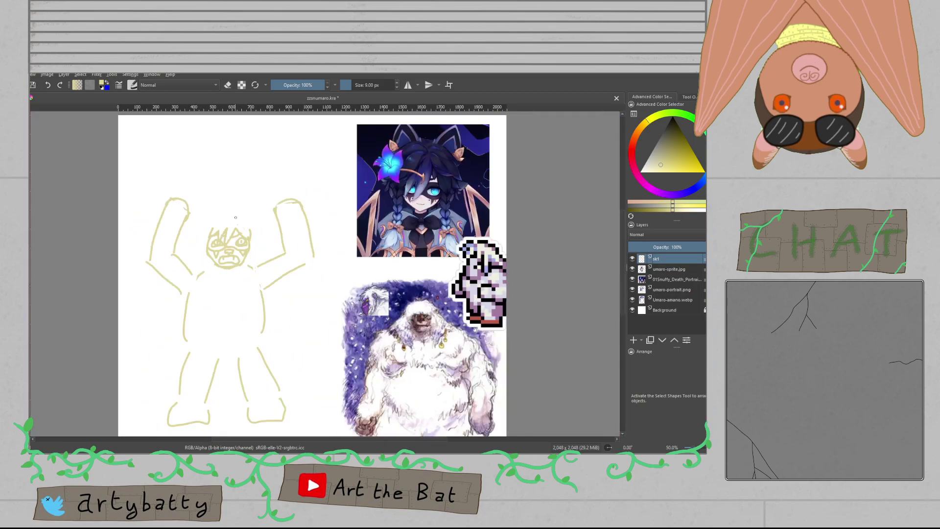
{"action": "scroll", "coordinate": [233, 217], "scroll_direction": "up", "scroll_amount": 5}
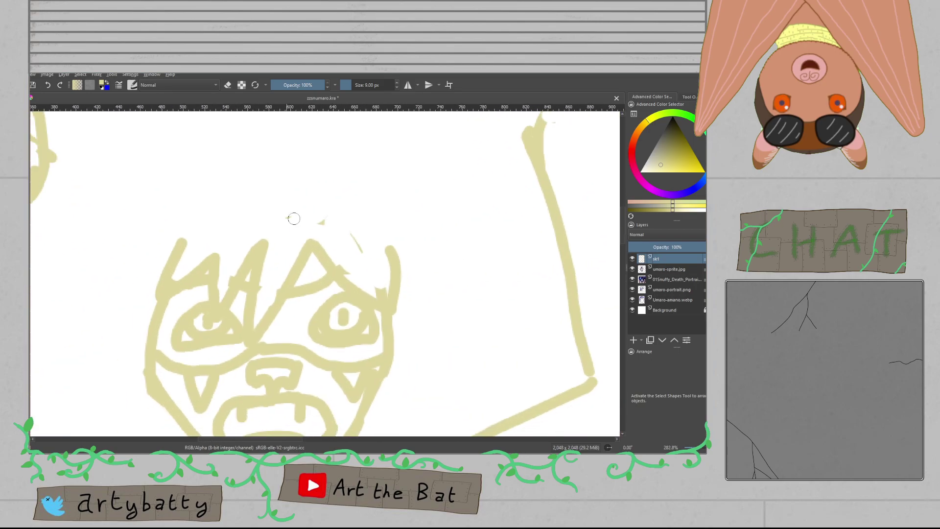
{"action": "left_click_drag", "start_coordinate": [266, 200], "coordinate": [120, 263]}
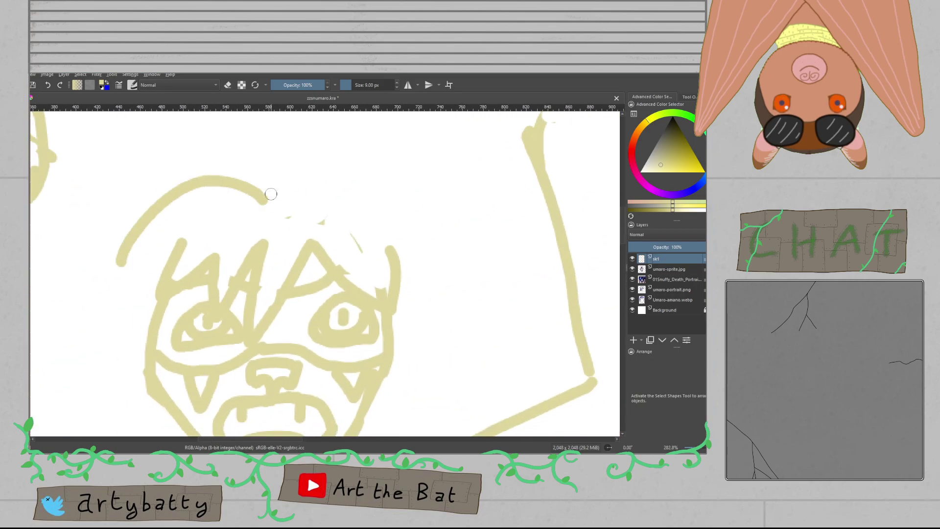
{"action": "key", "text": "ctrl+z"}
{"action": "mouse_move", "coordinate": [292, 196]}
{"action": "left_mouse_down"}
{"action": "mouse_move", "coordinate": [147, 235]}
{"action": "mouse_move", "coordinate": [139, 257]}
{"action": "mouse_move", "coordinate": [383, 175]}
{"action": "left_mouse_up"}
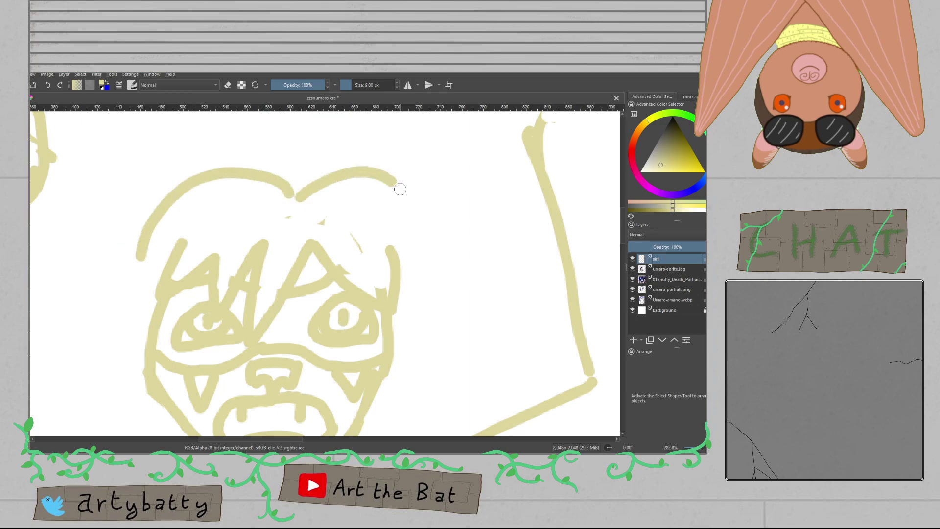
{"action": "key", "text": "ctrl+z"}
{"action": "mouse_move", "coordinate": [289, 192]}
{"action": "left_mouse_down"}
{"action": "mouse_move", "coordinate": [435, 220]}
{"action": "mouse_move", "coordinate": [445, 262]}
{"action": "left_mouse_up"}
Step: Extend the hair outline down both sides of the face and finish each side in an outward-pointing tip
{"action": "scroll", "coordinate": [386, 230], "scroll_direction": "down", "scroll_amount": 3}
{"action": "left_click_drag", "start_coordinate": [391, 237], "coordinate": [141, 345]}
{"action": "scroll", "coordinate": [141, 344], "scroll_direction": "up", "scroll_amount": 1}
{"action": "scroll", "coordinate": [267, 282], "scroll_direction": "down", "scroll_amount": 1}
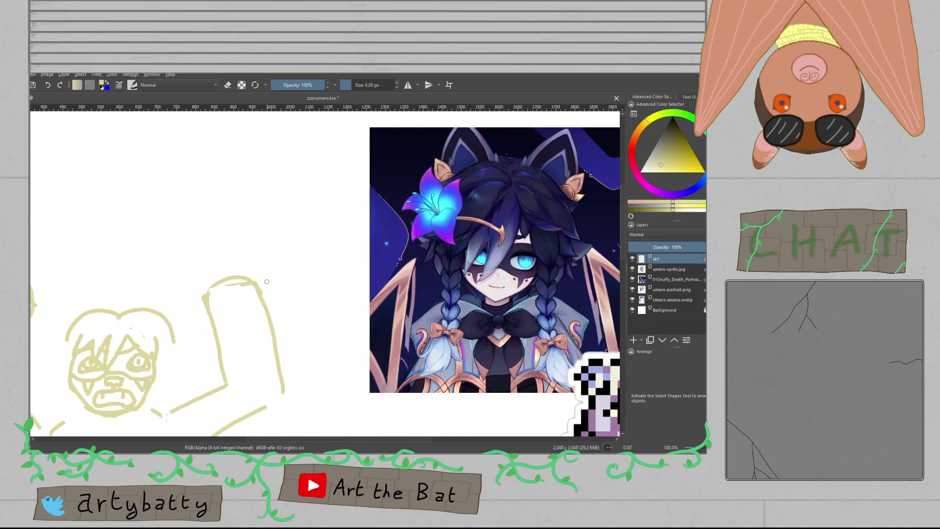
{"action": "left_click_drag", "start_coordinate": [238, 303], "coordinate": [424, 218]}
{"action": "scroll", "coordinate": [316, 257], "scroll_direction": "up", "scroll_amount": 3}
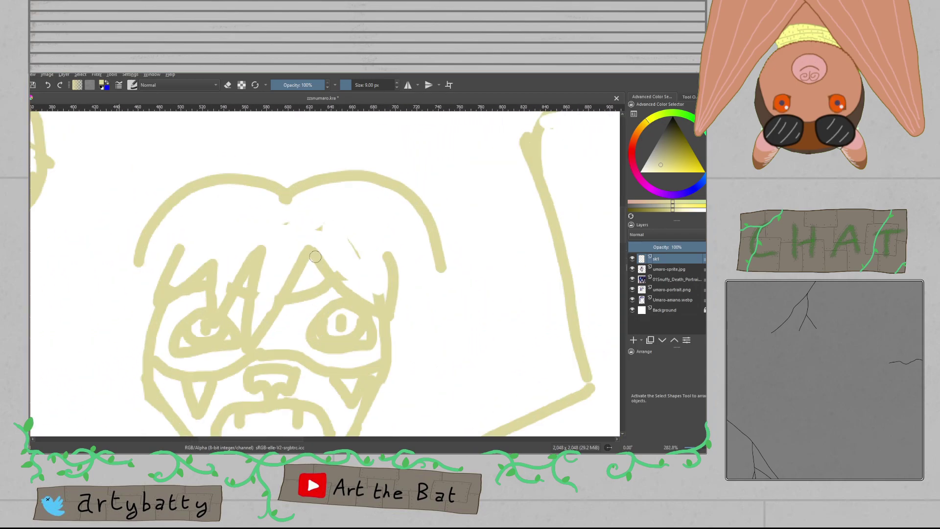
{"action": "left_click_drag", "start_coordinate": [315, 256], "coordinate": [446, 199]}
{"action": "mouse_move", "coordinate": [270, 195]}
{"action": "left_mouse_down"}
{"action": "mouse_move", "coordinate": [251, 248]}
{"action": "mouse_move", "coordinate": [263, 269]}
{"action": "left_mouse_up"}
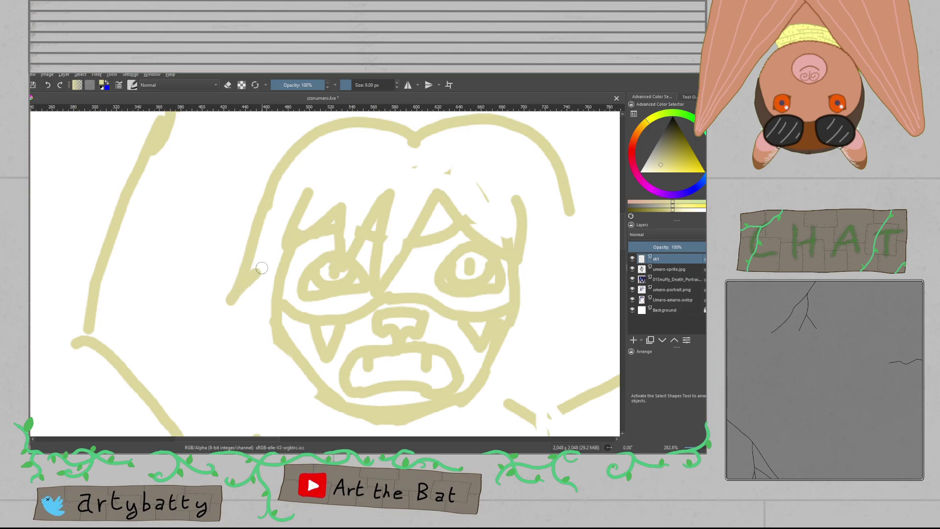
{"action": "key", "text": "ctrl+z"}
{"action": "left_click_drag", "start_coordinate": [267, 192], "coordinate": [255, 273]}
{"action": "mouse_move", "coordinate": [567, 195]}
{"action": "left_mouse_down"}
{"action": "mouse_move", "coordinate": [580, 239]}
{"action": "mouse_move", "coordinate": [573, 258]}
{"action": "mouse_move", "coordinate": [554, 255]}
{"action": "left_mouse_up"}
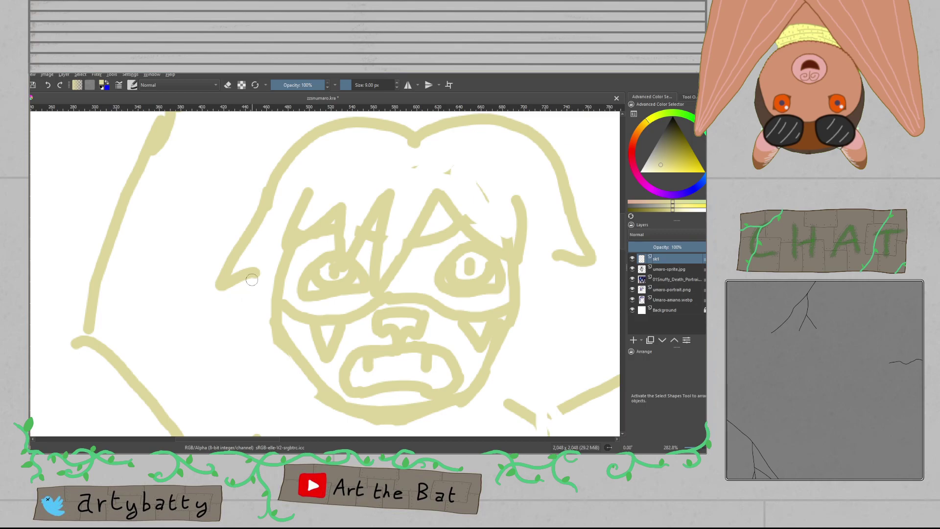
Step: Add lower layers of pointed locks on both sides of the face and draw shoulder lines sloping out from the chin
{"action": "scroll", "coordinate": [252, 280], "scroll_direction": "down", "scroll_amount": 4}
{"action": "scroll", "coordinate": [272, 279], "scroll_direction": "up", "scroll_amount": 4}
{"action": "mouse_move", "coordinate": [196, 245]}
{"action": "left_mouse_down"}
{"action": "mouse_move", "coordinate": [189, 242]}
{"action": "mouse_move", "coordinate": [194, 315]}
{"action": "mouse_move", "coordinate": [240, 335]}
{"action": "left_mouse_up"}
{"action": "mouse_move", "coordinate": [520, 223]}
{"action": "left_mouse_down"}
{"action": "mouse_move", "coordinate": [529, 296]}
{"action": "mouse_move", "coordinate": [472, 327]}
{"action": "left_mouse_up"}
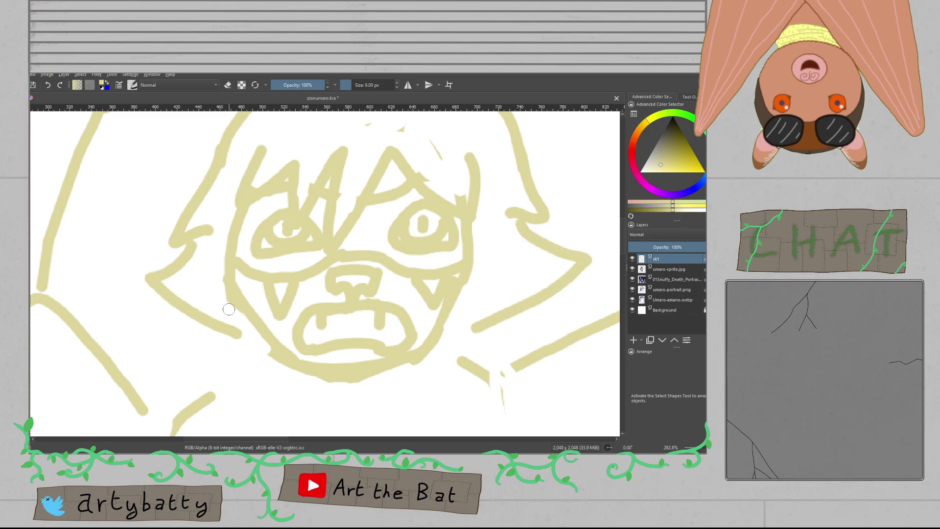
{"action": "left_click_drag", "start_coordinate": [160, 316], "coordinate": [260, 378]}
{"action": "key", "text": "ctrl+z"}
{"action": "mouse_move", "coordinate": [169, 320]}
{"action": "left_mouse_down"}
{"action": "mouse_move", "coordinate": [210, 365]}
{"action": "mouse_move", "coordinate": [228, 369]}
{"action": "mouse_move", "coordinate": [164, 418]}
{"action": "left_mouse_up"}
{"action": "mouse_move", "coordinate": [427, 349]}
{"action": "left_mouse_down"}
{"action": "mouse_move", "coordinate": [464, 355]}
{"action": "mouse_move", "coordinate": [518, 387]}
{"action": "left_mouse_up"}
{"action": "mouse_move", "coordinate": [505, 318]}
{"action": "left_mouse_down"}
{"action": "mouse_move", "coordinate": [548, 315]}
{"action": "mouse_move", "coordinate": [481, 356]}
{"action": "left_mouse_up"}
Step: Examine the yeti and bat-girl reference images and compare them with the whole sketch
{"action": "scroll", "coordinate": [498, 342], "scroll_direction": "down", "scroll_amount": 3}
{"action": "scroll", "coordinate": [496, 338], "scroll_direction": "down", "scroll_amount": 1}
{"action": "mouse_move", "coordinate": [511, 313]}
{"action": "left_mouse_down"}
{"action": "mouse_move", "coordinate": [185, 347]}
{"action": "mouse_move", "coordinate": [238, 222]}
{"action": "left_mouse_up"}
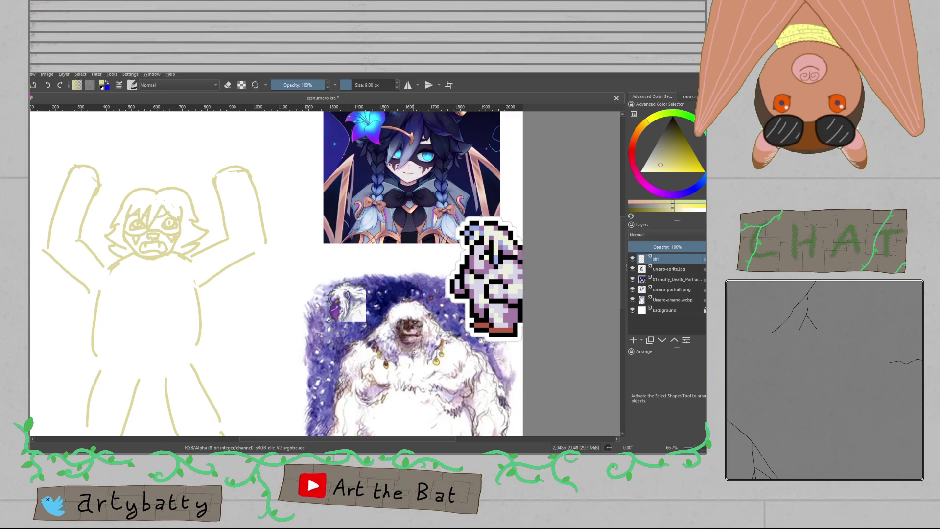
{"action": "left_click_drag", "start_coordinate": [392, 366], "coordinate": [372, 252]}
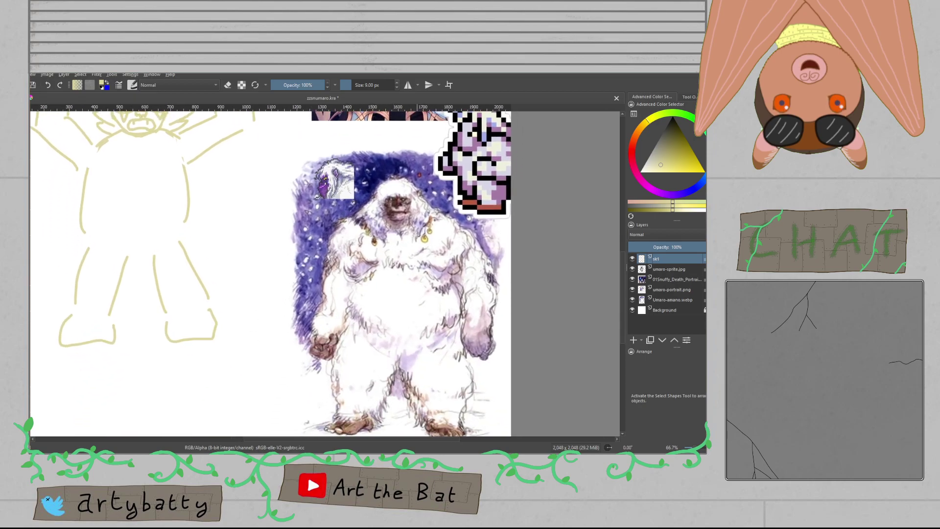
{"action": "scroll", "coordinate": [420, 233], "scroll_direction": "up", "scroll_amount": 1}
{"action": "scroll", "coordinate": [420, 234], "scroll_direction": "down", "scroll_amount": 1}
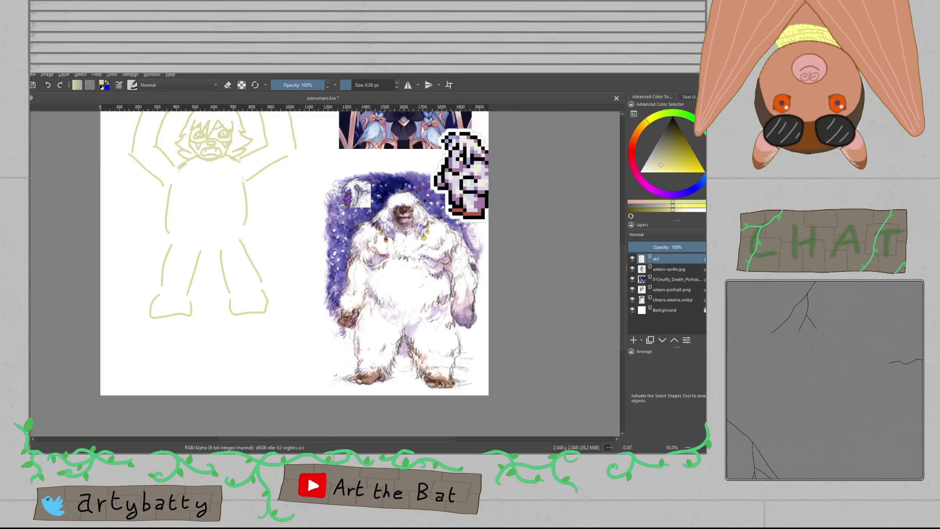
{"action": "scroll", "coordinate": [409, 235], "scroll_direction": "up", "scroll_amount": 1}
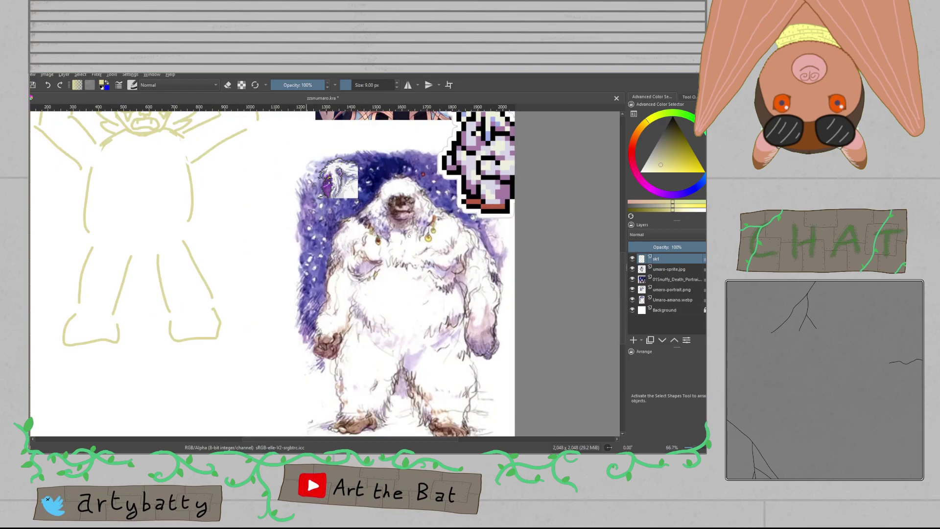
{"action": "scroll", "coordinate": [409, 236], "scroll_direction": "up", "scroll_amount": 1}
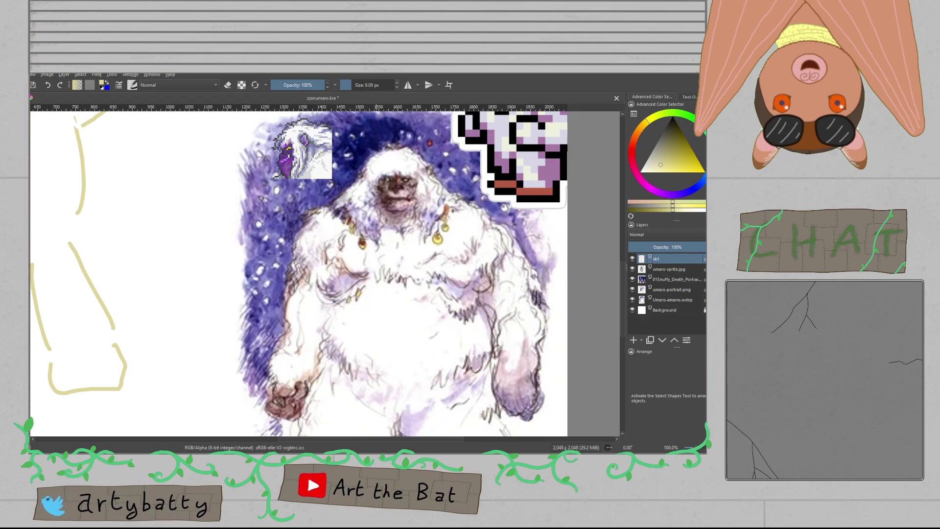
{"action": "scroll", "coordinate": [409, 236], "scroll_direction": "down", "scroll_amount": 2}
{"action": "left_click_drag", "start_coordinate": [341, 242], "coordinate": [411, 348]}
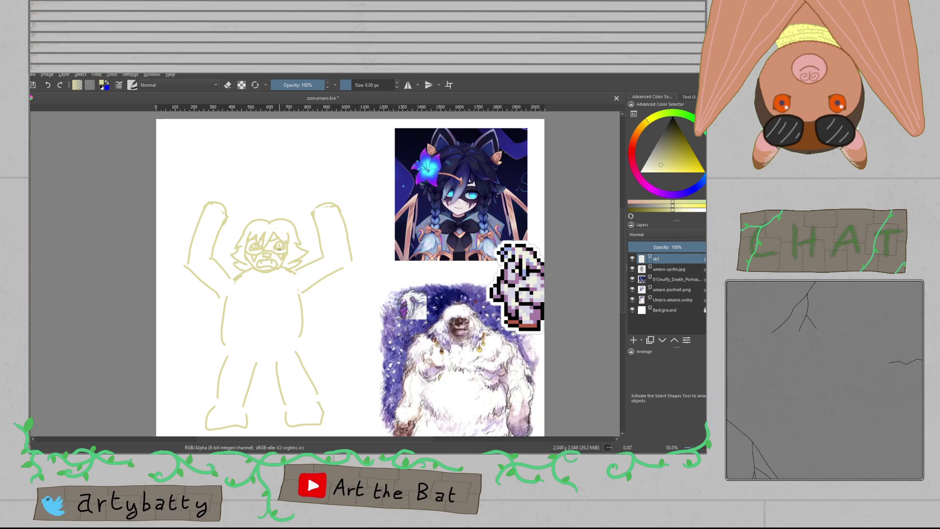
{"action": "scroll", "coordinate": [280, 249], "scroll_direction": "up", "scroll_amount": 1}
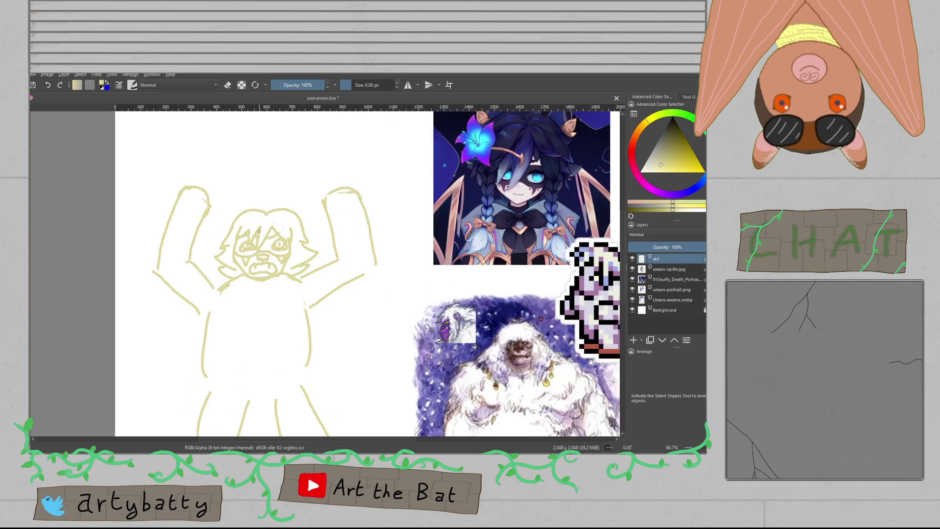
{"action": "scroll", "coordinate": [259, 230], "scroll_direction": "up", "scroll_amount": 3}
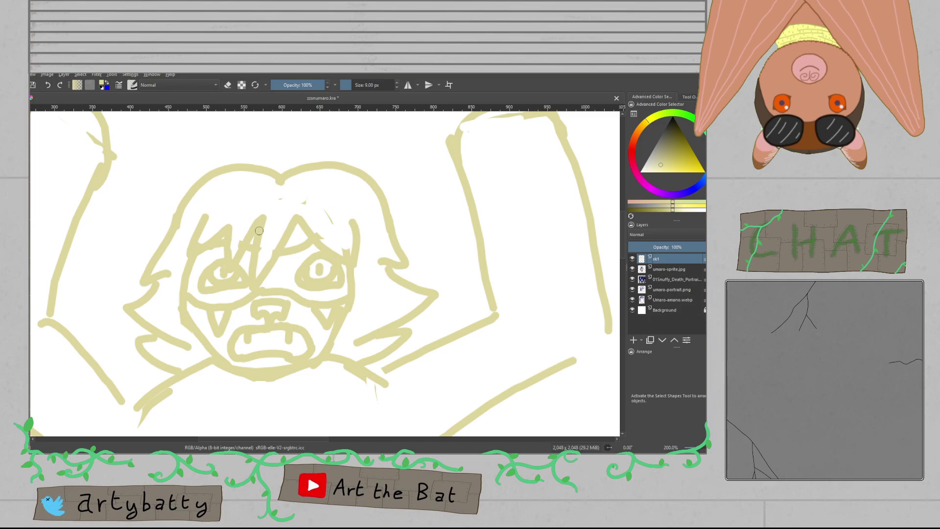
{"action": "scroll", "coordinate": [259, 231], "scroll_direction": "down", "scroll_amount": 5}
{"action": "left_click_drag", "start_coordinate": [337, 235], "coordinate": [503, 185]}
{"action": "scroll", "coordinate": [280, 250], "scroll_direction": "up", "scroll_amount": 2}
{"action": "scroll", "coordinate": [313, 247], "scroll_direction": "down", "scroll_amount": 2}
{"action": "scroll", "coordinate": [313, 247], "scroll_direction": "up", "scroll_amount": 2}
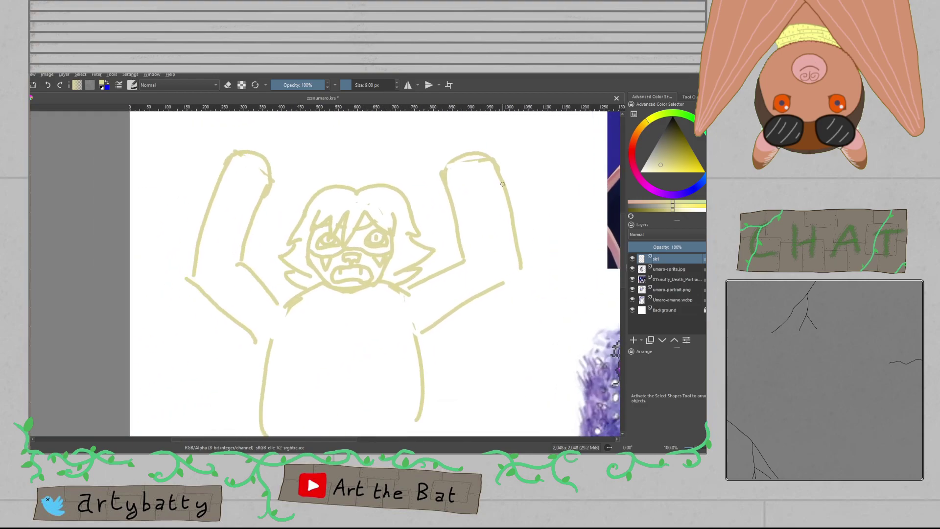
Step: Move the bat-girl reference image next to the sketched head, beneath the raised arm on that side
{"action": "key", "text": "ctrl+t"}
{"action": "left_click", "coordinate": [656, 281]}
{"action": "scroll", "coordinate": [541, 274], "scroll_direction": "down", "scroll_amount": 1}
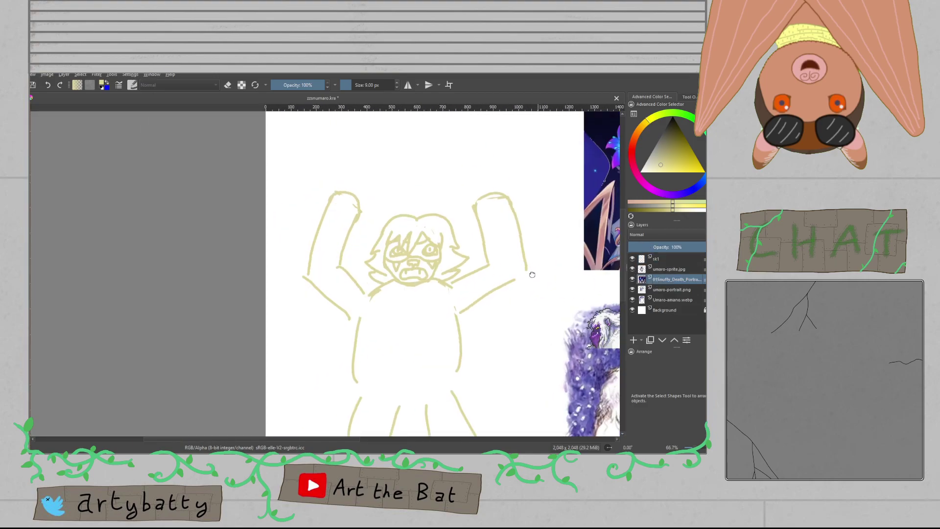
{"action": "left_click_drag", "start_coordinate": [537, 273], "coordinate": [501, 288]}
{"action": "left_click", "coordinate": [594, 200]}
{"action": "left_click_drag", "start_coordinate": [567, 236], "coordinate": [444, 324]}
{"action": "scroll", "coordinate": [434, 282], "scroll_direction": "up", "scroll_amount": 1}
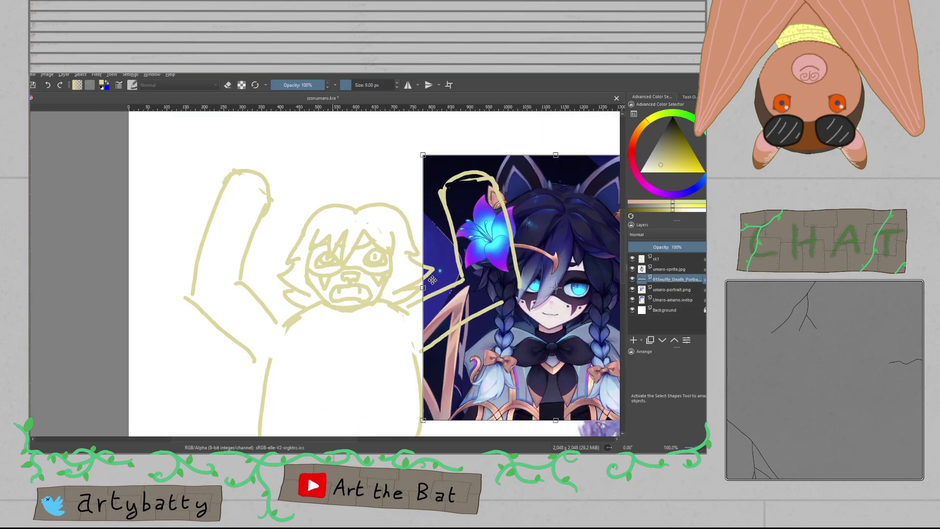
{"action": "left_click_drag", "start_coordinate": [434, 279], "coordinate": [383, 283]}
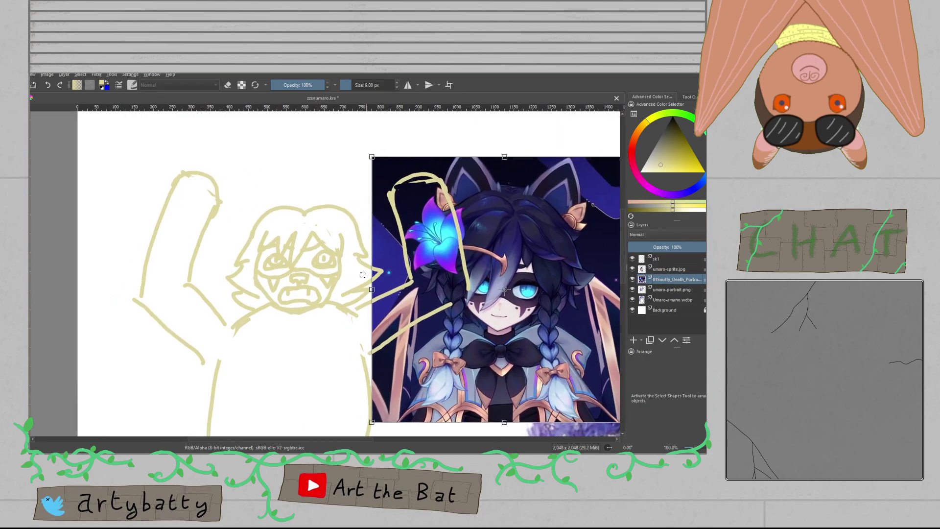
{"action": "key", "text": "Return"}
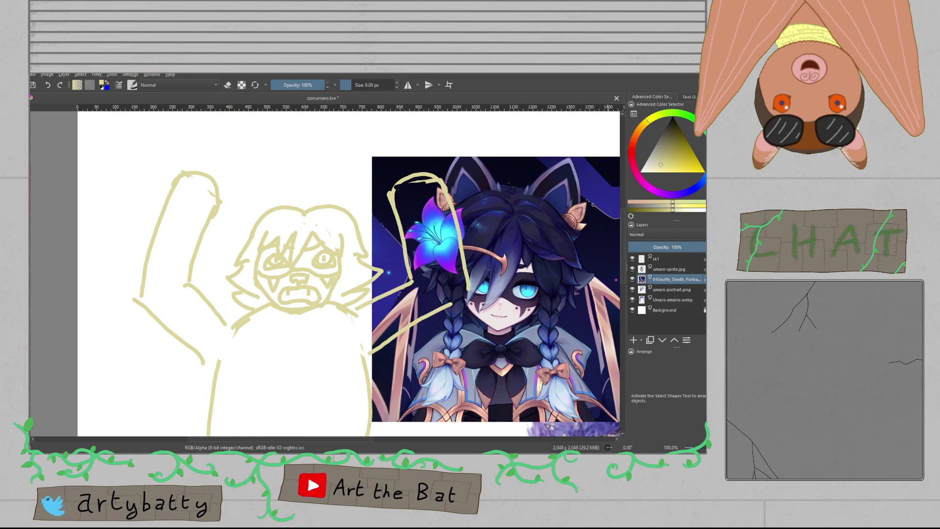
Step: On the sketch layer, draw an arched band over the top of the hair with a small pointed ear at each end
{"action": "left_click", "coordinate": [675, 262]}
{"action": "left_click_drag", "start_coordinate": [423, 298], "coordinate": [400, 306]}
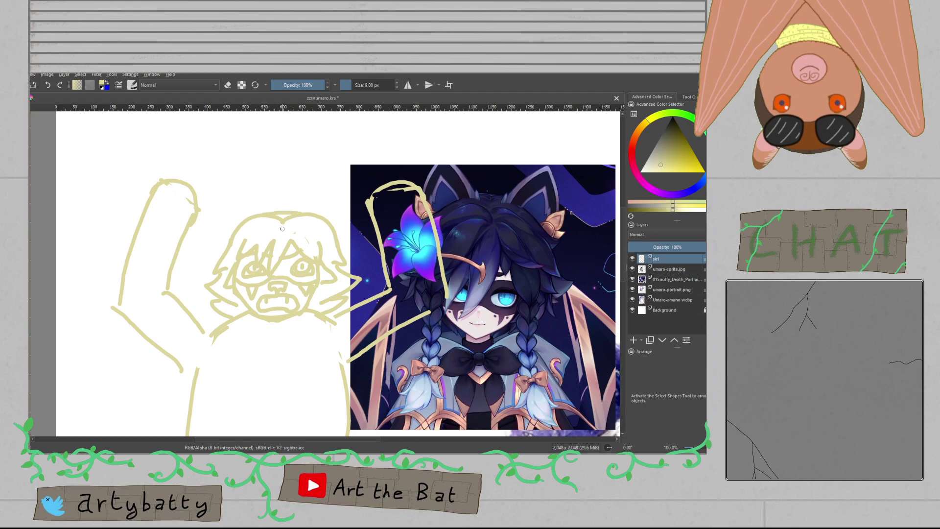
{"action": "key", "text": "ctrl+z"}
{"action": "mouse_move", "coordinate": [227, 247]}
{"action": "left_mouse_down"}
{"action": "mouse_move", "coordinate": [232, 234]}
{"action": "mouse_move", "coordinate": [286, 203]}
{"action": "mouse_move", "coordinate": [338, 229]}
{"action": "left_mouse_up"}
{"action": "key", "text": "ctrl+z"}
{"action": "mouse_move", "coordinate": [225, 253]}
{"action": "left_mouse_down"}
{"action": "mouse_move", "coordinate": [238, 218]}
{"action": "mouse_move", "coordinate": [296, 202]}
{"action": "mouse_move", "coordinate": [329, 215]}
{"action": "mouse_move", "coordinate": [336, 248]}
{"action": "left_mouse_up"}
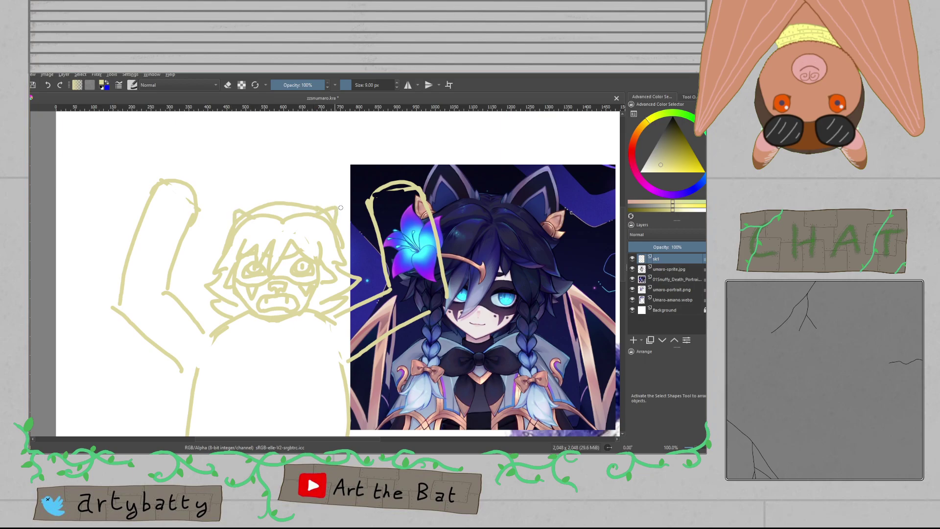
Step: Move the umaro-portrait.png layer above the bat-girl reference layer in the layer stack
{"action": "scroll", "coordinate": [378, 206], "scroll_direction": "down", "scroll_amount": 1}
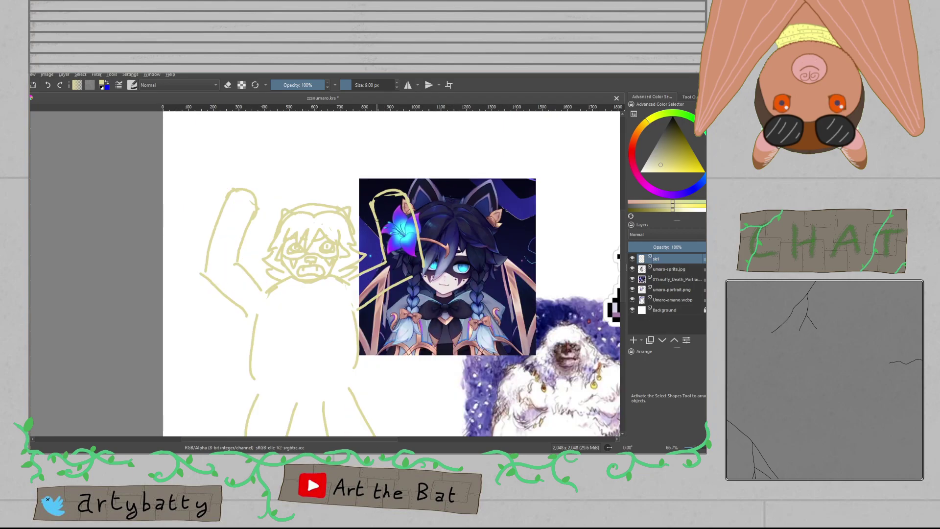
{"action": "left_click_drag", "start_coordinate": [460, 290], "coordinate": [321, 269]}
{"action": "scroll", "coordinate": [453, 285], "scroll_direction": "up", "scroll_amount": 1}
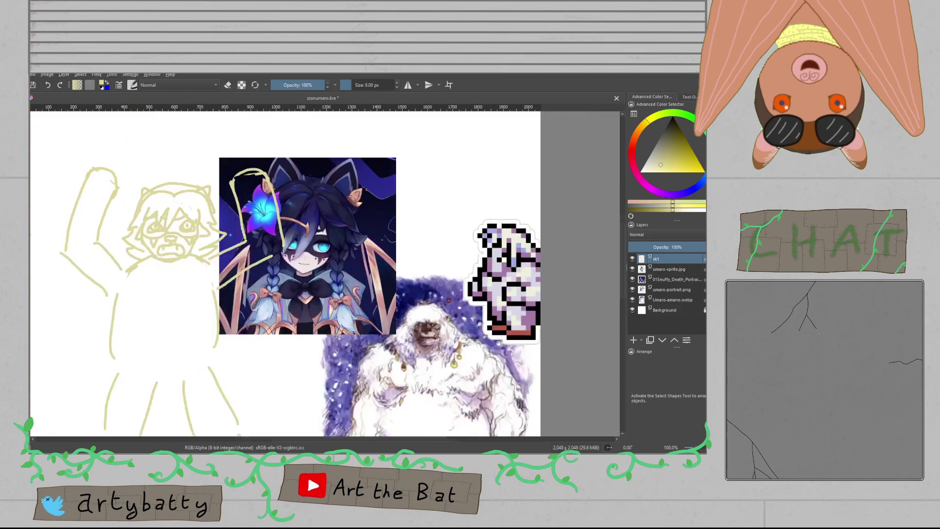
{"action": "scroll", "coordinate": [446, 297], "scroll_direction": "down", "scroll_amount": 2}
{"action": "left_click_drag", "start_coordinate": [432, 339], "coordinate": [430, 304]}
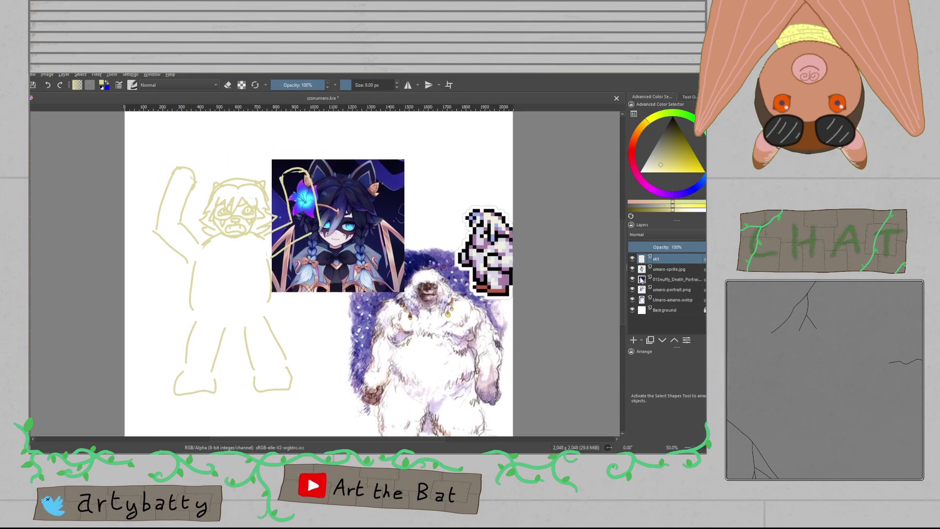
{"action": "left_click_drag", "start_coordinate": [658, 292], "coordinate": [665, 278]}
{"action": "scroll", "coordinate": [397, 262], "scroll_direction": "up", "scroll_amount": 2}
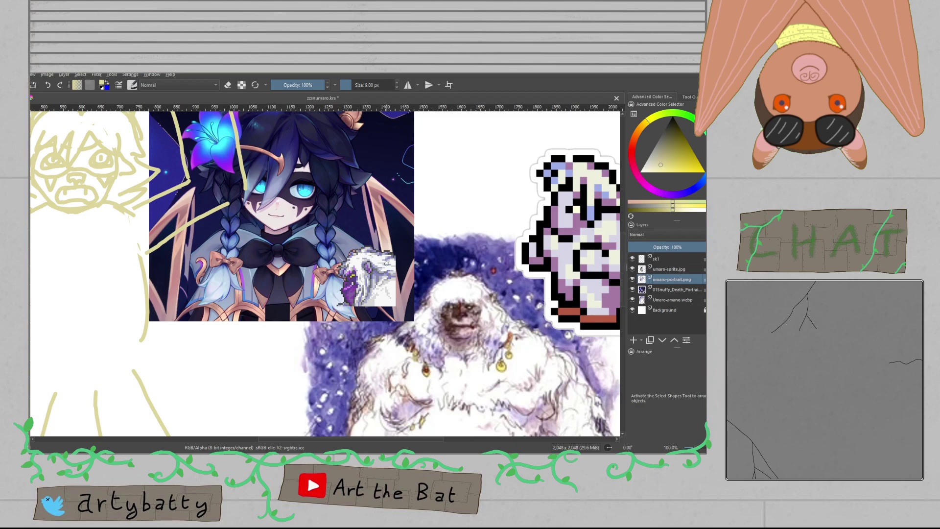
{"action": "left_click_drag", "start_coordinate": [154, 173], "coordinate": [302, 263]}
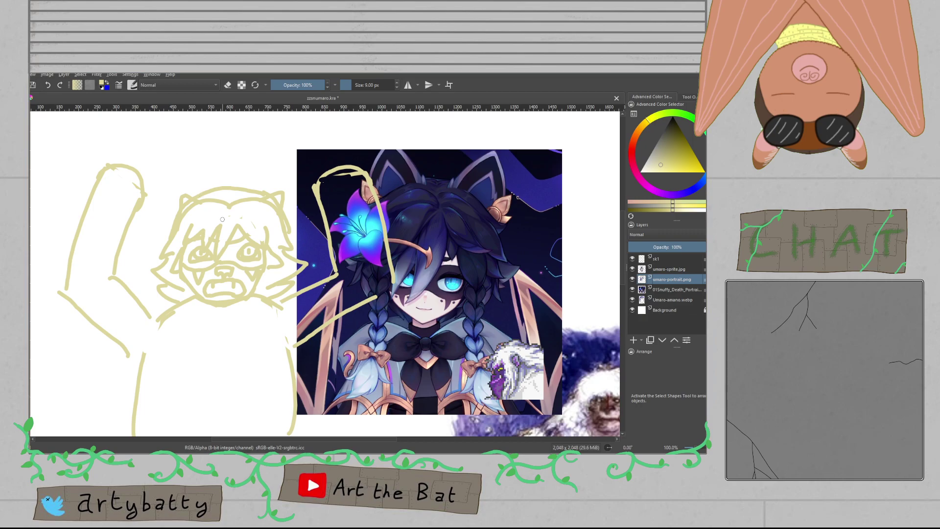
Step: On the sketch layer, add small dots beside the triangular cheek markings under the mask, and save the drawing
{"action": "left_click", "coordinate": [662, 259]}
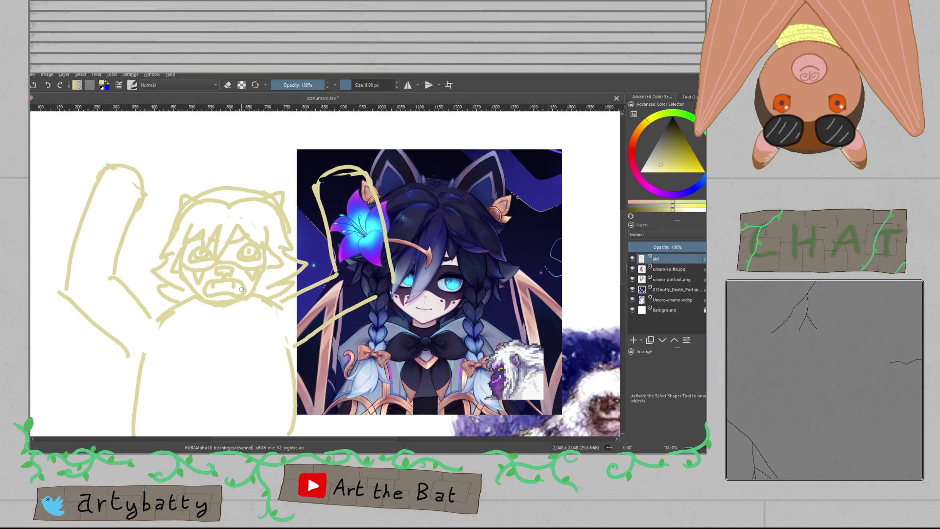
{"action": "scroll", "coordinate": [230, 259], "scroll_direction": "up", "scroll_amount": 2}
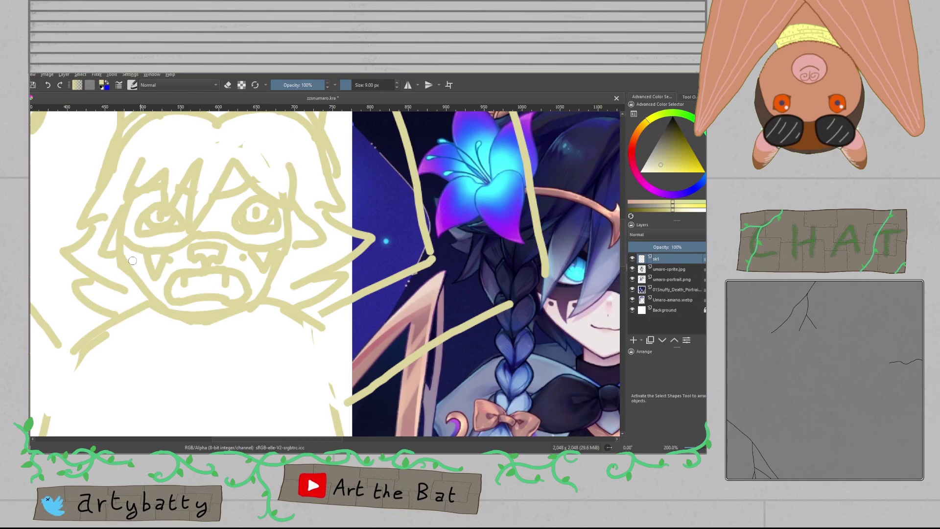
{"action": "left_click_drag", "start_coordinate": [288, 251], "coordinate": [273, 275]}
{"action": "key", "text": "ctrl+z"}
{"action": "key", "text": "e"}
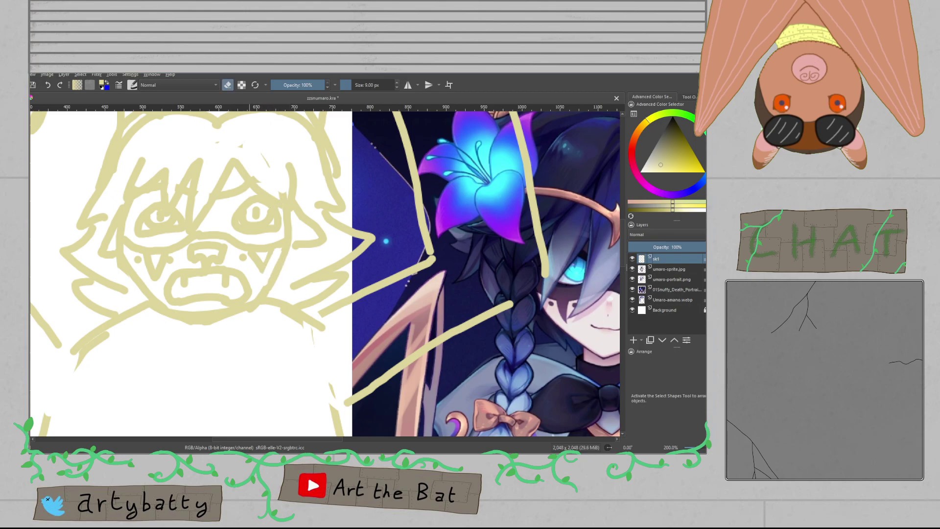
{"action": "key", "text": "e"}
{"action": "scroll", "coordinate": [276, 265], "scroll_direction": "down", "scroll_amount": 1}
{"action": "left_click_drag", "start_coordinate": [290, 259], "coordinate": [269, 278]}
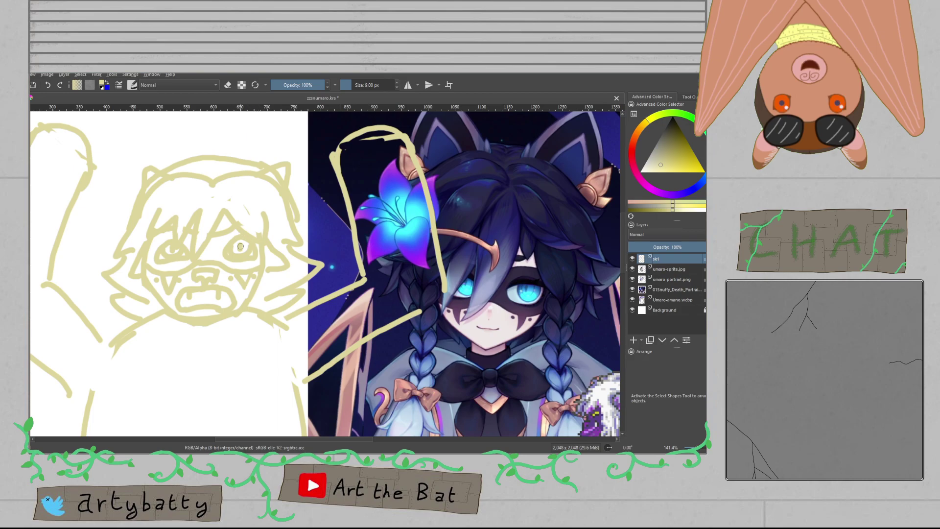
{"action": "scroll", "coordinate": [240, 247], "scroll_direction": "down", "scroll_amount": 1}
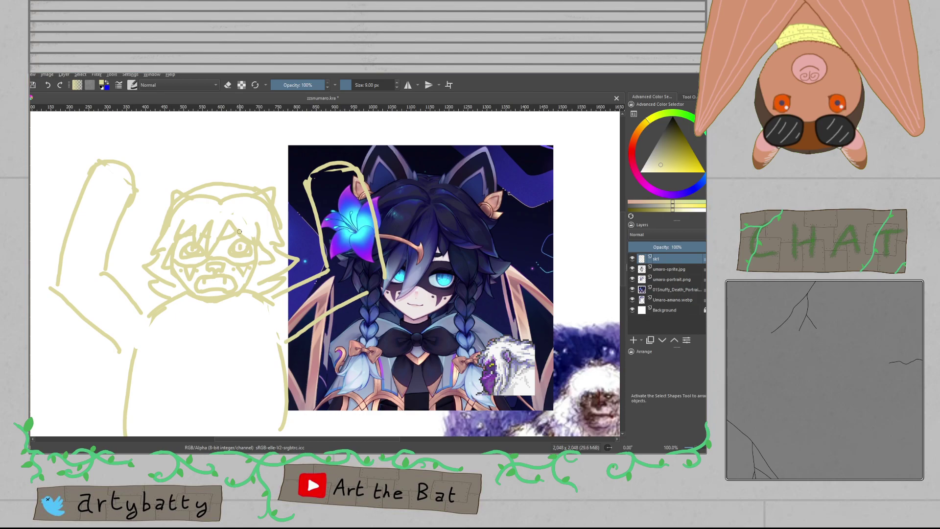
{"action": "scroll", "coordinate": [239, 231], "scroll_direction": "up", "scroll_amount": 3}
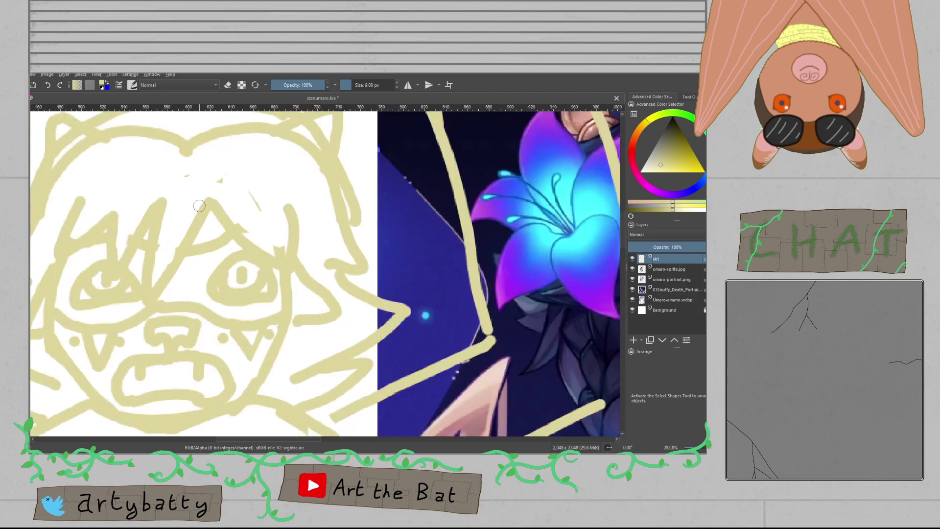
{"action": "scroll", "coordinate": [220, 218], "scroll_direction": "down", "scroll_amount": 3}
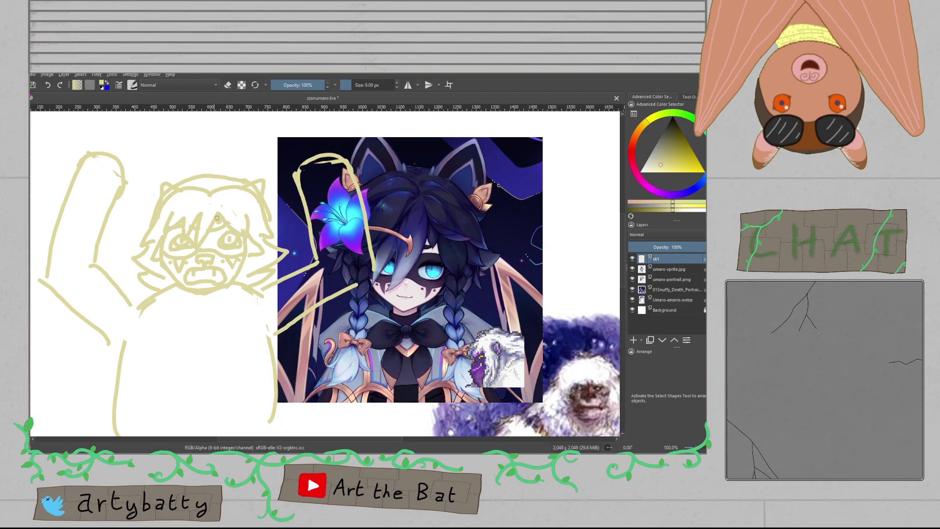
{"action": "left_click_drag", "start_coordinate": [230, 271], "coordinate": [244, 247]}
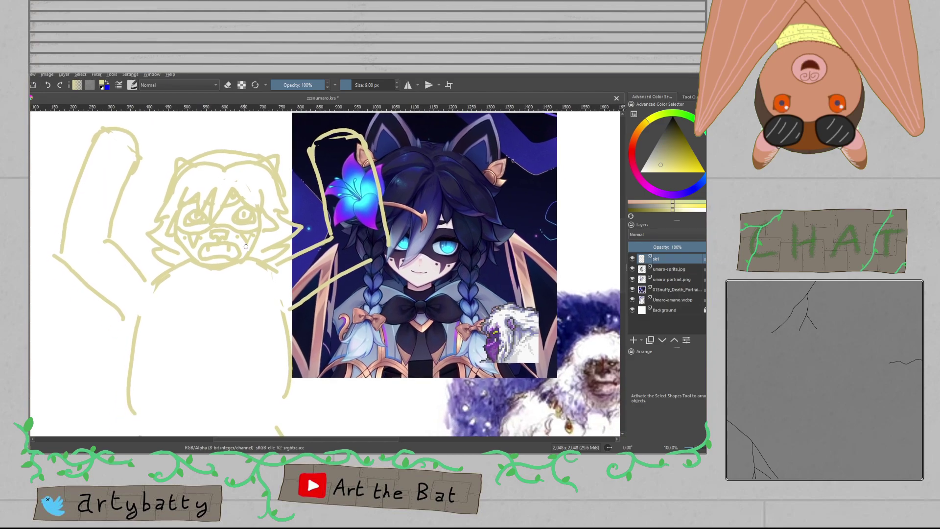
{"action": "key", "text": "ctrl+s"}
Step: Lower the opacity of the bat-girl reference layer to fade it behind the sketched arm, and reselect the sketch layer
{"action": "left_click", "coordinate": [678, 290]}
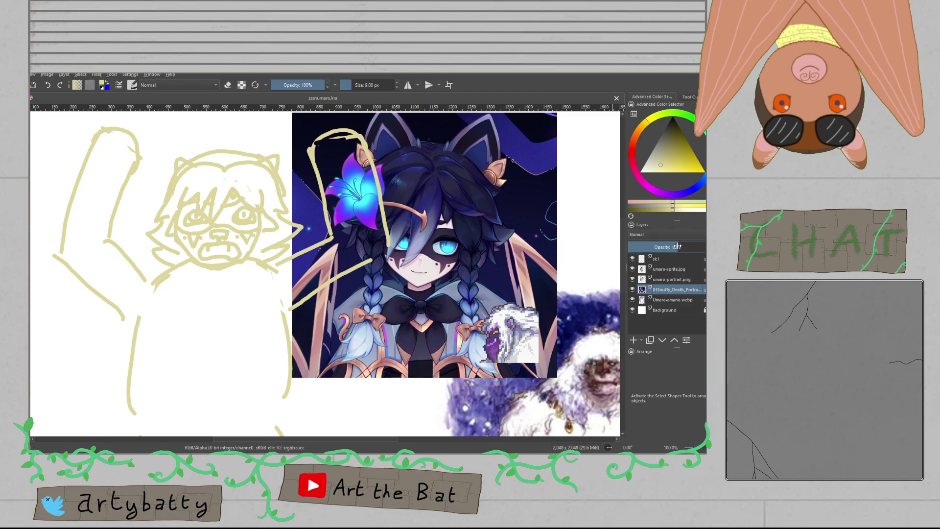
{"action": "left_click", "coordinate": [676, 247]}
{"action": "left_click", "coordinate": [666, 247]}
{"action": "left_click", "coordinate": [659, 259]}
Step: Thicken both shoulder lines and join the left shoulder, upper arm and elbow of the raised arm with connecting strokes
{"action": "left_click_drag", "start_coordinate": [222, 289], "coordinate": [389, 322]}
{"action": "scroll", "coordinate": [270, 311], "scroll_direction": "up", "scroll_amount": 2}
{"action": "left_click_drag", "start_coordinate": [375, 267], "coordinate": [300, 310]}
{"action": "mouse_move", "coordinate": [512, 258]}
{"action": "left_mouse_down"}
{"action": "mouse_move", "coordinate": [490, 267]}
{"action": "mouse_move", "coordinate": [552, 299]}
{"action": "left_mouse_up"}
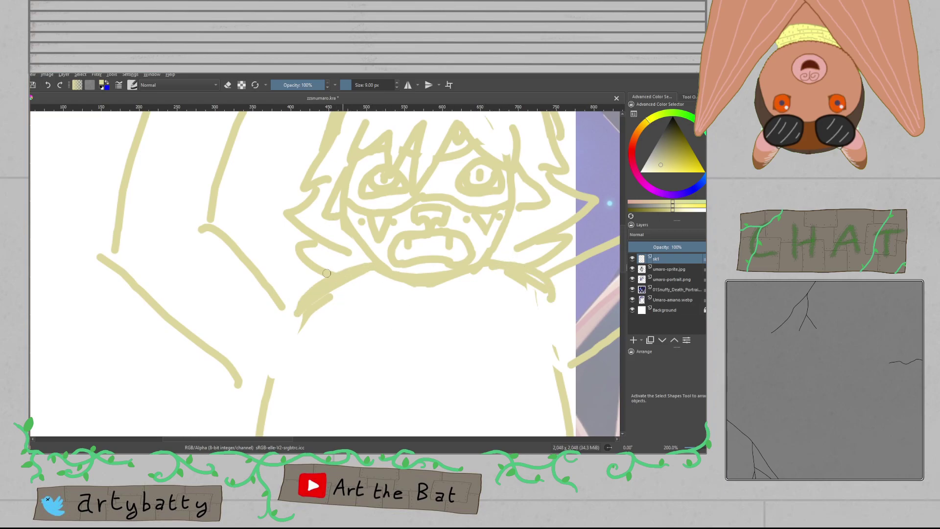
{"action": "mouse_move", "coordinate": [294, 314]}
{"action": "left_mouse_down"}
{"action": "mouse_move", "coordinate": [270, 284]}
{"action": "mouse_move", "coordinate": [197, 234]}
{"action": "left_mouse_up"}
{"action": "mouse_move", "coordinate": [123, 263]}
{"action": "left_mouse_down"}
{"action": "mouse_move", "coordinate": [193, 351]}
{"action": "mouse_move", "coordinate": [269, 381]}
{"action": "left_mouse_up"}
{"action": "left_click_drag", "start_coordinate": [119, 268], "coordinate": [117, 228]}
{"action": "left_click_drag", "start_coordinate": [177, 191], "coordinate": [202, 327]}
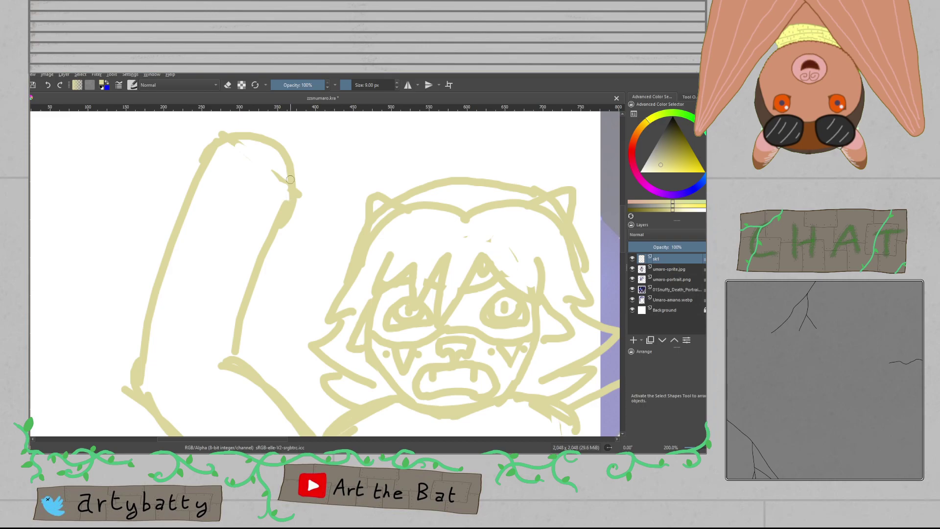
Step: Draw a rounded hand curling inward at the end of the raised left arm
{"action": "mouse_move", "coordinate": [283, 152]}
{"action": "left_mouse_down"}
{"action": "mouse_move", "coordinate": [297, 172]}
{"action": "mouse_move", "coordinate": [299, 225]}
{"action": "mouse_move", "coordinate": [282, 238]}
{"action": "mouse_move", "coordinate": [261, 235]}
{"action": "mouse_move", "coordinate": [255, 189]}
{"action": "mouse_move", "coordinate": [282, 225]}
{"action": "mouse_move", "coordinate": [284, 186]}
{"action": "mouse_move", "coordinate": [274, 186]}
{"action": "mouse_move", "coordinate": [271, 216]}
{"action": "mouse_move", "coordinate": [279, 223]}
{"action": "mouse_move", "coordinate": [274, 173]}
{"action": "left_mouse_up"}
{"action": "key", "text": "e"}
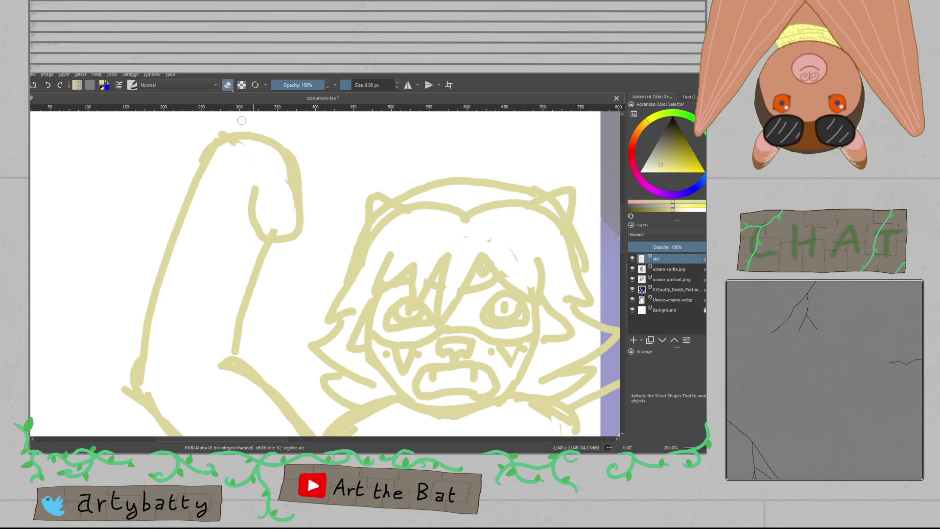
{"action": "key", "text": "e"}
{"action": "left_click_drag", "start_coordinate": [287, 253], "coordinate": [263, 250]}
{"action": "left_click_drag", "start_coordinate": [318, 244], "coordinate": [163, 247]}
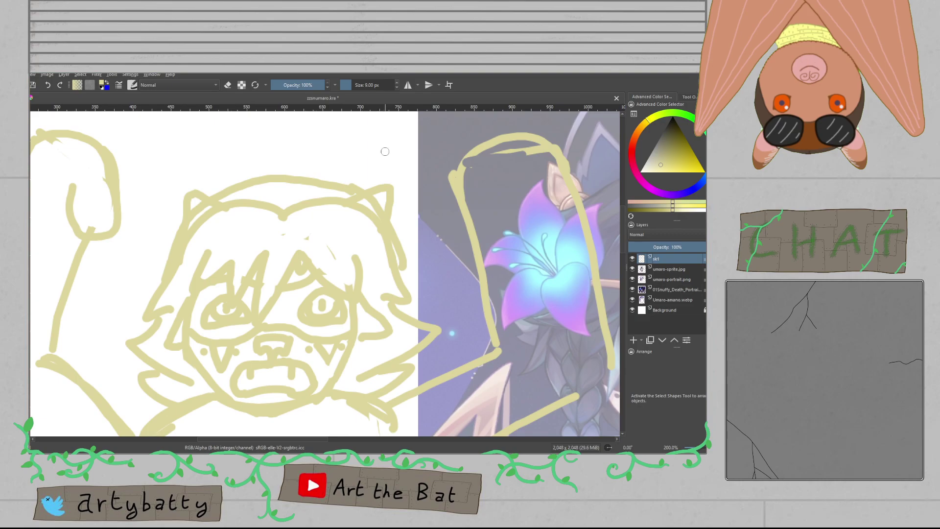
Step: Draw a matching curled hand on the raised right arm and a new inner forearm line down to the elbow
{"action": "mouse_move", "coordinate": [456, 173]}
{"action": "left_mouse_down"}
{"action": "mouse_move", "coordinate": [465, 225]}
{"action": "mouse_move", "coordinate": [469, 199]}
{"action": "left_mouse_up"}
{"action": "key", "text": "ctrl+z"}
{"action": "mouse_move", "coordinate": [463, 152]}
{"action": "left_mouse_down"}
{"action": "mouse_move", "coordinate": [448, 255]}
{"action": "mouse_move", "coordinate": [483, 250]}
{"action": "mouse_move", "coordinate": [497, 220]}
{"action": "mouse_move", "coordinate": [497, 200]}
{"action": "mouse_move", "coordinate": [465, 208]}
{"action": "mouse_move", "coordinate": [462, 190]}
{"action": "left_mouse_up"}
{"action": "key", "text": "e"}
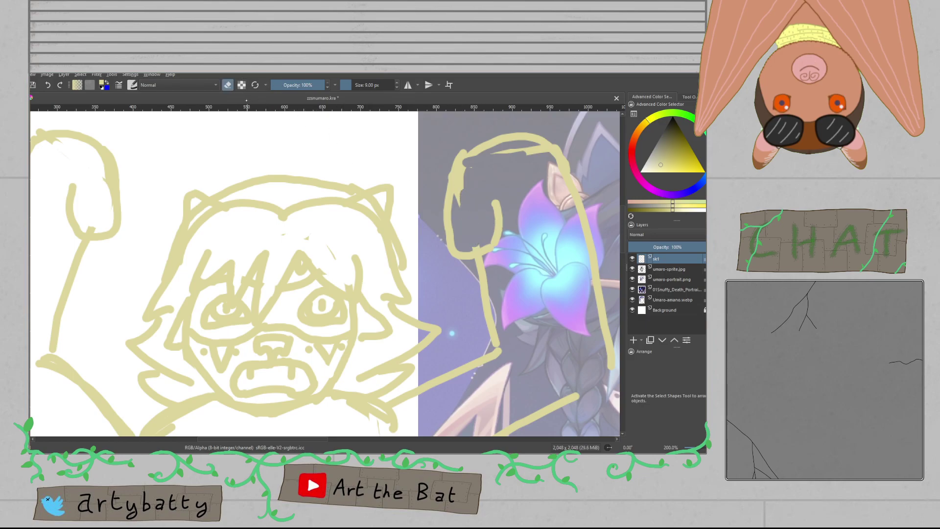
{"action": "left_click", "coordinate": [228, 90]}
{"action": "left_click_drag", "start_coordinate": [496, 247], "coordinate": [503, 318]}
{"action": "key", "text": "ctrl+z"}
{"action": "left_click_drag", "start_coordinate": [492, 250], "coordinate": [506, 354]}
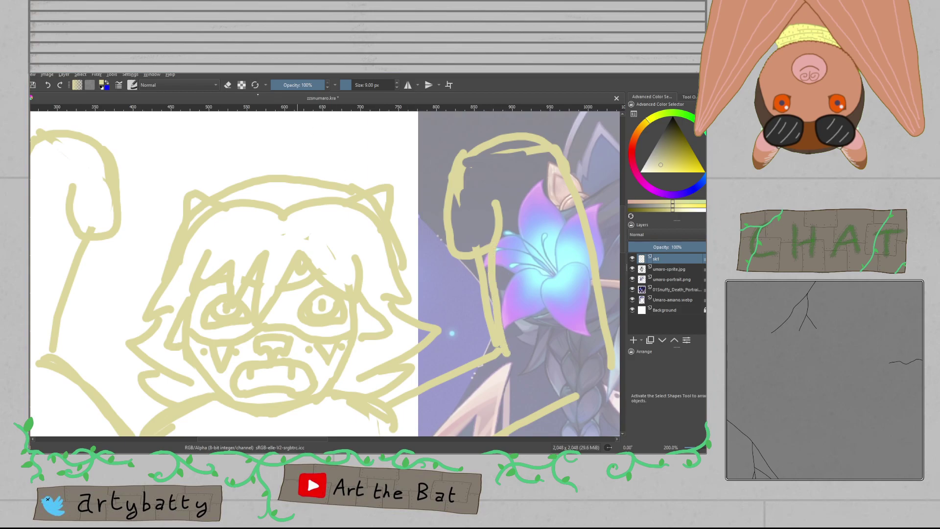
Step: Redraw the left arm's inner forearm line from hand to elbow and erase the old inner lines on both arms
{"action": "mouse_move", "coordinate": [80, 239]}
{"action": "left_mouse_down"}
{"action": "mouse_move", "coordinate": [63, 329]}
{"action": "mouse_move", "coordinate": [54, 325]}
{"action": "mouse_move", "coordinate": [42, 353]}
{"action": "mouse_move", "coordinate": [68, 282]}
{"action": "mouse_move", "coordinate": [70, 226]}
{"action": "mouse_move", "coordinate": [41, 352]}
{"action": "left_mouse_up"}
{"action": "key", "text": "ctrl+z"}
{"action": "key", "text": "ctrl+z"}
{"action": "key", "text": "e"}
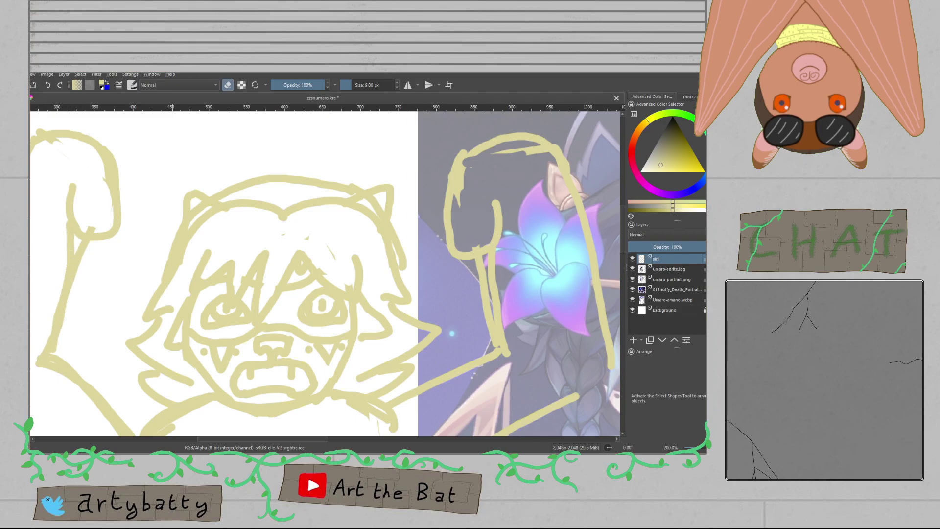
{"action": "left_click_drag", "start_coordinate": [82, 254], "coordinate": [87, 250]}
{"action": "mouse_move", "coordinate": [479, 263]}
{"action": "left_mouse_down"}
{"action": "mouse_move", "coordinate": [483, 333]}
{"action": "mouse_move", "coordinate": [371, 293]}
{"action": "left_mouse_up"}
{"action": "key", "text": "e"}
Step: Redraw the right arm's outer forearm and upper arm lines, joining them in a rounded elbow
{"action": "mouse_move", "coordinate": [467, 163]}
{"action": "left_mouse_down"}
{"action": "mouse_move", "coordinate": [485, 322]}
{"action": "mouse_move", "coordinate": [489, 201]}
{"action": "left_mouse_up"}
{"action": "key", "text": "ctrl+z"}
{"action": "left_click_drag", "start_coordinate": [444, 276], "coordinate": [479, 235]}
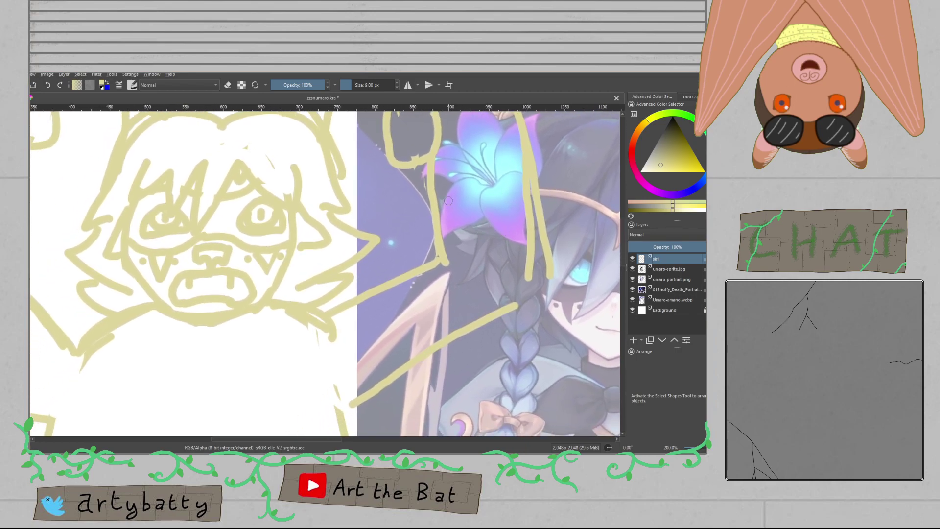
{"action": "left_click_drag", "start_coordinate": [328, 321], "coordinate": [439, 267]}
{"action": "key", "text": "ctrl+z"}
{"action": "mouse_move", "coordinate": [325, 321]}
{"action": "left_mouse_down"}
{"action": "mouse_move", "coordinate": [392, 278]}
{"action": "mouse_move", "coordinate": [453, 259]}
{"action": "left_mouse_up"}
{"action": "mouse_move", "coordinate": [349, 405]}
{"action": "left_mouse_down"}
{"action": "mouse_move", "coordinate": [499, 337]}
{"action": "mouse_move", "coordinate": [530, 298]}
{"action": "left_mouse_up"}
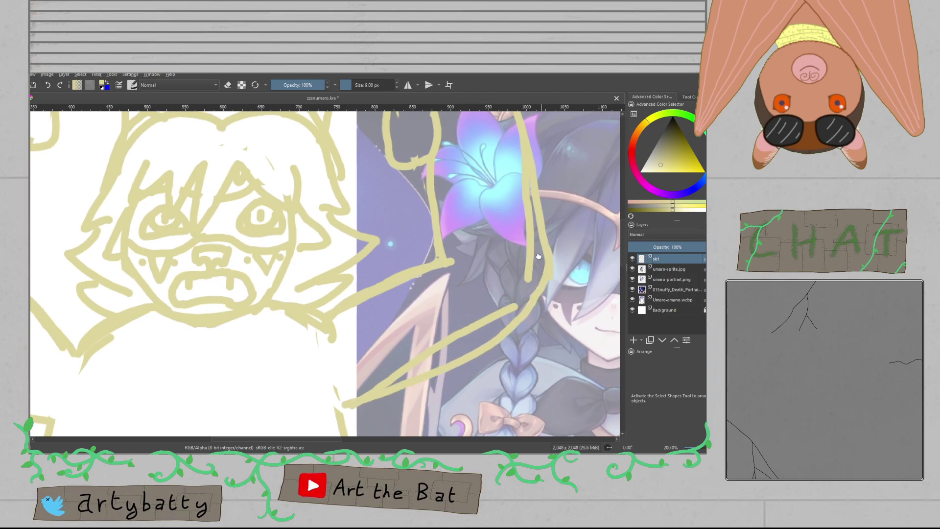
{"action": "left_click_drag", "start_coordinate": [548, 266], "coordinate": [523, 288]}
{"action": "left_click_drag", "start_coordinate": [502, 328], "coordinate": [503, 264]}
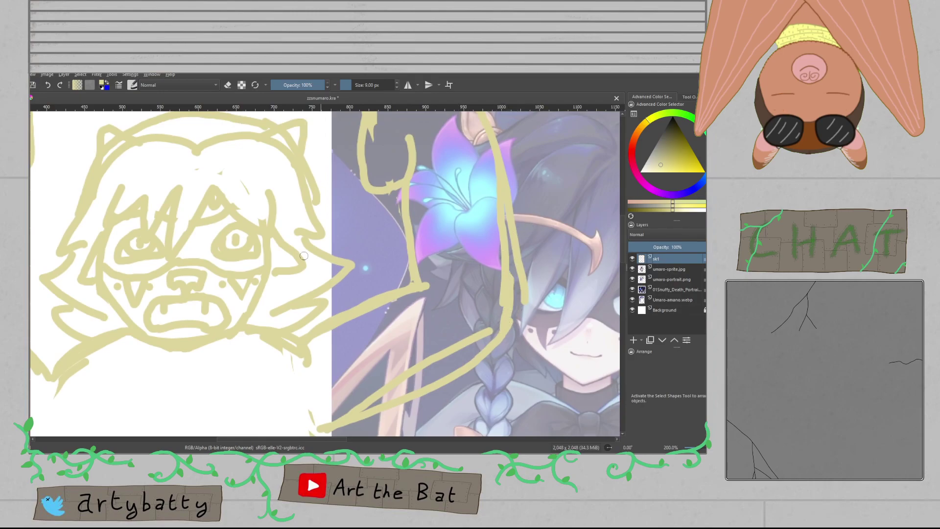
Step: Erase the old outer forearm and lower upper-arm lines of the right arm, and save the drawing
{"action": "key", "text": "e"}
{"action": "mouse_move", "coordinate": [429, 357]}
{"action": "left_mouse_down"}
{"action": "mouse_move", "coordinate": [362, 399]}
{"action": "mouse_move", "coordinate": [493, 329]}
{"action": "left_mouse_up"}
{"action": "mouse_move", "coordinate": [519, 223]}
{"action": "left_mouse_down"}
{"action": "mouse_move", "coordinate": [507, 156]}
{"action": "mouse_move", "coordinate": [524, 305]}
{"action": "left_mouse_up"}
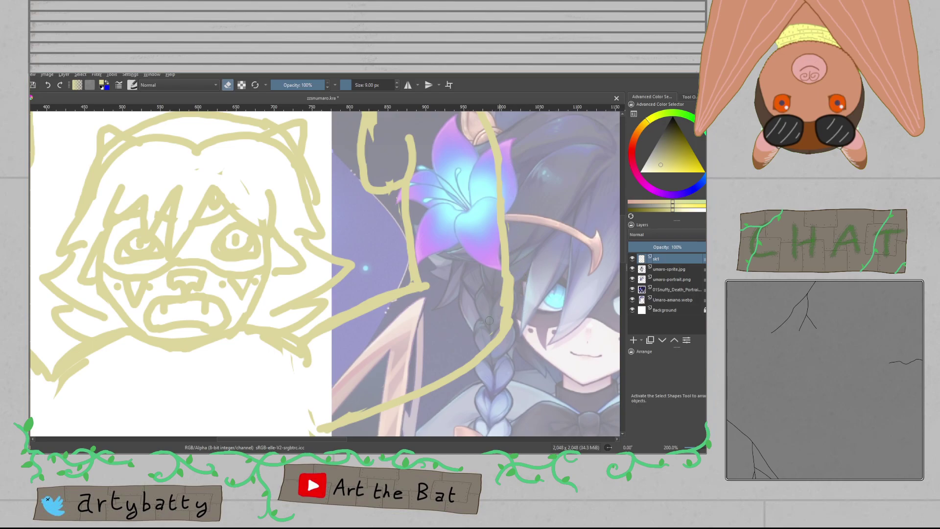
{"action": "key", "text": "ctrl+s"}
Step: Erase the outer contour of the right hand and wrist and redraw it as a smooth curve into the forearm
{"action": "left_click_drag", "start_coordinate": [392, 279], "coordinate": [397, 311]}
{"action": "scroll", "coordinate": [397, 313], "scroll_direction": "down", "scroll_amount": 1}
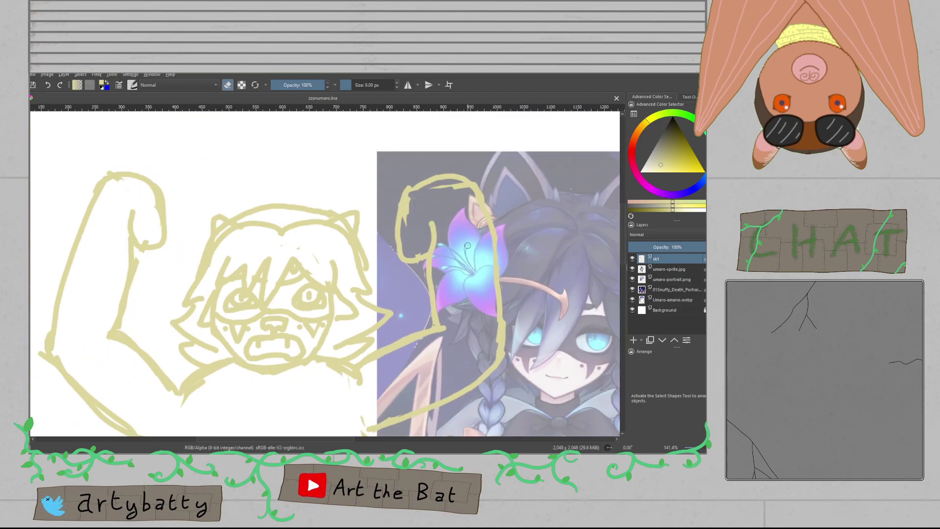
{"action": "left_click_drag", "start_coordinate": [230, 238], "coordinate": [270, 240]}
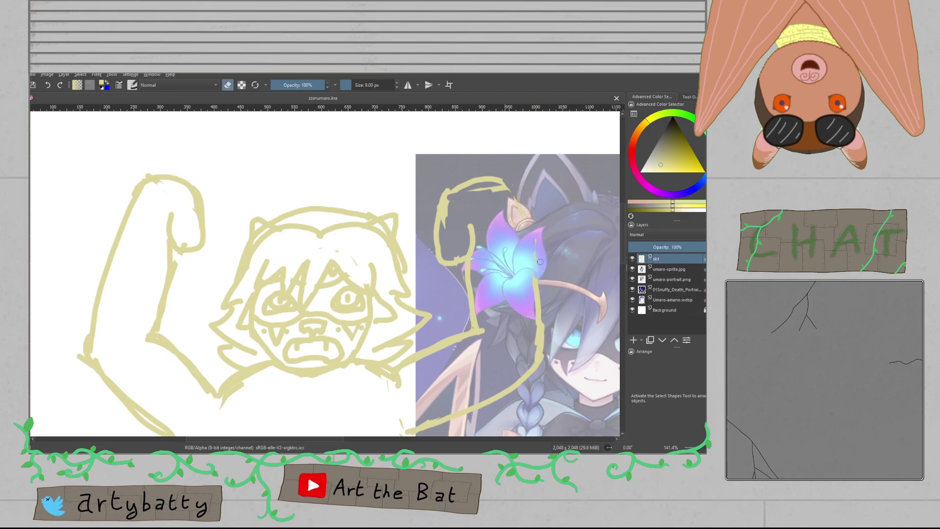
{"action": "key", "text": "e"}
{"action": "mouse_move", "coordinate": [492, 185]}
{"action": "left_mouse_down"}
{"action": "mouse_move", "coordinate": [523, 227]}
{"action": "mouse_move", "coordinate": [537, 323]}
{"action": "left_mouse_up"}
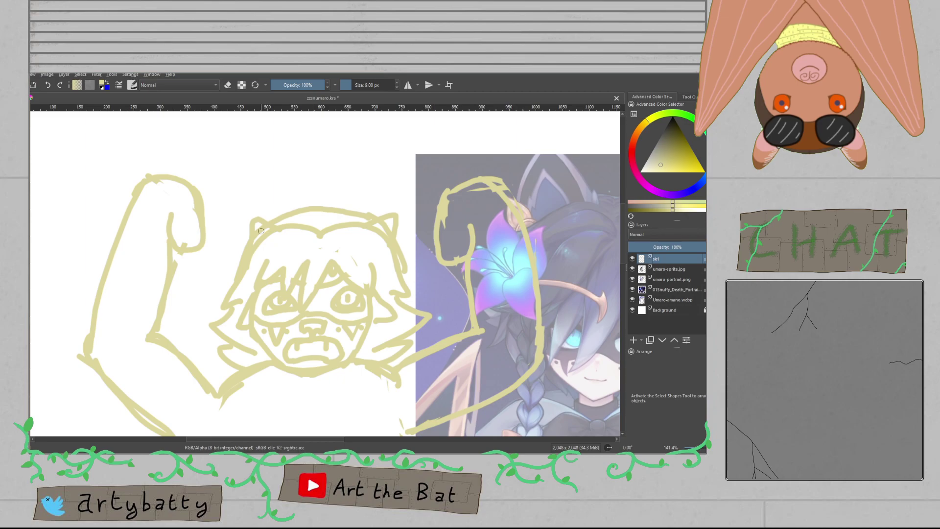
{"action": "mouse_move", "coordinate": [144, 179]}
{"action": "left_mouse_down"}
{"action": "mouse_move", "coordinate": [114, 217]}
{"action": "mouse_move", "coordinate": [94, 335]}
{"action": "mouse_move", "coordinate": [104, 250]}
{"action": "mouse_move", "coordinate": [122, 207]}
{"action": "mouse_move", "coordinate": [155, 172]}
{"action": "mouse_move", "coordinate": [138, 193]}
{"action": "mouse_move", "coordinate": [117, 252]}
{"action": "mouse_move", "coordinate": [117, 242]}
{"action": "mouse_move", "coordinate": [106, 304]}
{"action": "left_mouse_up"}
{"action": "key", "text": "ctrl+z"}
{"action": "key", "text": "e"}
{"action": "key", "text": "e"}
Step: Draw two shallow chest curves across the upper torso with a small pointed peak between them
{"action": "scroll", "coordinate": [304, 259], "scroll_direction": "down", "scroll_amount": 3}
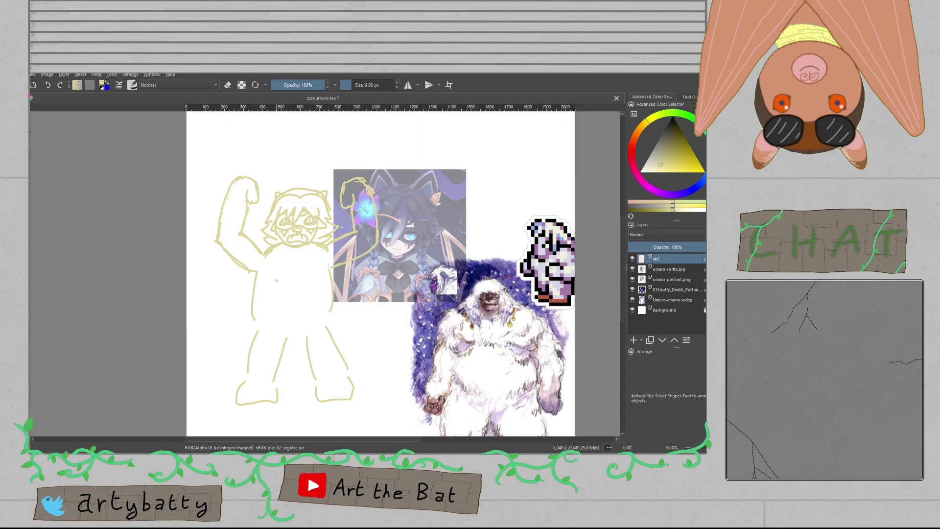
{"action": "scroll", "coordinate": [277, 279], "scroll_direction": "up", "scroll_amount": 4}
{"action": "mouse_move", "coordinate": [195, 265]}
{"action": "left_mouse_down"}
{"action": "mouse_move", "coordinate": [263, 295]}
{"action": "mouse_move", "coordinate": [336, 279]}
{"action": "left_mouse_up"}
{"action": "key", "text": "ctrl+z"}
{"action": "mouse_move", "coordinate": [264, 296]}
{"action": "left_mouse_down"}
{"action": "mouse_move", "coordinate": [297, 298]}
{"action": "mouse_move", "coordinate": [326, 274]}
{"action": "mouse_move", "coordinate": [345, 296]}
{"action": "mouse_move", "coordinate": [438, 280]}
{"action": "mouse_move", "coordinate": [441, 251]}
{"action": "left_mouse_up"}
{"action": "mouse_move", "coordinate": [370, 294]}
{"action": "left_mouse_down"}
{"action": "mouse_move", "coordinate": [365, 229]}
{"action": "mouse_move", "coordinate": [304, 315]}
{"action": "left_mouse_up"}
Step: Draw a jagged fur edge hanging from the lower belly between the legs, and extend both torso sides down to the thighs
{"action": "scroll", "coordinate": [365, 230], "scroll_direction": "down", "scroll_amount": 3}
{"action": "scroll", "coordinate": [331, 359], "scroll_direction": "up", "scroll_amount": 2}
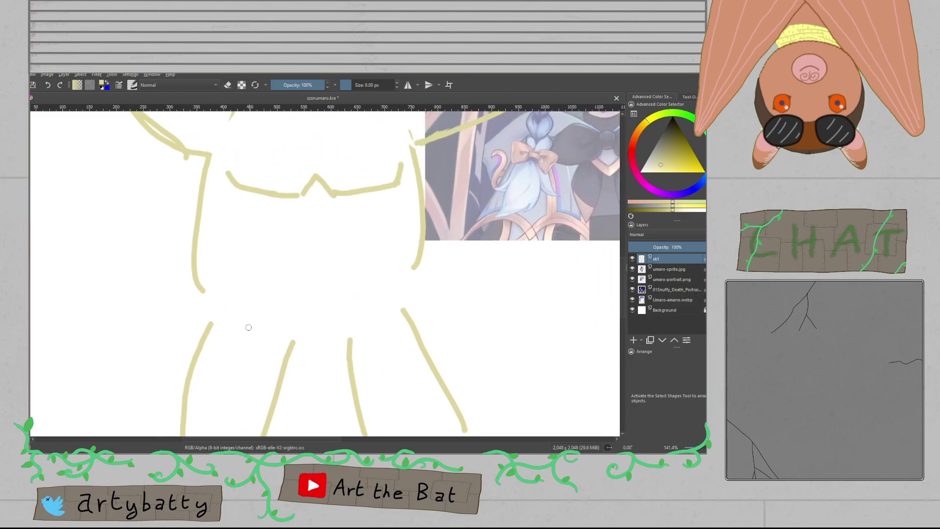
{"action": "scroll", "coordinate": [264, 323], "scroll_direction": "down", "scroll_amount": 2}
{"action": "scroll", "coordinate": [256, 331], "scroll_direction": "up", "scroll_amount": 2}
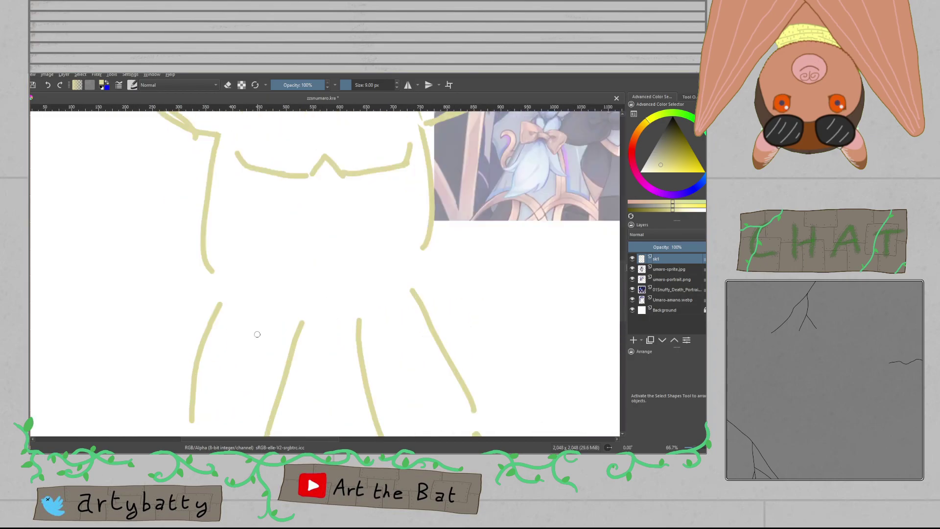
{"action": "left_click_drag", "start_coordinate": [247, 290], "coordinate": [339, 340]}
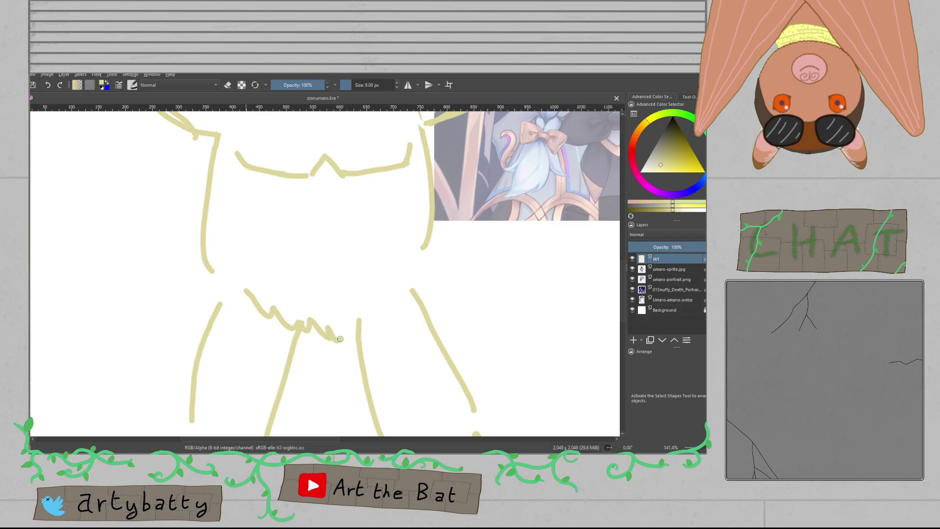
{"action": "key", "text": "ctrl+z"}
{"action": "mouse_move", "coordinate": [251, 275]}
{"action": "left_mouse_down"}
{"action": "mouse_move", "coordinate": [328, 336]}
{"action": "mouse_move", "coordinate": [365, 311]}
{"action": "mouse_move", "coordinate": [383, 270]}
{"action": "left_mouse_up"}
{"action": "left_click_drag", "start_coordinate": [424, 249], "coordinate": [429, 301]}
{"action": "left_click_drag", "start_coordinate": [206, 268], "coordinate": [209, 327]}
{"action": "left_click_drag", "start_coordinate": [218, 377], "coordinate": [246, 238]}
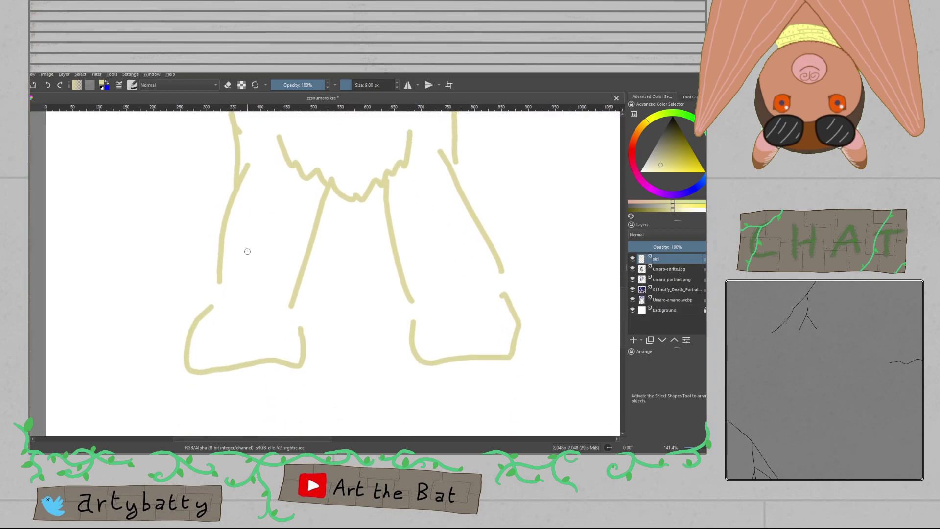
Step: Extend both legs' lines down to the feet, redraw the right leg's outer line further inward, and erase its old line
{"action": "left_click_drag", "start_coordinate": [216, 281], "coordinate": [212, 312]}
{"action": "left_click_drag", "start_coordinate": [294, 302], "coordinate": [292, 335]}
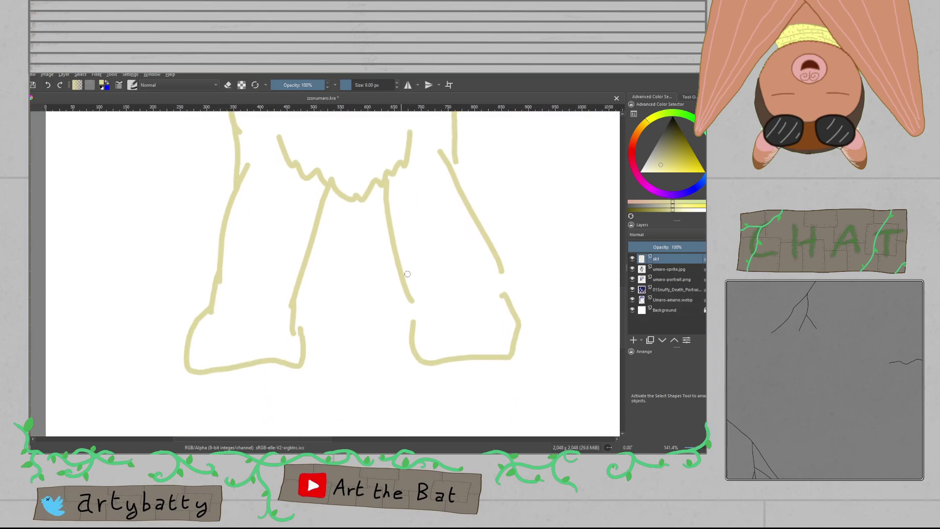
{"action": "left_click_drag", "start_coordinate": [399, 260], "coordinate": [423, 338]}
{"action": "left_click_drag", "start_coordinate": [454, 154], "coordinate": [479, 291]}
{"action": "key", "text": "ctrl+z"}
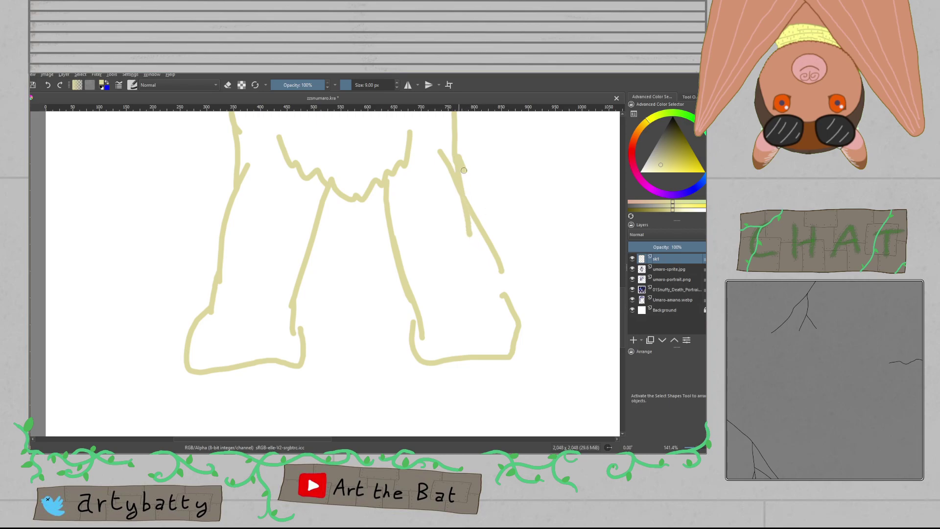
{"action": "left_click_drag", "start_coordinate": [457, 156], "coordinate": [492, 301]}
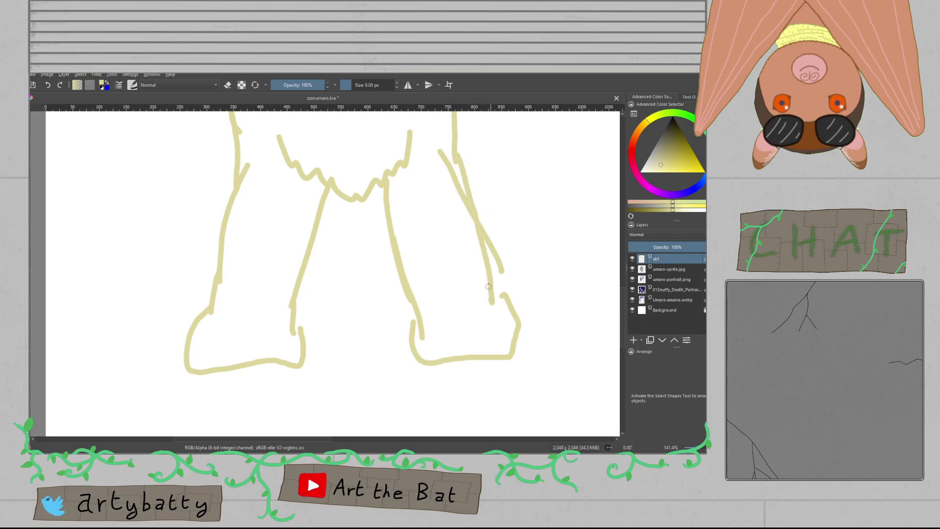
{"action": "key", "text": "e"}
{"action": "mouse_move", "coordinate": [499, 262]}
{"action": "left_mouse_down"}
{"action": "mouse_move", "coordinate": [445, 150]}
{"action": "mouse_move", "coordinate": [468, 206]}
{"action": "mouse_move", "coordinate": [462, 169]}
{"action": "left_mouse_up"}
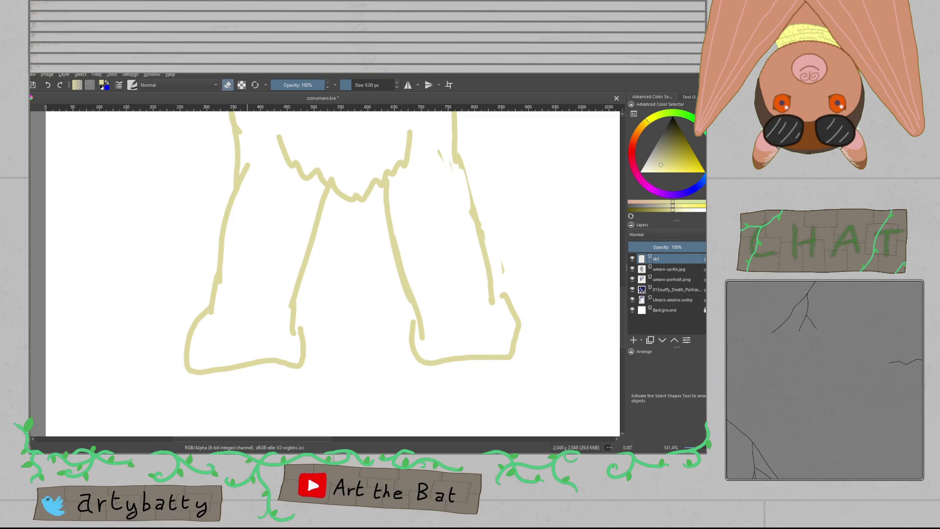
Step: Draw jagged fur edges across both ankles, just above the feet
{"action": "key", "text": "e"}
{"action": "left_click_drag", "start_coordinate": [203, 329], "coordinate": [293, 337]}
{"action": "left_click_drag", "start_coordinate": [422, 331], "coordinate": [490, 307]}
Step: Draw jagged fur edges across both raised hands at the wrists, and save the drawing
{"action": "scroll", "coordinate": [498, 286], "scroll_direction": "down", "scroll_amount": 4}
{"action": "left_click_drag", "start_coordinate": [478, 250], "coordinate": [455, 271]}
{"action": "scroll", "coordinate": [404, 193], "scroll_direction": "up", "scroll_amount": 5}
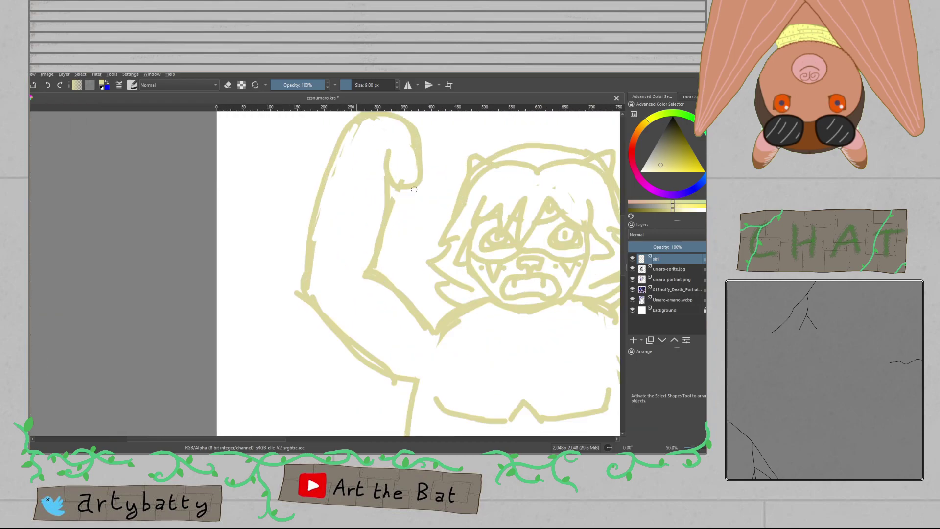
{"action": "left_click_drag", "start_coordinate": [306, 130], "coordinate": [373, 175]}
{"action": "scroll", "coordinate": [376, 175], "scroll_direction": "down", "scroll_amount": 3}
{"action": "scroll", "coordinate": [397, 264], "scroll_direction": "up", "scroll_amount": 3}
{"action": "mouse_move", "coordinate": [457, 240]}
{"action": "left_mouse_down"}
{"action": "mouse_move", "coordinate": [475, 232]}
{"action": "mouse_move", "coordinate": [507, 241]}
{"action": "mouse_move", "coordinate": [538, 231]}
{"action": "left_mouse_up"}
{"action": "key", "text": "ctrl+s"}
{"action": "scroll", "coordinate": [484, 268], "scroll_direction": "down", "scroll_amount": 2}
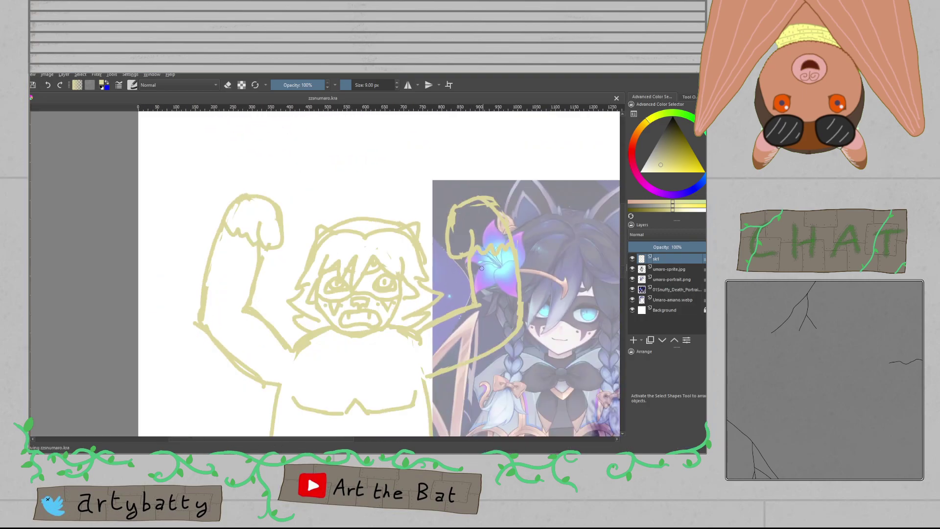
Step: Erase the head-outline strokes overlapping the small ears, and save the drawing
{"action": "scroll", "coordinate": [379, 237], "scroll_direction": "up", "scroll_amount": 3}
{"action": "key", "text": "e"}
{"action": "left_click_drag", "start_coordinate": [262, 235], "coordinate": [271, 224]}
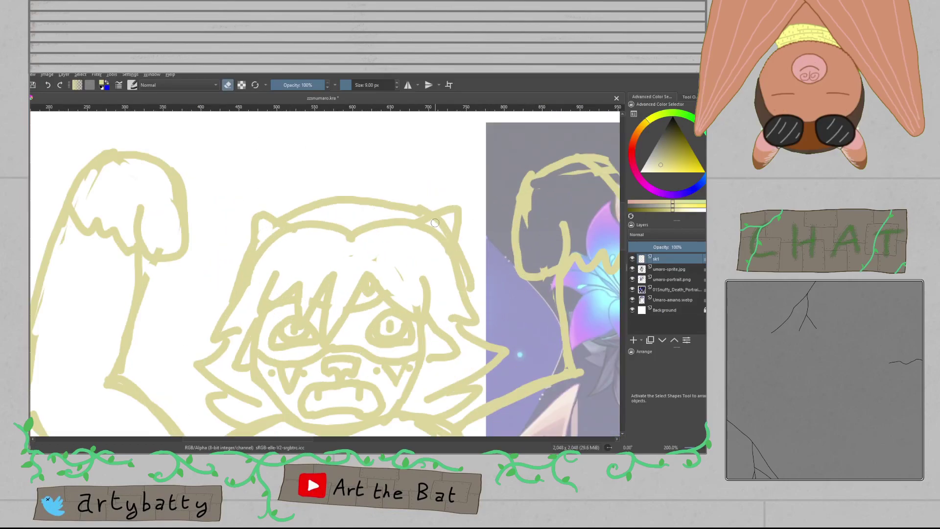
{"action": "key", "text": "ctrl+s"}
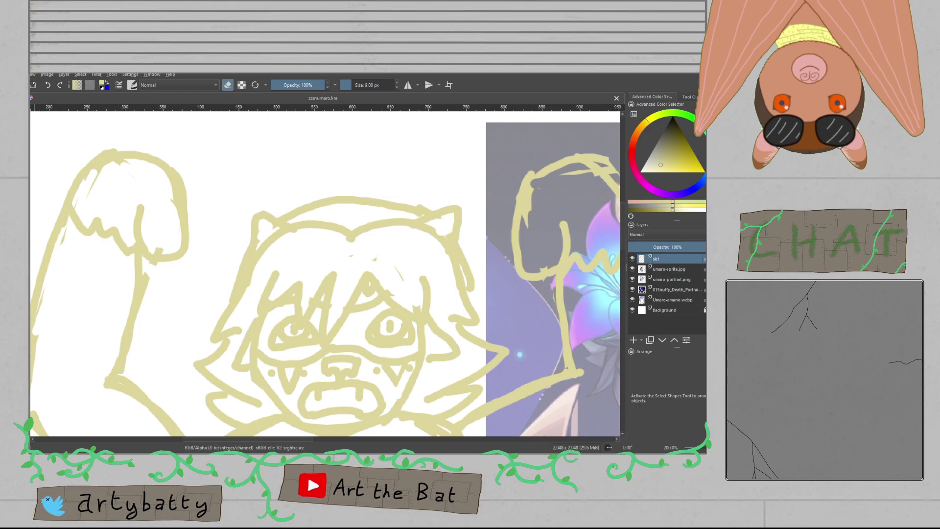
Step: Add short hooked lines inside both hands to suggest the curled fingers
{"action": "scroll", "coordinate": [157, 244], "scroll_direction": "down", "scroll_amount": 2}
{"action": "mouse_move", "coordinate": [209, 276]}
{"action": "left_mouse_down"}
{"action": "mouse_move", "coordinate": [237, 200]}
{"action": "mouse_move", "coordinate": [236, 251]}
{"action": "left_mouse_up"}
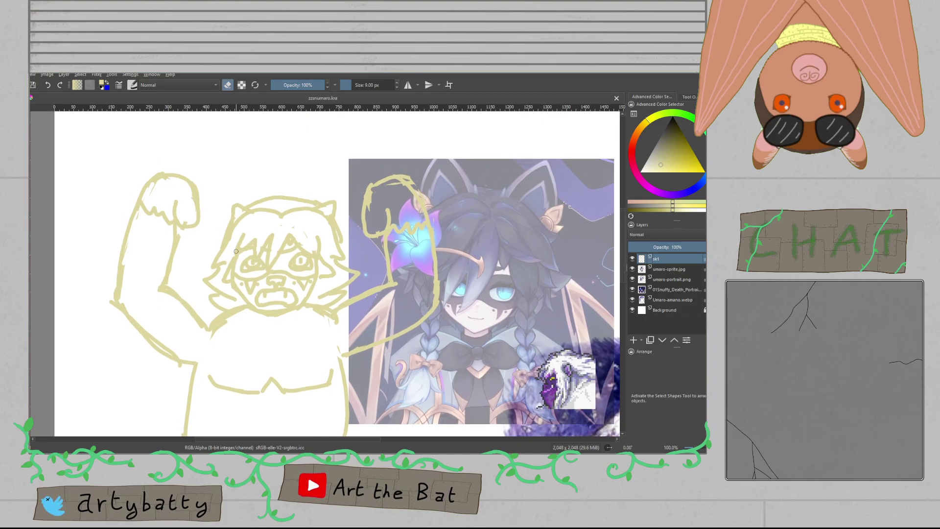
{"action": "scroll", "coordinate": [236, 251], "scroll_direction": "up", "scroll_amount": 5}
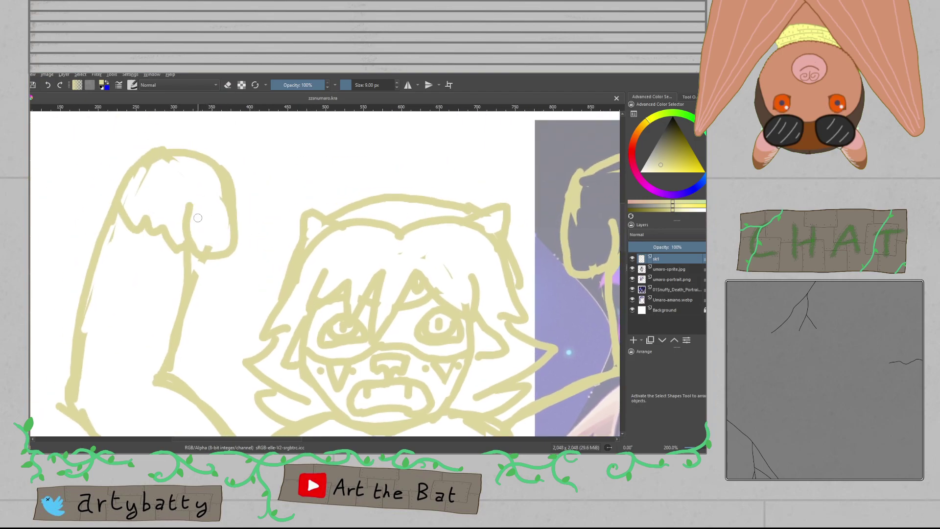
{"action": "left_click_drag", "start_coordinate": [190, 206], "coordinate": [213, 234]}
{"action": "left_click_drag", "start_coordinate": [571, 190], "coordinate": [504, 197]}
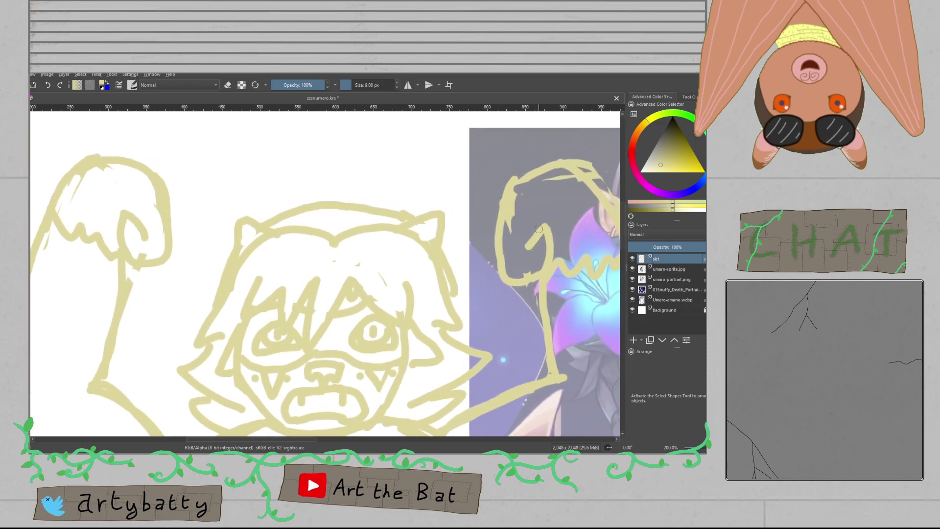
Step: Redraw the outer part of the right wrist's fur edge higher, erase the old zigzag, and adjust the left wrist's fur edge to match
{"action": "scroll", "coordinate": [538, 229], "scroll_direction": "down", "scroll_amount": 1}
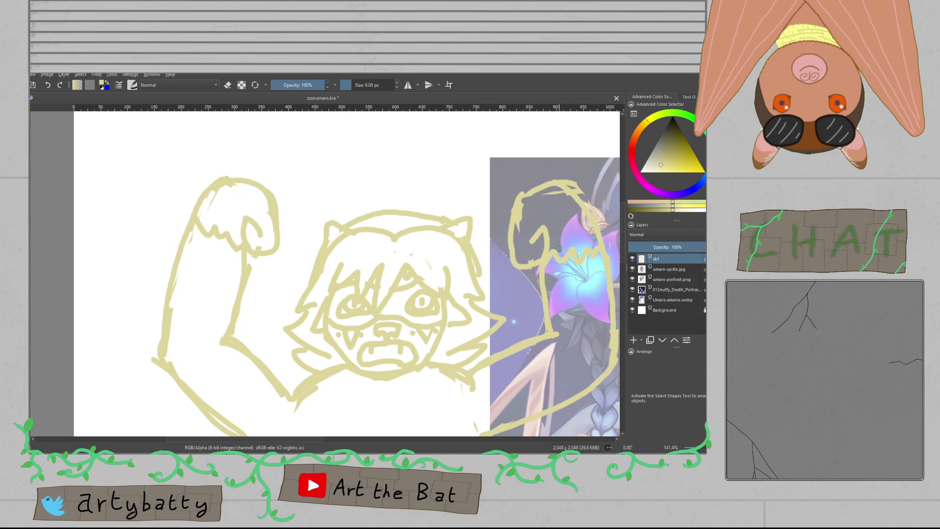
{"action": "scroll", "coordinate": [559, 248], "scroll_direction": "up", "scroll_amount": 1}
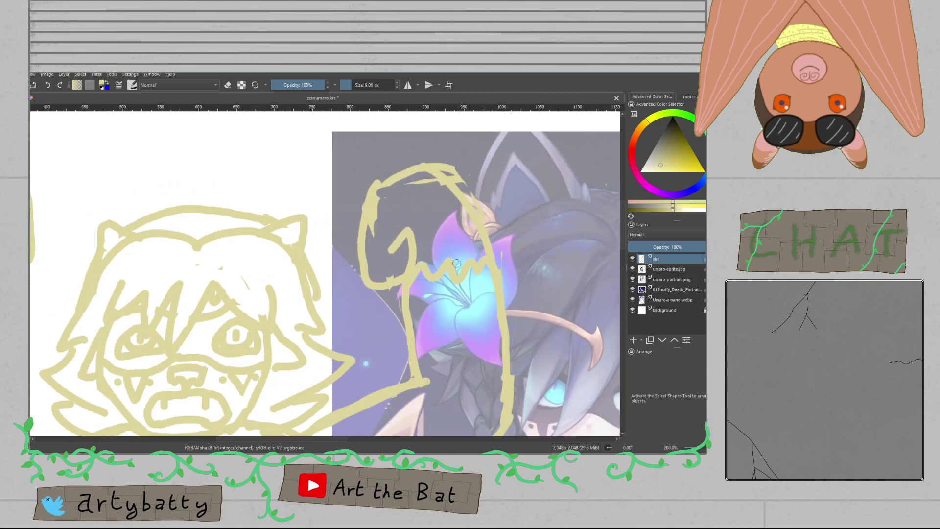
{"action": "left_click_drag", "start_coordinate": [455, 244], "coordinate": [481, 224]}
{"action": "key", "text": "e"}
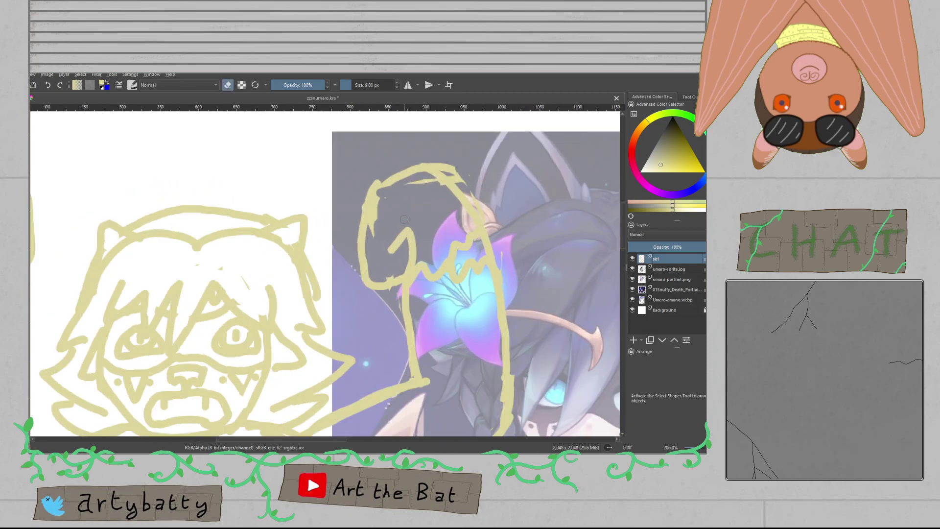
{"action": "mouse_move", "coordinate": [472, 257]}
{"action": "left_mouse_down"}
{"action": "mouse_move", "coordinate": [475, 273]}
{"action": "mouse_move", "coordinate": [454, 282]}
{"action": "left_mouse_up"}
{"action": "left_click_drag", "start_coordinate": [299, 287], "coordinate": [504, 275]}
{"action": "mouse_move", "coordinate": [147, 216]}
{"action": "left_mouse_down"}
{"action": "mouse_move", "coordinate": [136, 244]}
{"action": "mouse_move", "coordinate": [130, 210]}
{"action": "mouse_move", "coordinate": [121, 230]}
{"action": "mouse_move", "coordinate": [152, 177]}
{"action": "mouse_move", "coordinate": [185, 172]}
{"action": "mouse_move", "coordinate": [168, 234]}
{"action": "mouse_move", "coordinate": [122, 188]}
{"action": "left_mouse_up"}
{"action": "key", "text": "e"}
{"action": "scroll", "coordinate": [169, 191], "scroll_direction": "down", "scroll_amount": 3}
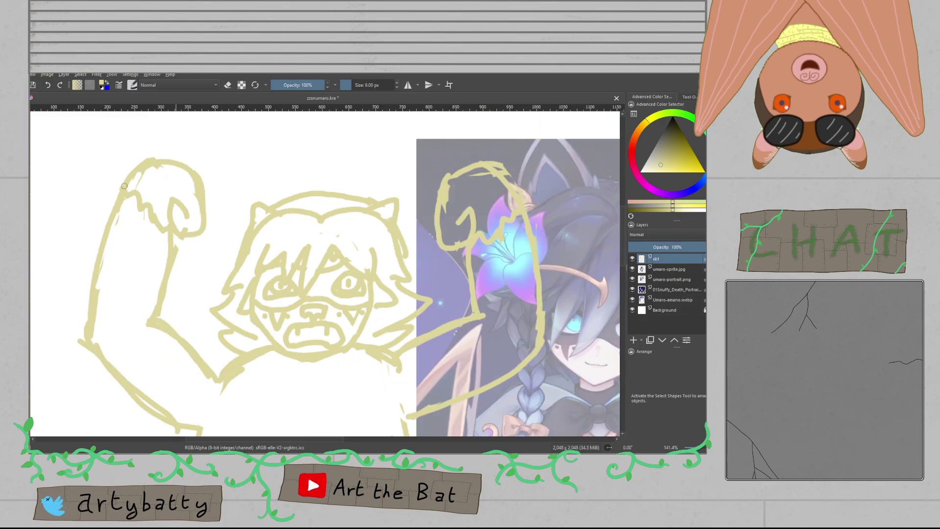
{"action": "left_click_drag", "start_coordinate": [167, 209], "coordinate": [212, 156]}
Step: Examine the feet and lower legs in the white yeti reference painting
{"action": "left_click_drag", "start_coordinate": [294, 322], "coordinate": [310, 276]}
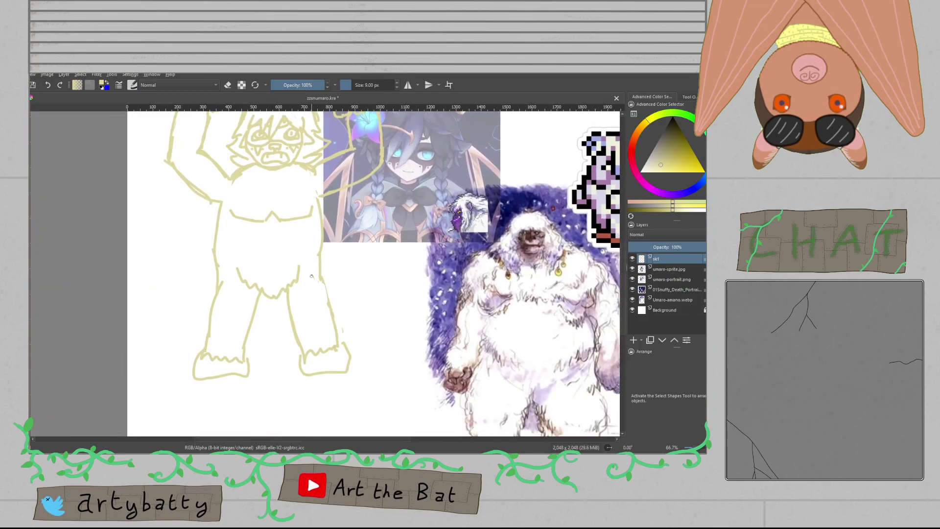
{"action": "left_click_drag", "start_coordinate": [323, 333], "coordinate": [371, 248]}
{"action": "mouse_move", "coordinate": [327, 288]}
{"action": "left_mouse_down"}
{"action": "mouse_move", "coordinate": [232, 314]}
{"action": "mouse_move", "coordinate": [220, 331]}
{"action": "mouse_move", "coordinate": [349, 286]}
{"action": "left_mouse_up"}
{"action": "scroll", "coordinate": [520, 358], "scroll_direction": "up", "scroll_amount": 1}
{"action": "left_click_drag", "start_coordinate": [522, 357], "coordinate": [349, 312]}
{"action": "scroll", "coordinate": [368, 343], "scroll_direction": "up", "scroll_amount": 2}
{"action": "left_click_drag", "start_coordinate": [369, 343], "coordinate": [249, 332]}
{"action": "scroll", "coordinate": [249, 332], "scroll_direction": "down", "scroll_amount": 2}
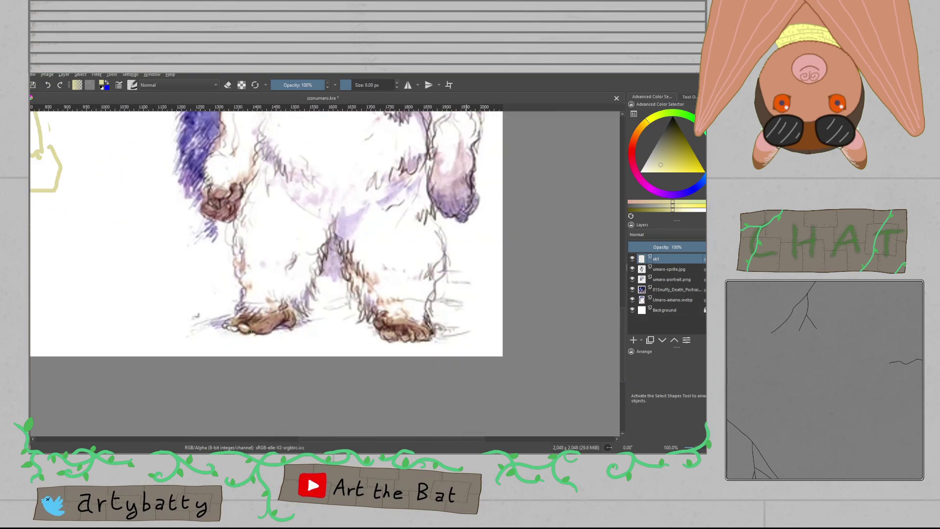
{"action": "left_click_drag", "start_coordinate": [244, 331], "coordinate": [251, 337]}
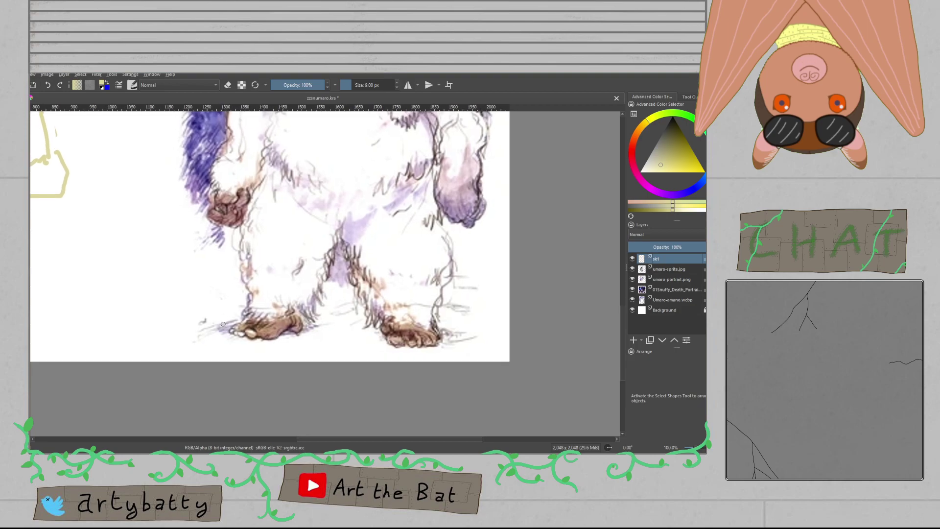
{"action": "scroll", "coordinate": [225, 254], "scroll_direction": "up", "scroll_amount": 2}
{"action": "scroll", "coordinate": [224, 250], "scroll_direction": "down", "scroll_amount": 3}
Step: Reinforce the left foot's outer side and draw a large inner toe and smaller rounded toes along its lower edge
{"action": "left_click_drag", "start_coordinate": [147, 210], "coordinate": [602, 300]}
{"action": "scroll", "coordinate": [342, 288], "scroll_direction": "up", "scroll_amount": 4}
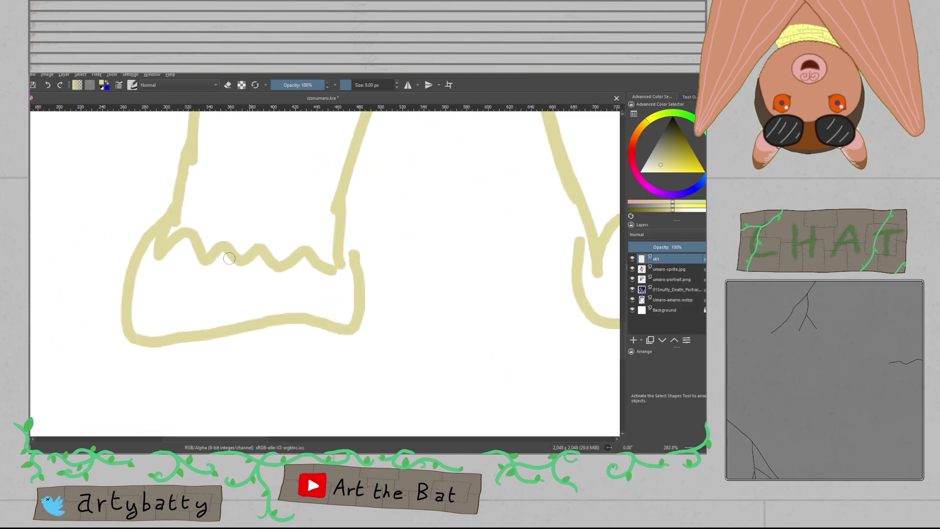
{"action": "mouse_move", "coordinate": [136, 273]}
{"action": "left_mouse_down"}
{"action": "mouse_move", "coordinate": [123, 340]}
{"action": "mouse_move", "coordinate": [161, 341]}
{"action": "left_mouse_up"}
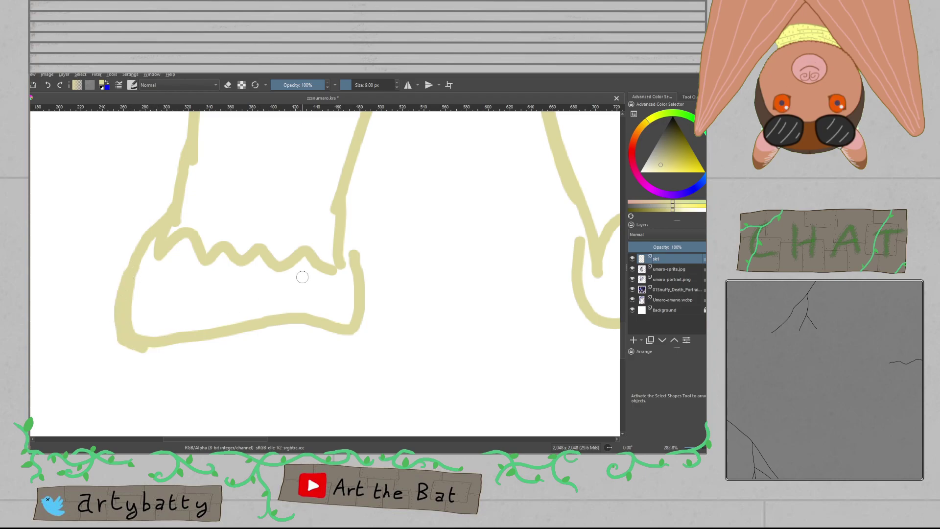
{"action": "mouse_move", "coordinate": [261, 293]}
{"action": "left_mouse_down"}
{"action": "mouse_move", "coordinate": [301, 354]}
{"action": "mouse_move", "coordinate": [316, 347]}
{"action": "mouse_move", "coordinate": [347, 299]}
{"action": "left_mouse_up"}
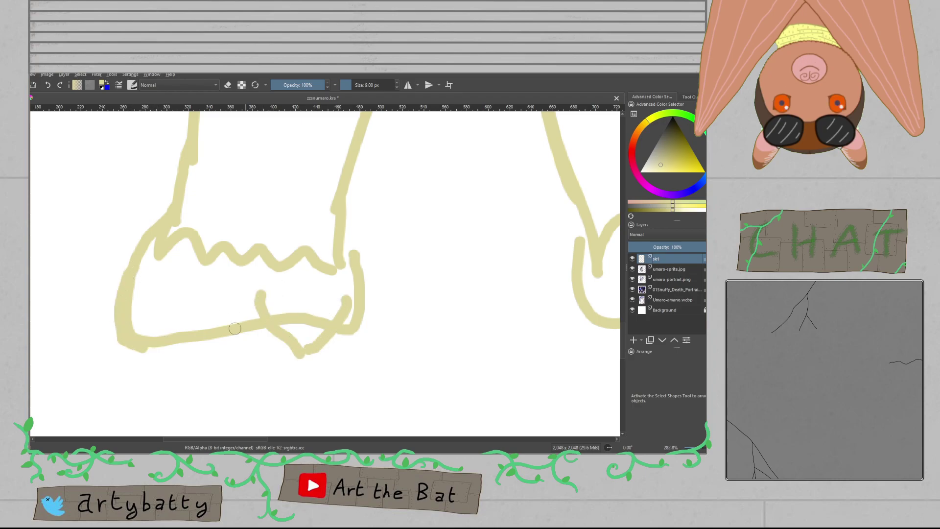
{"action": "mouse_move", "coordinate": [260, 328]}
{"action": "left_mouse_down"}
{"action": "mouse_move", "coordinate": [183, 332]}
{"action": "mouse_move", "coordinate": [169, 342]}
{"action": "mouse_move", "coordinate": [149, 333]}
{"action": "left_mouse_up"}
Step: Erase the left foot's old sole and excess side lines, tidy the toes, and redraw the inner side up to the ankle
{"action": "key", "text": "e"}
{"action": "left_click_drag", "start_coordinate": [129, 349], "coordinate": [113, 304]}
{"action": "mouse_move", "coordinate": [358, 259]}
{"action": "left_mouse_down"}
{"action": "mouse_move", "coordinate": [365, 307]}
{"action": "mouse_move", "coordinate": [349, 334]}
{"action": "mouse_move", "coordinate": [328, 309]}
{"action": "mouse_move", "coordinate": [304, 318]}
{"action": "mouse_move", "coordinate": [274, 309]}
{"action": "mouse_move", "coordinate": [218, 321]}
{"action": "mouse_move", "coordinate": [205, 346]}
{"action": "left_mouse_up"}
{"action": "key", "text": "e"}
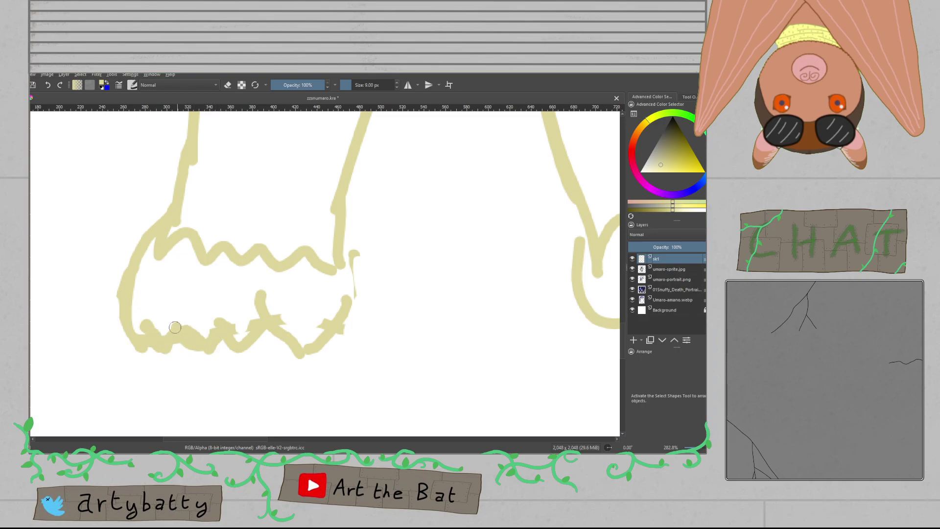
{"action": "mouse_move", "coordinate": [138, 347]}
{"action": "left_mouse_down"}
{"action": "mouse_move", "coordinate": [123, 314]}
{"action": "mouse_move", "coordinate": [32, 275]}
{"action": "left_mouse_up"}
{"action": "left_click_drag", "start_coordinate": [195, 262], "coordinate": [178, 262]}
{"action": "mouse_move", "coordinate": [195, 295]}
{"action": "left_mouse_down"}
{"action": "mouse_move", "coordinate": [197, 267]}
{"action": "mouse_move", "coordinate": [159, 262]}
{"action": "mouse_move", "coordinate": [77, 274]}
{"action": "left_mouse_up"}
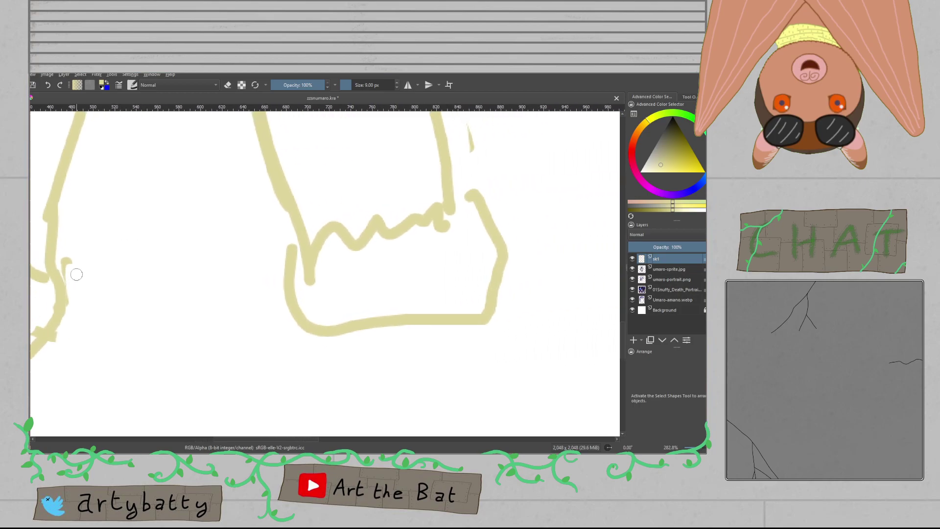
Step: Draw a row of rounded toes on the right foot, erase the old sole and excess side lines, and save the drawing
{"action": "mouse_move", "coordinate": [296, 245]}
{"action": "left_mouse_down"}
{"action": "mouse_move", "coordinate": [294, 269]}
{"action": "mouse_move", "coordinate": [321, 339]}
{"action": "mouse_move", "coordinate": [352, 356]}
{"action": "mouse_move", "coordinate": [345, 350]}
{"action": "mouse_move", "coordinate": [382, 290]}
{"action": "mouse_move", "coordinate": [387, 316]}
{"action": "mouse_move", "coordinate": [375, 314]}
{"action": "mouse_move", "coordinate": [412, 303]}
{"action": "mouse_move", "coordinate": [432, 328]}
{"action": "mouse_move", "coordinate": [500, 314]}
{"action": "mouse_move", "coordinate": [505, 234]}
{"action": "left_mouse_up"}
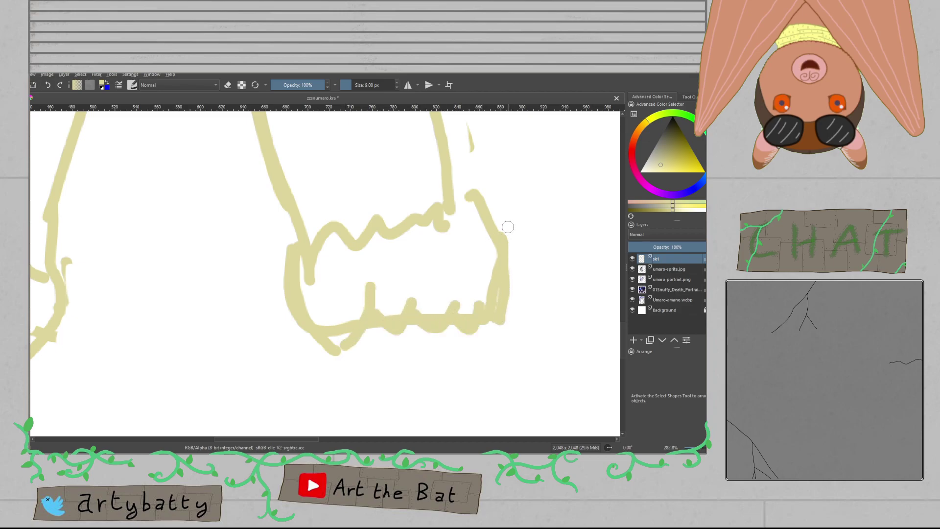
{"action": "key", "text": "e"}
{"action": "left_click_drag", "start_coordinate": [492, 301], "coordinate": [490, 255]}
{"action": "left_click_drag", "start_coordinate": [428, 310], "coordinate": [392, 311]}
{"action": "mouse_move", "coordinate": [328, 320]}
{"action": "left_mouse_down"}
{"action": "mouse_move", "coordinate": [351, 317]}
{"action": "mouse_move", "coordinate": [336, 320]}
{"action": "mouse_move", "coordinate": [319, 285]}
{"action": "left_mouse_up"}
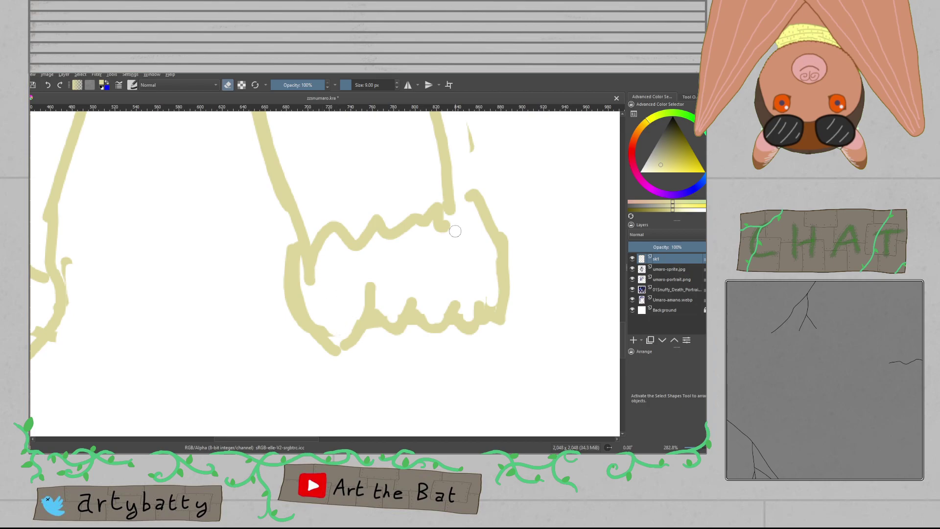
{"action": "mouse_move", "coordinate": [475, 195]}
{"action": "left_mouse_down"}
{"action": "mouse_move", "coordinate": [460, 207]}
{"action": "mouse_move", "coordinate": [505, 247]}
{"action": "left_mouse_up"}
{"action": "key", "text": "e"}
{"action": "key", "text": "ctrl+s"}
Step: Select the head, arms and chest of the sketch, move them up to lengthen the torso, and clear the selection
{"action": "scroll", "coordinate": [454, 241], "scroll_direction": "down", "scroll_amount": 3}
{"action": "left_click_drag", "start_coordinate": [441, 231], "coordinate": [393, 390]}
{"action": "scroll", "coordinate": [425, 313], "scroll_direction": "down", "scroll_amount": 1}
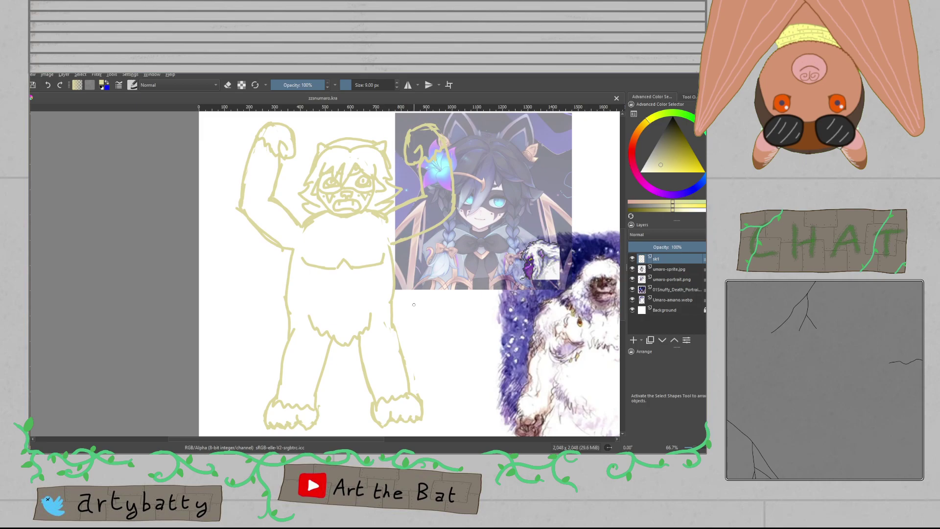
{"action": "left_click_drag", "start_coordinate": [414, 303], "coordinate": [382, 350]}
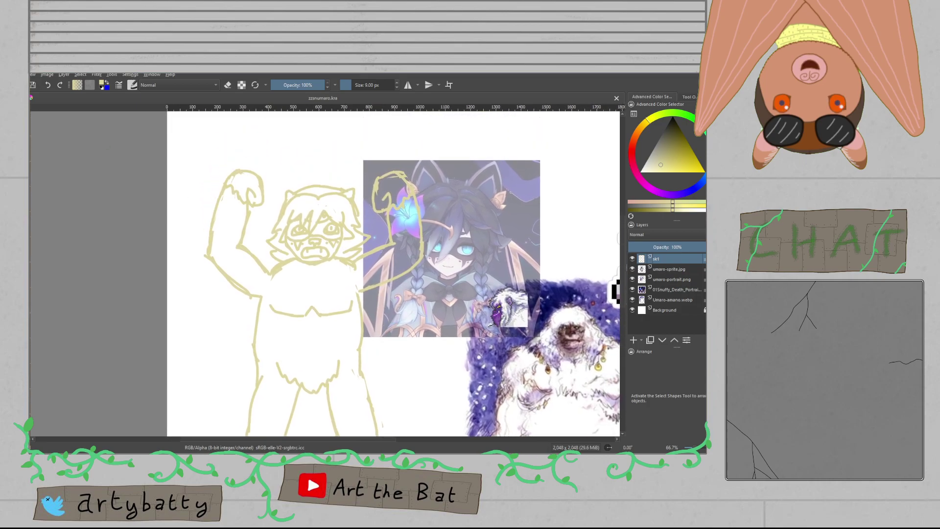
{"action": "left_click_drag", "start_coordinate": [187, 150], "coordinate": [448, 326]}
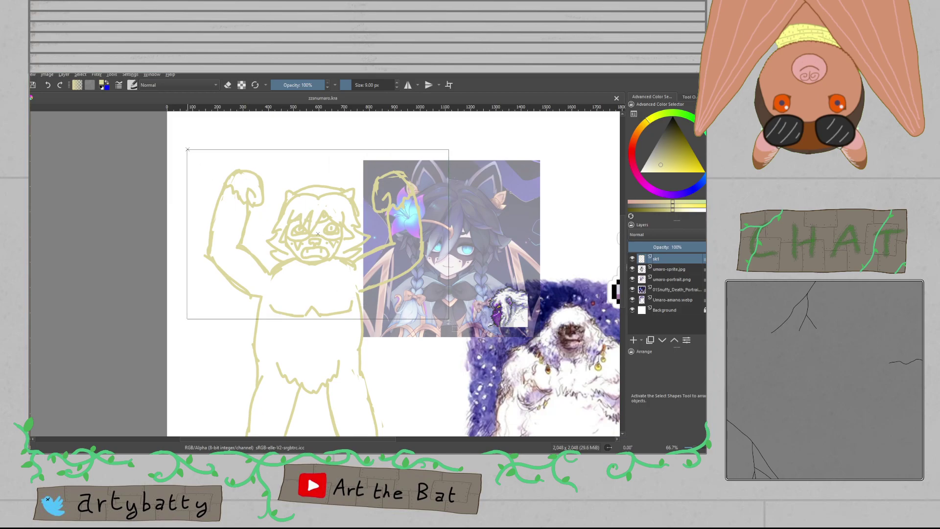
{"action": "key", "text": "ctrl+t"}
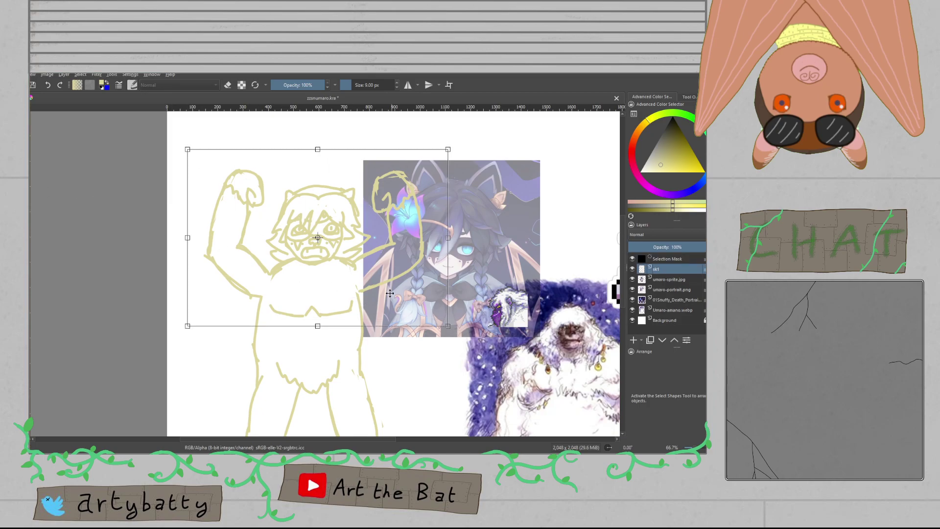
{"action": "left_click_drag", "start_coordinate": [352, 293], "coordinate": [352, 274]}
{"action": "key", "text": "Return"}
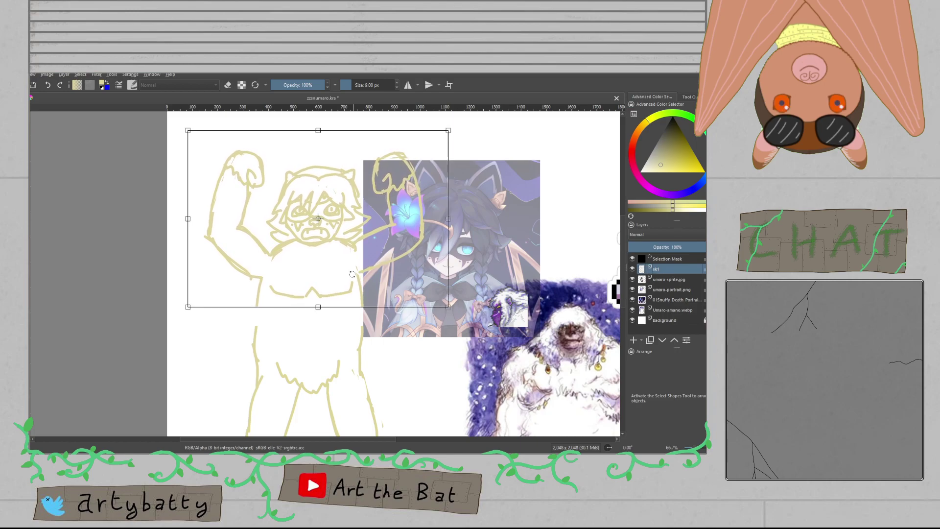
{"action": "key", "text": "ctrl+shift+a"}
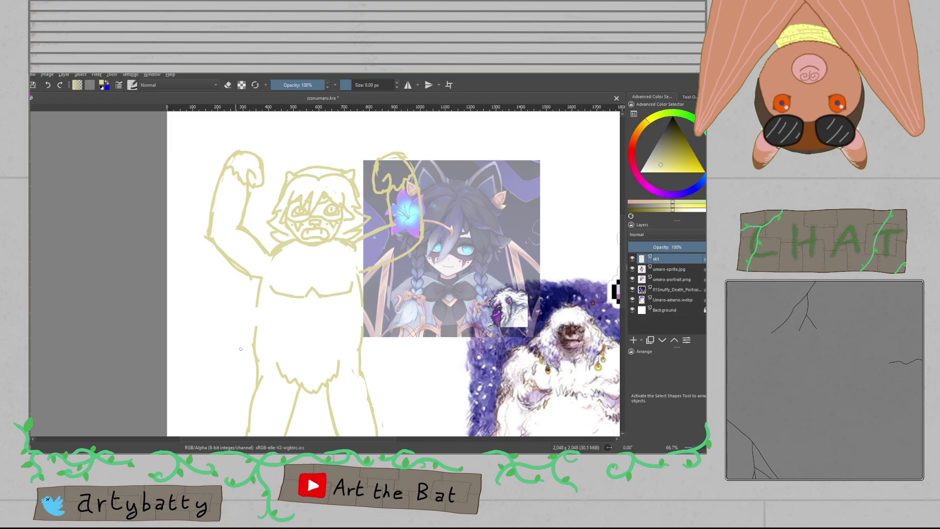
Step: Redraw the missing segments on both sides of the torso to connect the raised chest to the lower body
{"action": "scroll", "coordinate": [286, 331], "scroll_direction": "up", "scroll_amount": 3}
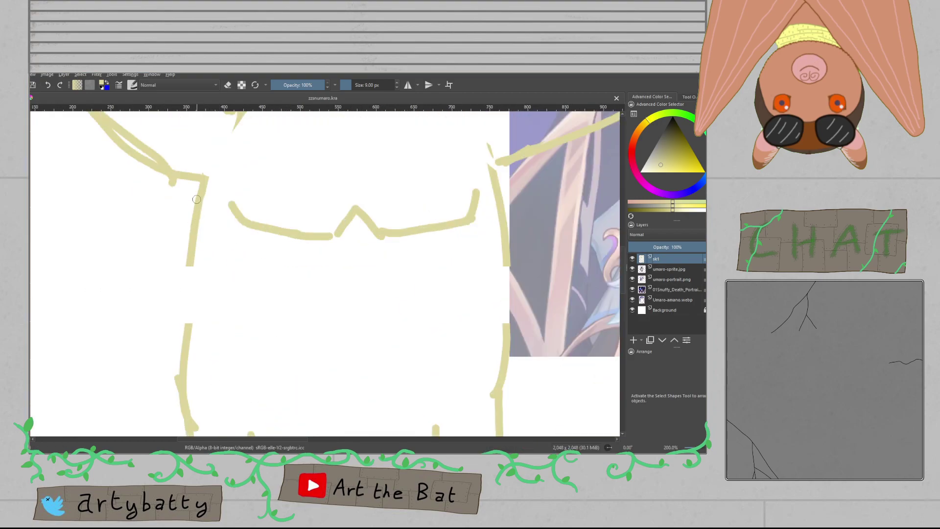
{"action": "mouse_move", "coordinate": [196, 227]}
{"action": "left_mouse_down"}
{"action": "mouse_move", "coordinate": [198, 337]}
{"action": "mouse_move", "coordinate": [189, 270]}
{"action": "left_mouse_up"}
{"action": "key", "text": "ctrl+z"}
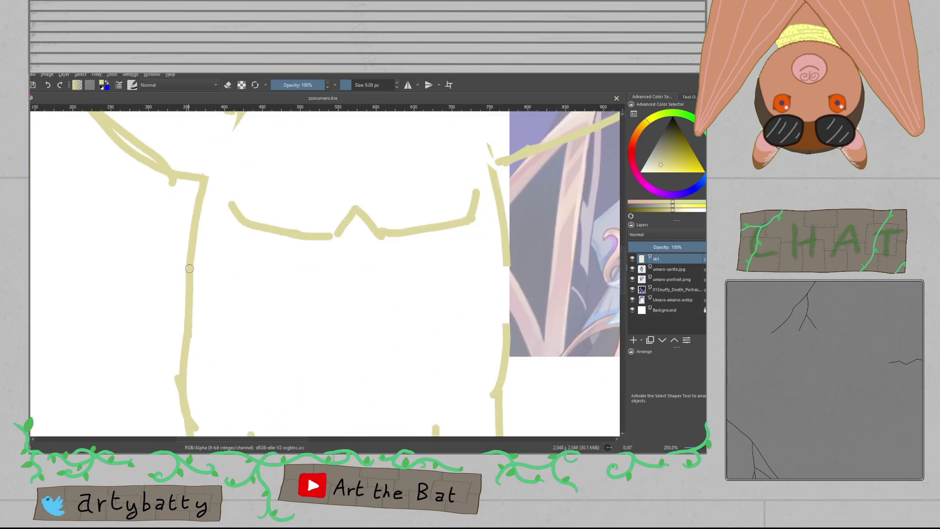
{"action": "mouse_move", "coordinate": [499, 204]}
{"action": "left_mouse_down"}
{"action": "mouse_move", "coordinate": [517, 350]}
{"action": "mouse_move", "coordinate": [502, 234]}
{"action": "mouse_move", "coordinate": [333, 246]}
{"action": "left_mouse_up"}
{"action": "key", "text": "ctrl+z"}
{"action": "scroll", "coordinate": [502, 251], "scroll_direction": "down", "scroll_amount": 3}
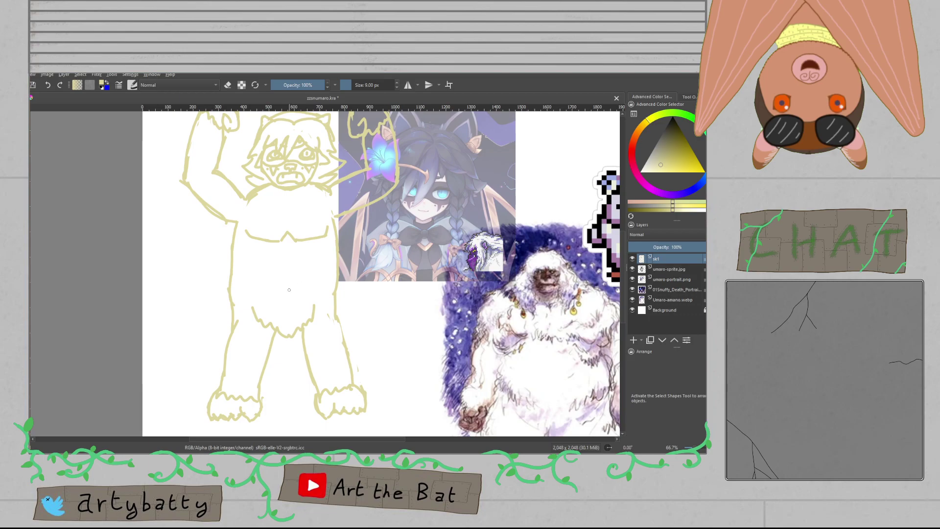
{"action": "scroll", "coordinate": [289, 291], "scroll_direction": "up", "scroll_amount": 2}
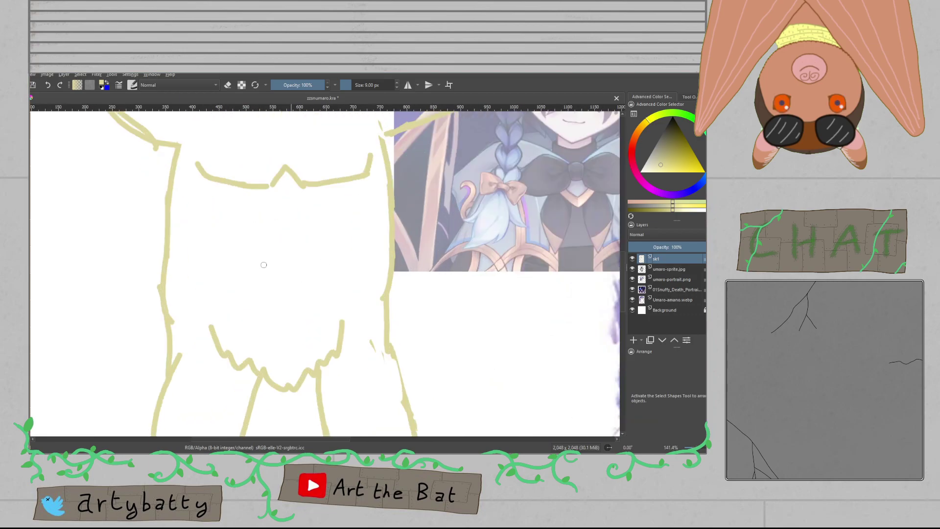
Step: Draw a curved, jagged fur line across the belly above the lower fur edge
{"action": "mouse_move", "coordinate": [204, 275]}
{"action": "left_mouse_down"}
{"action": "mouse_move", "coordinate": [249, 317]}
{"action": "mouse_move", "coordinate": [311, 311]}
{"action": "left_mouse_up"}
{"action": "scroll", "coordinate": [357, 305], "scroll_direction": "down", "scroll_amount": 2}
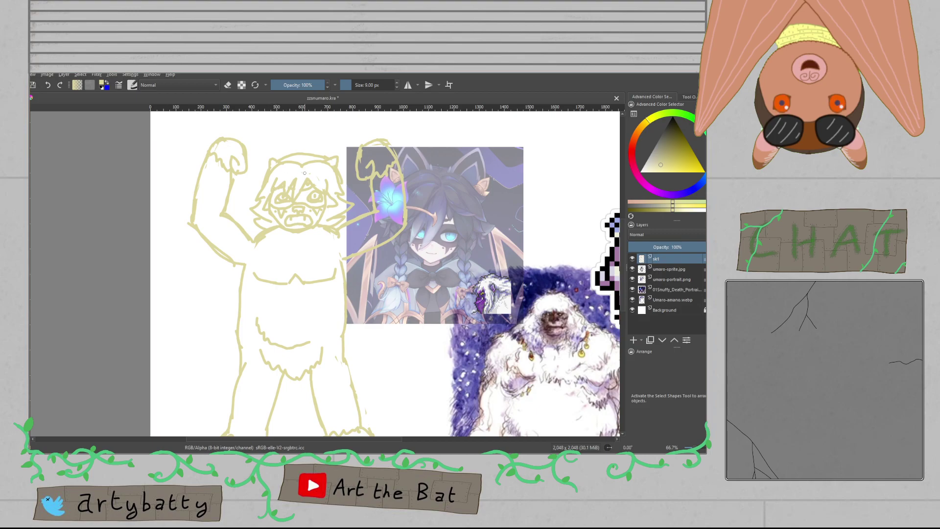
Step: Set the brush size to 7 px, add a new layer named sk2 above the rough sketch, and save the drawing
{"action": "left_click", "coordinate": [397, 88]}
{"action": "left_click", "coordinate": [397, 88]}
{"action": "left_click", "coordinate": [633, 340]}
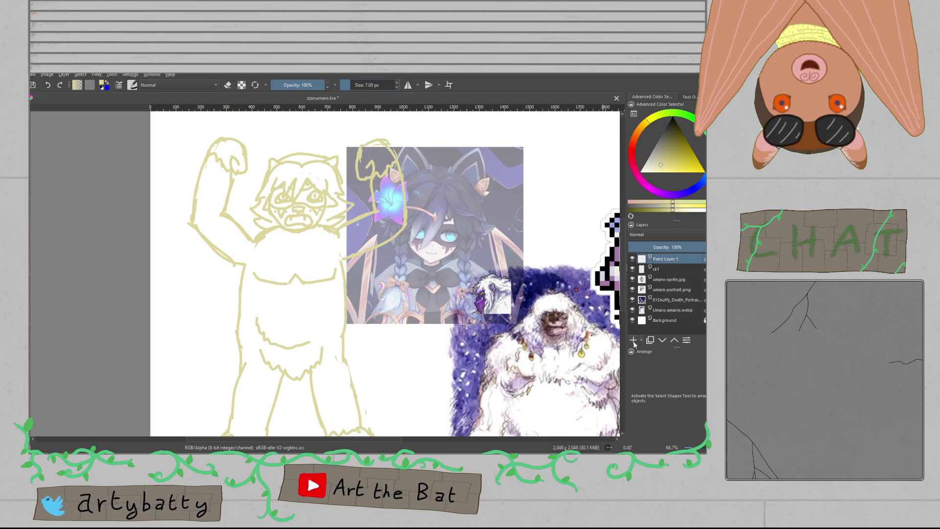
{"action": "double_click", "coordinate": [667, 260]}
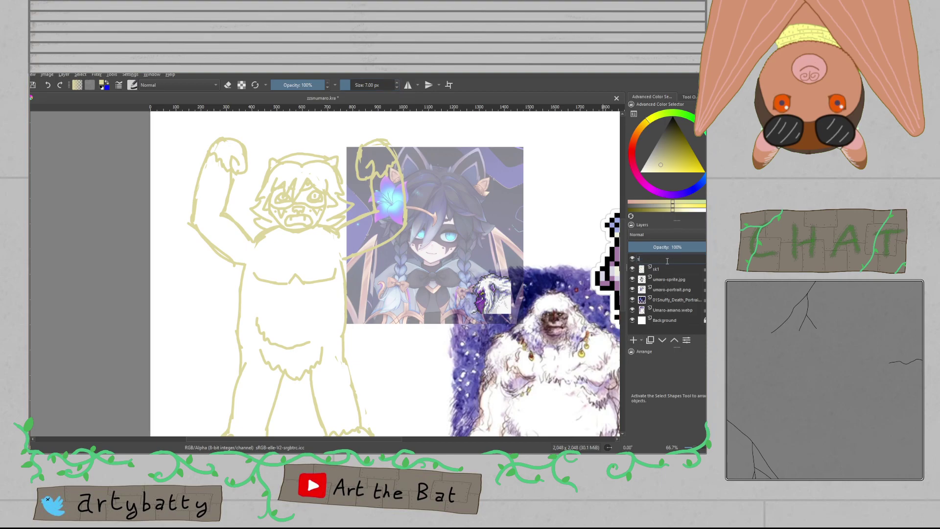
{"action": "key", "text": "Return"}
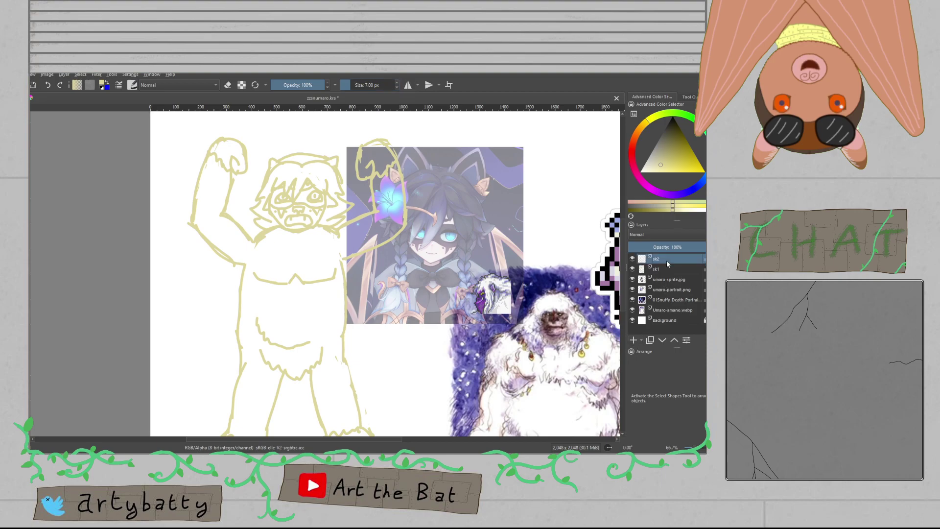
{"action": "key", "text": "ctrl+s"}
Step: Pick a medium green brush colour, raise the bat-girl portrait layer's opacity to 100%, and make sk2 the active layer
{"action": "left_click", "coordinate": [685, 118]}
{"action": "left_click", "coordinate": [681, 147]}
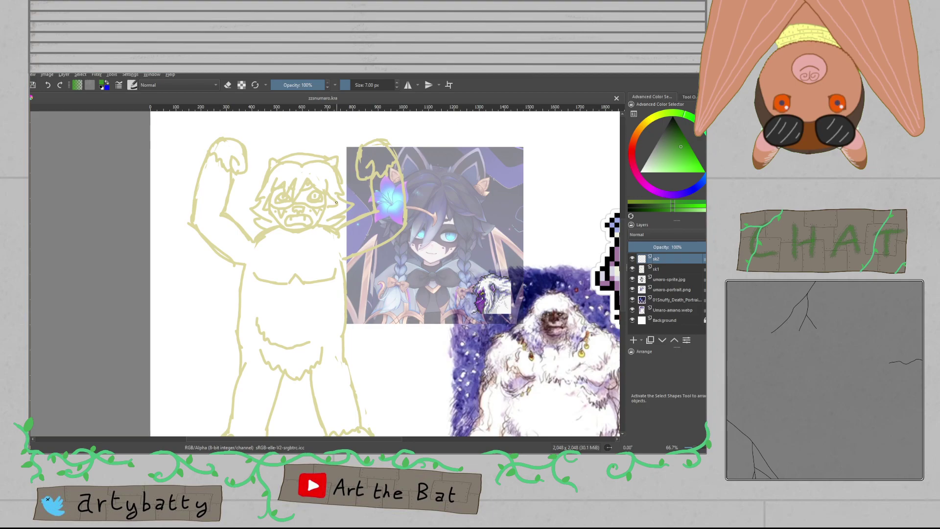
{"action": "left_click", "coordinate": [666, 297]}
{"action": "left_click_drag", "start_coordinate": [682, 246], "coordinate": [708, 246]}
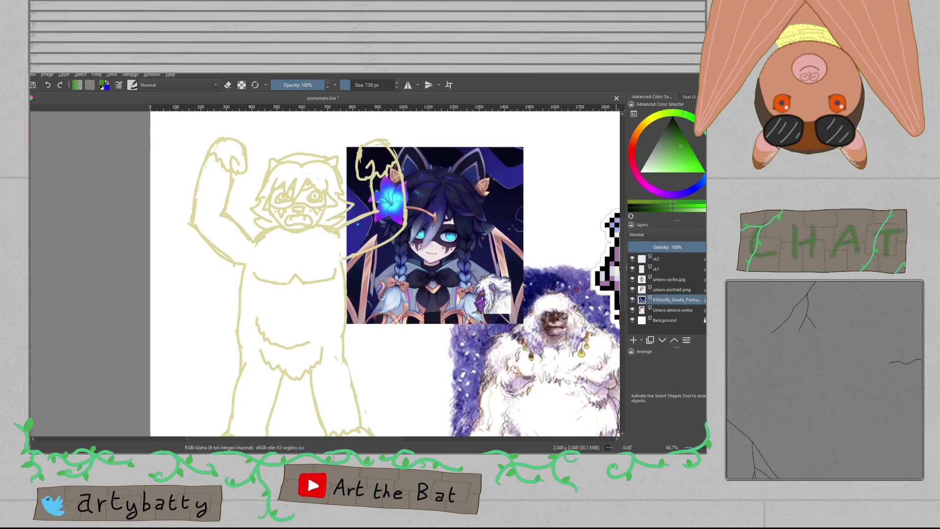
{"action": "left_click", "coordinate": [653, 260]}
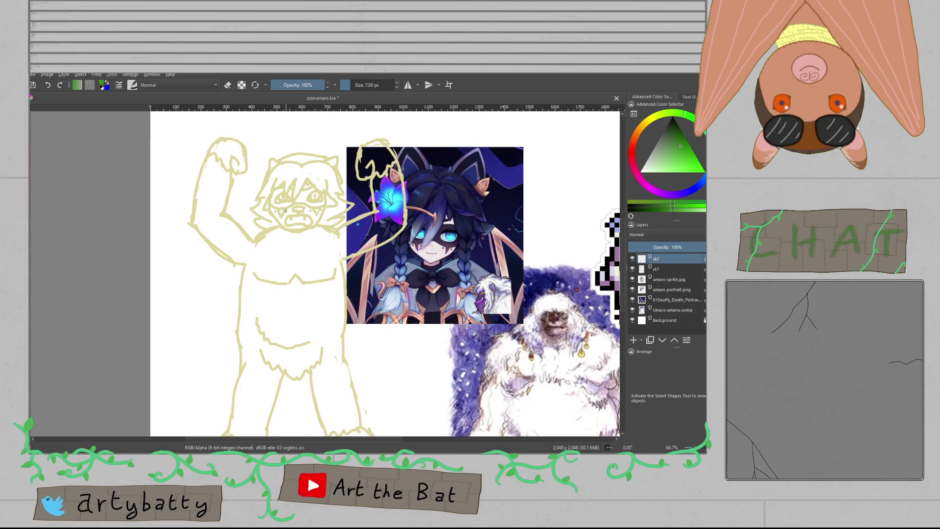
Step: Trace the lower face in green as one rounded jaw curve from cheek to cheek over the rough sketch
{"action": "scroll", "coordinate": [299, 186], "scroll_direction": "up", "scroll_amount": 2}
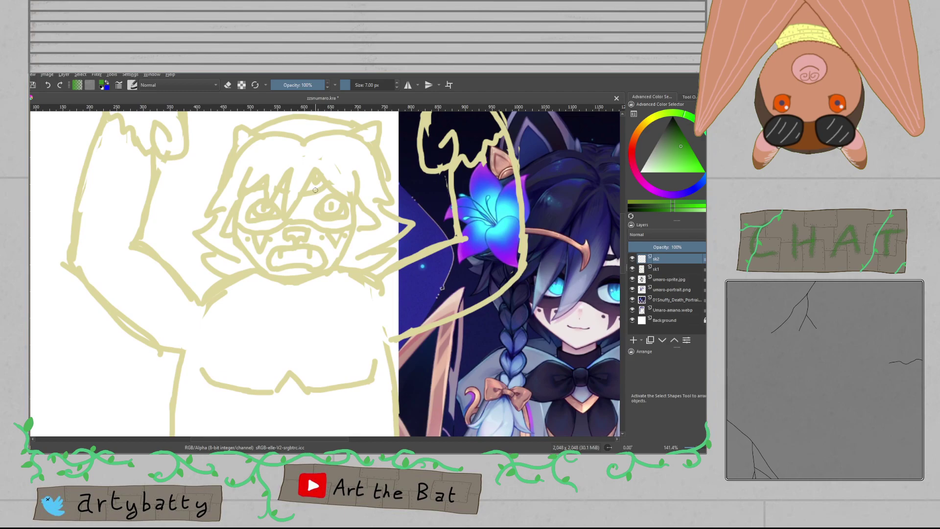
{"action": "left_click_drag", "start_coordinate": [316, 190], "coordinate": [269, 193]}
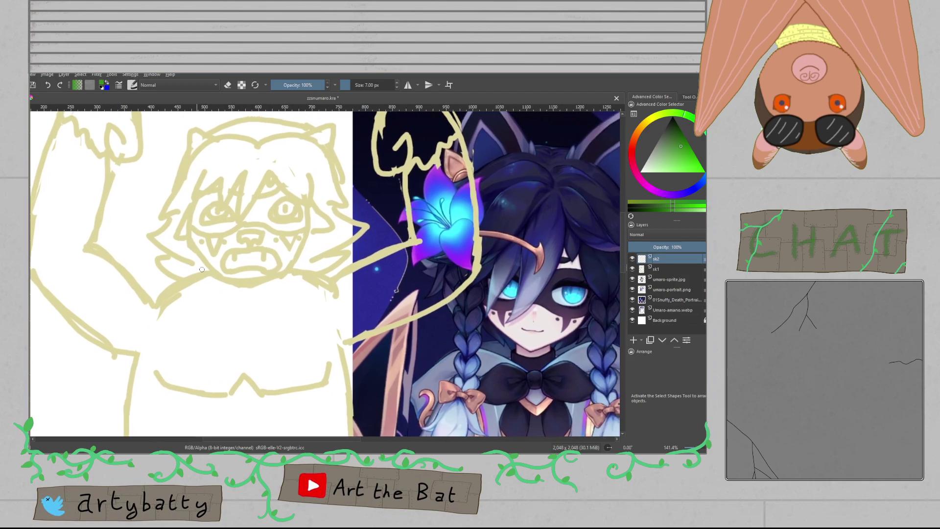
{"action": "mouse_move", "coordinate": [192, 246]}
{"action": "left_mouse_down"}
{"action": "mouse_move", "coordinate": [213, 274]}
{"action": "mouse_move", "coordinate": [259, 298]}
{"action": "left_mouse_up"}
{"action": "key", "text": "ctrl+z"}
{"action": "left_click_drag", "start_coordinate": [194, 251], "coordinate": [258, 280]}
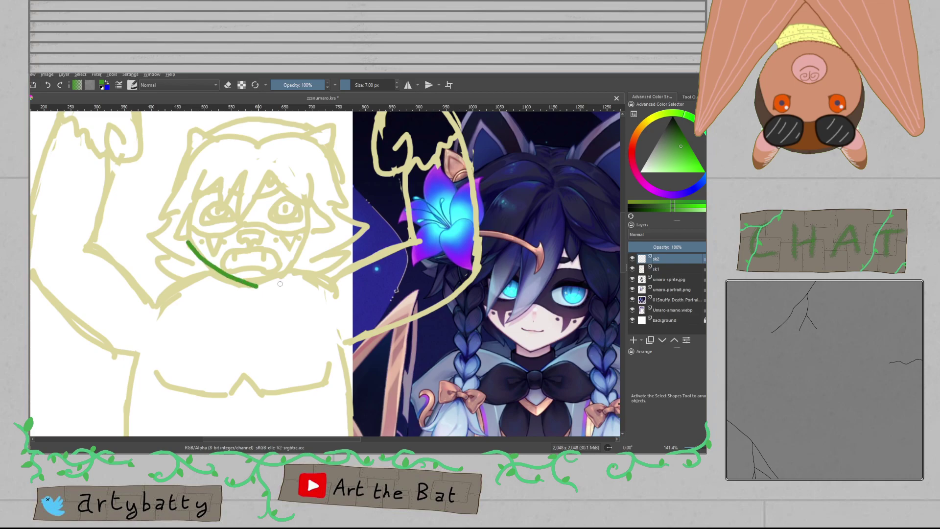
{"action": "key", "text": "ctrl+z"}
{"action": "mouse_move", "coordinate": [186, 242]}
{"action": "left_mouse_down"}
{"action": "mouse_move", "coordinate": [202, 264]}
{"action": "mouse_move", "coordinate": [274, 284]}
{"action": "left_mouse_up"}
{"action": "key", "text": "ctrl+z"}
{"action": "mouse_move", "coordinate": [186, 246]}
{"action": "left_mouse_down"}
{"action": "mouse_move", "coordinate": [257, 286]}
{"action": "mouse_move", "coordinate": [279, 277]}
{"action": "mouse_move", "coordinate": [310, 228]}
{"action": "mouse_move", "coordinate": [273, 268]}
{"action": "left_mouse_up"}
{"action": "key", "text": "ctrl+z"}
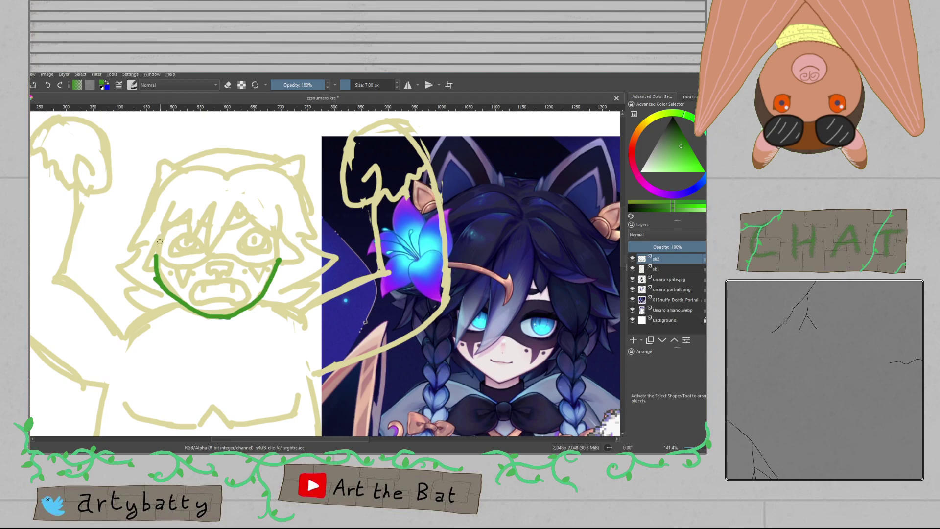
Step: Trace the outer hair in green from the centre parting down both sides, ending in jagged tips beside the jaw
{"action": "scroll", "coordinate": [219, 272], "scroll_direction": "down", "scroll_amount": 4}
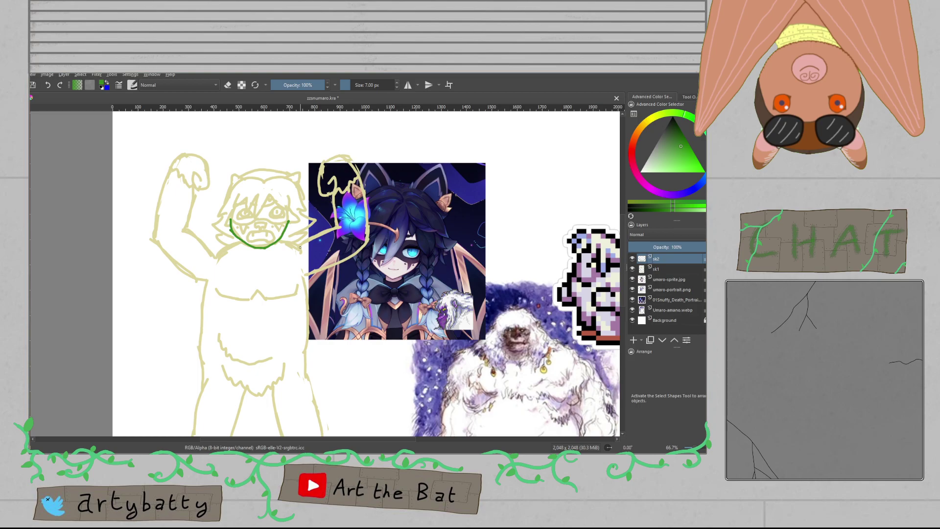
{"action": "scroll", "coordinate": [263, 200], "scroll_direction": "up", "scroll_amount": 1}
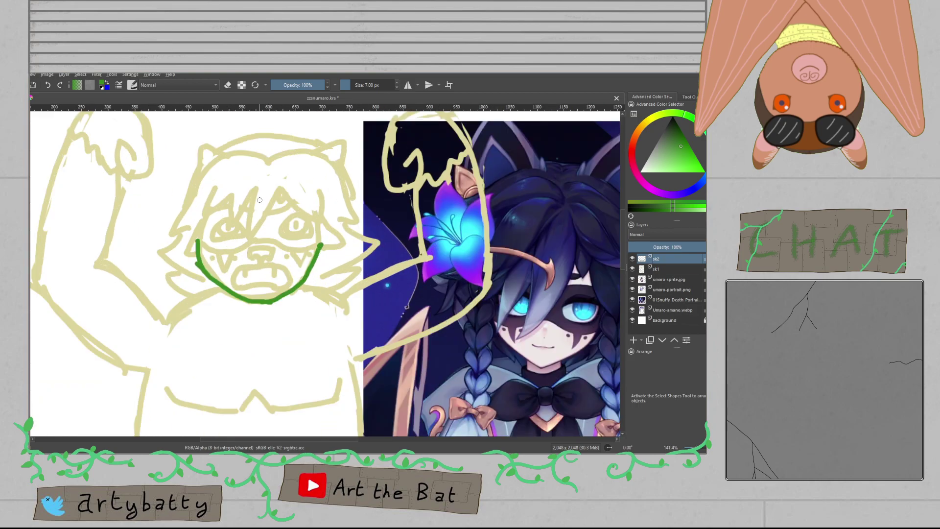
{"action": "scroll", "coordinate": [259, 200], "scroll_direction": "up", "scroll_amount": 1}
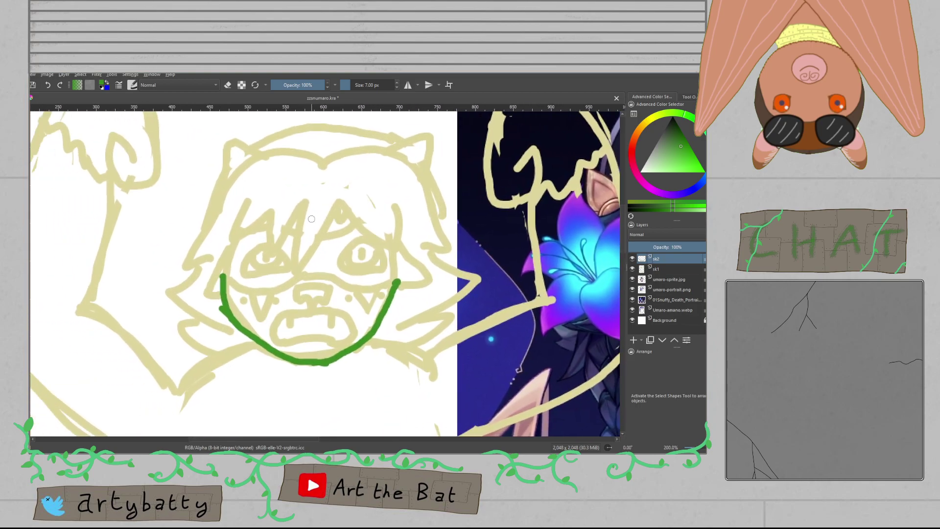
{"action": "mouse_move", "coordinate": [323, 160]}
{"action": "left_mouse_down"}
{"action": "mouse_move", "coordinate": [262, 148]}
{"action": "mouse_move", "coordinate": [228, 167]}
{"action": "mouse_move", "coordinate": [195, 211]}
{"action": "mouse_move", "coordinate": [188, 269]}
{"action": "left_mouse_up"}
{"action": "key", "text": "ctrl+z"}
{"action": "mouse_move", "coordinate": [323, 165]}
{"action": "left_mouse_down"}
{"action": "mouse_move", "coordinate": [306, 152]}
{"action": "mouse_move", "coordinate": [254, 157]}
{"action": "mouse_move", "coordinate": [217, 195]}
{"action": "mouse_move", "coordinate": [174, 336]}
{"action": "mouse_move", "coordinate": [177, 373]}
{"action": "mouse_move", "coordinate": [186, 370]}
{"action": "mouse_move", "coordinate": [138, 368]}
{"action": "left_mouse_up"}
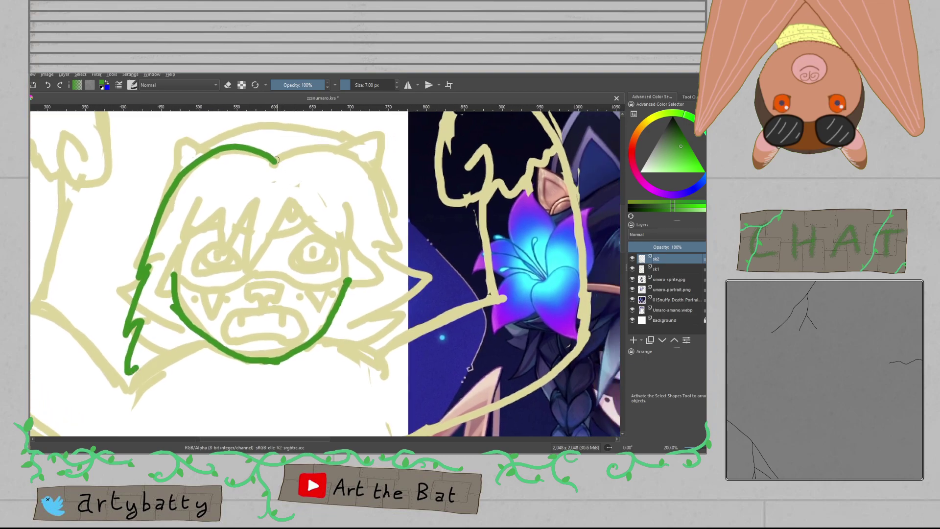
{"action": "mouse_move", "coordinate": [275, 161]}
{"action": "left_mouse_down"}
{"action": "mouse_move", "coordinate": [377, 179]}
{"action": "mouse_move", "coordinate": [402, 320]}
{"action": "mouse_move", "coordinate": [390, 327]}
{"action": "mouse_move", "coordinate": [395, 358]}
{"action": "left_mouse_up"}
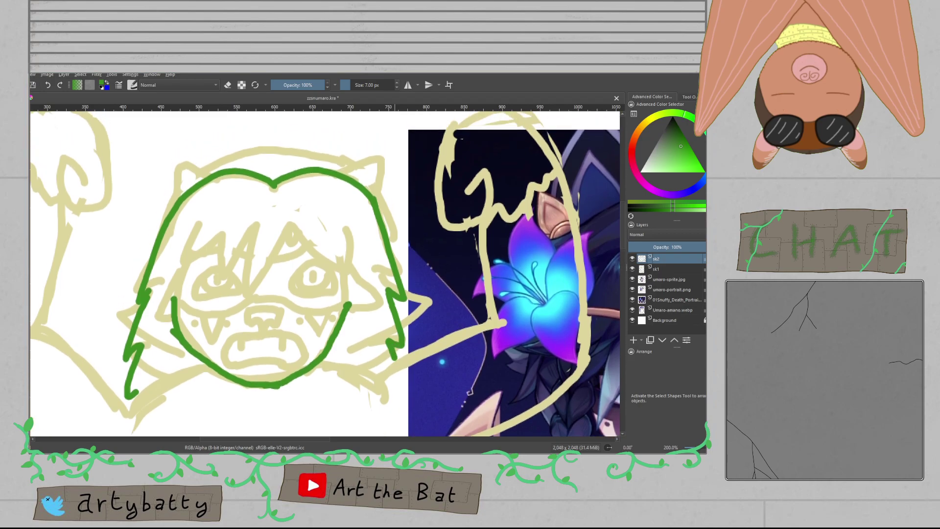
Step: Draw the two small pointed ears in green at the upper corners of the hair
{"action": "left_click_drag", "start_coordinate": [391, 290], "coordinate": [387, 319]}
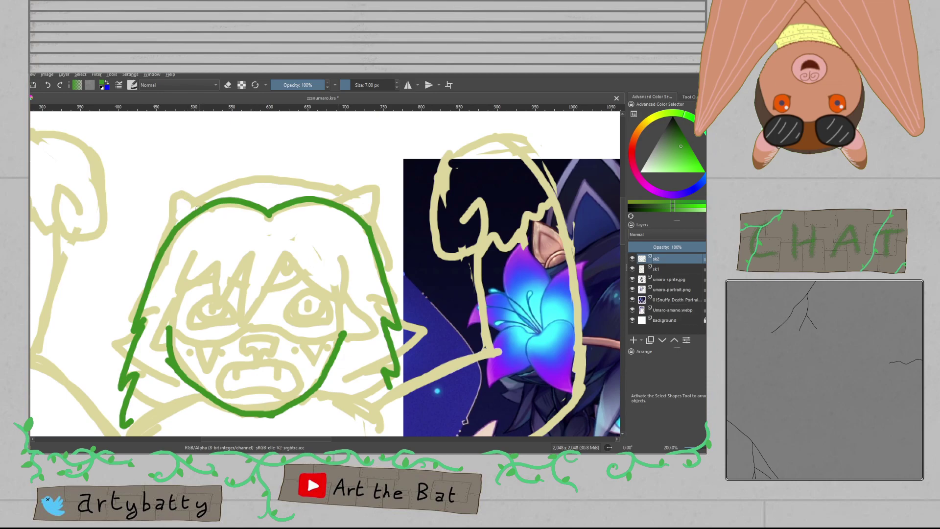
{"action": "mouse_move", "coordinate": [199, 208]}
{"action": "left_mouse_down"}
{"action": "mouse_move", "coordinate": [177, 198]}
{"action": "mouse_move", "coordinate": [173, 227]}
{"action": "left_mouse_up"}
{"action": "mouse_move", "coordinate": [342, 205]}
{"action": "left_mouse_down"}
{"action": "mouse_move", "coordinate": [360, 199]}
{"action": "mouse_move", "coordinate": [368, 225]}
{"action": "mouse_move", "coordinate": [369, 197]}
{"action": "mouse_move", "coordinate": [367, 225]}
{"action": "left_mouse_up"}
{"action": "key", "text": "ctrl+z"}
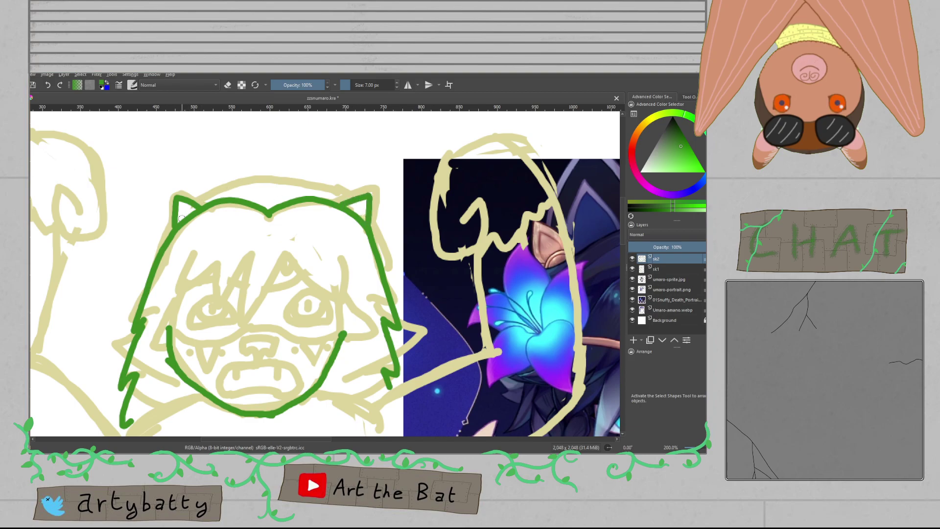
Step: Draw the rounded crown of the head between the ears and reinforce the outer hair lines below them
{"action": "mouse_move", "coordinate": [158, 256]}
{"action": "left_mouse_down"}
{"action": "mouse_move", "coordinate": [171, 219]}
{"action": "mouse_move", "coordinate": [263, 180]}
{"action": "mouse_move", "coordinate": [307, 182]}
{"action": "left_mouse_up"}
{"action": "key", "text": "ctrl+z"}
{"action": "left_click_drag", "start_coordinate": [191, 199], "coordinate": [263, 179]}
{"action": "key", "text": "ctrl+z"}
{"action": "mouse_move", "coordinate": [192, 199]}
{"action": "left_mouse_down"}
{"action": "mouse_move", "coordinate": [271, 175]}
{"action": "mouse_move", "coordinate": [200, 193]}
{"action": "left_mouse_up"}
{"action": "key", "text": "ctrl+z"}
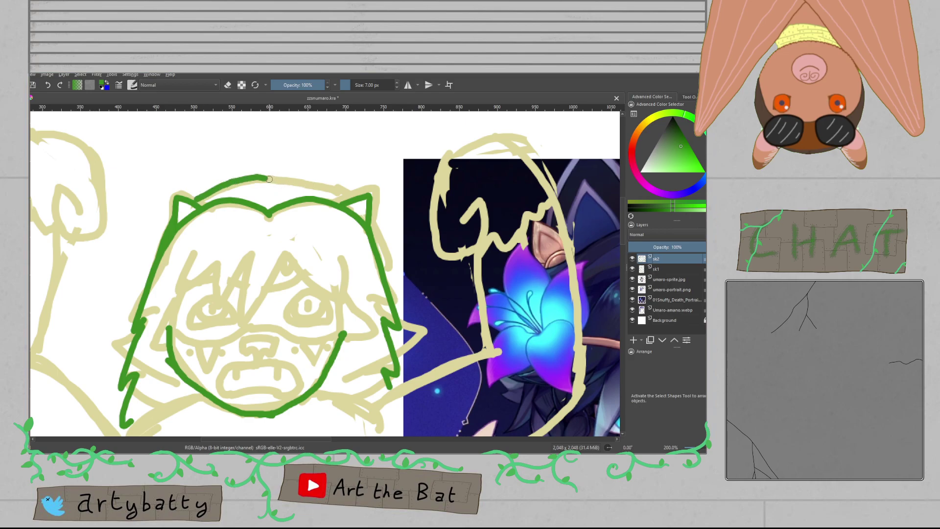
{"action": "mouse_move", "coordinate": [270, 179]}
{"action": "left_mouse_down"}
{"action": "mouse_move", "coordinate": [371, 197]}
{"action": "mouse_move", "coordinate": [375, 266]}
{"action": "left_mouse_up"}
{"action": "key", "text": "ctrl+z"}
{"action": "left_click_drag", "start_coordinate": [373, 208], "coordinate": [389, 287]}
{"action": "key", "text": "ctrl+z"}
{"action": "mouse_move", "coordinate": [373, 214]}
{"action": "left_mouse_down"}
{"action": "mouse_move", "coordinate": [380, 276]}
{"action": "mouse_move", "coordinate": [388, 224]}
{"action": "mouse_move", "coordinate": [391, 239]}
{"action": "mouse_move", "coordinate": [368, 265]}
{"action": "mouse_move", "coordinate": [278, 239]}
{"action": "left_mouse_up"}
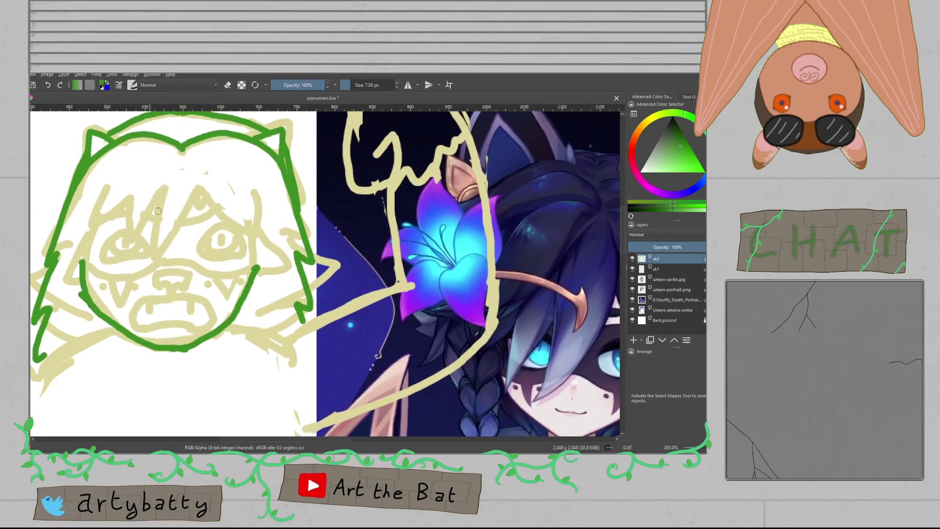
Step: Draw the zigzag bangs in green across the forehead, with a long pointed strand falling between the eyes
{"action": "mouse_move", "coordinate": [155, 192]}
{"action": "left_mouse_down"}
{"action": "mouse_move", "coordinate": [129, 281]}
{"action": "mouse_move", "coordinate": [160, 255]}
{"action": "mouse_move", "coordinate": [200, 193]}
{"action": "mouse_move", "coordinate": [122, 219]}
{"action": "mouse_move", "coordinate": [105, 249]}
{"action": "mouse_move", "coordinate": [114, 199]}
{"action": "mouse_move", "coordinate": [73, 270]}
{"action": "left_mouse_up"}
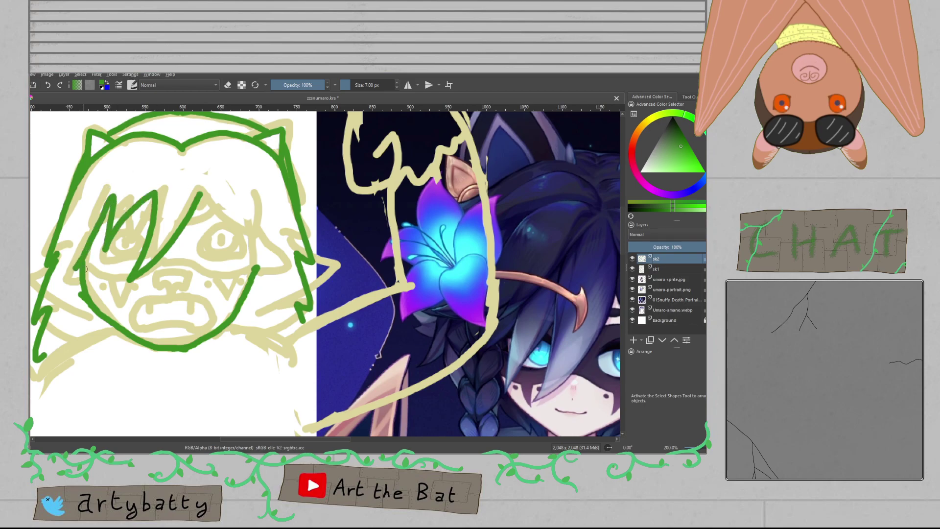
{"action": "left_click_drag", "start_coordinate": [255, 215], "coordinate": [157, 213]}
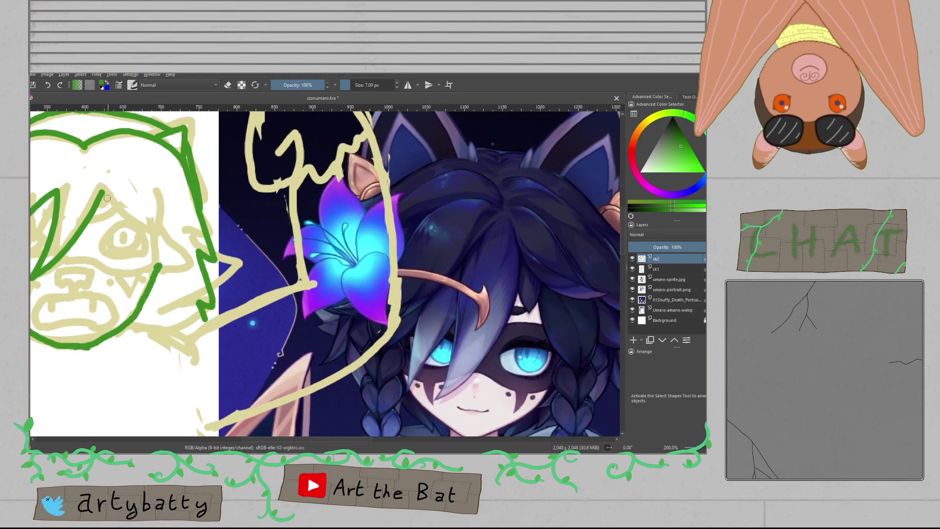
{"action": "mouse_move", "coordinate": [104, 194]}
{"action": "left_mouse_down"}
{"action": "mouse_move", "coordinate": [116, 217]}
{"action": "mouse_move", "coordinate": [132, 214]}
{"action": "mouse_move", "coordinate": [167, 239]}
{"action": "mouse_move", "coordinate": [176, 198]}
{"action": "left_mouse_up"}
Step: Draw a jagged side lock of hair on each side of the face in green
{"action": "mouse_move", "coordinate": [158, 265]}
{"action": "left_mouse_down"}
{"action": "mouse_move", "coordinate": [161, 239]}
{"action": "mouse_move", "coordinate": [186, 300]}
{"action": "mouse_move", "coordinate": [164, 287]}
{"action": "mouse_move", "coordinate": [372, 258]}
{"action": "left_mouse_up"}
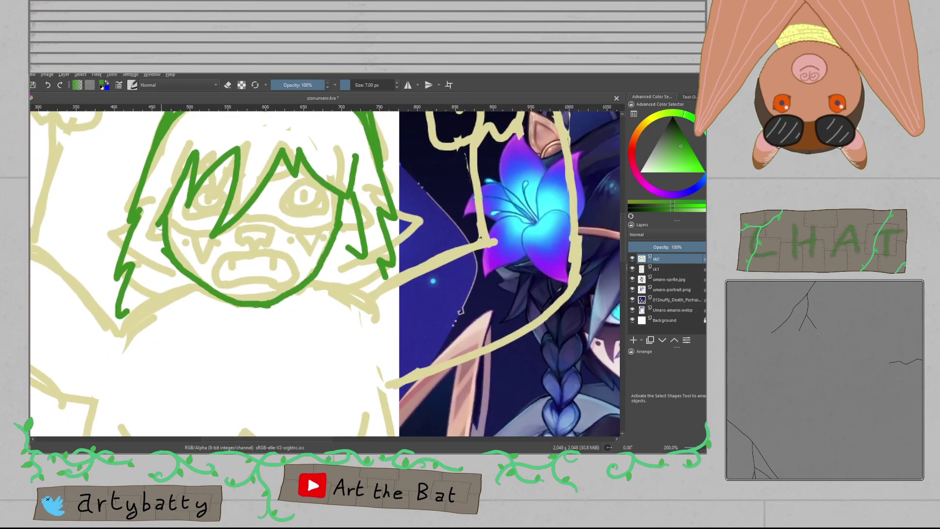
{"action": "left_click_drag", "start_coordinate": [161, 255], "coordinate": [166, 274]}
{"action": "key", "text": "ctrl+z"}
{"action": "mouse_move", "coordinate": [163, 233]}
{"action": "left_mouse_down"}
{"action": "mouse_move", "coordinate": [172, 282]}
{"action": "mouse_move", "coordinate": [335, 261]}
{"action": "left_mouse_up"}
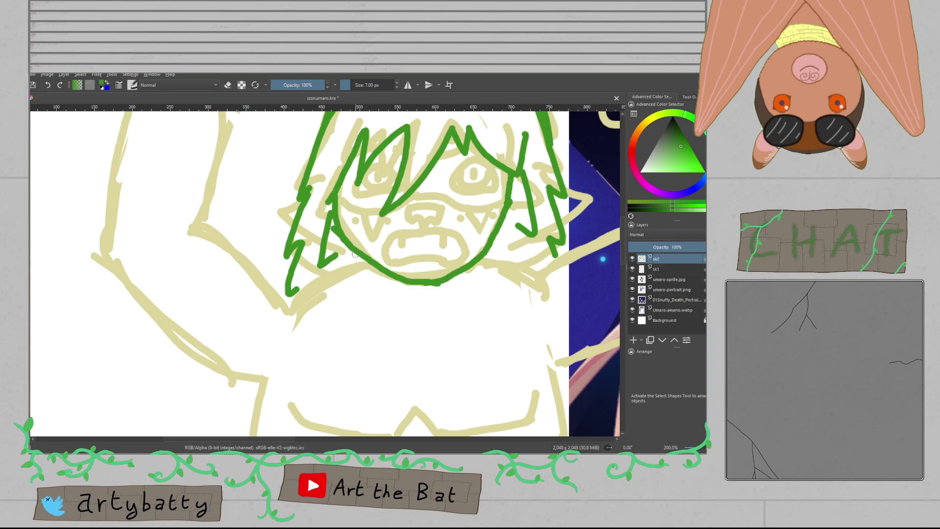
Step: Draw the shoulder lines in green, sloping from both sides of the jaw out to the armpits of the raised arms
{"action": "left_click_drag", "start_coordinate": [354, 252], "coordinate": [343, 272]}
{"action": "left_click_drag", "start_coordinate": [488, 250], "coordinate": [506, 273]}
{"action": "key", "text": "ctrl+z"}
{"action": "key", "text": "ctrl+z"}
{"action": "left_click_drag", "start_coordinate": [352, 252], "coordinate": [328, 278]}
{"action": "key", "text": "ctrl+z"}
{"action": "left_click_drag", "start_coordinate": [341, 257], "coordinate": [294, 295]}
{"action": "left_click_drag", "start_coordinate": [487, 250], "coordinate": [548, 300]}
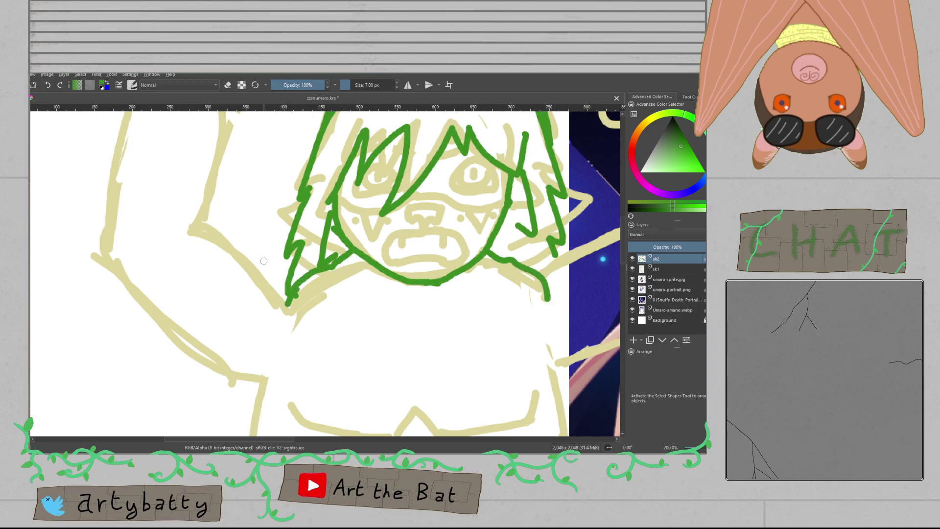
Step: Trace the left raised arm in green with its jagged fur cuff and curled hand, and save the drawing
{"action": "mouse_move", "coordinate": [194, 228]}
{"action": "left_mouse_down"}
{"action": "mouse_move", "coordinate": [262, 269]}
{"action": "mouse_move", "coordinate": [287, 305]}
{"action": "left_mouse_up"}
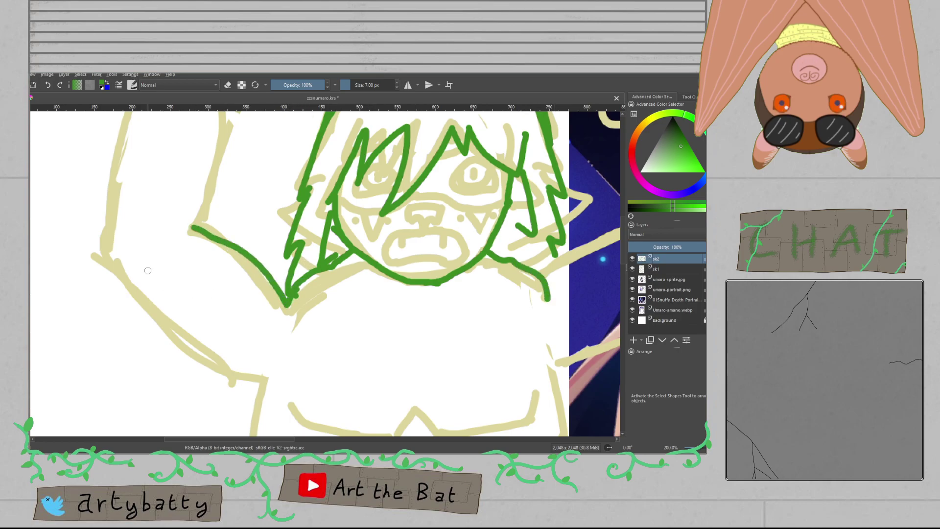
{"action": "mouse_move", "coordinate": [116, 276]}
{"action": "left_mouse_down"}
{"action": "mouse_move", "coordinate": [200, 352]}
{"action": "mouse_move", "coordinate": [251, 376]}
{"action": "left_mouse_up"}
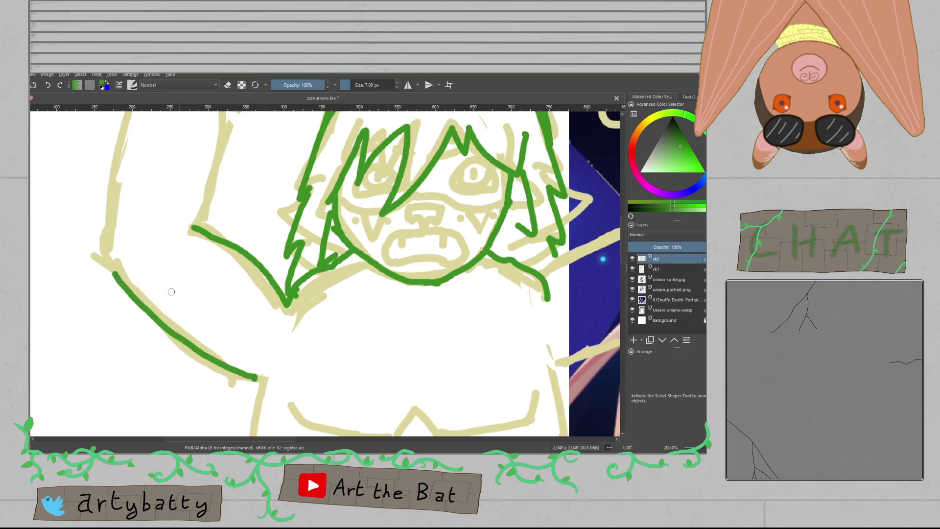
{"action": "left_click_drag", "start_coordinate": [113, 272], "coordinate": [103, 232]}
{"action": "left_click_drag", "start_coordinate": [208, 187], "coordinate": [247, 283]}
{"action": "mouse_move", "coordinate": [142, 325]}
{"action": "left_mouse_down"}
{"action": "mouse_move", "coordinate": [193, 132]}
{"action": "mouse_move", "coordinate": [245, 183]}
{"action": "mouse_move", "coordinate": [269, 191]}
{"action": "mouse_move", "coordinate": [230, 322]}
{"action": "mouse_move", "coordinate": [249, 343]}
{"action": "left_mouse_up"}
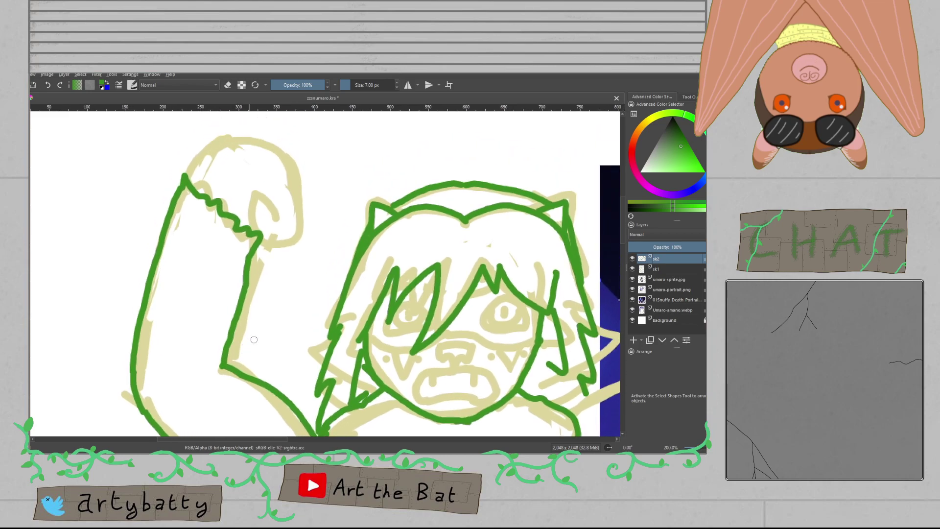
{"action": "key", "text": "ctrl+s"}
{"action": "mouse_move", "coordinate": [188, 179]}
{"action": "left_mouse_down"}
{"action": "mouse_move", "coordinate": [232, 144]}
{"action": "mouse_move", "coordinate": [270, 146]}
{"action": "mouse_move", "coordinate": [299, 173]}
{"action": "mouse_move", "coordinate": [304, 200]}
{"action": "mouse_move", "coordinate": [299, 231]}
{"action": "mouse_move", "coordinate": [276, 247]}
{"action": "mouse_move", "coordinate": [251, 216]}
{"action": "mouse_move", "coordinate": [255, 196]}
{"action": "mouse_move", "coordinate": [279, 219]}
{"action": "left_mouse_up"}
Step: Trace the right raised arm's inner edge, jagged fur cuff and curled hand in green
{"action": "left_click_drag", "start_coordinate": [424, 252], "coordinate": [257, 172]}
{"action": "left_click_drag", "start_coordinate": [349, 261], "coordinate": [325, 242]}
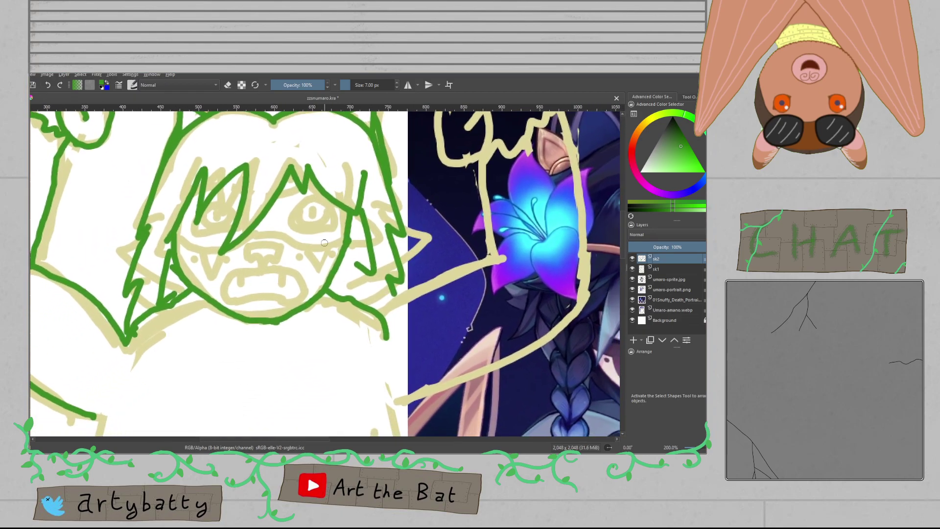
{"action": "mouse_move", "coordinate": [389, 323]}
{"action": "left_mouse_down"}
{"action": "mouse_move", "coordinate": [409, 298]}
{"action": "mouse_move", "coordinate": [484, 267]}
{"action": "left_mouse_up"}
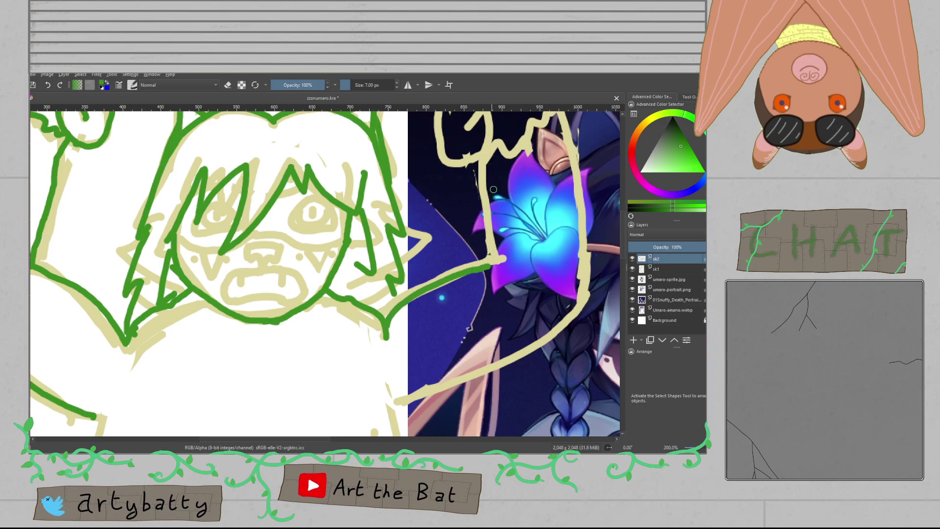
{"action": "left_click_drag", "start_coordinate": [497, 264], "coordinate": [489, 164]}
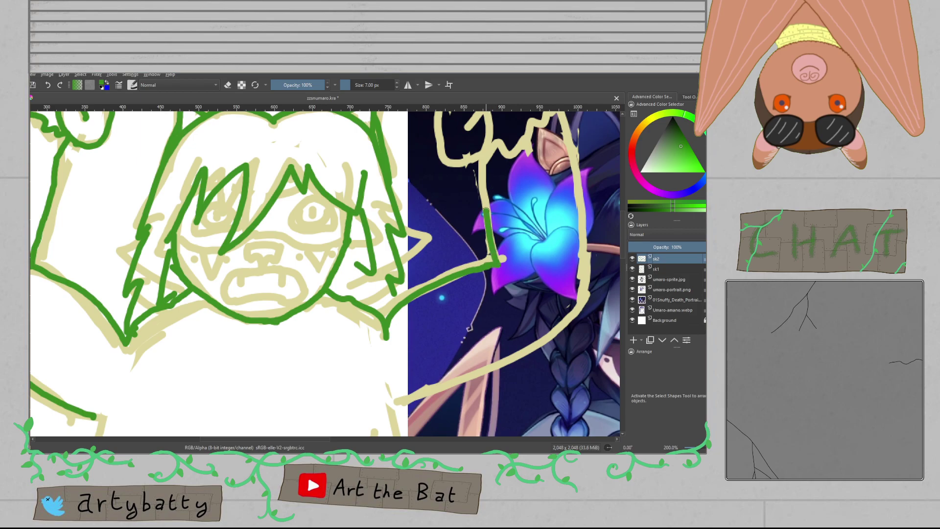
{"action": "key", "text": "ctrl+z"}
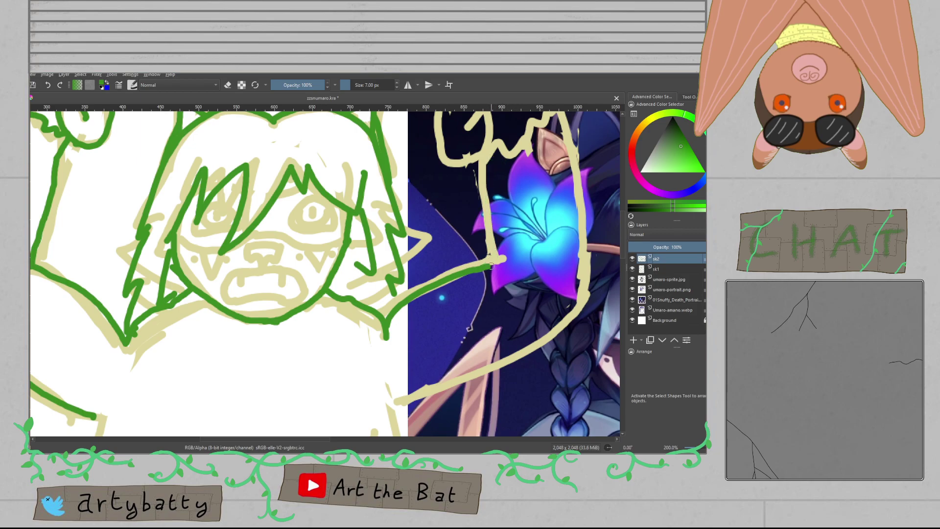
{"action": "mouse_move", "coordinate": [497, 266]}
{"action": "left_mouse_down"}
{"action": "mouse_move", "coordinate": [483, 233]}
{"action": "mouse_move", "coordinate": [479, 146]}
{"action": "mouse_move", "coordinate": [449, 224]}
{"action": "mouse_move", "coordinate": [471, 227]}
{"action": "mouse_move", "coordinate": [531, 189]}
{"action": "mouse_move", "coordinate": [511, 162]}
{"action": "mouse_move", "coordinate": [454, 129]}
{"action": "mouse_move", "coordinate": [399, 170]}
{"action": "mouse_move", "coordinate": [400, 234]}
{"action": "mouse_move", "coordinate": [423, 239]}
{"action": "mouse_move", "coordinate": [450, 198]}
{"action": "mouse_move", "coordinate": [437, 192]}
{"action": "mouse_move", "coordinate": [426, 214]}
{"action": "left_mouse_up"}
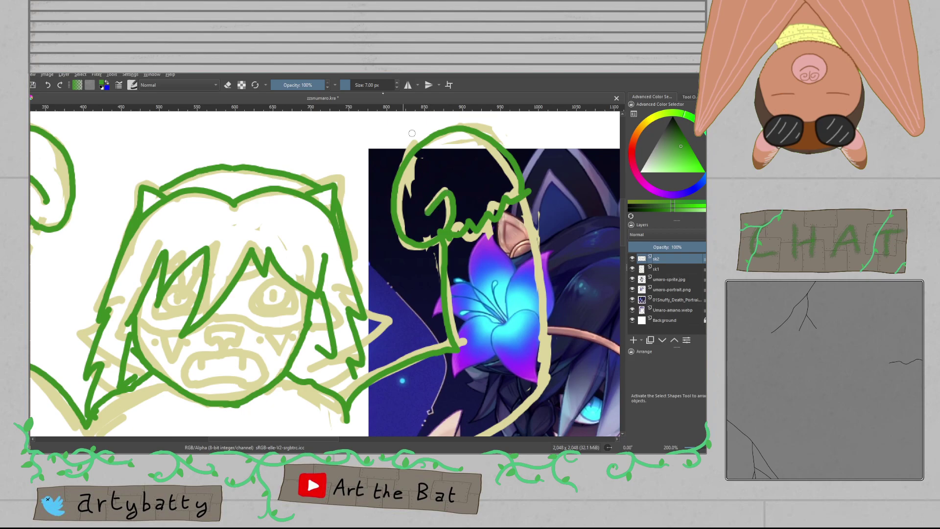
{"action": "key", "text": "e"}
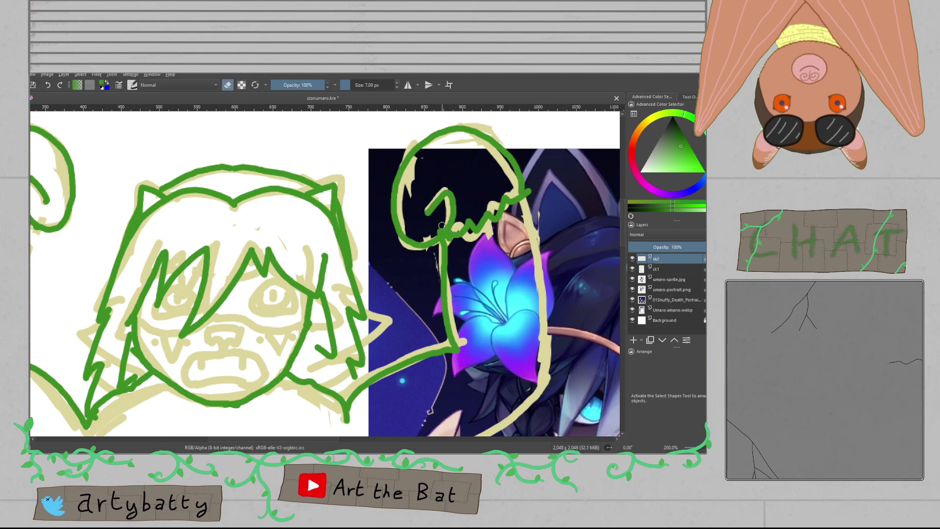
{"action": "key", "text": "e"}
{"action": "left_click_drag", "start_coordinate": [383, 306], "coordinate": [362, 273]}
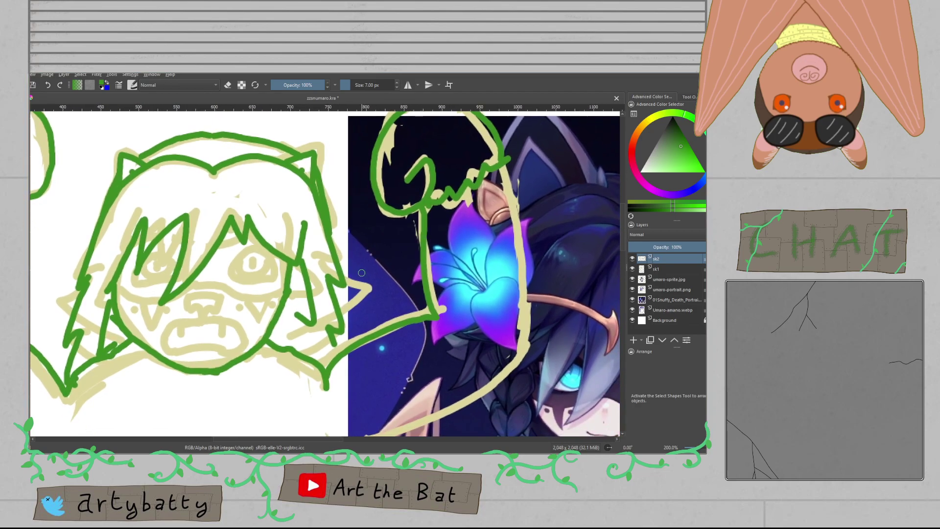
Step: Trace the right raised arm's outer edge down to the armpit and both sides of the torso down to the hips in green
{"action": "mouse_move", "coordinate": [510, 159]}
{"action": "left_mouse_down"}
{"action": "mouse_move", "coordinate": [524, 318]}
{"action": "mouse_move", "coordinate": [516, 354]}
{"action": "mouse_move", "coordinate": [515, 251]}
{"action": "left_mouse_up"}
{"action": "mouse_move", "coordinate": [350, 348]}
{"action": "left_mouse_down"}
{"action": "mouse_move", "coordinate": [424, 323]}
{"action": "mouse_move", "coordinate": [510, 265]}
{"action": "left_mouse_up"}
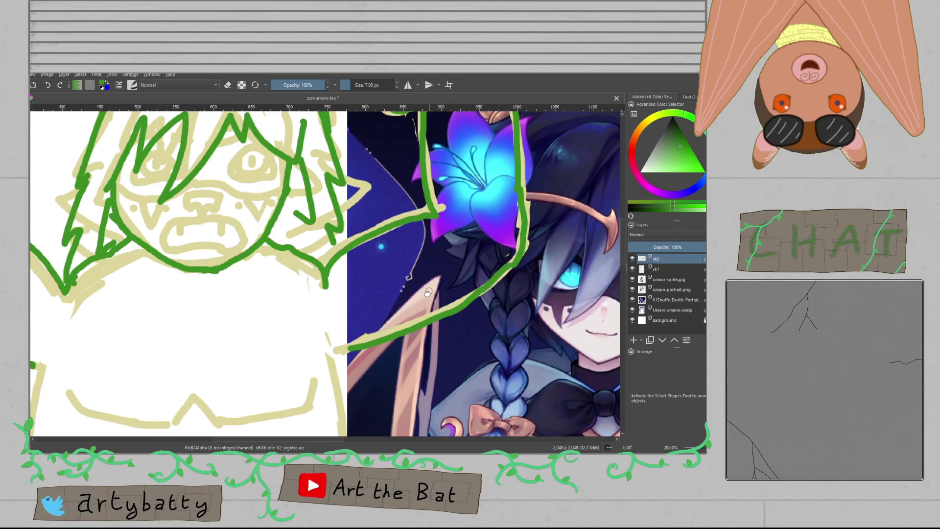
{"action": "left_click_drag", "start_coordinate": [424, 299], "coordinate": [510, 150]}
{"action": "scroll", "coordinate": [511, 150], "scroll_direction": "down", "scroll_amount": 1}
{"action": "scroll", "coordinate": [468, 252], "scroll_direction": "up", "scroll_amount": 1}
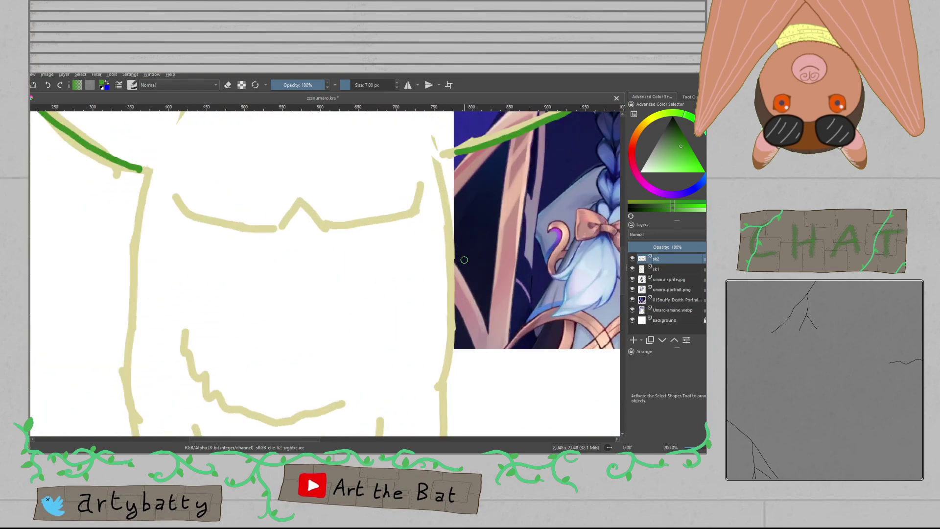
{"action": "left_click_drag", "start_coordinate": [140, 170], "coordinate": [139, 269]}
{"action": "mouse_move", "coordinate": [461, 156]}
{"action": "left_mouse_down"}
{"action": "mouse_move", "coordinate": [450, 180]}
{"action": "mouse_move", "coordinate": [451, 267]}
{"action": "left_mouse_up"}
{"action": "left_click_drag", "start_coordinate": [137, 268], "coordinate": [126, 426]}
{"action": "key", "text": "ctrl+z"}
{"action": "scroll", "coordinate": [163, 231], "scroll_direction": "down", "scroll_amount": 3}
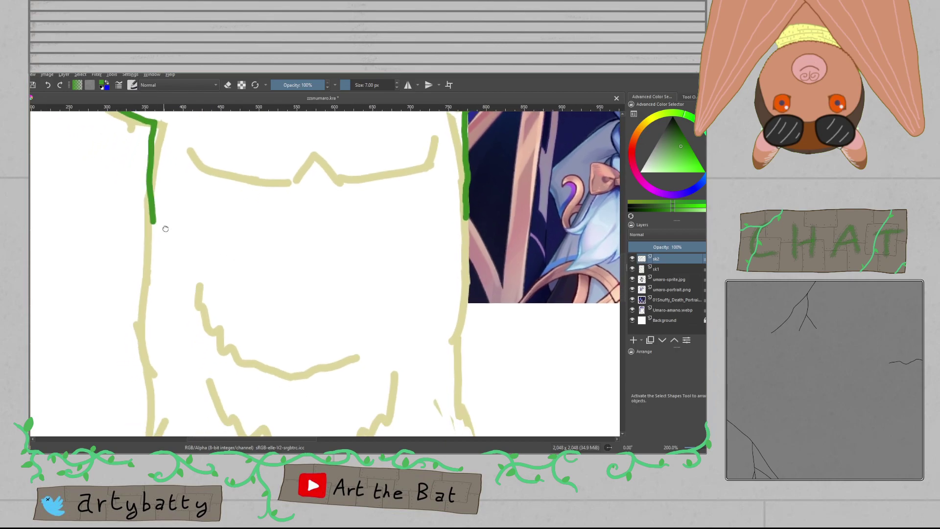
{"action": "mouse_move", "coordinate": [157, 202]}
{"action": "left_mouse_down"}
{"action": "mouse_move", "coordinate": [146, 234]}
{"action": "mouse_move", "coordinate": [139, 374]}
{"action": "mouse_move", "coordinate": [148, 413]}
{"action": "left_mouse_up"}
{"action": "left_click_drag", "start_coordinate": [470, 198], "coordinate": [453, 416]}
Step: Trace the mask's curved lower edge in green across the face, on both sides above the nose
{"action": "scroll", "coordinate": [351, 316], "scroll_direction": "up", "scroll_amount": 3}
{"action": "left_click_drag", "start_coordinate": [364, 273], "coordinate": [353, 337]}
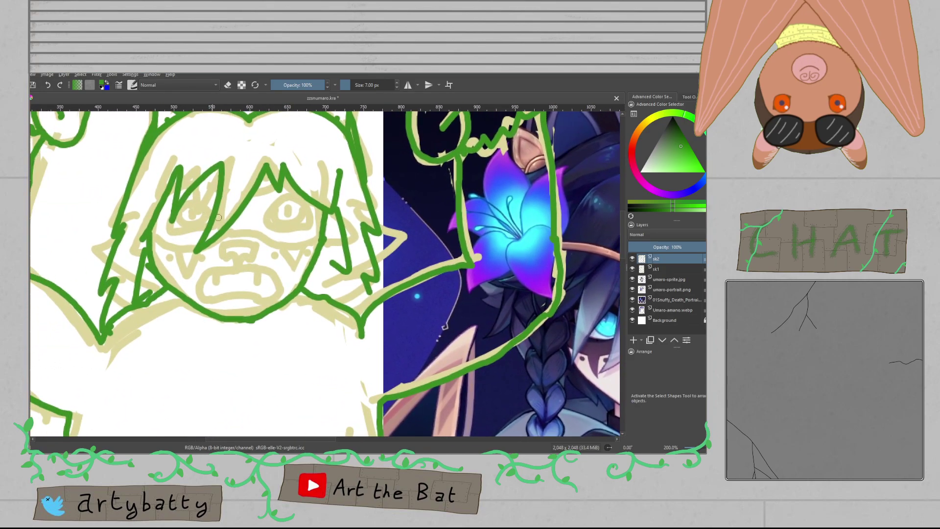
{"action": "scroll", "coordinate": [266, 244], "scroll_direction": "up", "scroll_amount": 1}
{"action": "mouse_move", "coordinate": [206, 228]}
{"action": "left_mouse_down"}
{"action": "mouse_move", "coordinate": [291, 240]}
{"action": "mouse_move", "coordinate": [343, 235]}
{"action": "left_mouse_up"}
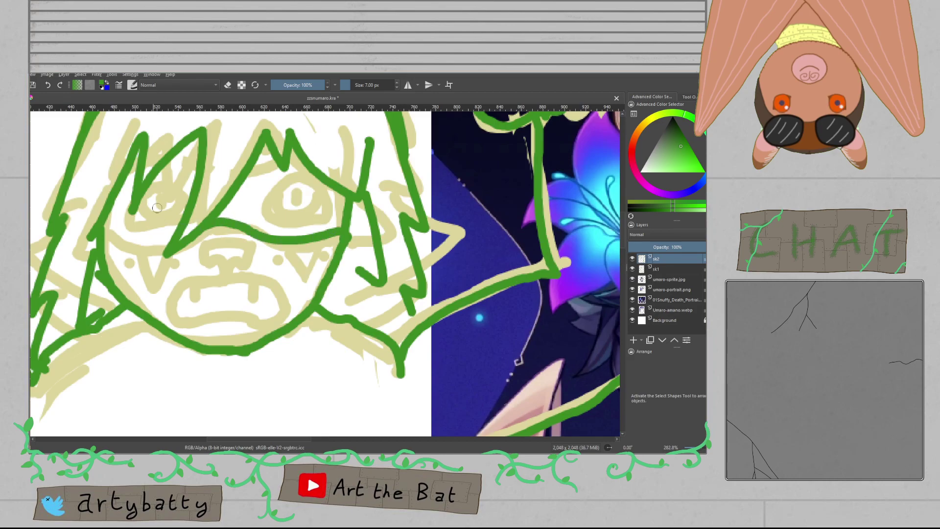
{"action": "mouse_move", "coordinate": [168, 244]}
{"action": "left_mouse_down"}
{"action": "mouse_move", "coordinate": [132, 247]}
{"action": "mouse_move", "coordinate": [107, 229]}
{"action": "left_mouse_up"}
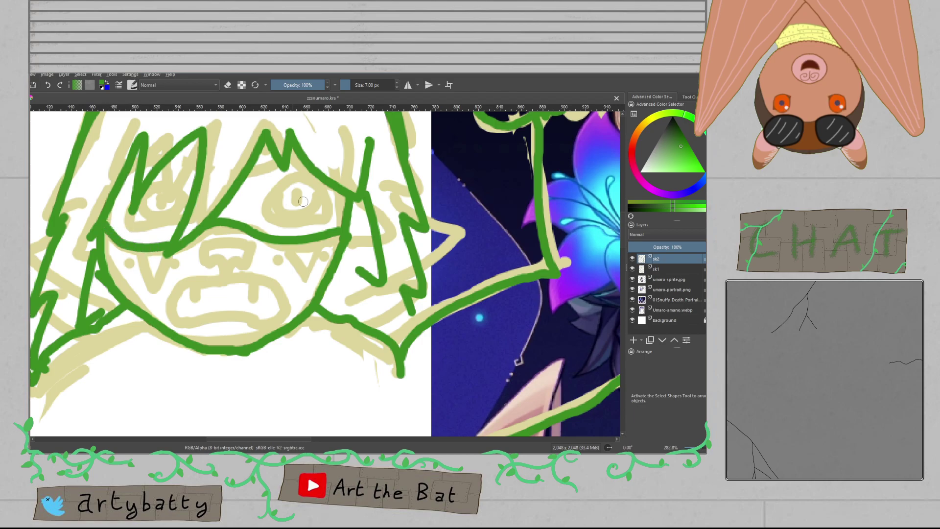
Step: Draw both eyes in green with angular outlines and rounded irises inside them
{"action": "mouse_move", "coordinate": [264, 222]}
{"action": "left_mouse_down"}
{"action": "mouse_move", "coordinate": [318, 222]}
{"action": "mouse_move", "coordinate": [316, 181]}
{"action": "left_mouse_up"}
{"action": "mouse_move", "coordinate": [268, 217]}
{"action": "left_mouse_down"}
{"action": "mouse_move", "coordinate": [259, 198]}
{"action": "mouse_move", "coordinate": [317, 177]}
{"action": "left_mouse_up"}
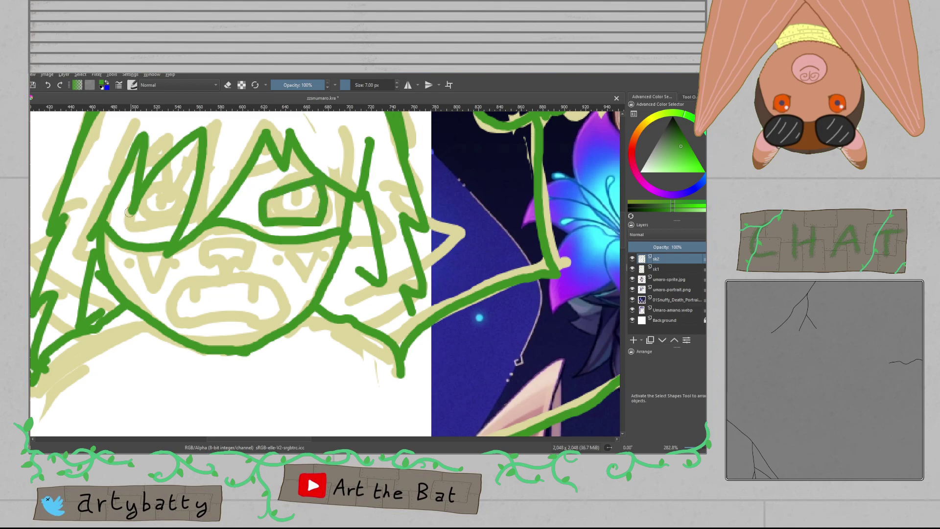
{"action": "mouse_move", "coordinate": [125, 186]}
{"action": "left_mouse_down"}
{"action": "mouse_move", "coordinate": [119, 216]}
{"action": "mouse_move", "coordinate": [127, 234]}
{"action": "left_mouse_up"}
{"action": "key", "text": "ctrl+z"}
{"action": "mouse_move", "coordinate": [124, 183]}
{"action": "left_mouse_down"}
{"action": "mouse_move", "coordinate": [120, 227]}
{"action": "mouse_move", "coordinate": [134, 231]}
{"action": "mouse_move", "coordinate": [175, 226]}
{"action": "mouse_move", "coordinate": [154, 189]}
{"action": "mouse_move", "coordinate": [174, 195]}
{"action": "left_mouse_up"}
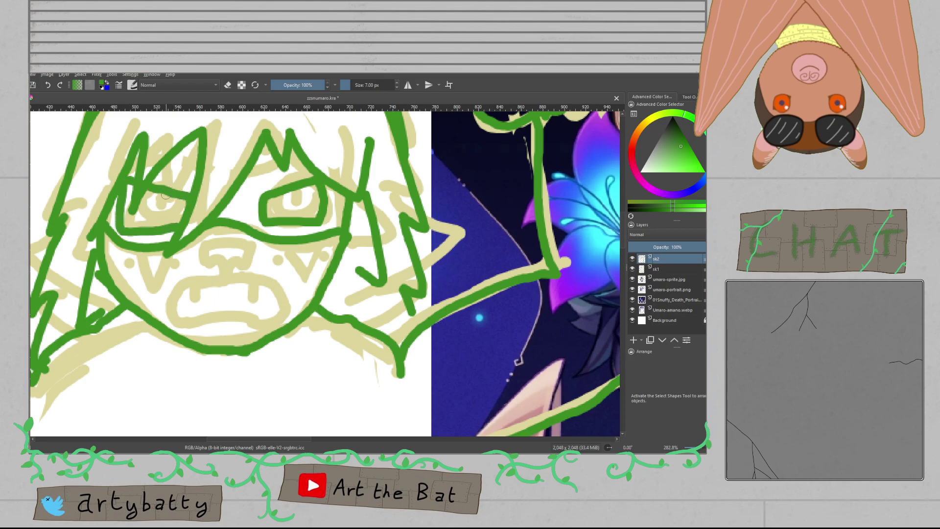
{"action": "mouse_move", "coordinate": [135, 220]}
{"action": "left_mouse_down"}
{"action": "mouse_move", "coordinate": [158, 225]}
{"action": "mouse_move", "coordinate": [176, 199]}
{"action": "left_mouse_up"}
{"action": "mouse_move", "coordinate": [281, 196]}
{"action": "left_mouse_down"}
{"action": "mouse_move", "coordinate": [302, 215]}
{"action": "mouse_move", "coordinate": [315, 199]}
{"action": "left_mouse_up"}
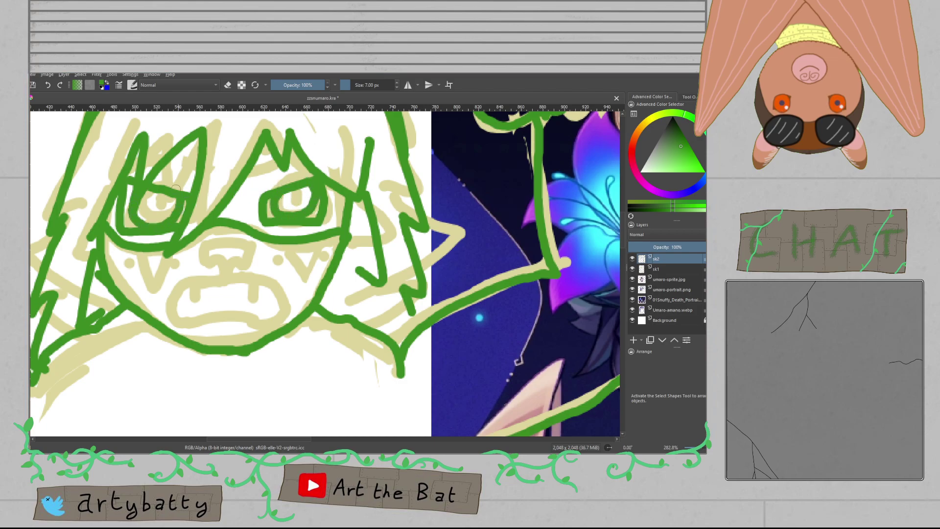
Step: Draw a short green arc between the fringe locks above each eye and outline the small animal nose
{"action": "left_click_drag", "start_coordinate": [258, 171], "coordinate": [298, 153]}
{"action": "left_click_drag", "start_coordinate": [195, 171], "coordinate": [184, 161]}
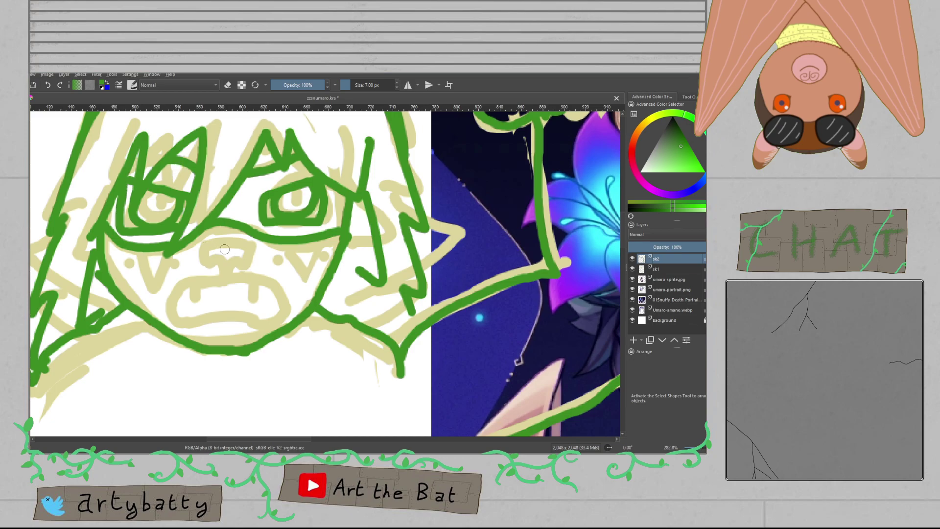
{"action": "mouse_move", "coordinate": [211, 239]}
{"action": "left_mouse_down"}
{"action": "mouse_move", "coordinate": [240, 241]}
{"action": "mouse_move", "coordinate": [222, 261]}
{"action": "mouse_move", "coordinate": [240, 253]}
{"action": "left_mouse_up"}
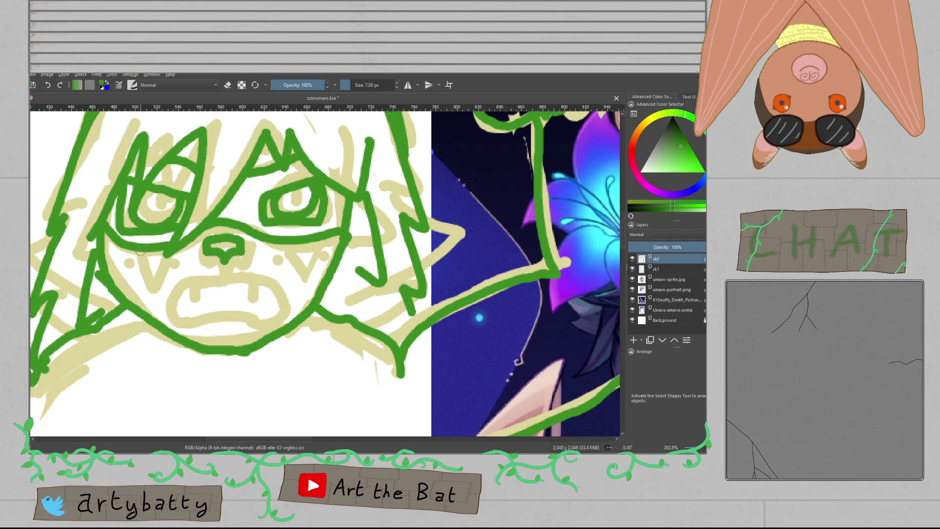
Step: Draw a downward triangular point on the mask's lower edge under each eye and erase the mask line across its opening
{"action": "mouse_move", "coordinate": [137, 250]}
{"action": "left_mouse_down"}
{"action": "mouse_move", "coordinate": [155, 292]}
{"action": "mouse_move", "coordinate": [160, 252]}
{"action": "left_mouse_up"}
{"action": "mouse_move", "coordinate": [286, 246]}
{"action": "left_mouse_down"}
{"action": "mouse_move", "coordinate": [296, 267]}
{"action": "mouse_move", "coordinate": [318, 241]}
{"action": "mouse_move", "coordinate": [156, 246]}
{"action": "mouse_move", "coordinate": [143, 216]}
{"action": "mouse_move", "coordinate": [295, 212]}
{"action": "mouse_move", "coordinate": [457, 238]}
{"action": "left_mouse_up"}
{"action": "scroll", "coordinate": [292, 255], "scroll_direction": "up", "scroll_amount": 2}
{"action": "key", "text": "ctrl+z"}
{"action": "key", "text": "ctrl+z"}
{"action": "mouse_move", "coordinate": [171, 222]}
{"action": "left_mouse_down"}
{"action": "mouse_move", "coordinate": [199, 263]}
{"action": "mouse_move", "coordinate": [203, 223]}
{"action": "mouse_move", "coordinate": [188, 227]}
{"action": "mouse_move", "coordinate": [199, 202]}
{"action": "left_mouse_up"}
{"action": "key", "text": "e"}
{"action": "mouse_move", "coordinate": [488, 203]}
{"action": "left_mouse_down"}
{"action": "mouse_move", "coordinate": [488, 190]}
{"action": "mouse_move", "coordinate": [478, 212]}
{"action": "mouse_move", "coordinate": [492, 239]}
{"action": "mouse_move", "coordinate": [515, 198]}
{"action": "left_mouse_up"}
{"action": "key", "text": "e"}
Step: Add a green dot on either side of each triangular mask point, four dots in all
{"action": "left_click", "coordinate": [452, 223]}
{"action": "left_click", "coordinate": [533, 220]}
{"action": "left_click", "coordinate": [222, 240]}
{"action": "left_click", "coordinate": [153, 238]}
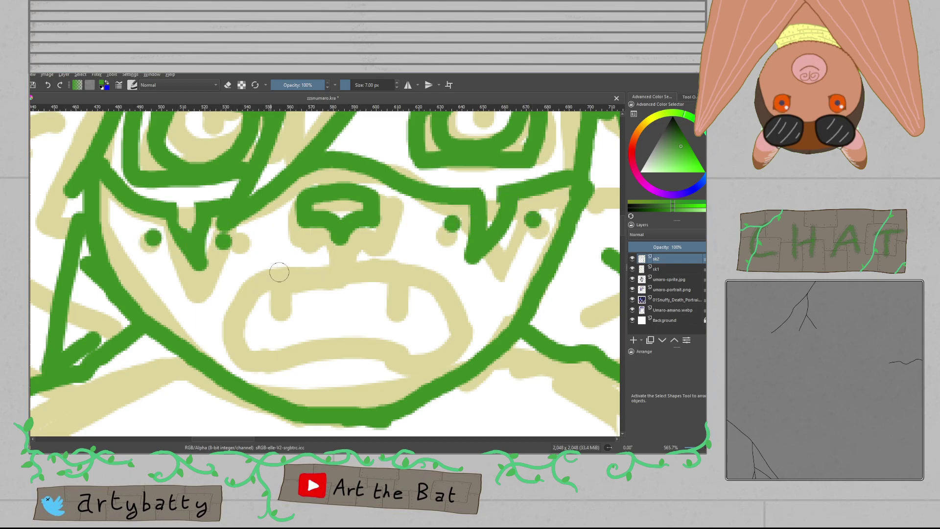
Step: Outline the wide open mouth in green with two fangs hanging from its upper edge, and save the drawing
{"action": "mouse_move", "coordinate": [344, 264]}
{"action": "left_mouse_down"}
{"action": "mouse_move", "coordinate": [259, 271]}
{"action": "mouse_move", "coordinate": [246, 309]}
{"action": "mouse_move", "coordinate": [253, 346]}
{"action": "mouse_move", "coordinate": [359, 332]}
{"action": "mouse_move", "coordinate": [400, 345]}
{"action": "mouse_move", "coordinate": [430, 342]}
{"action": "mouse_move", "coordinate": [443, 313]}
{"action": "mouse_move", "coordinate": [431, 280]}
{"action": "mouse_move", "coordinate": [400, 263]}
{"action": "mouse_move", "coordinate": [343, 264]}
{"action": "left_mouse_up"}
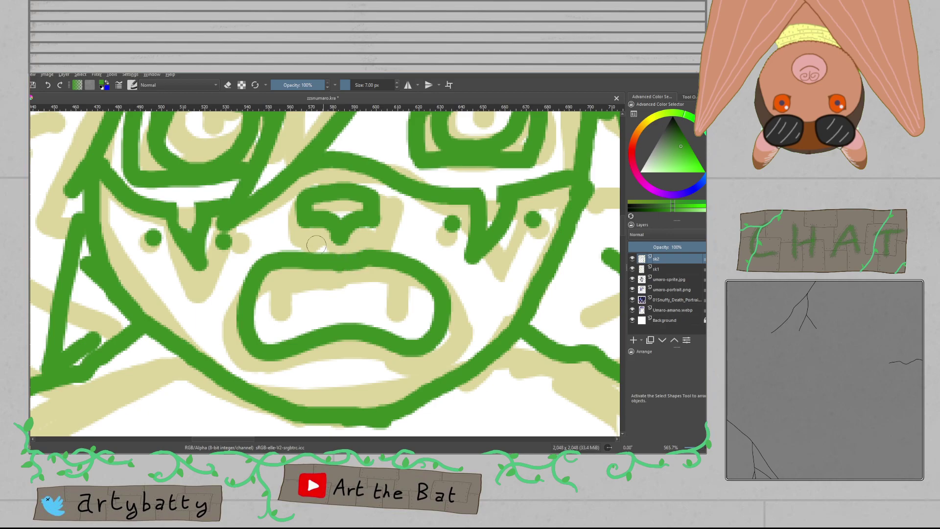
{"action": "left_click_drag", "start_coordinate": [278, 268], "coordinate": [289, 293]}
{"action": "mouse_move", "coordinate": [379, 269]}
{"action": "left_mouse_down"}
{"action": "mouse_move", "coordinate": [394, 292]}
{"action": "mouse_move", "coordinate": [395, 268]}
{"action": "mouse_move", "coordinate": [351, 292]}
{"action": "left_mouse_up"}
{"action": "key", "text": "1"}
{"action": "key", "text": "ctrl+s"}
Step: Draw a curved eyebrow on each side of the forehead in green and save the drawing
{"action": "scroll", "coordinate": [362, 248], "scroll_direction": "up", "scroll_amount": 3}
{"action": "scroll", "coordinate": [360, 240], "scroll_direction": "up", "scroll_amount": 2}
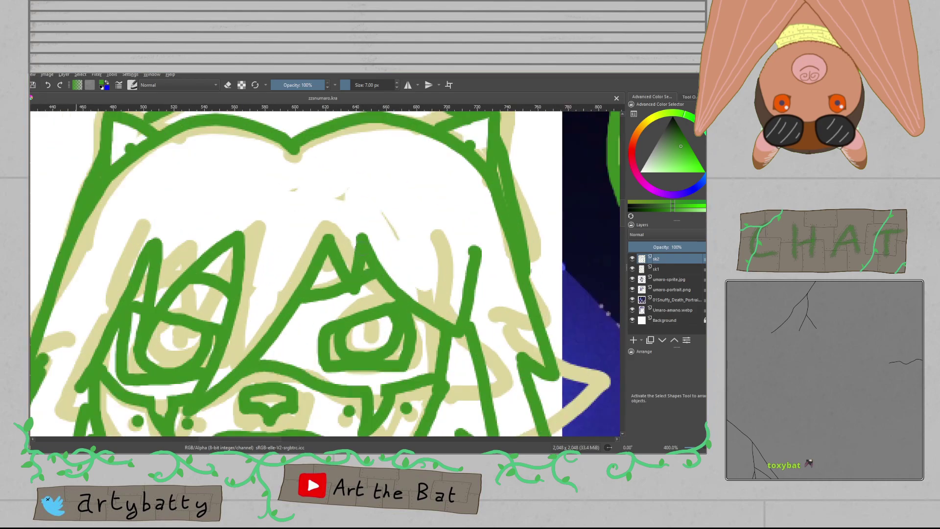
{"action": "left_click_drag", "start_coordinate": [332, 189], "coordinate": [417, 197]}
{"action": "mouse_move", "coordinate": [260, 188]}
{"action": "left_mouse_down"}
{"action": "mouse_move", "coordinate": [218, 179]}
{"action": "mouse_move", "coordinate": [154, 215]}
{"action": "left_mouse_up"}
{"action": "scroll", "coordinate": [170, 228], "scroll_direction": "down", "scroll_amount": 2}
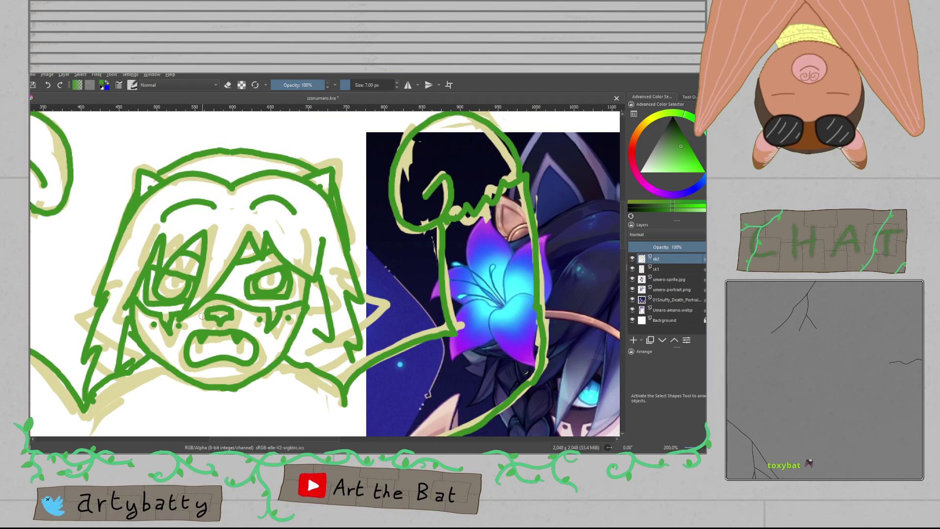
{"action": "left_click_drag", "start_coordinate": [180, 259], "coordinate": [185, 214]}
{"action": "left_click_drag", "start_coordinate": [225, 431], "coordinate": [360, 195]}
{"action": "scroll", "coordinate": [359, 195], "scroll_direction": "up", "scroll_amount": 1}
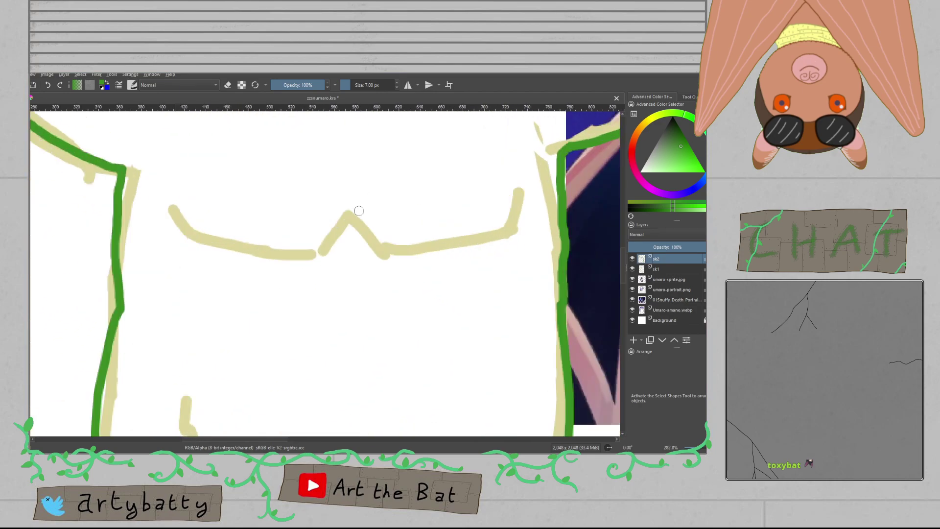
{"action": "key", "text": "ctrl+s"}
Step: Trace the wavy chest line in green across the upper torso, with a small raised bump in the middle
{"action": "mouse_move", "coordinate": [169, 206]}
{"action": "left_mouse_down"}
{"action": "mouse_move", "coordinate": [176, 223]}
{"action": "mouse_move", "coordinate": [222, 245]}
{"action": "mouse_move", "coordinate": [309, 251]}
{"action": "mouse_move", "coordinate": [344, 225]}
{"action": "mouse_move", "coordinate": [366, 241]}
{"action": "mouse_move", "coordinate": [389, 240]}
{"action": "mouse_move", "coordinate": [375, 248]}
{"action": "mouse_move", "coordinate": [392, 252]}
{"action": "mouse_move", "coordinate": [505, 230]}
{"action": "mouse_move", "coordinate": [520, 192]}
{"action": "left_mouse_up"}
{"action": "key", "text": "ctrl+z"}
{"action": "key", "text": "ctrl+z"}
{"action": "mouse_move", "coordinate": [169, 206]}
{"action": "left_mouse_down"}
{"action": "mouse_move", "coordinate": [197, 244]}
{"action": "mouse_move", "coordinate": [255, 253]}
{"action": "mouse_move", "coordinate": [330, 248]}
{"action": "mouse_move", "coordinate": [345, 220]}
{"action": "left_mouse_up"}
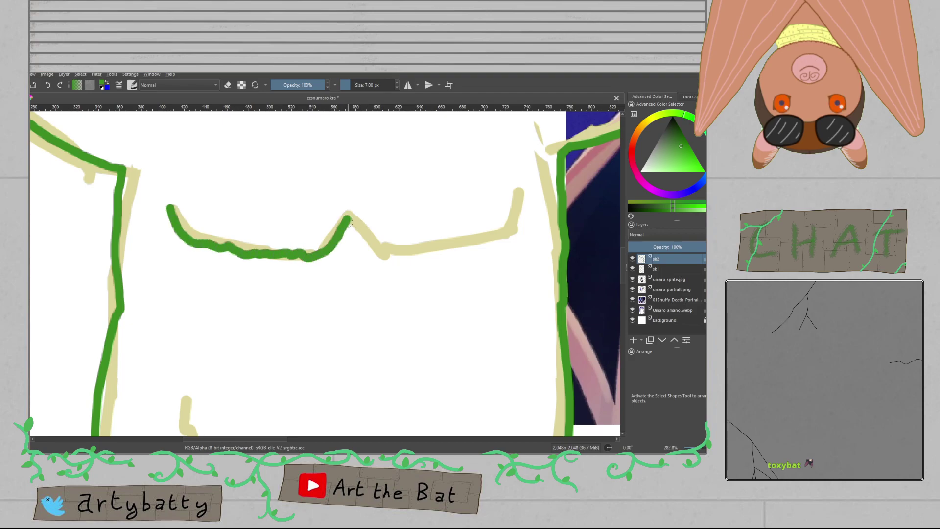
{"action": "key", "text": "ctrl+z"}
{"action": "mouse_move", "coordinate": [167, 209]}
{"action": "left_mouse_down"}
{"action": "mouse_move", "coordinate": [183, 233]}
{"action": "mouse_move", "coordinate": [243, 247]}
{"action": "mouse_move", "coordinate": [419, 250]}
{"action": "mouse_move", "coordinate": [493, 237]}
{"action": "mouse_move", "coordinate": [517, 201]}
{"action": "left_mouse_up"}
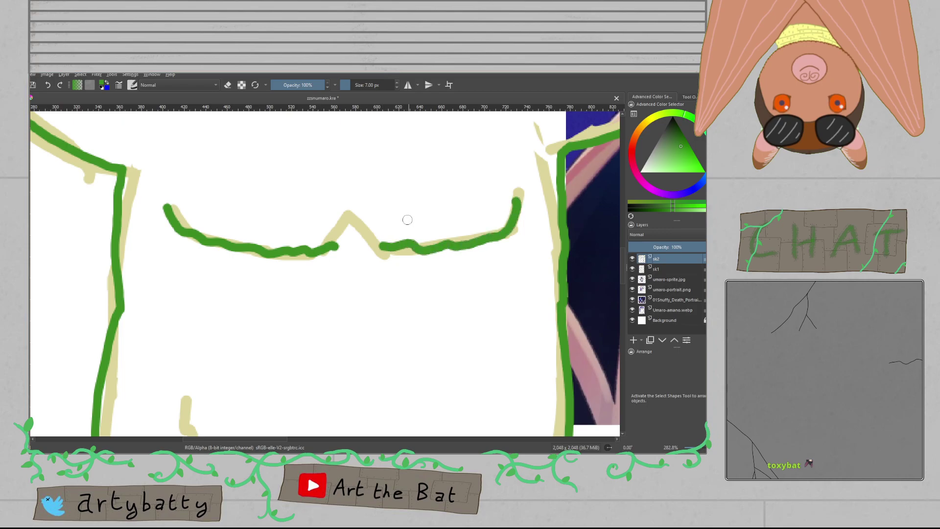
{"action": "left_click_drag", "start_coordinate": [383, 246], "coordinate": [340, 243]}
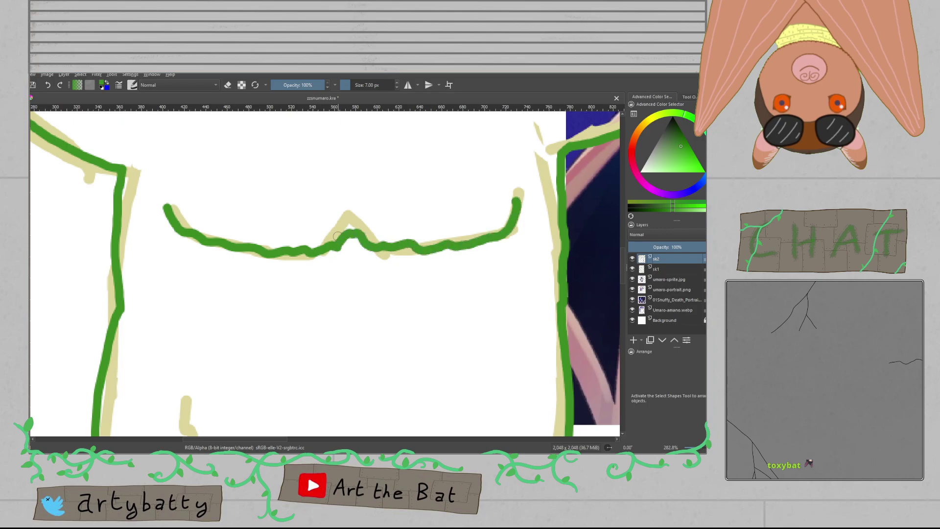
Step: Trace the wavy belly fold and the scalloped fur edge below it in green
{"action": "left_click_drag", "start_coordinate": [321, 330], "coordinate": [340, 172]}
{"action": "scroll", "coordinate": [340, 172], "scroll_direction": "down", "scroll_amount": 1}
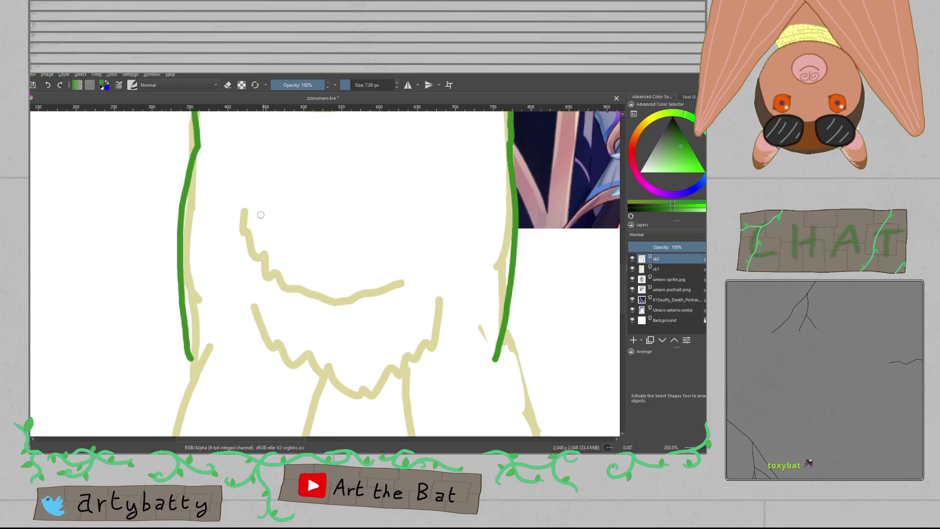
{"action": "mouse_move", "coordinate": [244, 218]}
{"action": "left_mouse_down"}
{"action": "mouse_move", "coordinate": [272, 273]}
{"action": "mouse_move", "coordinate": [319, 293]}
{"action": "mouse_move", "coordinate": [413, 282]}
{"action": "left_mouse_up"}
{"action": "scroll", "coordinate": [351, 146], "scroll_direction": "down", "scroll_amount": 4}
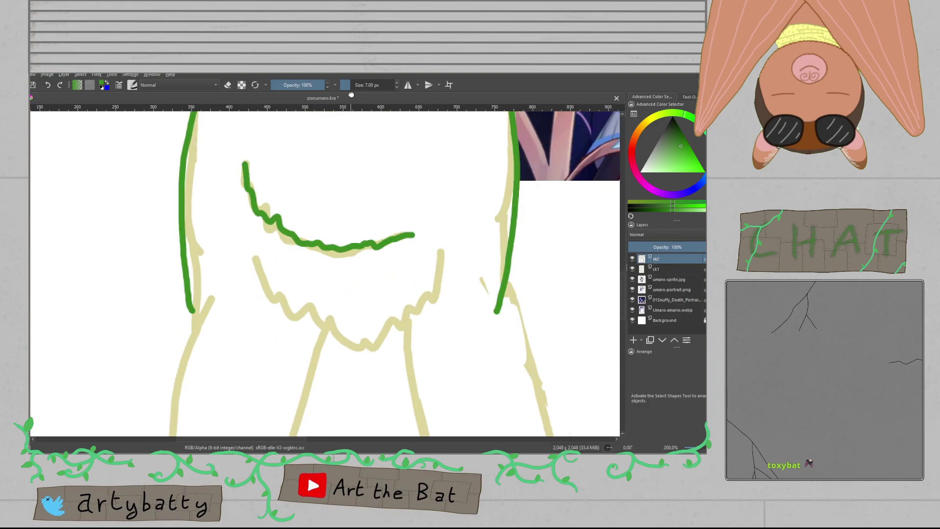
{"action": "scroll", "coordinate": [372, 248], "scroll_direction": "up", "scroll_amount": 1}
{"action": "mouse_move", "coordinate": [217, 169]}
{"action": "left_mouse_down"}
{"action": "mouse_move", "coordinate": [257, 211]}
{"action": "mouse_move", "coordinate": [403, 242]}
{"action": "mouse_move", "coordinate": [483, 181]}
{"action": "mouse_move", "coordinate": [482, 132]}
{"action": "left_mouse_up"}
Step: Trace both legs in green from the hips to the ankles, with wavy fur edges above the feet
{"action": "scroll", "coordinate": [459, 192], "scroll_direction": "down", "scroll_amount": 1}
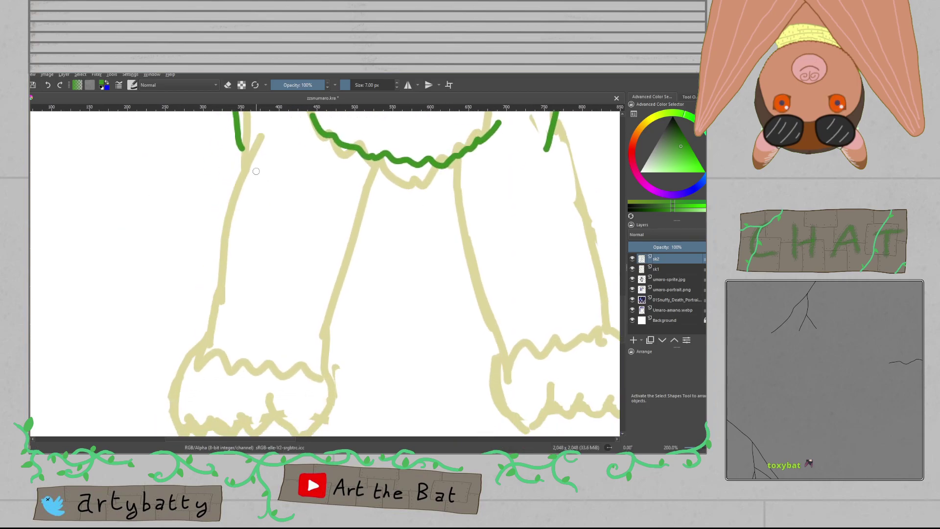
{"action": "mouse_move", "coordinate": [244, 153]}
{"action": "left_mouse_down"}
{"action": "mouse_move", "coordinate": [199, 322]}
{"action": "mouse_move", "coordinate": [209, 334]}
{"action": "mouse_move", "coordinate": [192, 347]}
{"action": "mouse_move", "coordinate": [322, 366]}
{"action": "mouse_move", "coordinate": [335, 312]}
{"action": "left_mouse_up"}
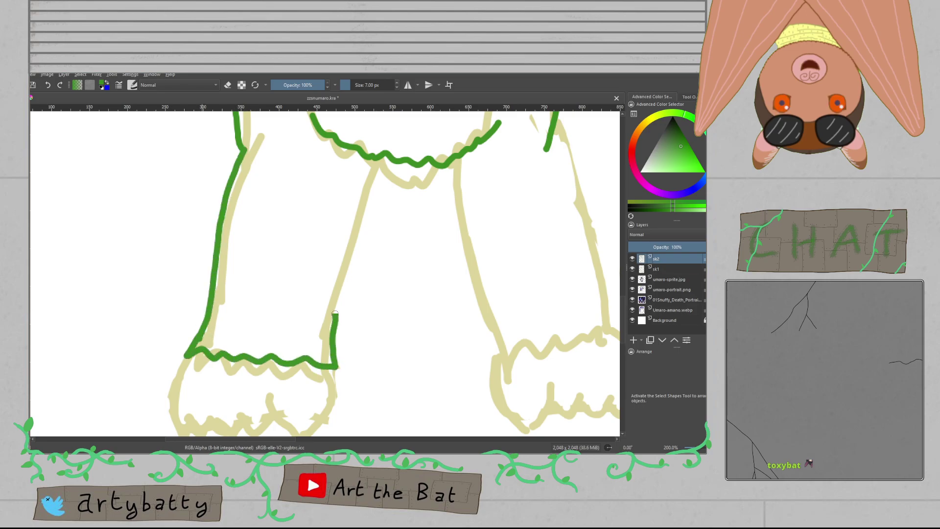
{"action": "key", "text": "ctrl+z"}
{"action": "key", "text": "ctrl+z"}
{"action": "mouse_move", "coordinate": [248, 149]}
{"action": "left_mouse_down"}
{"action": "mouse_move", "coordinate": [198, 361]}
{"action": "mouse_move", "coordinate": [319, 371]}
{"action": "mouse_move", "coordinate": [319, 294]}
{"action": "mouse_move", "coordinate": [337, 242]}
{"action": "left_mouse_up"}
{"action": "key", "text": "ctrl+z"}
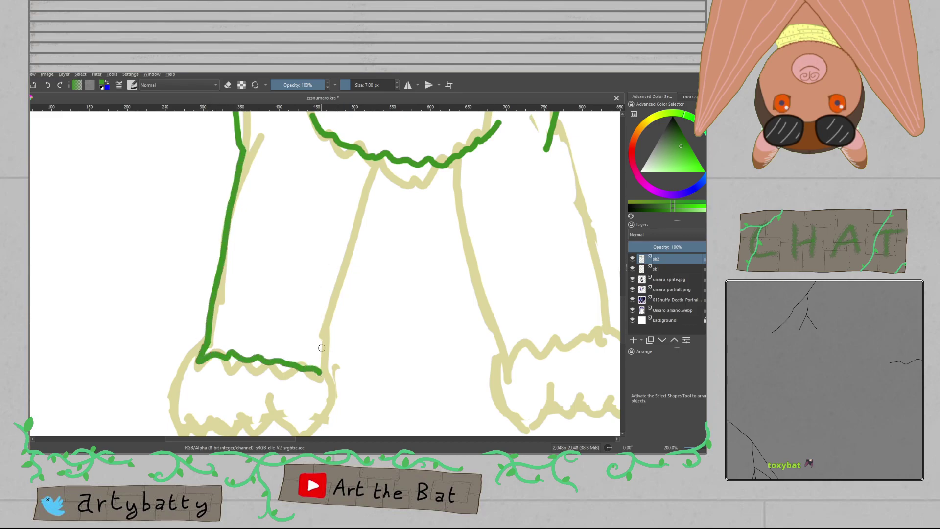
{"action": "left_click_drag", "start_coordinate": [321, 370], "coordinate": [366, 182]}
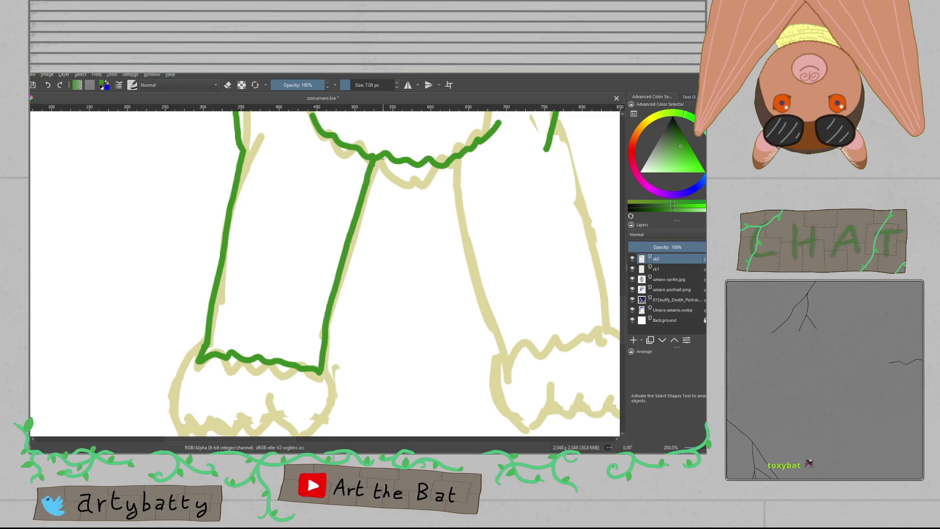
{"action": "mouse_move", "coordinate": [438, 162]}
{"action": "left_mouse_down"}
{"action": "mouse_move", "coordinate": [491, 345]}
{"action": "mouse_move", "coordinate": [391, 360]}
{"action": "mouse_move", "coordinate": [391, 374]}
{"action": "mouse_move", "coordinate": [421, 354]}
{"action": "mouse_move", "coordinate": [452, 356]}
{"action": "mouse_move", "coordinate": [498, 341]}
{"action": "mouse_move", "coordinate": [472, 268]}
{"action": "mouse_move", "coordinate": [455, 112]}
{"action": "mouse_move", "coordinate": [438, 270]}
{"action": "left_mouse_up"}
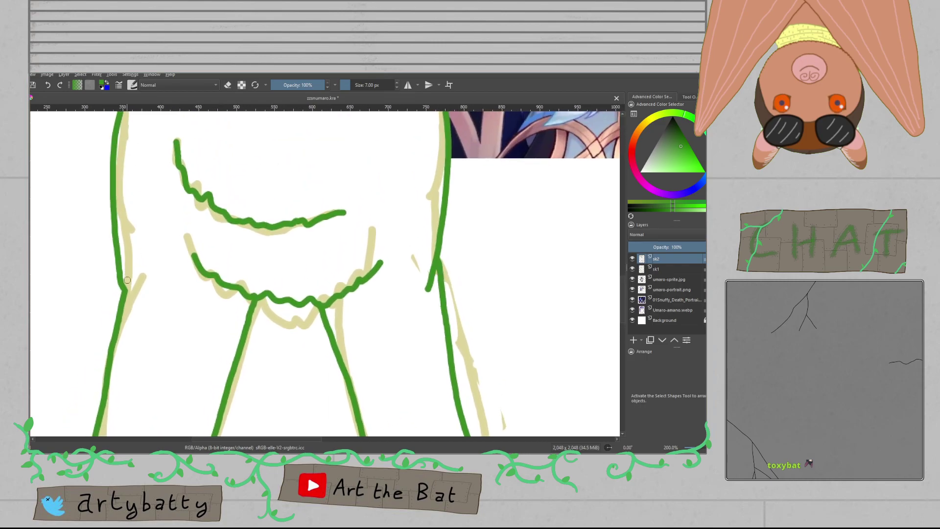
Step: Extend the torso's left side line inward over the hip, erase the overlapping outer line, and save the drawing
{"action": "left_click_drag", "start_coordinate": [111, 213], "coordinate": [128, 289]}
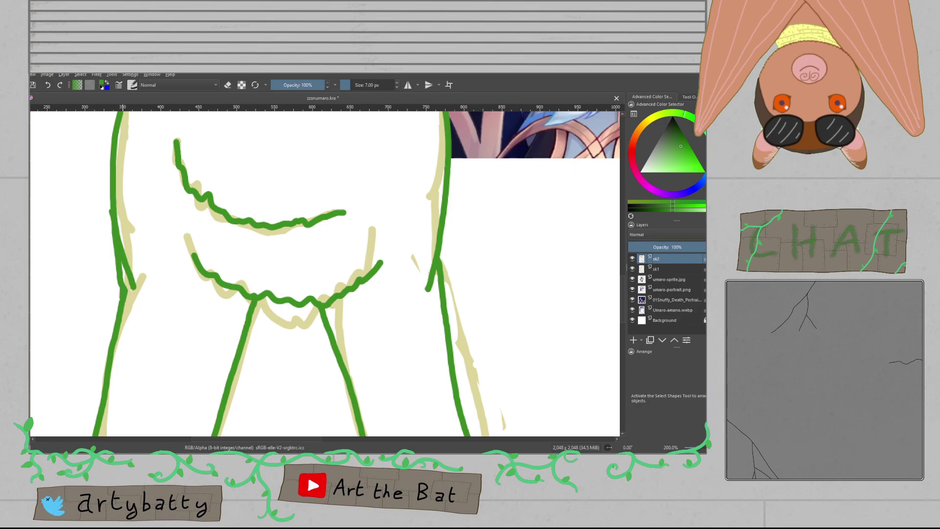
{"action": "key", "text": "e"}
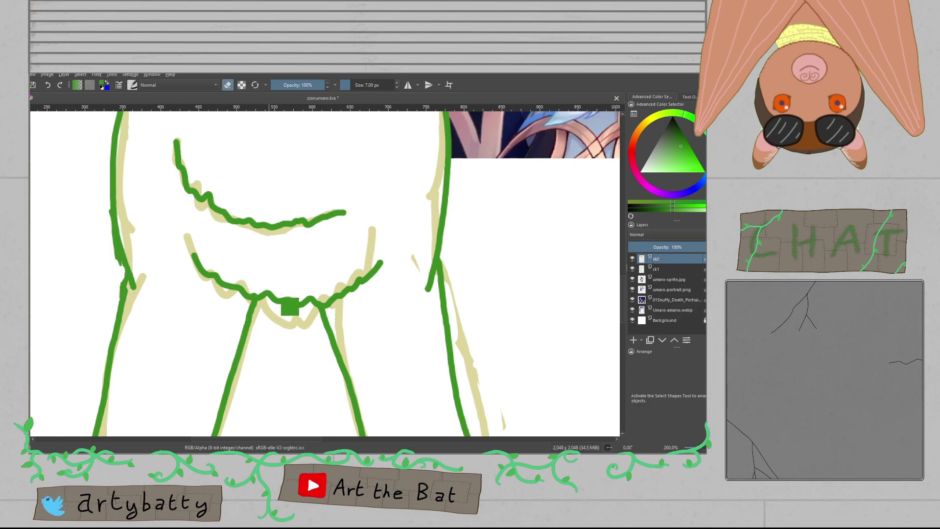
{"action": "key", "text": "ctrl+z"}
{"action": "key", "text": "e"}
{"action": "key", "text": "ctrl+s"}
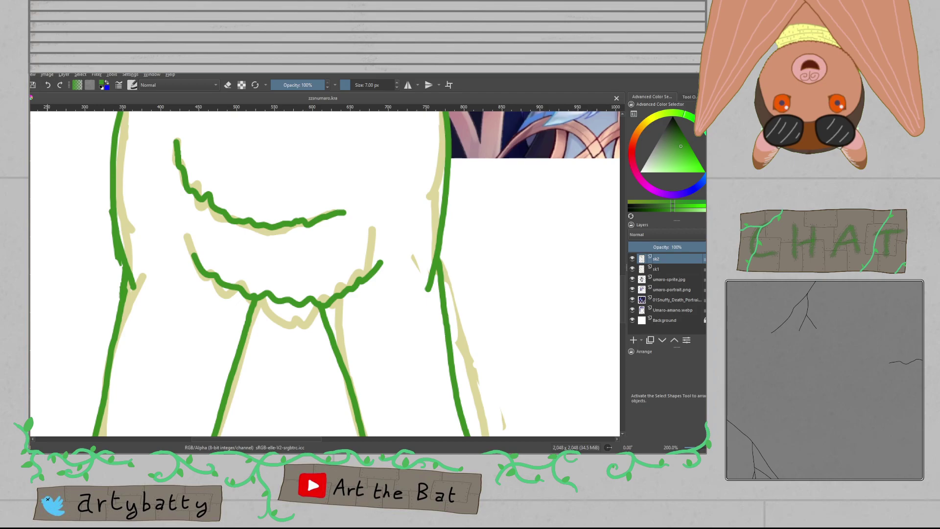
Step: Try to trace the yeti's left foot in green below the ankle fur, with a big toe and zigzag toes
{"action": "left_click_drag", "start_coordinate": [382, 285], "coordinate": [400, 184]}
{"action": "left_click_drag", "start_coordinate": [383, 329], "coordinate": [406, 221]}
{"action": "scroll", "coordinate": [261, 321], "scroll_direction": "up", "scroll_amount": 1}
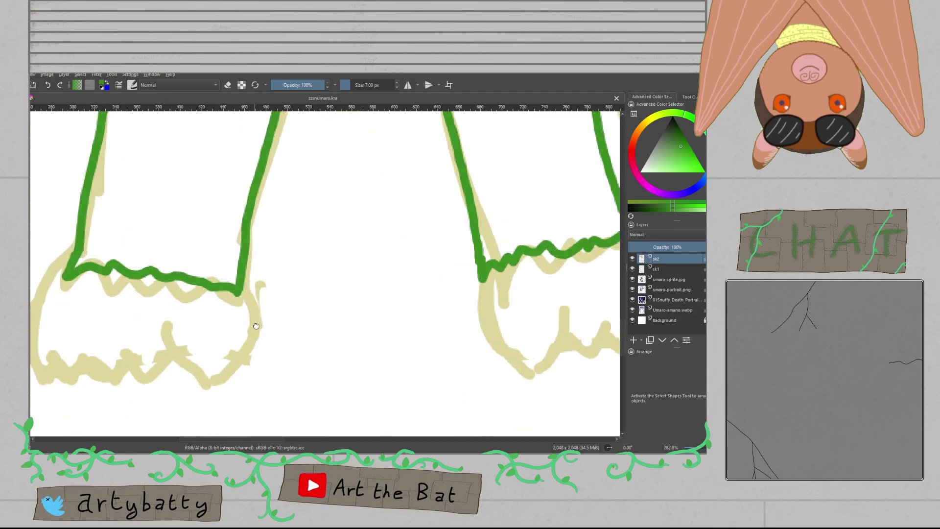
{"action": "left_click_drag", "start_coordinate": [255, 325], "coordinate": [382, 291]}
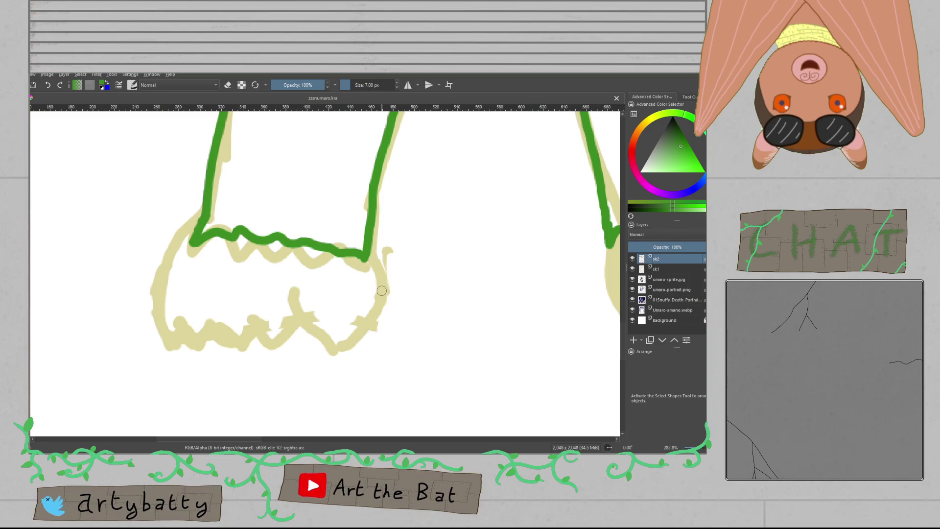
{"action": "scroll", "coordinate": [382, 291], "scroll_direction": "up", "scroll_amount": 1}
{"action": "scroll", "coordinate": [382, 291], "scroll_direction": "down", "scroll_amount": 1}
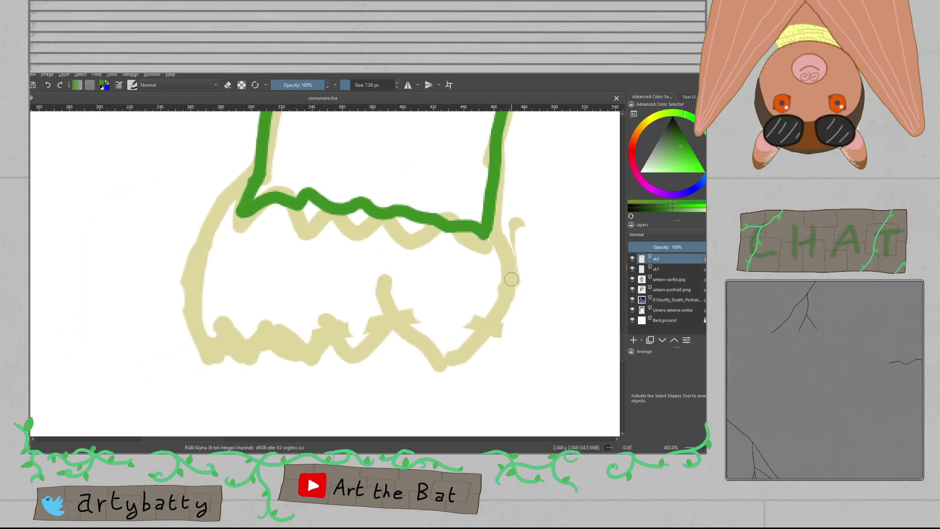
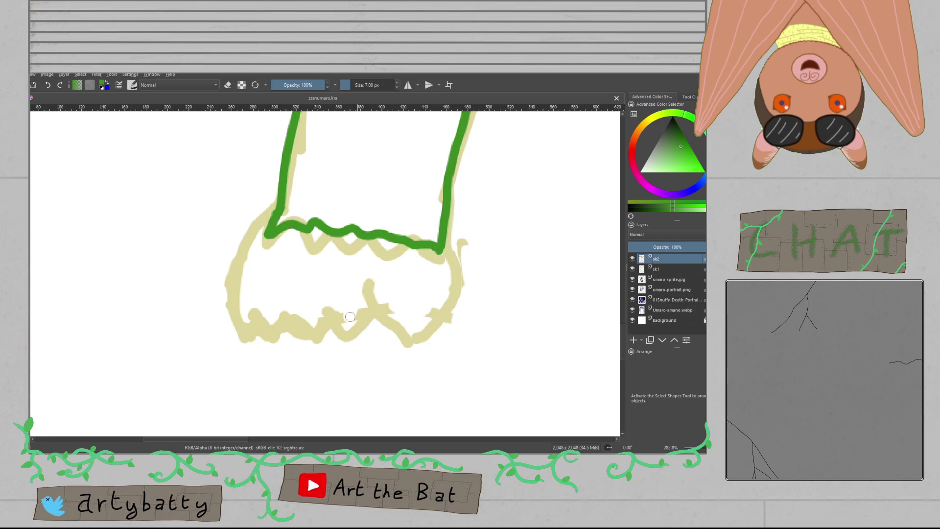
{"action": "mouse_move", "coordinate": [364, 297]}
{"action": "left_mouse_down"}
{"action": "mouse_move", "coordinate": [365, 286]}
{"action": "mouse_move", "coordinate": [370, 338]}
{"action": "left_mouse_up"}
{"action": "key", "text": "ctrl+z"}
{"action": "mouse_move", "coordinate": [368, 289]}
{"action": "left_mouse_down"}
{"action": "mouse_move", "coordinate": [389, 345]}
{"action": "mouse_move", "coordinate": [437, 289]}
{"action": "left_mouse_up"}
{"action": "key", "text": "ctrl+z"}
{"action": "mouse_move", "coordinate": [392, 348]}
{"action": "left_mouse_down"}
{"action": "mouse_move", "coordinate": [426, 310]}
{"action": "mouse_move", "coordinate": [441, 252]}
{"action": "left_mouse_up"}
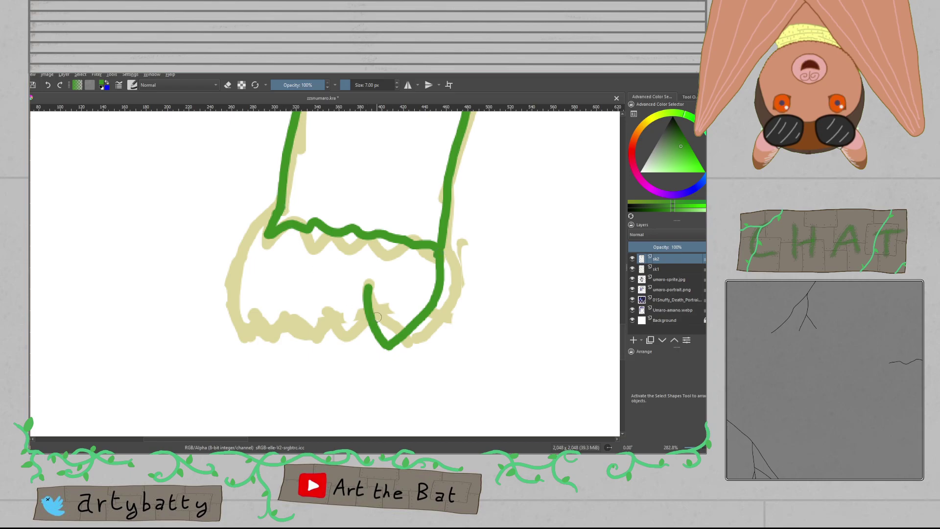
{"action": "mouse_move", "coordinate": [368, 318]}
{"action": "left_mouse_down"}
{"action": "mouse_move", "coordinate": [348, 342]}
{"action": "mouse_move", "coordinate": [326, 306]}
{"action": "mouse_move", "coordinate": [311, 344]}
{"action": "mouse_move", "coordinate": [291, 311]}
{"action": "mouse_move", "coordinate": [264, 314]}
{"action": "left_mouse_up"}
{"action": "key", "text": "ctrl+z"}
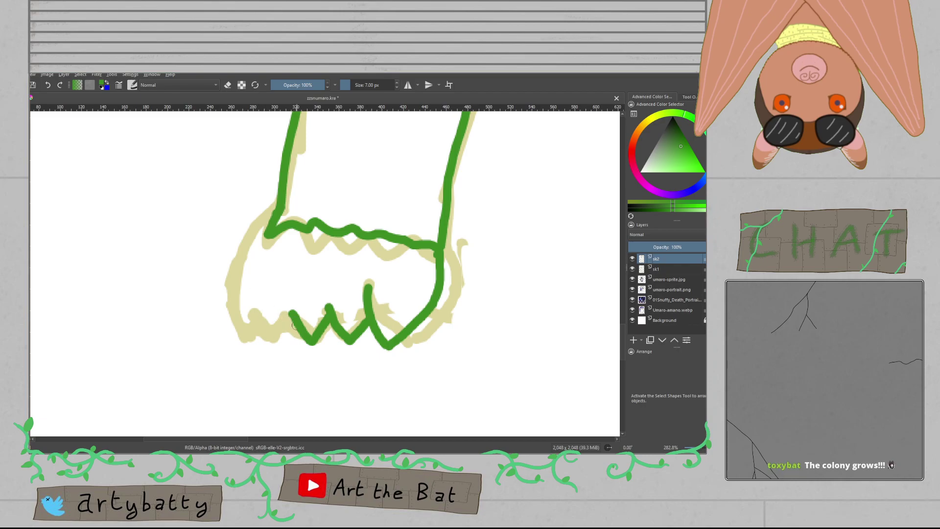
{"action": "mouse_move", "coordinate": [290, 313]}
{"action": "left_mouse_down"}
{"action": "mouse_move", "coordinate": [275, 341]}
{"action": "mouse_move", "coordinate": [269, 312]}
{"action": "mouse_move", "coordinate": [248, 329]}
{"action": "mouse_move", "coordinate": [261, 256]}
{"action": "mouse_move", "coordinate": [276, 247]}
{"action": "mouse_move", "coordinate": [227, 250]}
{"action": "mouse_move", "coordinate": [230, 227]}
{"action": "mouse_move", "coordinate": [211, 221]}
{"action": "left_mouse_up"}
{"action": "mouse_move", "coordinate": [235, 272]}
{"action": "left_mouse_down"}
{"action": "mouse_move", "coordinate": [243, 245]}
{"action": "mouse_move", "coordinate": [193, 280]}
{"action": "mouse_move", "coordinate": [218, 262]}
{"action": "mouse_move", "coordinate": [258, 285]}
{"action": "left_mouse_up"}
{"action": "key", "text": "ctrl+z"}
{"action": "key", "text": "ctrl+z"}
{"action": "key", "text": "ctrl+z"}
{"action": "key", "text": "ctrl+z"}
{"action": "key", "text": "ctrl+z"}
{"action": "key", "text": "ctrl+z"}
{"action": "key", "text": "ctrl+z"}
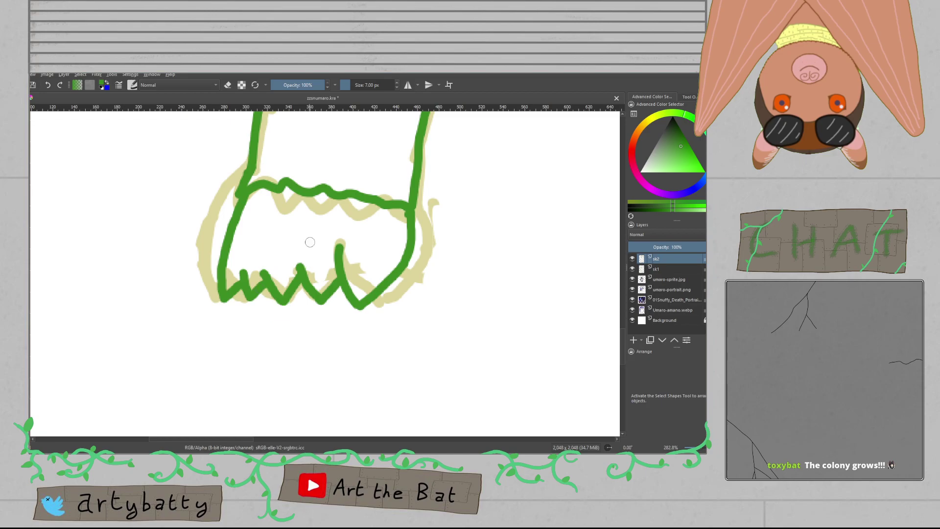
{"action": "key", "text": "ctrl+z"}
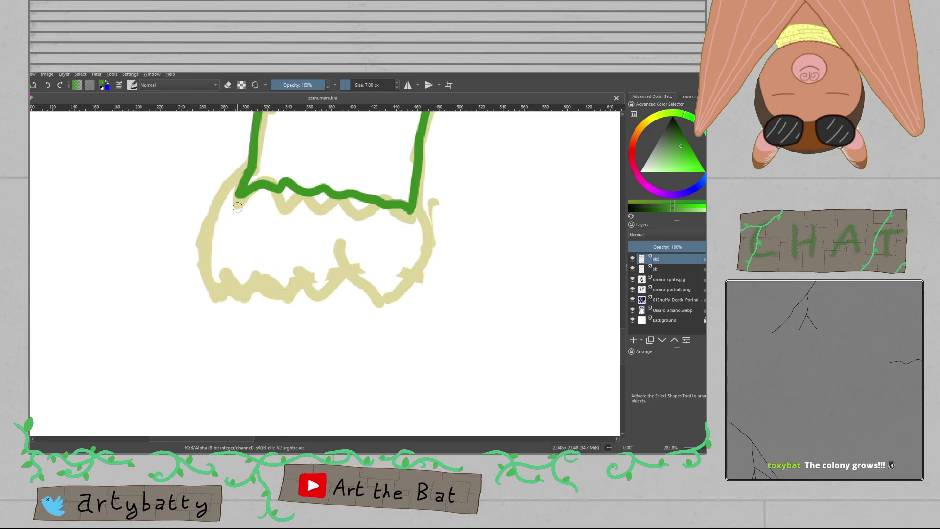
Step: Try a long, low outline with a flat sole for the left foot in green
{"action": "mouse_move", "coordinate": [236, 225]}
{"action": "left_mouse_down"}
{"action": "mouse_move", "coordinate": [193, 259]}
{"action": "mouse_move", "coordinate": [204, 282]}
{"action": "mouse_move", "coordinate": [193, 275]}
{"action": "mouse_move", "coordinate": [191, 289]}
{"action": "mouse_move", "coordinate": [390, 298]}
{"action": "left_mouse_up"}
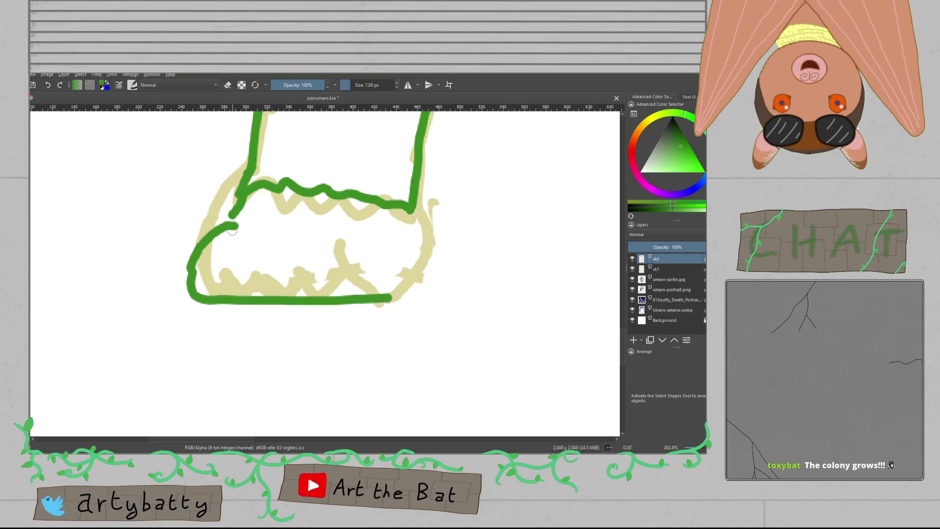
{"action": "key", "text": "ctrl+z"}
{"action": "mouse_move", "coordinate": [211, 248]}
{"action": "left_mouse_down"}
{"action": "mouse_move", "coordinate": [230, 299]}
{"action": "mouse_move", "coordinate": [390, 296]}
{"action": "left_mouse_up"}
{"action": "mouse_move", "coordinate": [216, 249]}
{"action": "left_mouse_down"}
{"action": "mouse_move", "coordinate": [376, 232]}
{"action": "mouse_move", "coordinate": [410, 263]}
{"action": "mouse_move", "coordinate": [386, 296]}
{"action": "left_mouse_up"}
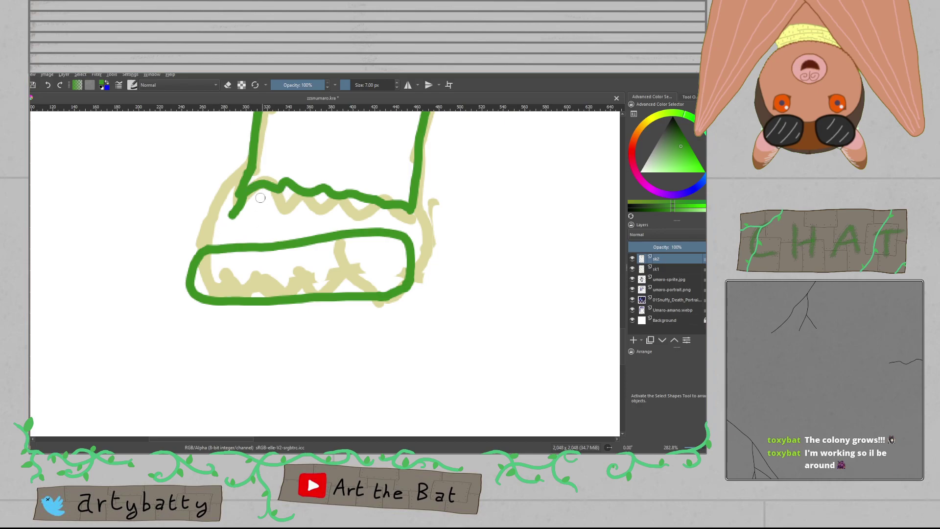
{"action": "key", "text": "ctrl+z"}
{"action": "key", "text": "ctrl+z"}
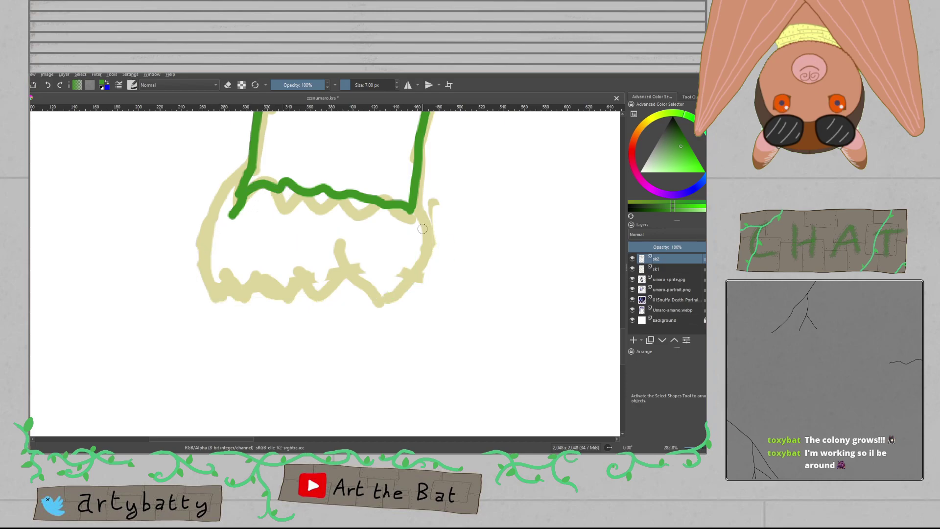
Step: Trace the left foot in green as a rounded oval just below the wavy ankle fur edge
{"action": "mouse_move", "coordinate": [218, 229]}
{"action": "left_mouse_down"}
{"action": "mouse_move", "coordinate": [392, 210]}
{"action": "mouse_move", "coordinate": [403, 271]}
{"action": "mouse_move", "coordinate": [395, 282]}
{"action": "mouse_move", "coordinate": [346, 296]}
{"action": "left_mouse_up"}
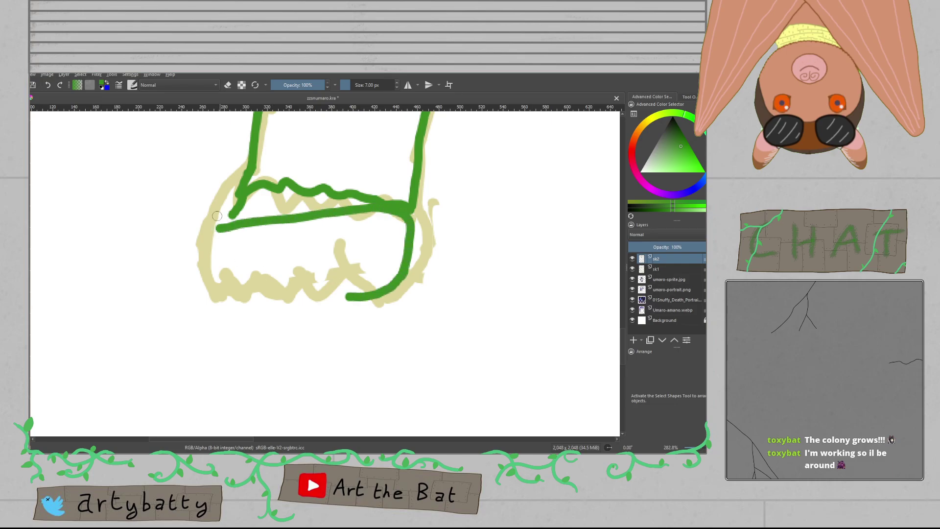
{"action": "mouse_move", "coordinate": [217, 226]}
{"action": "left_mouse_down"}
{"action": "mouse_move", "coordinate": [202, 259]}
{"action": "mouse_move", "coordinate": [230, 273]}
{"action": "mouse_move", "coordinate": [220, 276]}
{"action": "mouse_move", "coordinate": [329, 304]}
{"action": "mouse_move", "coordinate": [350, 297]}
{"action": "left_mouse_up"}
{"action": "left_click_drag", "start_coordinate": [229, 218], "coordinate": [243, 218]}
{"action": "key", "text": "ctrl+z"}
{"action": "key", "text": "ctrl+z"}
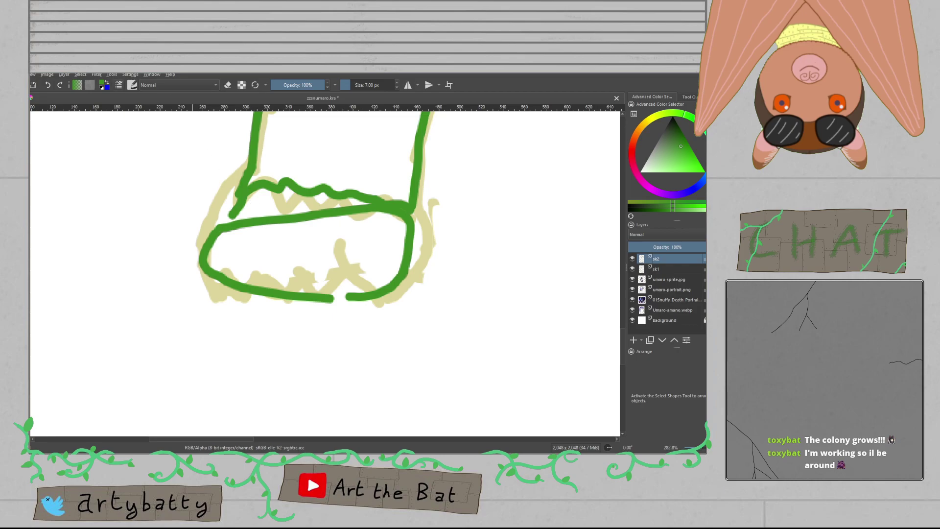
{"action": "key", "text": "ctrl+shift+z"}
Step: Draw a curved big toe on the left foot's inner side and a zigzag row of small toes beside it
{"action": "mouse_move", "coordinate": [343, 215]}
{"action": "left_mouse_down"}
{"action": "mouse_move", "coordinate": [324, 265]}
{"action": "mouse_move", "coordinate": [363, 305]}
{"action": "mouse_move", "coordinate": [391, 278]}
{"action": "left_mouse_up"}
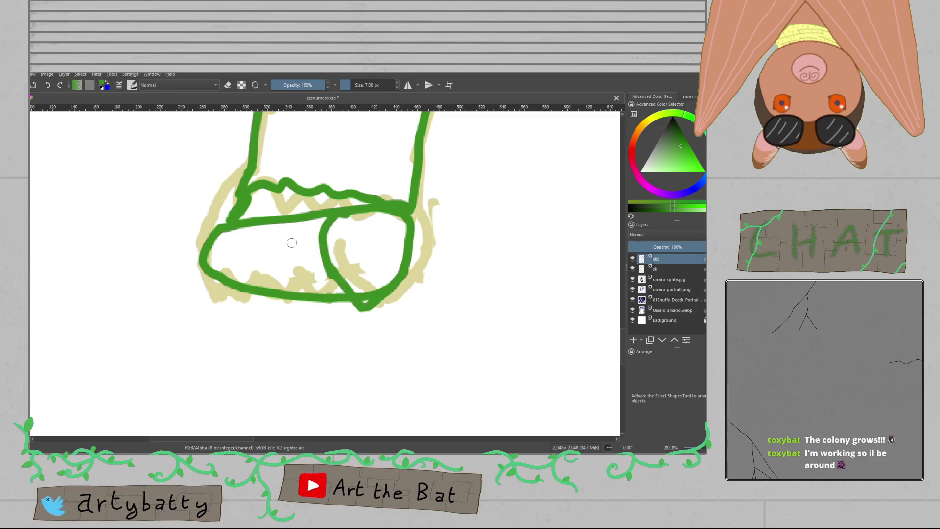
{"action": "left_click_drag", "start_coordinate": [269, 250], "coordinate": [296, 298]}
{"action": "key", "text": "ctrl+z"}
{"action": "mouse_move", "coordinate": [285, 267]}
{"action": "left_mouse_down"}
{"action": "mouse_move", "coordinate": [305, 303]}
{"action": "mouse_move", "coordinate": [317, 274]}
{"action": "left_mouse_up"}
{"action": "mouse_move", "coordinate": [256, 269]}
{"action": "left_mouse_down"}
{"action": "mouse_move", "coordinate": [238, 297]}
{"action": "mouse_move", "coordinate": [301, 167]}
{"action": "mouse_move", "coordinate": [289, 120]}
{"action": "mouse_move", "coordinate": [226, 284]}
{"action": "left_mouse_up"}
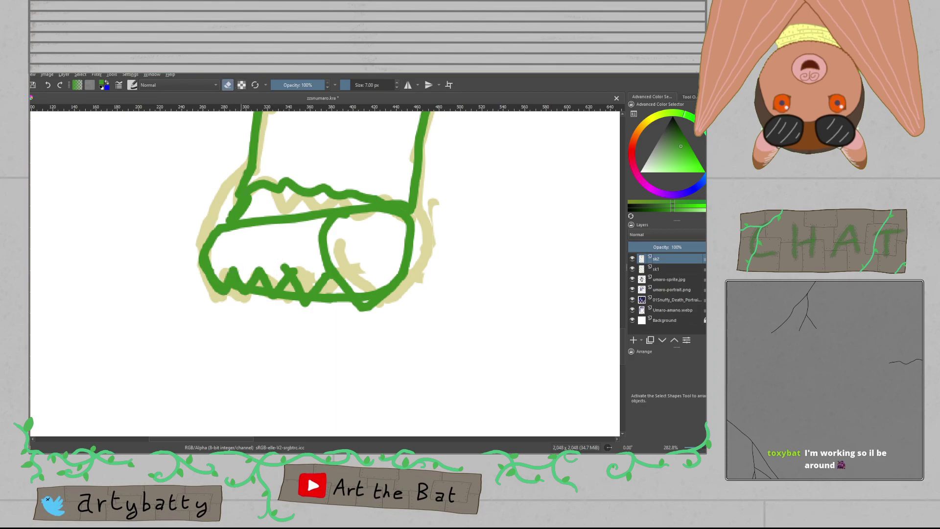
Step: Erase the oval's bottom line between the left foot's toes and the upper part of the big toe curve
{"action": "mouse_move", "coordinate": [259, 295]}
{"action": "left_mouse_down"}
{"action": "mouse_move", "coordinate": [298, 302]}
{"action": "mouse_move", "coordinate": [291, 296]}
{"action": "mouse_move", "coordinate": [337, 293]}
{"action": "left_mouse_up"}
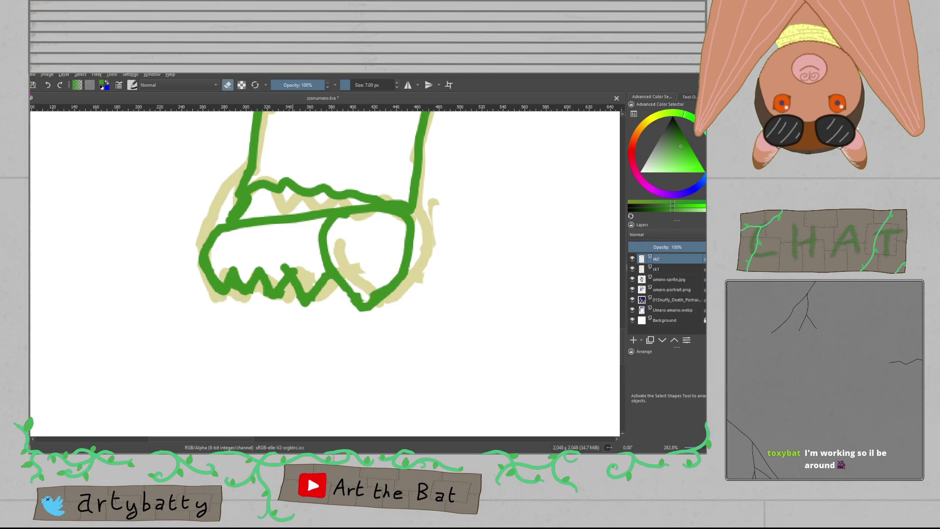
{"action": "key", "text": "e"}
{"action": "key", "text": "e"}
{"action": "left_click_drag", "start_coordinate": [323, 245], "coordinate": [333, 223]}
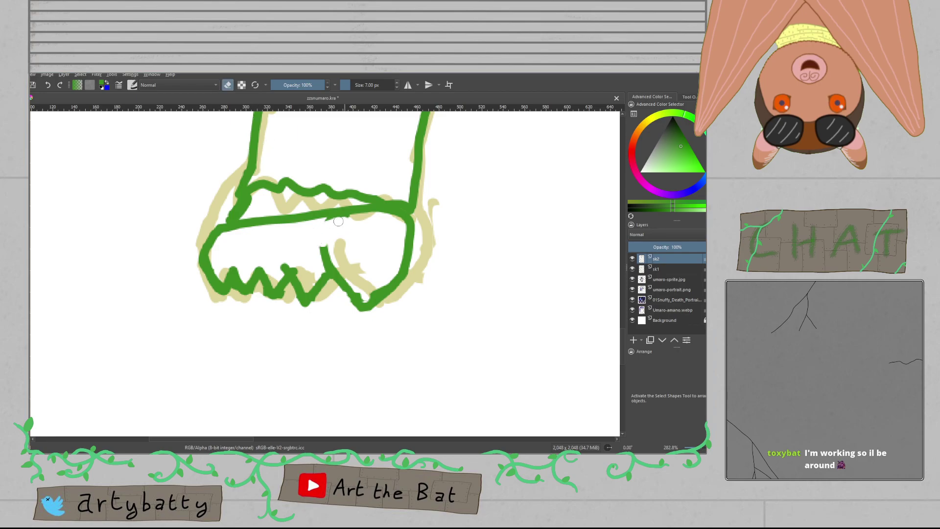
{"action": "key", "text": "e"}
Step: Trace the right foot's inner side, pointed big toe, zigzag small toes and rounded outer side in green
{"action": "left_click_drag", "start_coordinate": [395, 231], "coordinate": [359, 235]}
{"action": "mouse_move", "coordinate": [547, 273]}
{"action": "left_mouse_down"}
{"action": "mouse_move", "coordinate": [430, 270]}
{"action": "mouse_move", "coordinate": [262, 293]}
{"action": "mouse_move", "coordinate": [310, 298]}
{"action": "mouse_move", "coordinate": [272, 298]}
{"action": "left_mouse_up"}
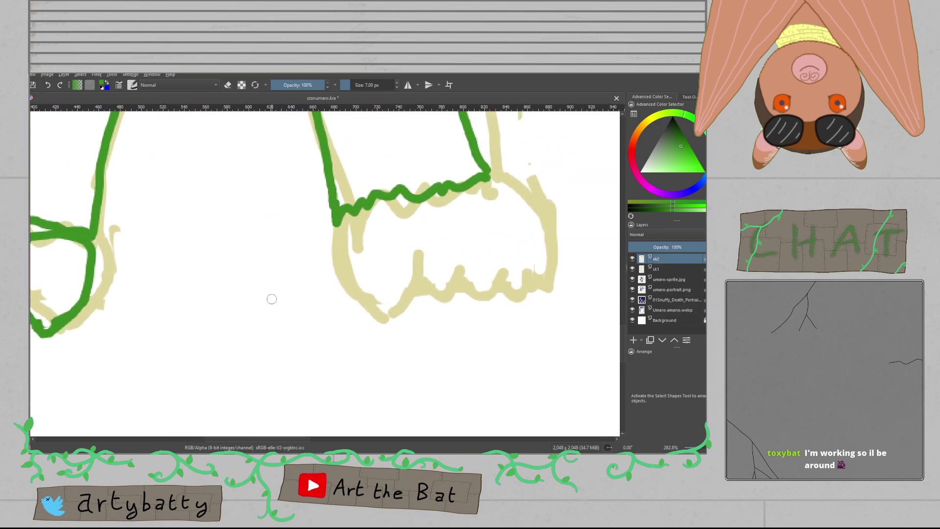
{"action": "mouse_move", "coordinate": [338, 225]}
{"action": "left_mouse_down"}
{"action": "mouse_move", "coordinate": [344, 254]}
{"action": "mouse_move", "coordinate": [382, 312]}
{"action": "mouse_move", "coordinate": [401, 306]}
{"action": "mouse_move", "coordinate": [421, 254]}
{"action": "mouse_move", "coordinate": [435, 302]}
{"action": "mouse_move", "coordinate": [516, 288]}
{"action": "mouse_move", "coordinate": [502, 296]}
{"action": "mouse_move", "coordinate": [519, 301]}
{"action": "mouse_move", "coordinate": [540, 277]}
{"action": "mouse_move", "coordinate": [533, 257]}
{"action": "mouse_move", "coordinate": [456, 224]}
{"action": "left_mouse_up"}
{"action": "key", "text": "ctrl+z"}
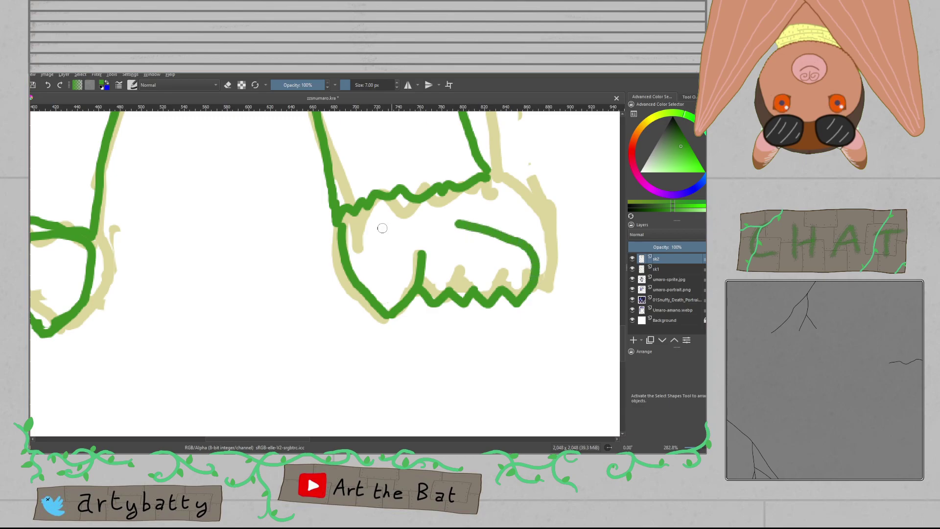
Step: Draw the right foot's curved top line below the ankle fur and join it to the outer side
{"action": "left_click_drag", "start_coordinate": [349, 225], "coordinate": [431, 206]}
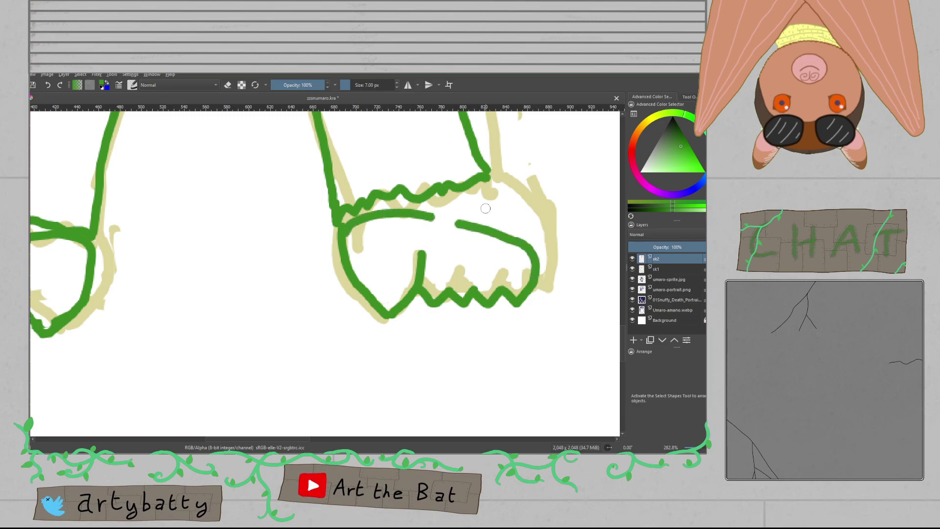
{"action": "left_click_drag", "start_coordinate": [485, 183], "coordinate": [507, 226]}
{"action": "left_click_drag", "start_coordinate": [564, 234], "coordinate": [688, 237]}
{"action": "mouse_move", "coordinate": [477, 257]}
{"action": "left_mouse_down"}
{"action": "mouse_move", "coordinate": [572, 257]}
{"action": "mouse_move", "coordinate": [306, 282]}
{"action": "left_mouse_up"}
{"action": "key", "text": "ctrl+z"}
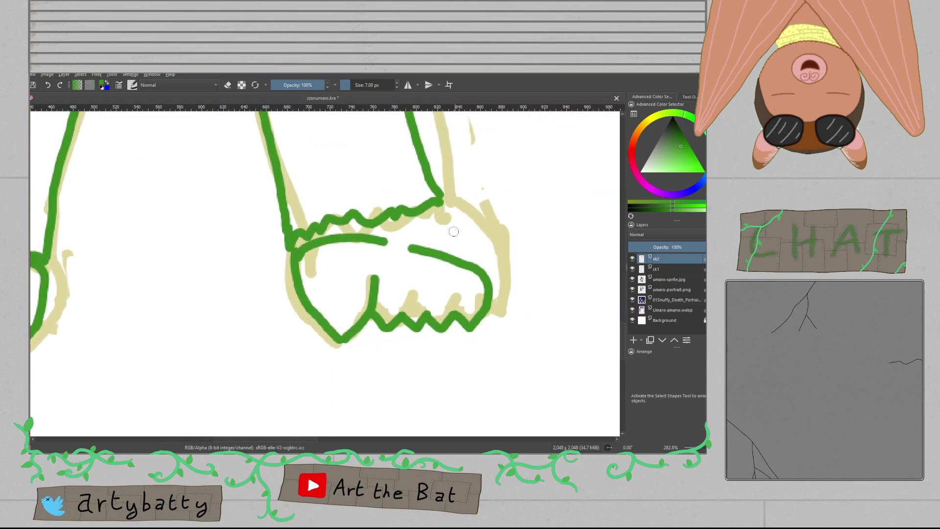
{"action": "left_click_drag", "start_coordinate": [384, 241], "coordinate": [411, 248]}
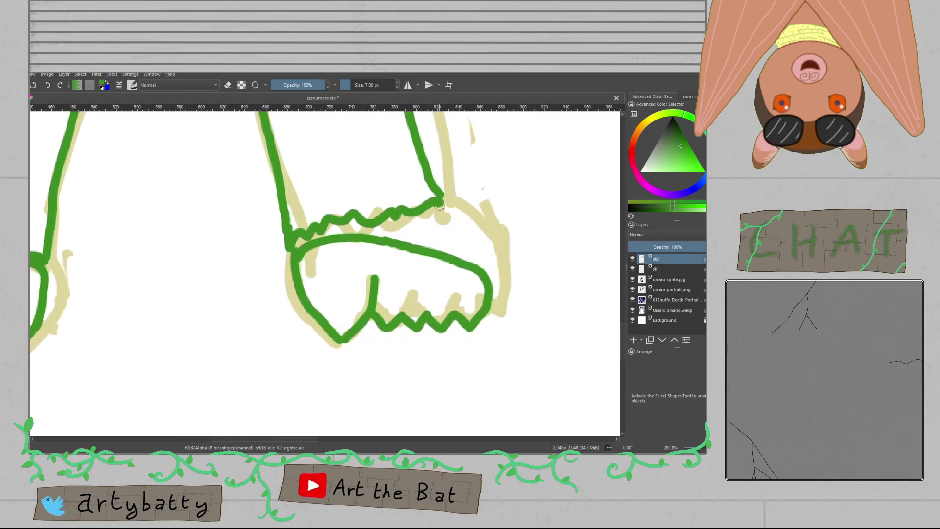
Step: Extend the right leg's outer line and ankle fur edge outward over the foot to meet in a point, and save the drawing
{"action": "left_click_drag", "start_coordinate": [439, 202], "coordinate": [466, 249]}
{"action": "key", "text": "ctrl+z"}
{"action": "mouse_move", "coordinate": [416, 216]}
{"action": "left_mouse_down"}
{"action": "mouse_move", "coordinate": [469, 237]}
{"action": "mouse_move", "coordinate": [434, 197]}
{"action": "mouse_move", "coordinate": [433, 213]}
{"action": "mouse_move", "coordinate": [411, 194]}
{"action": "mouse_move", "coordinate": [435, 196]}
{"action": "left_mouse_up"}
{"action": "key", "text": "e"}
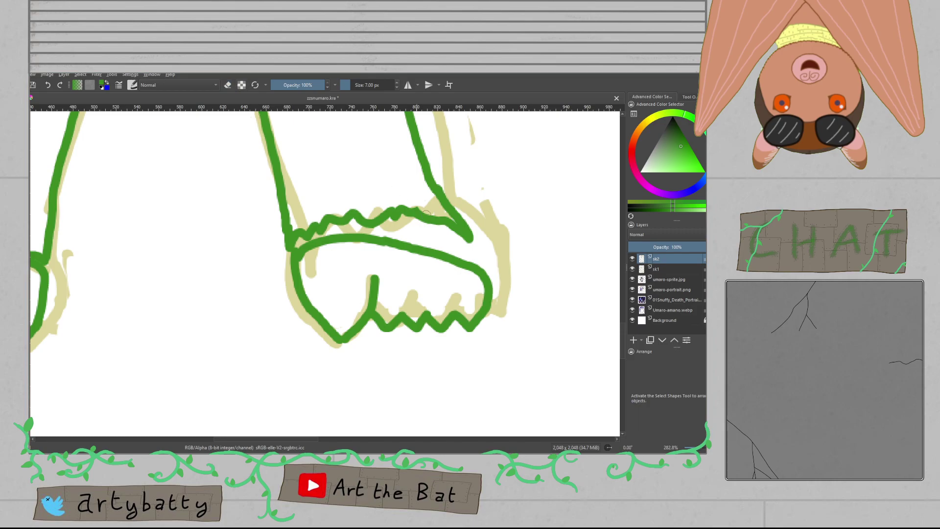
{"action": "left_click_drag", "start_coordinate": [463, 240], "coordinate": [470, 258]}
{"action": "mouse_move", "coordinate": [436, 205]}
{"action": "left_mouse_down"}
{"action": "mouse_move", "coordinate": [471, 225]}
{"action": "mouse_move", "coordinate": [436, 214]}
{"action": "mouse_move", "coordinate": [455, 224]}
{"action": "mouse_move", "coordinate": [468, 261]}
{"action": "left_mouse_up"}
{"action": "left_click_drag", "start_coordinate": [344, 261], "coordinate": [391, 314]}
{"action": "scroll", "coordinate": [396, 244], "scroll_direction": "down", "scroll_amount": 2}
{"action": "key", "text": "ctrl+s"}
Step: Examine the whole green sketch and compare its face with the masked bat-girl reference
{"action": "scroll", "coordinate": [389, 312], "scroll_direction": "down", "scroll_amount": 1}
{"action": "left_click_drag", "start_coordinate": [401, 243], "coordinate": [396, 331]}
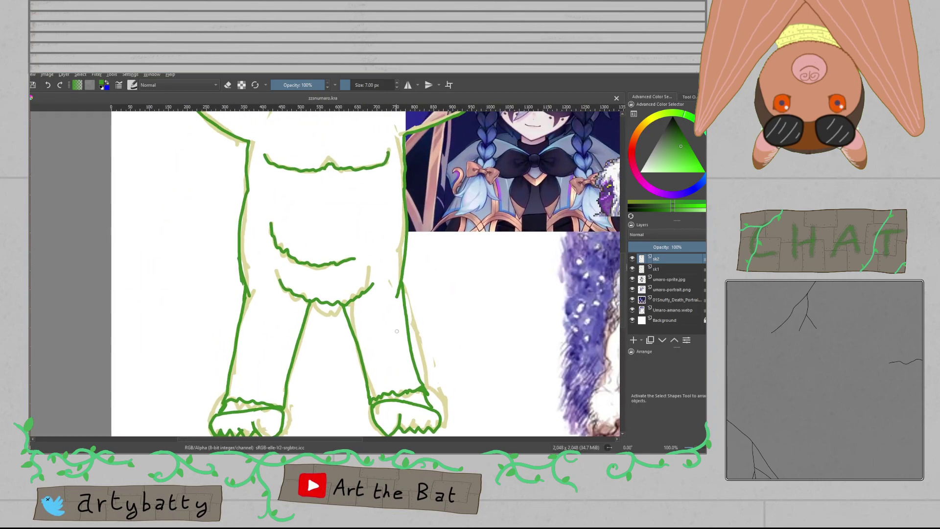
{"action": "scroll", "coordinate": [397, 331], "scroll_direction": "down", "scroll_amount": 1}
{"action": "left_click_drag", "start_coordinate": [413, 273], "coordinate": [395, 356]}
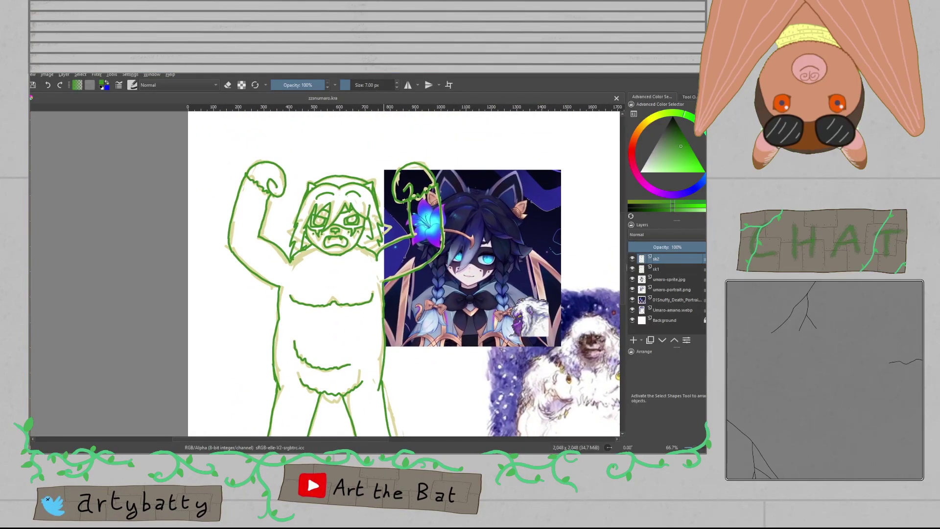
{"action": "scroll", "coordinate": [357, 218], "scroll_direction": "up", "scroll_amount": 2}
{"action": "scroll", "coordinate": [335, 214], "scroll_direction": "up", "scroll_amount": 1}
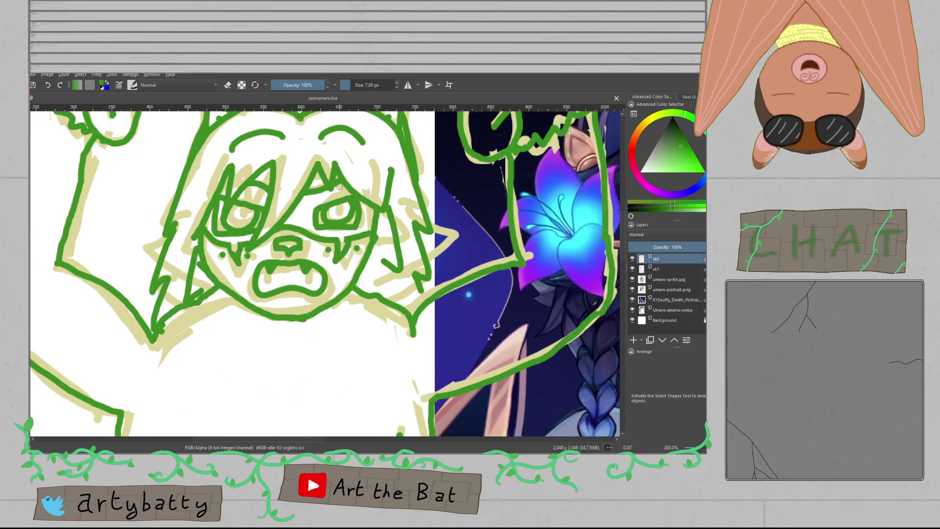
{"action": "scroll", "coordinate": [346, 229], "scroll_direction": "down", "scroll_amount": 1}
{"action": "left_click_drag", "start_coordinate": [347, 230], "coordinate": [221, 234]}
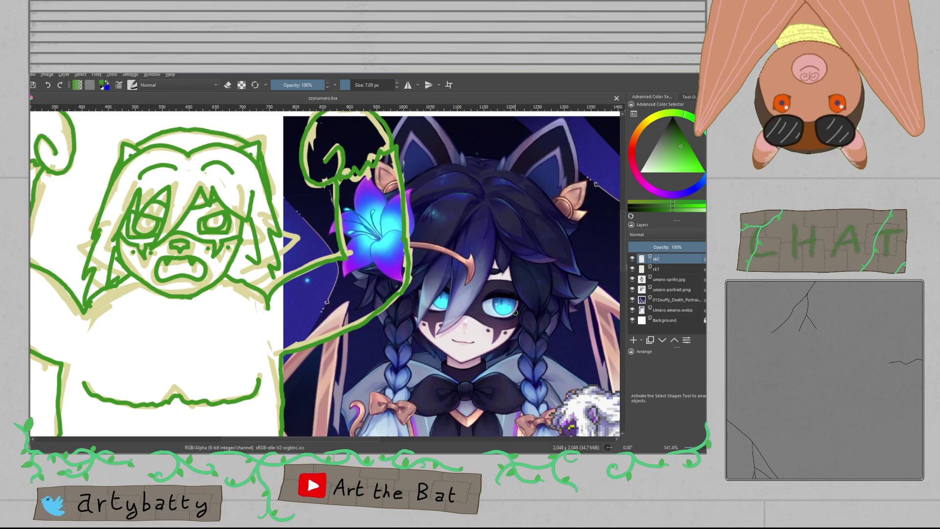
{"action": "scroll", "coordinate": [515, 312], "scroll_direction": "up", "scroll_amount": 2}
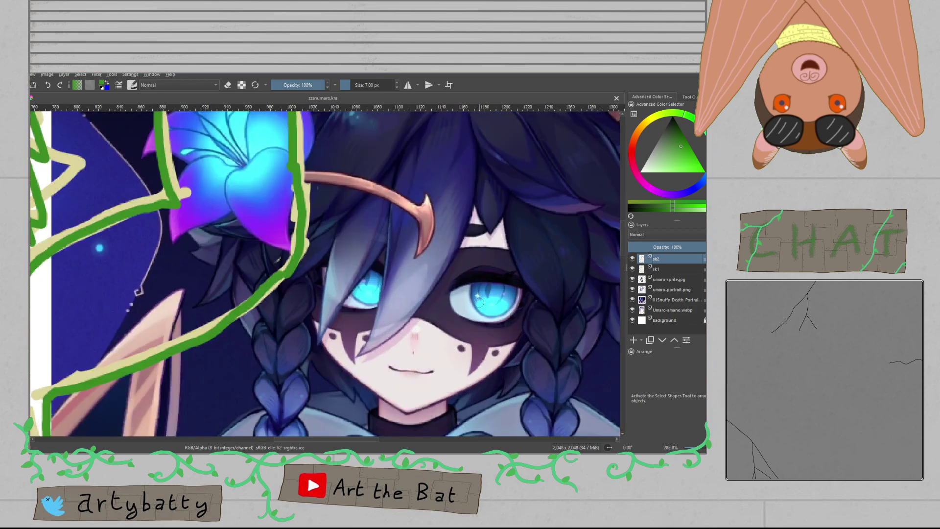
{"action": "scroll", "coordinate": [346, 277], "scroll_direction": "down", "scroll_amount": 2}
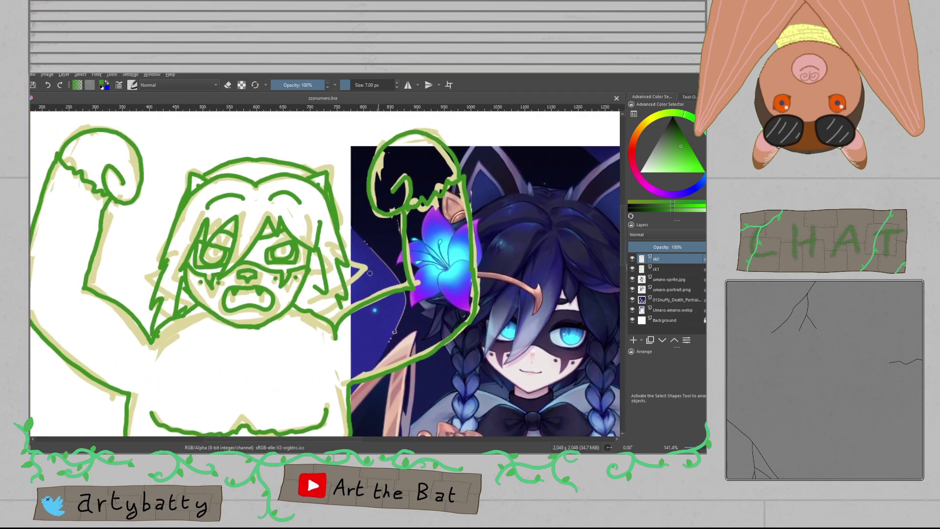
{"action": "scroll", "coordinate": [558, 342], "scroll_direction": "down", "scroll_amount": 1}
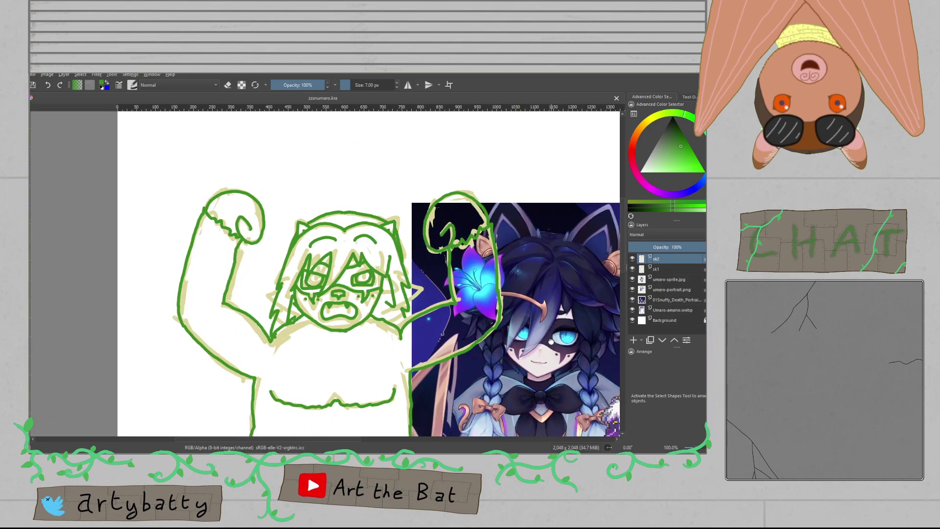
{"action": "left_click_drag", "start_coordinate": [552, 343], "coordinate": [508, 273]}
Step: Add a new paint layer above the second sketch layer and name it ol1
{"action": "left_click", "coordinate": [632, 340]}
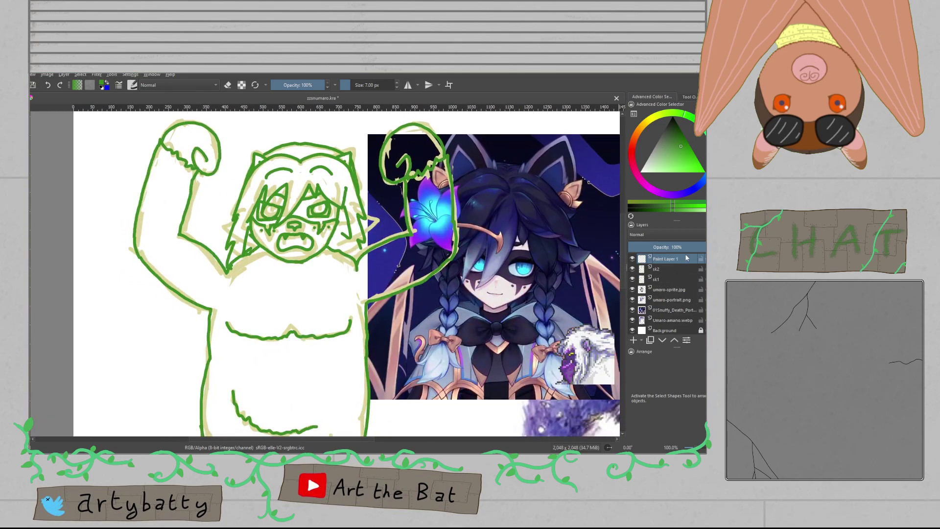
{"action": "double_click", "coordinate": [680, 258]}
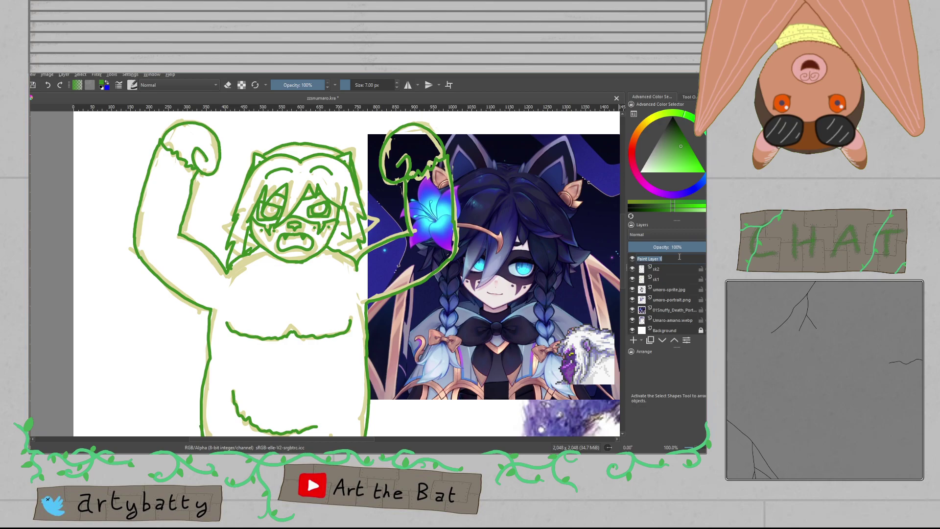
{"action": "type", "text": "ol1"}
{"action": "key", "text": "Return"}
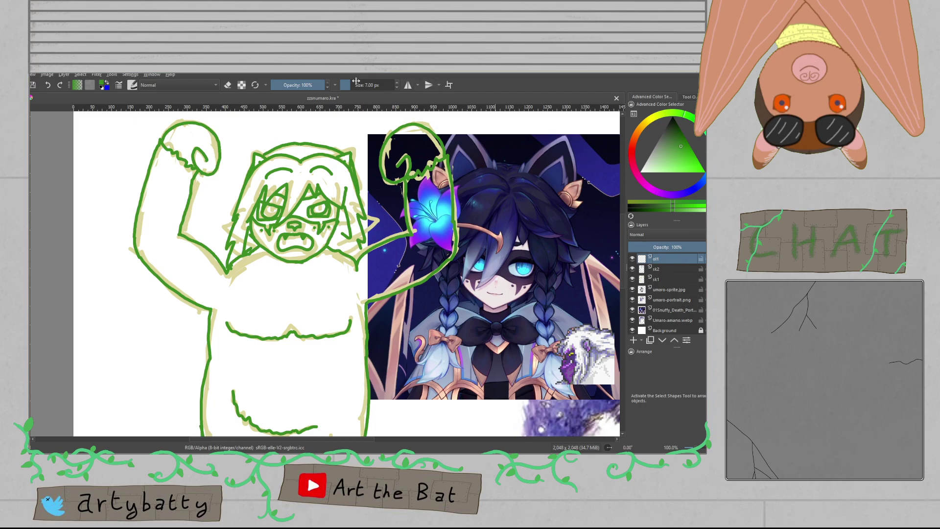
Step: Set the brush size to 5 px and pick the dark navy at the hair's edge beside the bat-girl's mask as the paint colour
{"action": "mouse_move", "coordinate": [574, 304]}
{"action": "left_mouse_down"}
{"action": "mouse_move", "coordinate": [509, 313]}
{"action": "mouse_move", "coordinate": [424, 269]}
{"action": "left_mouse_up"}
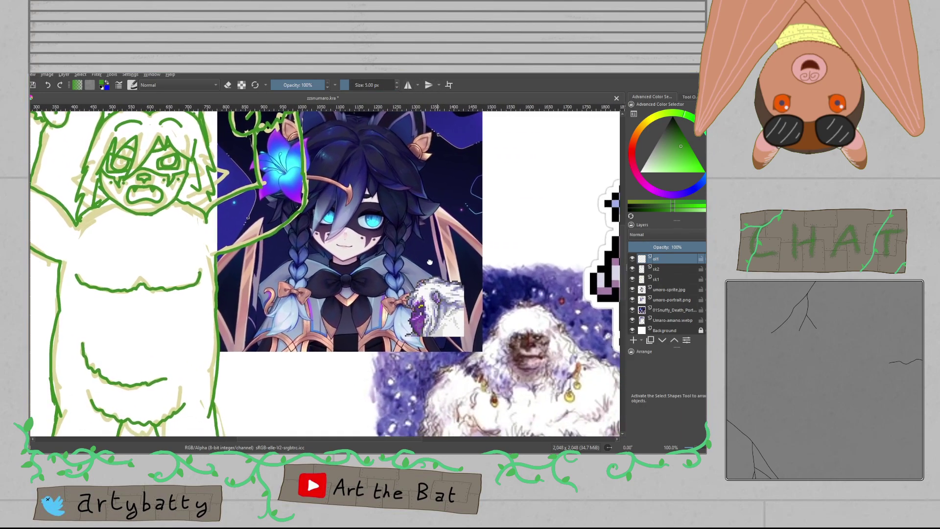
{"action": "scroll", "coordinate": [409, 307], "scroll_direction": "up", "scroll_amount": 8}
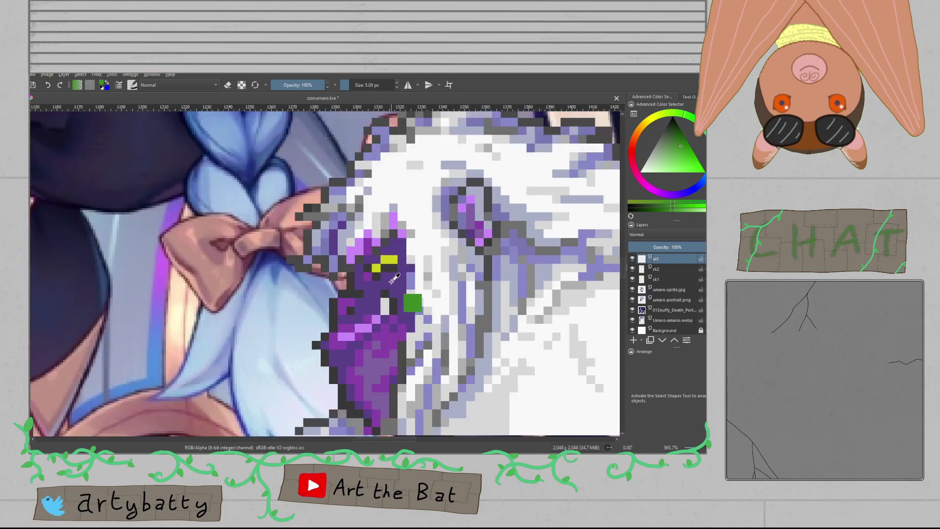
{"action": "left_click_drag", "start_coordinate": [169, 185], "coordinate": [373, 380]}
{"action": "left_click_drag", "start_coordinate": [398, 164], "coordinate": [433, 393]}
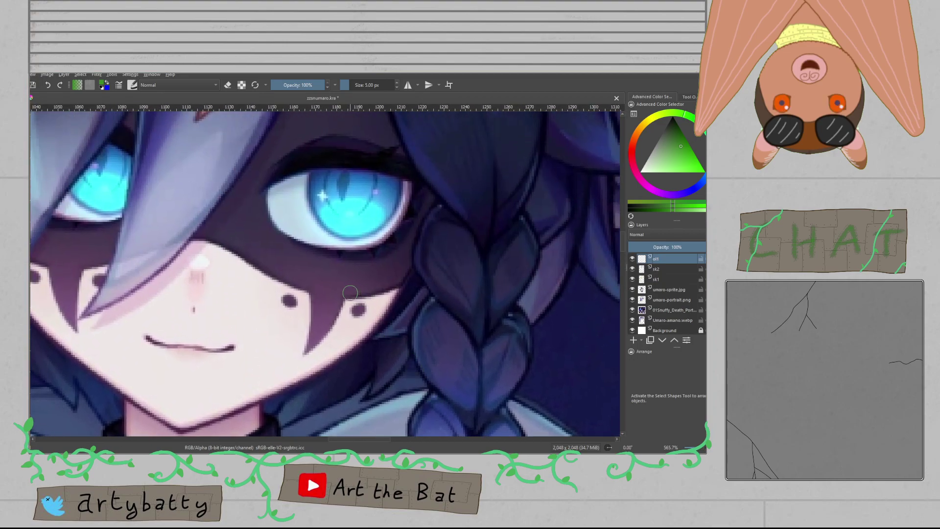
{"action": "left_click_drag", "start_coordinate": [350, 293], "coordinate": [362, 365]}
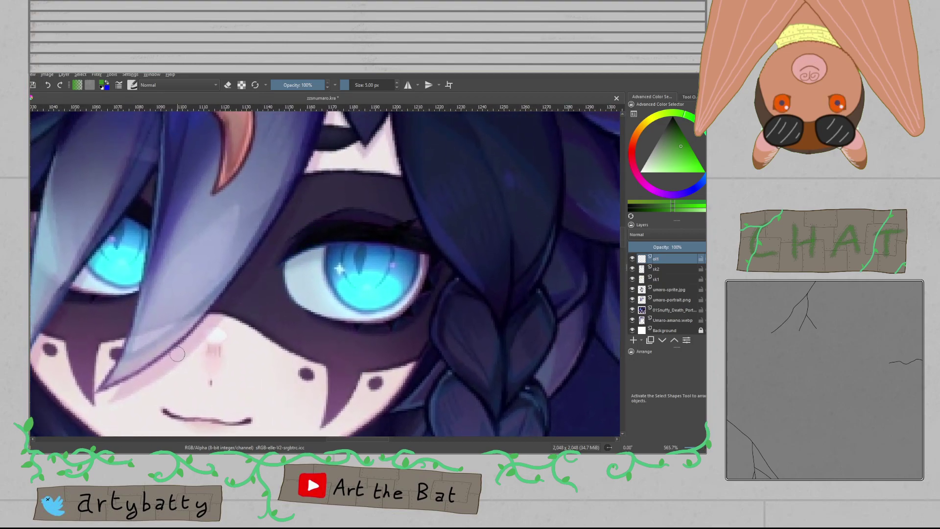
{"action": "scroll", "coordinate": [175, 361], "scroll_direction": "up", "scroll_amount": 2}
{"action": "scroll", "coordinate": [180, 346], "scroll_direction": "down", "scroll_amount": 1}
{"action": "left_click_drag", "start_coordinate": [275, 231], "coordinate": [267, 432]}
{"action": "scroll", "coordinate": [358, 315], "scroll_direction": "up", "scroll_amount": 1}
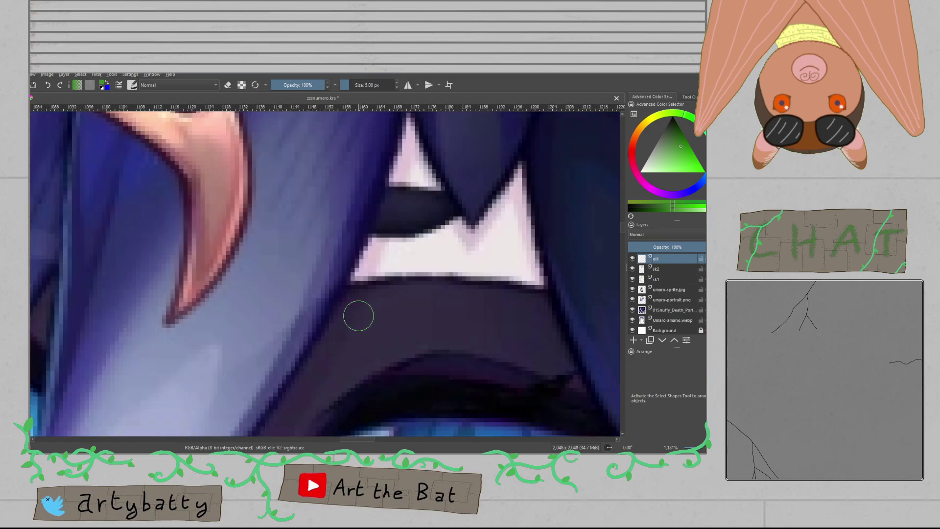
{"action": "left_click", "coordinate": [316, 337], "text": "ctrl"}
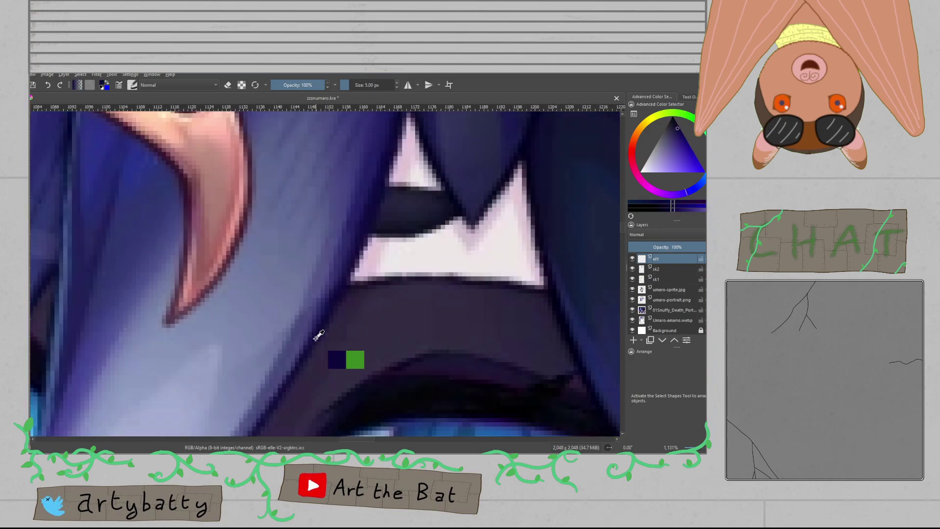
{"action": "scroll", "coordinate": [319, 336], "scroll_direction": "down", "scroll_amount": 5}
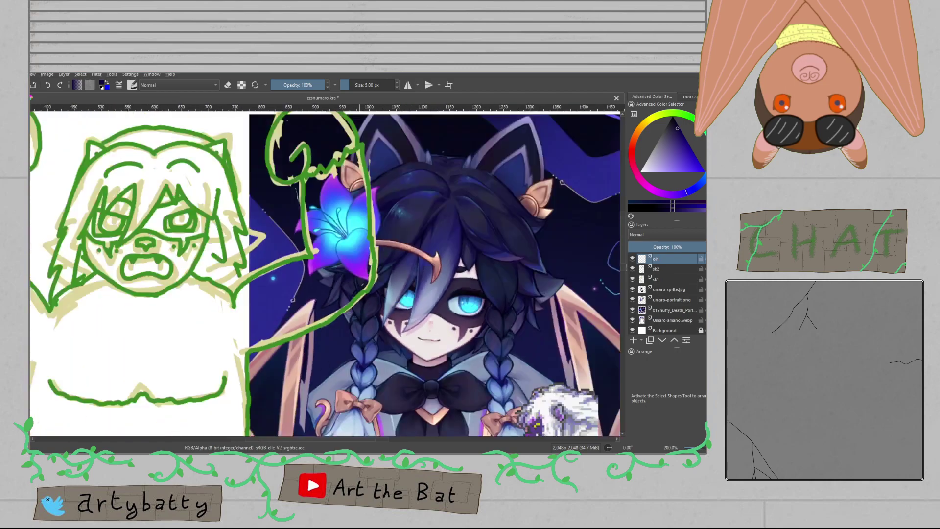
{"action": "scroll", "coordinate": [359, 312], "scroll_direction": "down", "scroll_amount": 1}
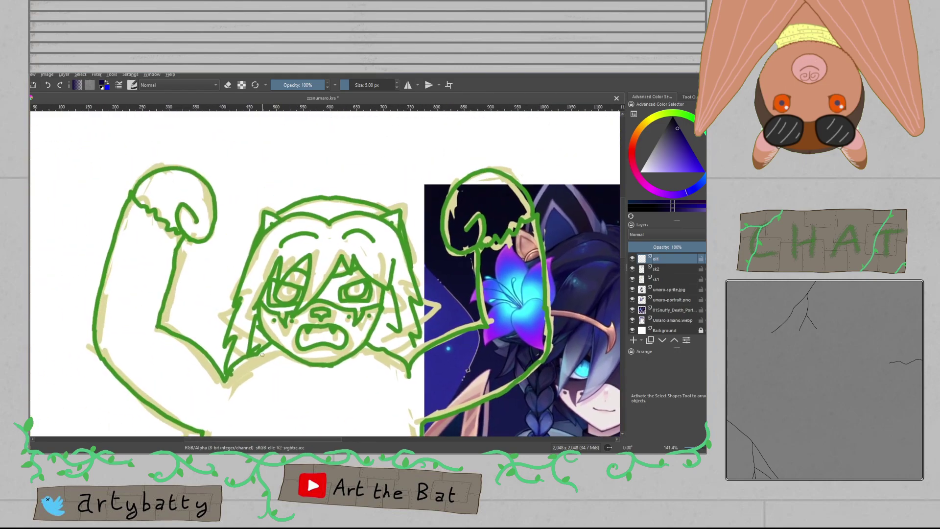
Step: Save the drawing, and trace the yeti's outer hair edge, left ear and left half of the head's top in navy, up to the centre dip
{"action": "scroll", "coordinate": [416, 340], "scroll_direction": "up", "scroll_amount": 3}
{"action": "key", "text": "ctrl+s"}
{"action": "scroll", "coordinate": [415, 340], "scroll_direction": "up", "scroll_amount": 1}
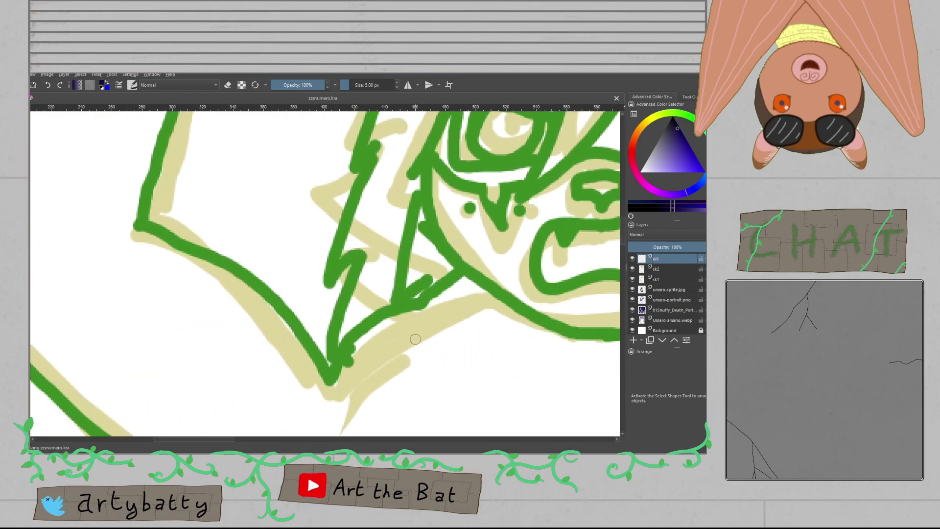
{"action": "mouse_move", "coordinate": [329, 364]}
{"action": "left_mouse_down"}
{"action": "mouse_move", "coordinate": [349, 265]}
{"action": "mouse_move", "coordinate": [333, 282]}
{"action": "mouse_move", "coordinate": [337, 255]}
{"action": "mouse_move", "coordinate": [359, 169]}
{"action": "mouse_move", "coordinate": [276, 339]}
{"action": "mouse_move", "coordinate": [333, 178]}
{"action": "left_mouse_up"}
{"action": "left_click_drag", "start_coordinate": [414, 156], "coordinate": [379, 284]}
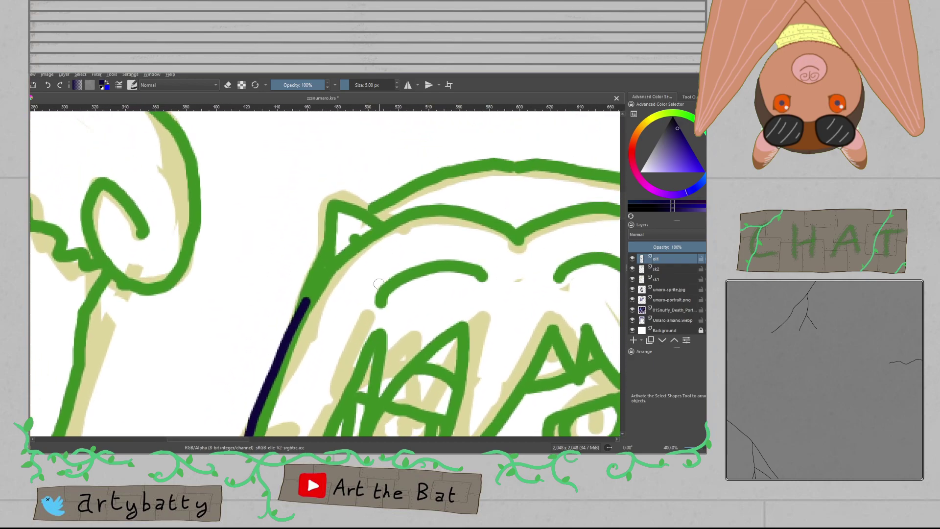
{"action": "mouse_move", "coordinate": [310, 293]}
{"action": "left_mouse_down"}
{"action": "mouse_move", "coordinate": [321, 231]}
{"action": "mouse_move", "coordinate": [345, 205]}
{"action": "mouse_move", "coordinate": [367, 213]}
{"action": "mouse_move", "coordinate": [98, 257]}
{"action": "left_mouse_up"}
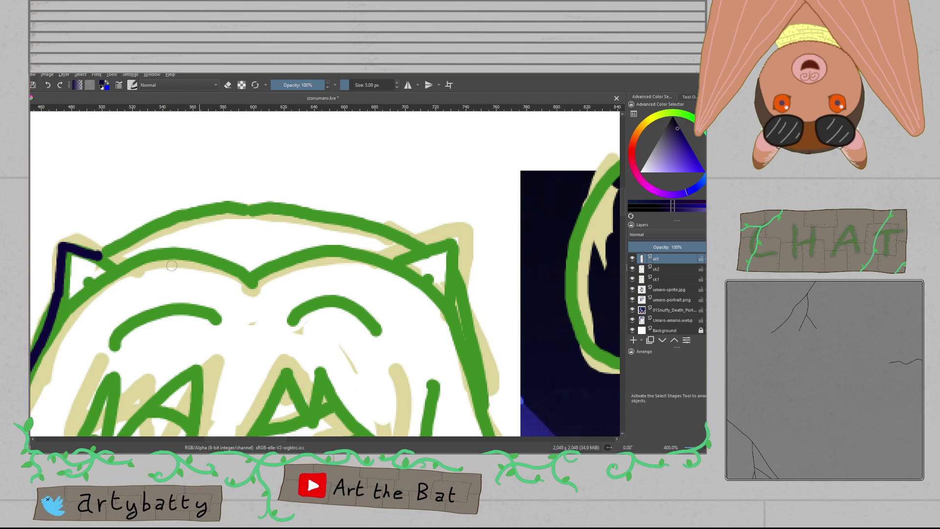
{"action": "mouse_move", "coordinate": [98, 256]}
{"action": "left_mouse_down"}
{"action": "mouse_move", "coordinate": [143, 224]}
{"action": "mouse_move", "coordinate": [220, 204]}
{"action": "mouse_move", "coordinate": [252, 220]}
{"action": "mouse_move", "coordinate": [316, 209]}
{"action": "mouse_move", "coordinate": [352, 218]}
{"action": "left_mouse_up"}
{"action": "key", "text": "ctrl+z"}
Step: Try to trace the right half of the head's top in navy from the centre dip to the right ear's base
{"action": "mouse_move", "coordinate": [250, 215]}
{"action": "left_mouse_down"}
{"action": "mouse_move", "coordinate": [284, 209]}
{"action": "mouse_move", "coordinate": [367, 229]}
{"action": "mouse_move", "coordinate": [409, 253]}
{"action": "left_mouse_up"}
{"action": "key", "text": "ctrl+z"}
{"action": "mouse_move", "coordinate": [251, 216]}
{"action": "left_mouse_down"}
{"action": "mouse_move", "coordinate": [351, 216]}
{"action": "mouse_move", "coordinate": [405, 247]}
{"action": "left_mouse_up"}
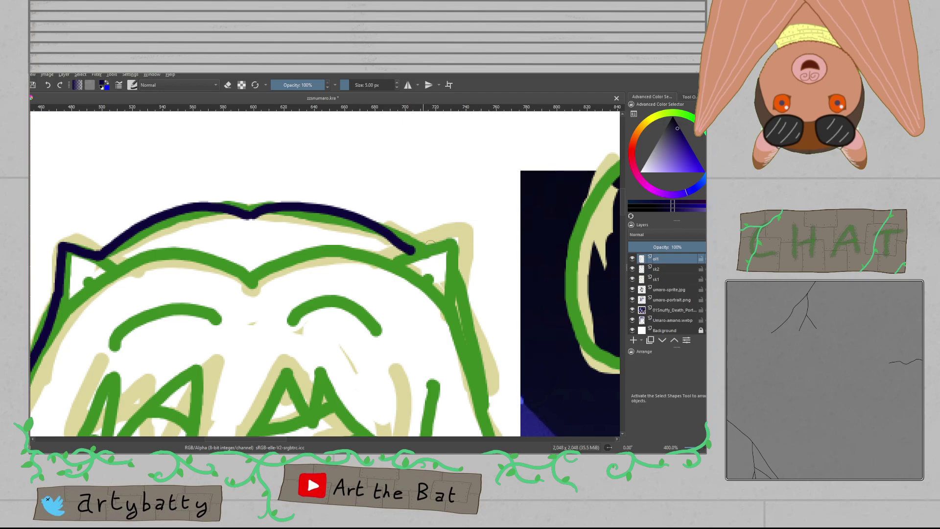
{"action": "key", "text": "ctrl+z"}
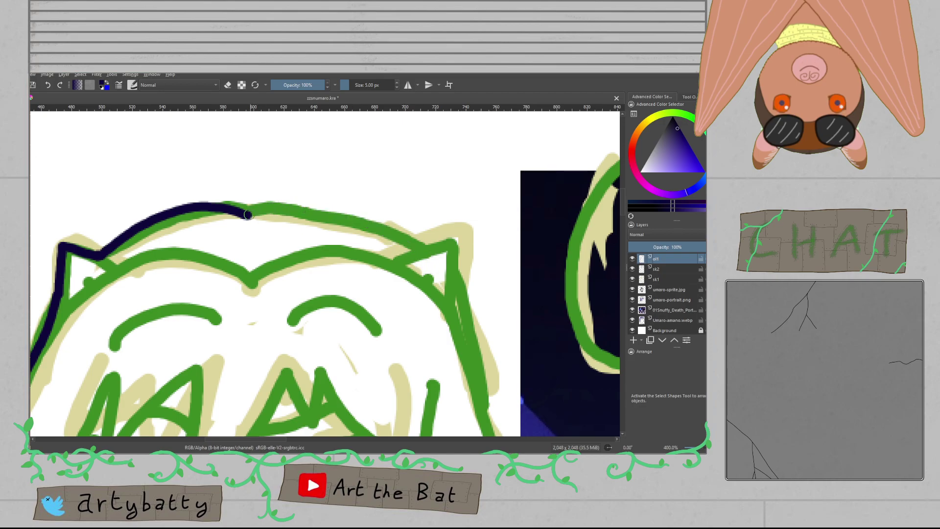
{"action": "mouse_move", "coordinate": [249, 215]}
{"action": "left_mouse_down"}
{"action": "mouse_move", "coordinate": [295, 202]}
{"action": "mouse_move", "coordinate": [415, 247]}
{"action": "left_mouse_up"}
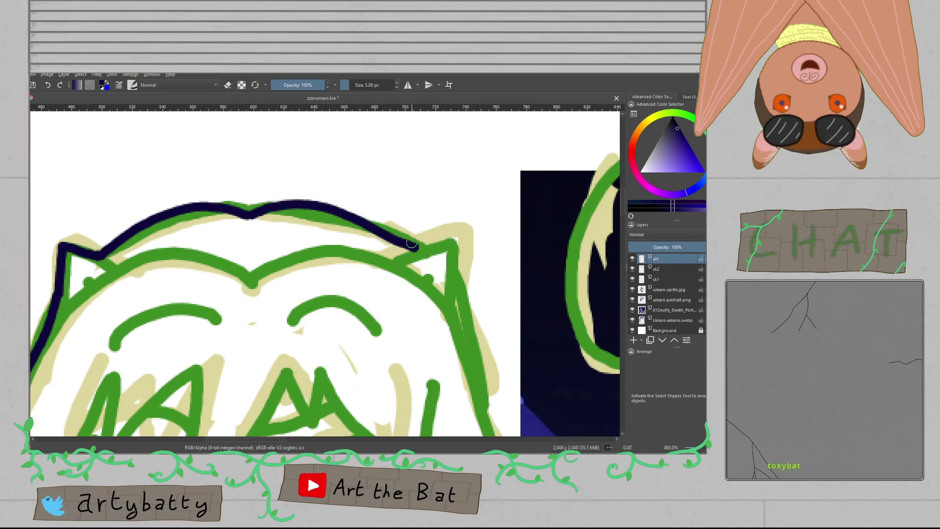
{"action": "key", "text": "ctrl+z"}
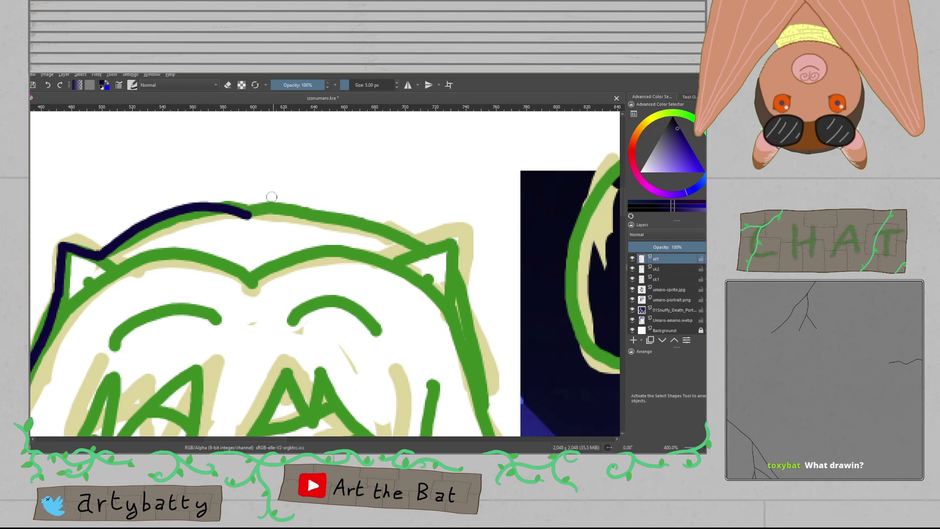
Step: Ink the right half of the head's top outline in dark navy, from the centre notch to the right ear's tip
{"action": "mouse_move", "coordinate": [253, 219]}
{"action": "left_mouse_down"}
{"action": "mouse_move", "coordinate": [321, 205]}
{"action": "mouse_move", "coordinate": [412, 245]}
{"action": "mouse_move", "coordinate": [365, 232]}
{"action": "left_mouse_up"}
{"action": "scroll", "coordinate": [358, 261], "scroll_direction": "down", "scroll_amount": 3}
{"action": "left_click_drag", "start_coordinate": [487, 346], "coordinate": [343, 302]}
{"action": "mouse_move", "coordinate": [403, 409]}
{"action": "left_mouse_down"}
{"action": "mouse_move", "coordinate": [295, 288]}
{"action": "mouse_move", "coordinate": [293, 248]}
{"action": "mouse_move", "coordinate": [277, 265]}
{"action": "left_mouse_up"}
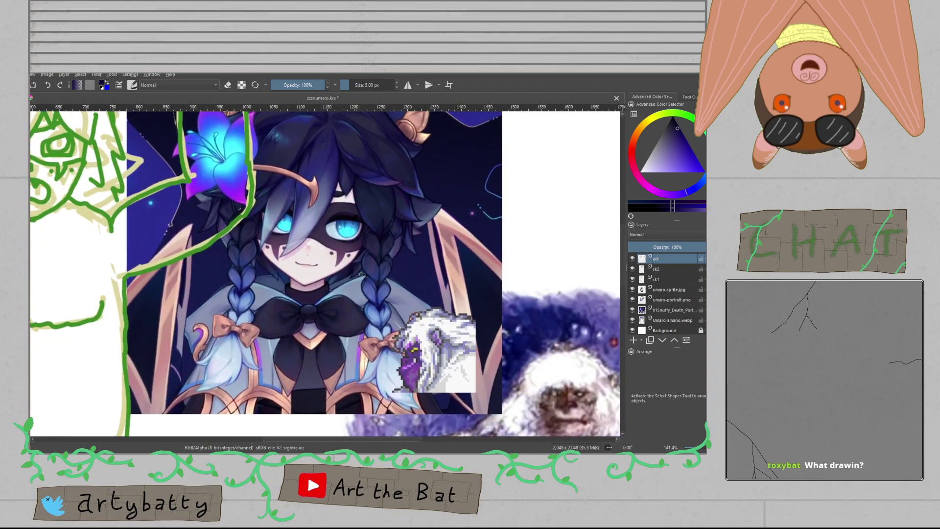
{"action": "left_click_drag", "start_coordinate": [556, 438], "coordinate": [389, 325]}
{"action": "left_click_drag", "start_coordinate": [246, 179], "coordinate": [313, 272]}
{"action": "left_click_drag", "start_coordinate": [357, 357], "coordinate": [405, 179]}
{"action": "scroll", "coordinate": [433, 380], "scroll_direction": "up", "scroll_amount": 3}
{"action": "scroll", "coordinate": [410, 174], "scroll_direction": "up", "scroll_amount": 4}
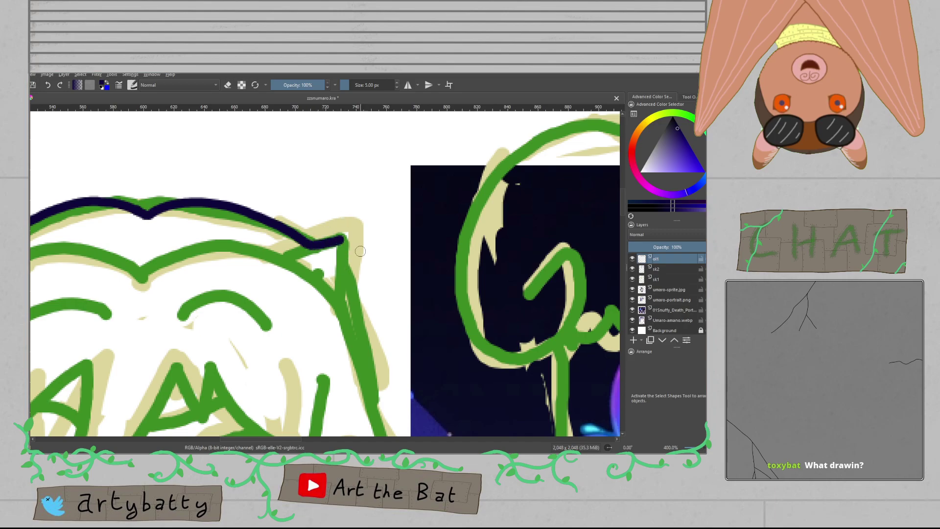
Step: Ink the right ear's outer edge and the hair's side down to its first jagged tip
{"action": "left_click_drag", "start_coordinate": [344, 262], "coordinate": [333, 238]}
{"action": "left_click_drag", "start_coordinate": [407, 349], "coordinate": [374, 281]}
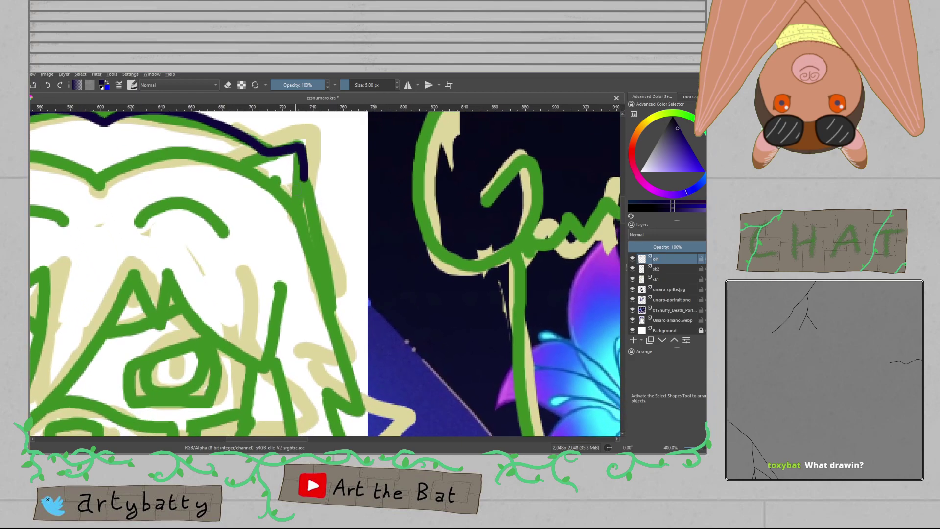
{"action": "mouse_move", "coordinate": [305, 181]}
{"action": "left_mouse_down"}
{"action": "mouse_move", "coordinate": [328, 300]}
{"action": "mouse_move", "coordinate": [361, 399]}
{"action": "mouse_move", "coordinate": [362, 177]}
{"action": "mouse_move", "coordinate": [367, 183]}
{"action": "mouse_move", "coordinate": [365, 195]}
{"action": "mouse_move", "coordinate": [332, 173]}
{"action": "left_mouse_up"}
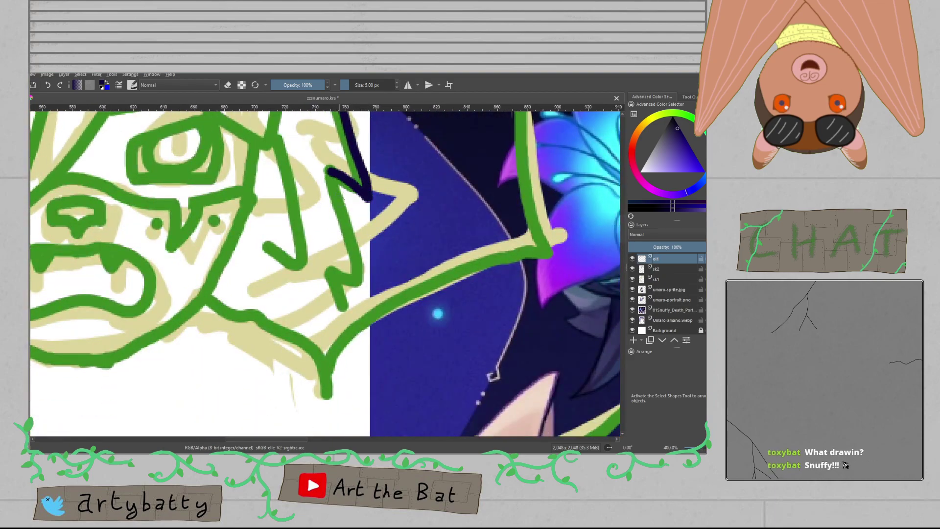
Step: Ink the remaining jagged hair points on the right side and the right upper arm's top edge out to the elbow
{"action": "mouse_move", "coordinate": [332, 176]}
{"action": "left_mouse_down"}
{"action": "mouse_move", "coordinate": [360, 281]}
{"action": "mouse_move", "coordinate": [332, 270]}
{"action": "mouse_move", "coordinate": [345, 301]}
{"action": "left_mouse_up"}
{"action": "left_click_drag", "start_coordinate": [522, 200], "coordinate": [419, 210]}
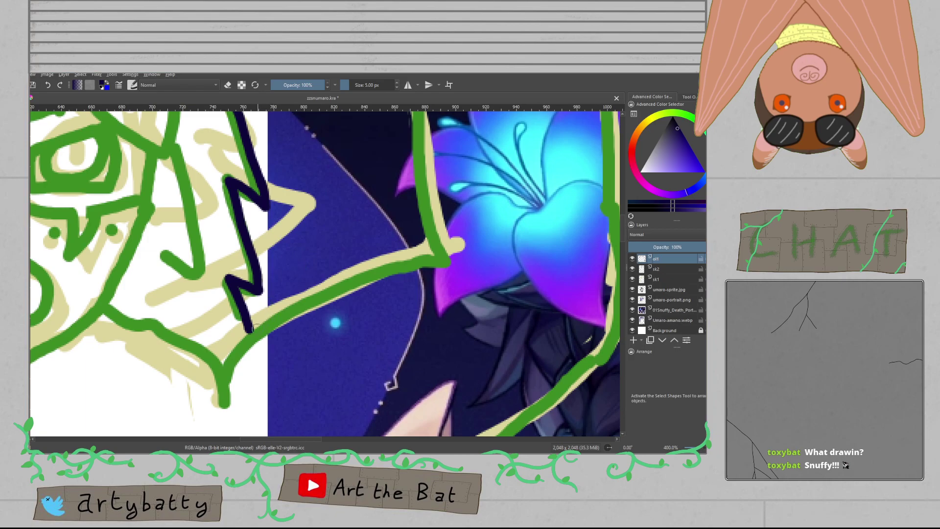
{"action": "mouse_move", "coordinate": [250, 332]}
{"action": "left_mouse_down"}
{"action": "mouse_move", "coordinate": [336, 287]}
{"action": "mouse_move", "coordinate": [431, 258]}
{"action": "left_mouse_up"}
{"action": "left_click_drag", "start_coordinate": [444, 115], "coordinate": [385, 247]}
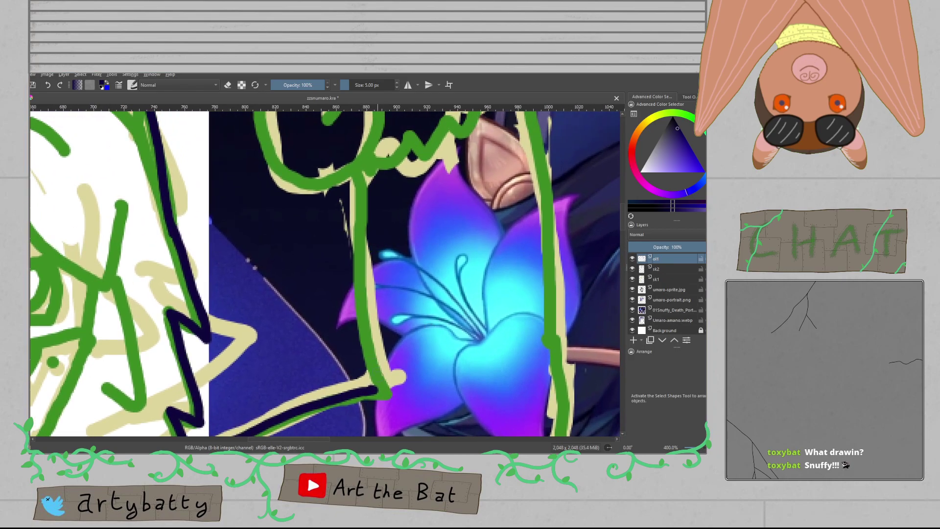
{"action": "left_click_drag", "start_coordinate": [376, 391], "coordinate": [349, 281]}
{"action": "key", "text": "ctrl+z"}
{"action": "left_click_drag", "start_coordinate": [377, 390], "coordinate": [362, 335]}
{"action": "key", "text": "ctrl+z"}
Step: Hide the Snuffy_Death reference image layer and ink the right forearm's inner edge up to the fist
{"action": "left_click", "coordinate": [632, 310]}
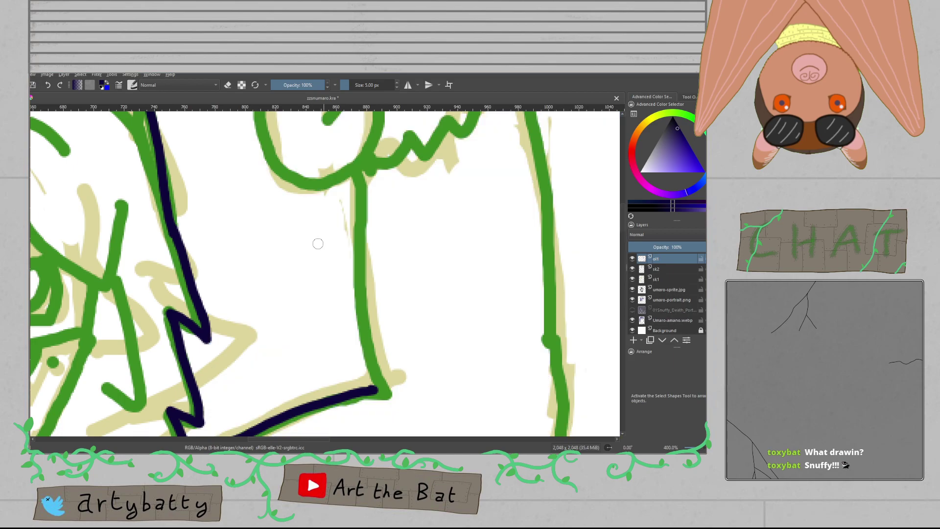
{"action": "mouse_move", "coordinate": [377, 391]}
{"action": "left_mouse_down"}
{"action": "mouse_move", "coordinate": [357, 340]}
{"action": "mouse_move", "coordinate": [357, 184]}
{"action": "mouse_move", "coordinate": [348, 319]}
{"action": "mouse_move", "coordinate": [333, 294]}
{"action": "mouse_move", "coordinate": [309, 342]}
{"action": "mouse_move", "coordinate": [265, 381]}
{"action": "left_mouse_up"}
{"action": "key", "text": "ctrl+z"}
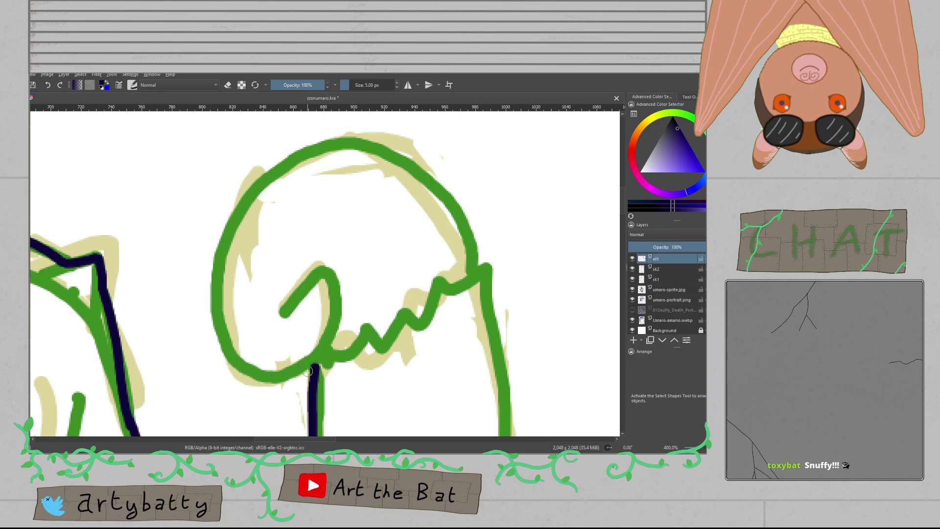
{"action": "left_click_drag", "start_coordinate": [314, 364], "coordinate": [250, 380]}
{"action": "key", "text": "ctrl+z"}
{"action": "mouse_move", "coordinate": [315, 360]}
{"action": "left_mouse_down"}
{"action": "mouse_move", "coordinate": [267, 374]}
{"action": "mouse_move", "coordinate": [267, 382]}
{"action": "mouse_move", "coordinate": [240, 368]}
{"action": "mouse_move", "coordinate": [226, 338]}
{"action": "mouse_move", "coordinate": [219, 275]}
{"action": "mouse_move", "coordinate": [234, 220]}
{"action": "mouse_move", "coordinate": [279, 175]}
{"action": "mouse_move", "coordinate": [333, 144]}
{"action": "mouse_move", "coordinate": [387, 146]}
{"action": "mouse_move", "coordinate": [442, 198]}
{"action": "mouse_move", "coordinate": [474, 263]}
{"action": "left_mouse_up"}
{"action": "key", "text": "ctrl+z"}
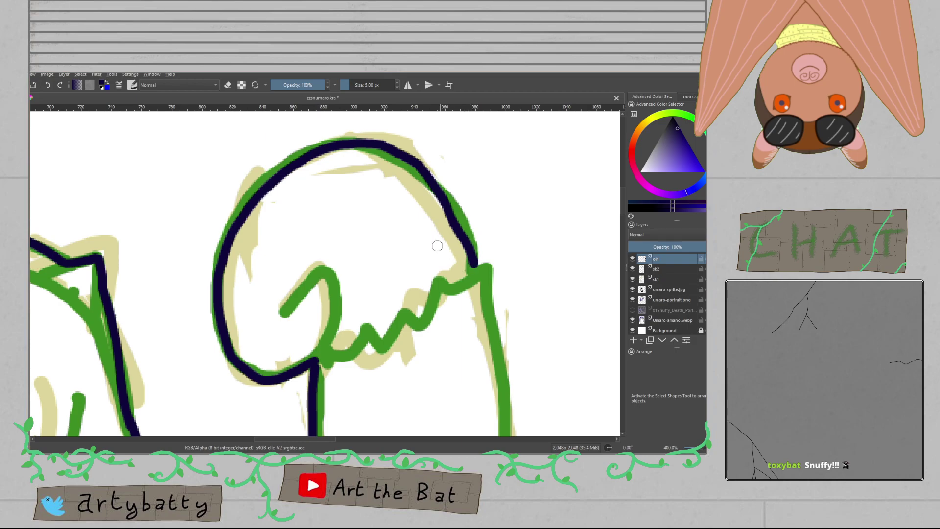
{"action": "key", "text": "ctrl+z"}
Step: Ink the rounded outer contour of the right raised fist from the inner wrist to the outer wrist
{"action": "mouse_move", "coordinate": [315, 365]}
{"action": "left_mouse_down"}
{"action": "mouse_move", "coordinate": [259, 379]}
{"action": "mouse_move", "coordinate": [237, 365]}
{"action": "mouse_move", "coordinate": [219, 276]}
{"action": "mouse_move", "coordinate": [231, 228]}
{"action": "mouse_move", "coordinate": [270, 178]}
{"action": "mouse_move", "coordinate": [305, 154]}
{"action": "mouse_move", "coordinate": [386, 155]}
{"action": "mouse_move", "coordinate": [457, 219]}
{"action": "mouse_move", "coordinate": [475, 263]}
{"action": "mouse_move", "coordinate": [366, 254]}
{"action": "mouse_move", "coordinate": [404, 306]}
{"action": "left_mouse_up"}
{"action": "scroll", "coordinate": [402, 306], "scroll_direction": "down", "scroll_amount": 1}
{"action": "scroll", "coordinate": [402, 307], "scroll_direction": "down", "scroll_amount": 6}
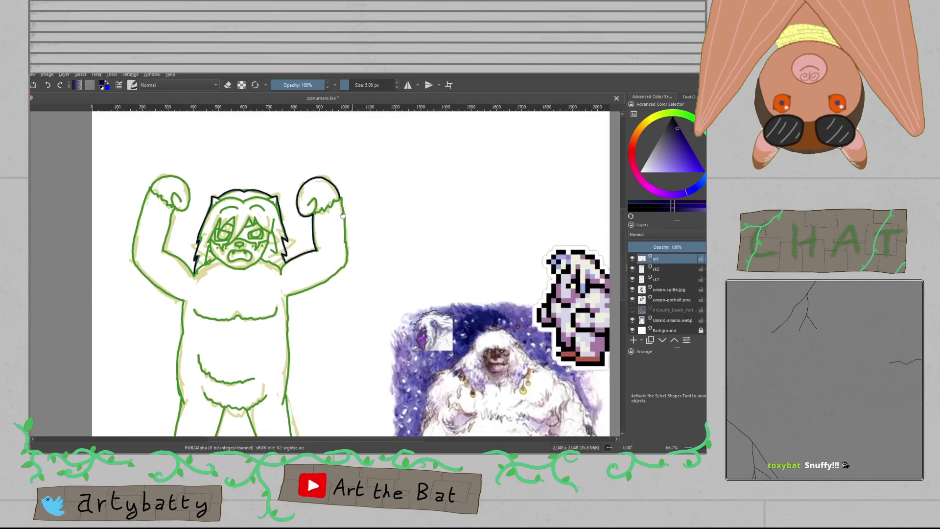
Step: Ink the right arm's outer edge from the wrist to the elbow and its underside back to the body
{"action": "left_click_drag", "start_coordinate": [309, 271], "coordinate": [340, 324]}
{"action": "scroll", "coordinate": [339, 325], "scroll_direction": "up", "scroll_amount": 5}
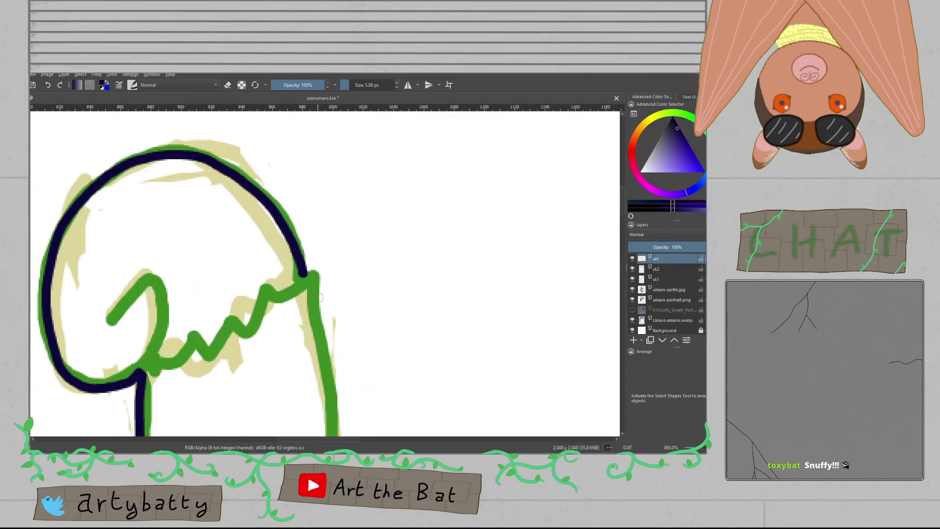
{"action": "mouse_move", "coordinate": [300, 276]}
{"action": "left_mouse_down"}
{"action": "mouse_move", "coordinate": [315, 267]}
{"action": "mouse_move", "coordinate": [318, 303]}
{"action": "mouse_move", "coordinate": [321, 211]}
{"action": "mouse_move", "coordinate": [344, 313]}
{"action": "mouse_move", "coordinate": [343, 380]}
{"action": "mouse_move", "coordinate": [343, 325]}
{"action": "mouse_move", "coordinate": [375, 270]}
{"action": "left_mouse_up"}
{"action": "mouse_move", "coordinate": [350, 202]}
{"action": "left_mouse_down"}
{"action": "mouse_move", "coordinate": [360, 372]}
{"action": "mouse_move", "coordinate": [342, 409]}
{"action": "mouse_move", "coordinate": [456, 180]}
{"action": "left_mouse_up"}
{"action": "mouse_move", "coordinate": [128, 365]}
{"action": "left_mouse_down"}
{"action": "mouse_move", "coordinate": [267, 325]}
{"action": "mouse_move", "coordinate": [410, 230]}
{"action": "left_mouse_up"}
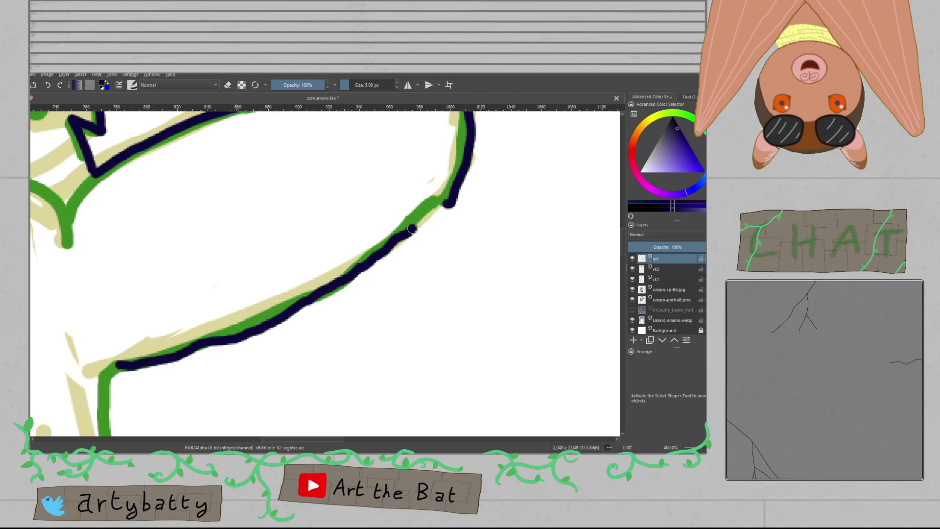
Step: Ink the torso's right side from below the armpit down to the hip, following the green sketch
{"action": "mouse_move", "coordinate": [251, 281]}
{"action": "left_mouse_down"}
{"action": "mouse_move", "coordinate": [432, 254]}
{"action": "mouse_move", "coordinate": [479, 226]}
{"action": "left_mouse_up"}
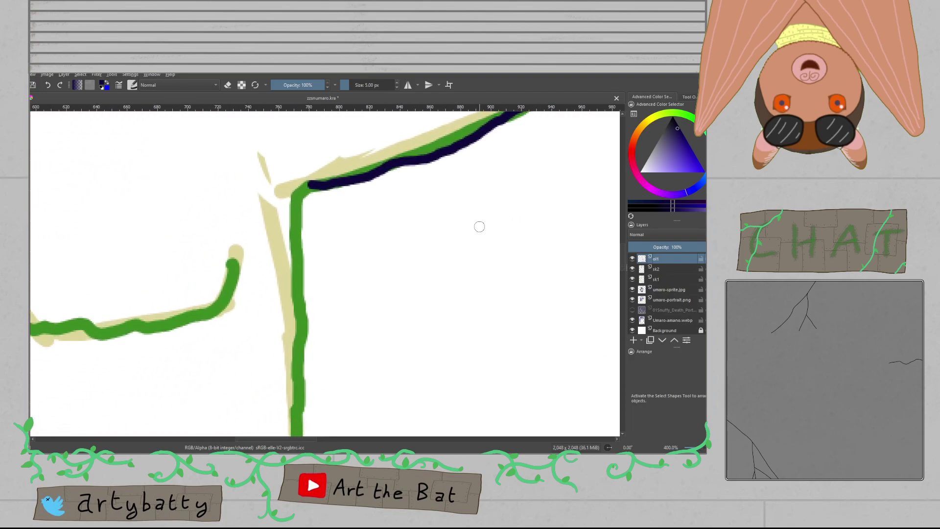
{"action": "mouse_move", "coordinate": [311, 193]}
{"action": "left_mouse_down"}
{"action": "mouse_move", "coordinate": [298, 257]}
{"action": "mouse_move", "coordinate": [303, 393]}
{"action": "mouse_move", "coordinate": [319, 202]}
{"action": "mouse_move", "coordinate": [329, 348]}
{"action": "left_mouse_up"}
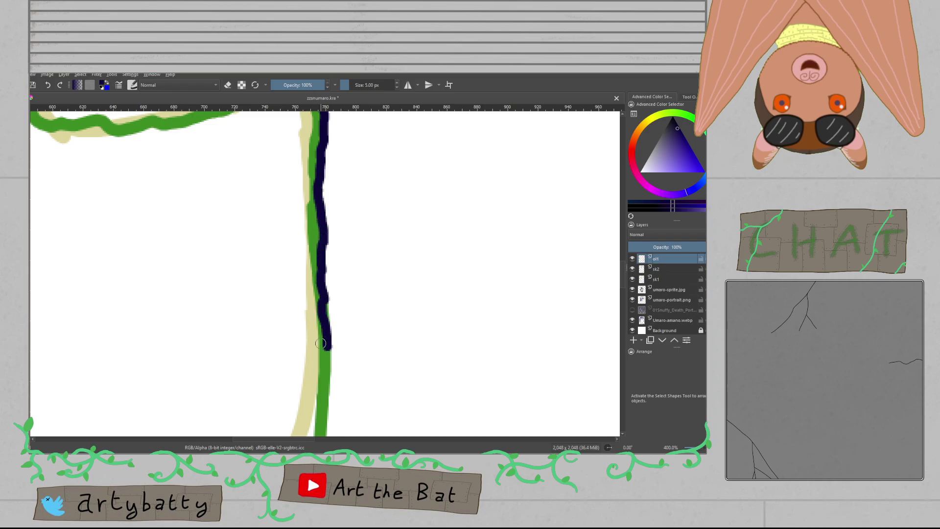
{"action": "left_click_drag", "start_coordinate": [319, 255], "coordinate": [324, 186]}
{"action": "mouse_move", "coordinate": [446, 340]}
{"action": "left_mouse_down"}
{"action": "mouse_move", "coordinate": [454, 302]}
{"action": "mouse_move", "coordinate": [496, 232]}
{"action": "left_mouse_up"}
{"action": "left_click_drag", "start_coordinate": [385, 159], "coordinate": [374, 293]}
{"action": "key", "text": "ctrl+z"}
{"action": "left_click_drag", "start_coordinate": [387, 170], "coordinate": [369, 356]}
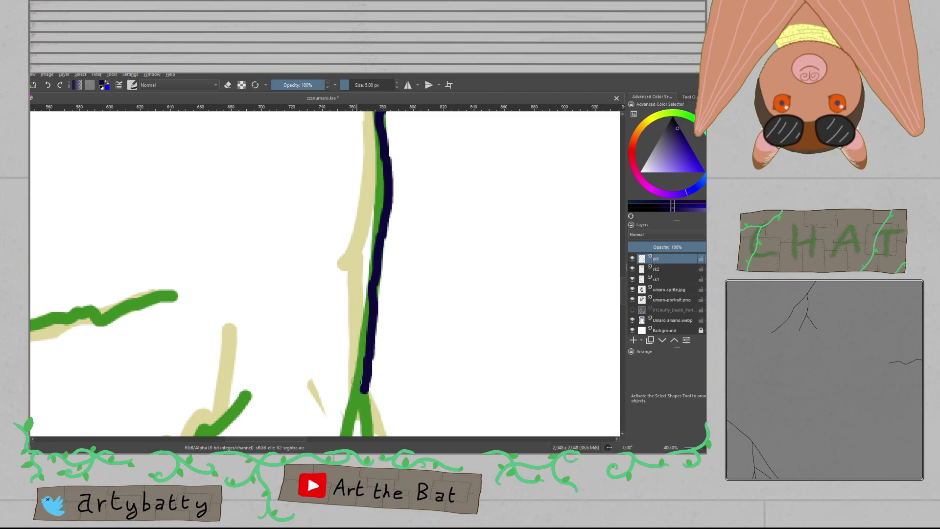
Step: Ink the right leg's outer edge from the hip to the ankle, including the fur notch above the foot
{"action": "mouse_move", "coordinate": [382, 415]}
{"action": "left_mouse_down"}
{"action": "mouse_move", "coordinate": [365, 311]}
{"action": "mouse_move", "coordinate": [361, 184]}
{"action": "mouse_move", "coordinate": [304, 167]}
{"action": "mouse_move", "coordinate": [345, 430]}
{"action": "mouse_move", "coordinate": [350, 219]}
{"action": "left_mouse_up"}
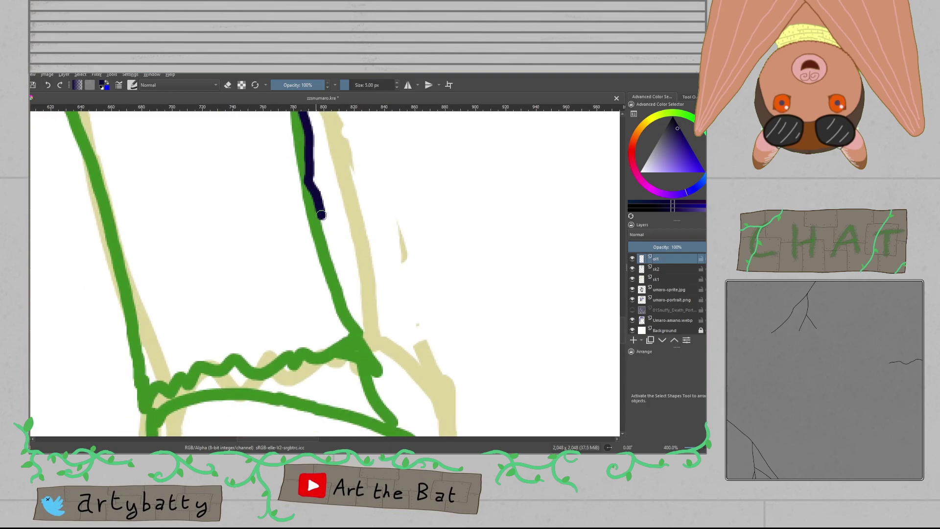
{"action": "left_click_drag", "start_coordinate": [326, 253], "coordinate": [363, 346]}
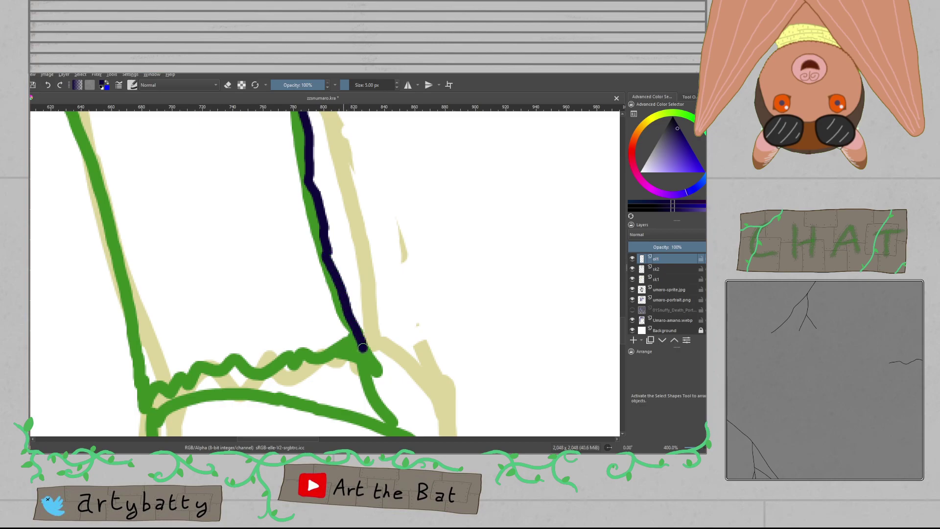
{"action": "scroll", "coordinate": [325, 273], "scroll_direction": "down", "scroll_amount": 4}
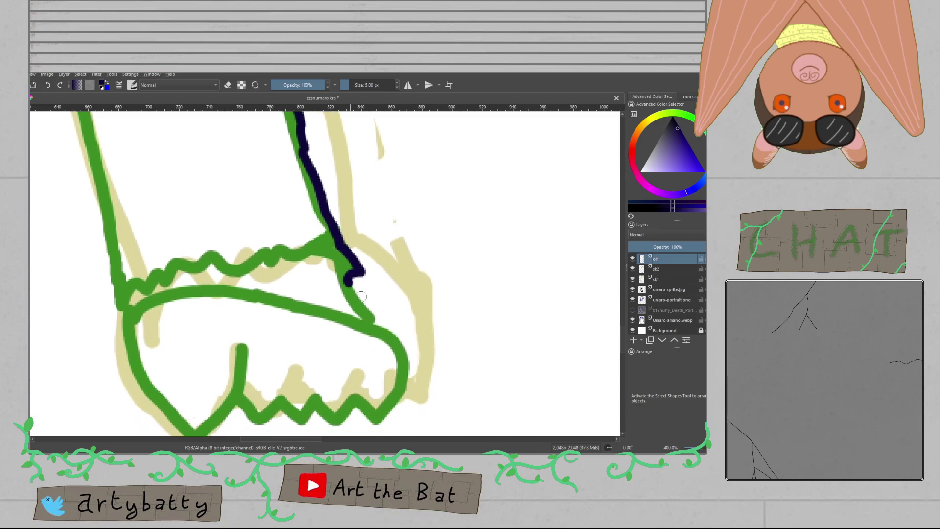
{"action": "left_click_drag", "start_coordinate": [347, 224], "coordinate": [373, 266]}
Step: Ink the right foot's outline, with the pointed big toe, jagged smaller toes and rounded outer side
{"action": "mouse_move", "coordinate": [126, 249]}
{"action": "left_mouse_down"}
{"action": "mouse_move", "coordinate": [135, 321]}
{"action": "mouse_move", "coordinate": [198, 378]}
{"action": "left_mouse_up"}
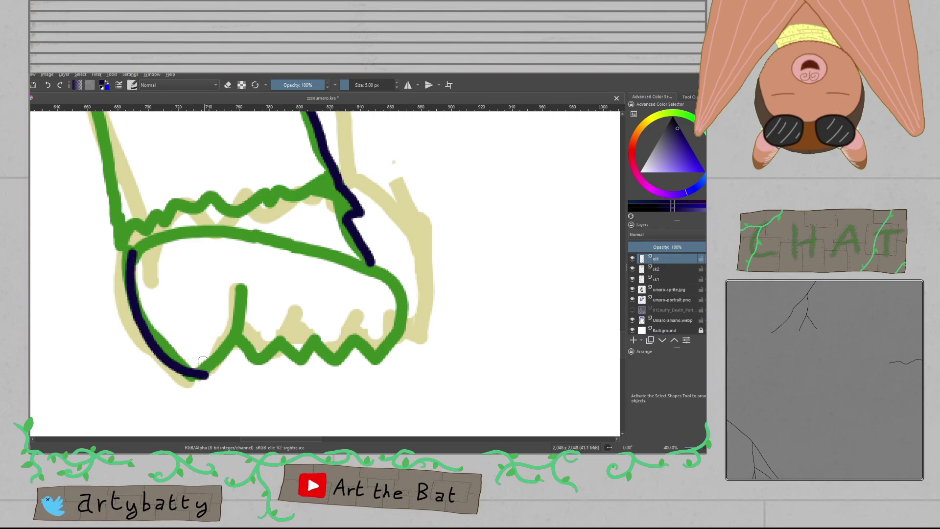
{"action": "key", "text": "ctrl+z"}
{"action": "mouse_move", "coordinate": [127, 260]}
{"action": "left_mouse_down"}
{"action": "mouse_move", "coordinate": [135, 328]}
{"action": "mouse_move", "coordinate": [198, 375]}
{"action": "mouse_move", "coordinate": [243, 331]}
{"action": "left_mouse_up"}
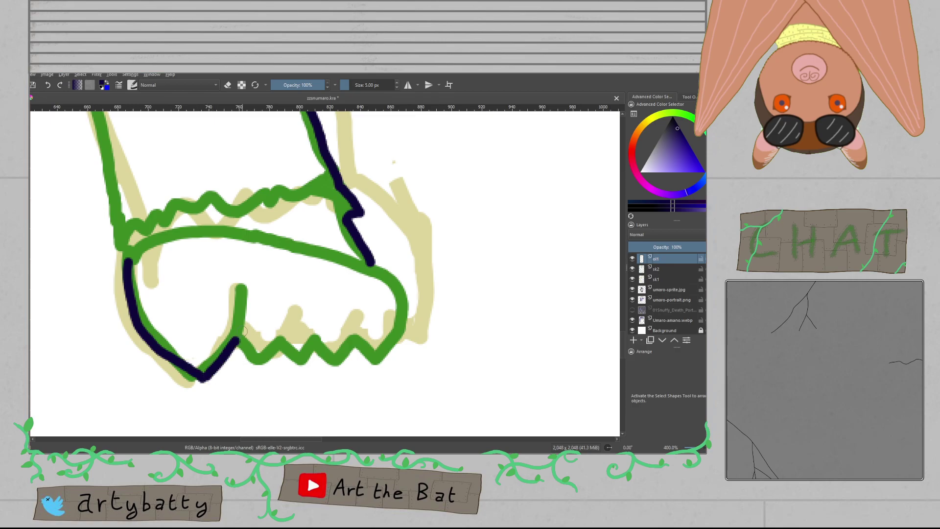
{"action": "mouse_move", "coordinate": [260, 361]}
{"action": "left_mouse_down"}
{"action": "mouse_move", "coordinate": [302, 343]}
{"action": "mouse_move", "coordinate": [274, 352]}
{"action": "mouse_move", "coordinate": [297, 364]}
{"action": "mouse_move", "coordinate": [317, 348]}
{"action": "mouse_move", "coordinate": [340, 358]}
{"action": "mouse_move", "coordinate": [354, 344]}
{"action": "mouse_move", "coordinate": [368, 367]}
{"action": "mouse_move", "coordinate": [394, 329]}
{"action": "mouse_move", "coordinate": [396, 304]}
{"action": "mouse_move", "coordinate": [372, 266]}
{"action": "left_mouse_up"}
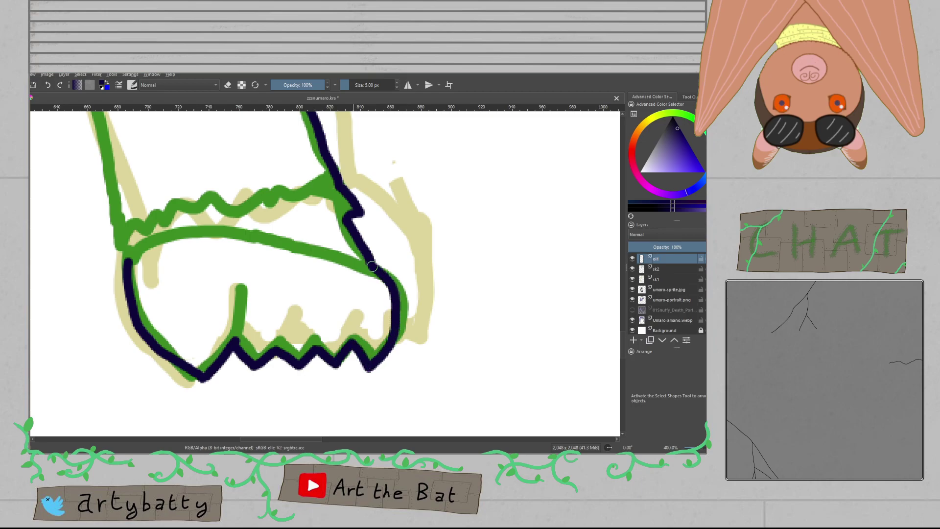
Step: Ink both legs' inner edges and the wavy fur edge that joins them at the crotch
{"action": "mouse_move", "coordinate": [183, 263]}
{"action": "left_mouse_down"}
{"action": "mouse_move", "coordinate": [306, 292]}
{"action": "mouse_move", "coordinate": [364, 329]}
{"action": "mouse_move", "coordinate": [335, 317]}
{"action": "mouse_move", "coordinate": [323, 328]}
{"action": "mouse_move", "coordinate": [311, 225]}
{"action": "mouse_move", "coordinate": [439, 332]}
{"action": "left_mouse_up"}
{"action": "mouse_move", "coordinate": [399, 372]}
{"action": "left_mouse_down"}
{"action": "mouse_move", "coordinate": [379, 276]}
{"action": "mouse_move", "coordinate": [333, 163]}
{"action": "mouse_move", "coordinate": [414, 330]}
{"action": "mouse_move", "coordinate": [395, 268]}
{"action": "left_mouse_up"}
{"action": "mouse_move", "coordinate": [252, 250]}
{"action": "left_mouse_down"}
{"action": "mouse_move", "coordinate": [380, 258]}
{"action": "mouse_move", "coordinate": [478, 208]}
{"action": "left_mouse_up"}
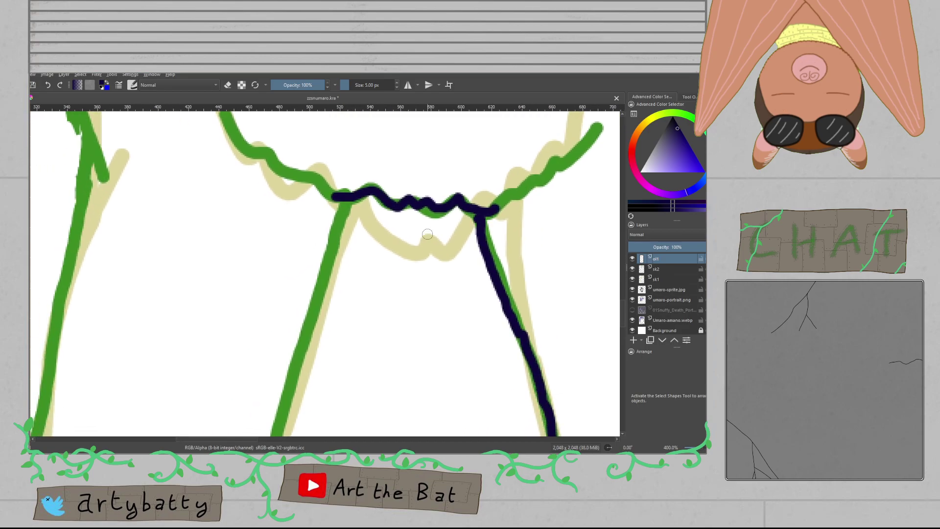
{"action": "mouse_move", "coordinate": [346, 199]}
{"action": "left_mouse_down"}
{"action": "mouse_move", "coordinate": [293, 378]}
{"action": "mouse_move", "coordinate": [277, 399]}
{"action": "mouse_move", "coordinate": [374, 259]}
{"action": "mouse_move", "coordinate": [447, 204]}
{"action": "mouse_move", "coordinate": [460, 170]}
{"action": "mouse_move", "coordinate": [410, 175]}
{"action": "mouse_move", "coordinate": [387, 240]}
{"action": "mouse_move", "coordinate": [378, 361]}
{"action": "mouse_move", "coordinate": [409, 273]}
{"action": "mouse_move", "coordinate": [433, 244]}
{"action": "mouse_move", "coordinate": [427, 238]}
{"action": "left_mouse_up"}
{"action": "scroll", "coordinate": [439, 232], "scroll_direction": "down", "scroll_amount": 3}
{"action": "scroll", "coordinate": [426, 238], "scroll_direction": "up", "scroll_amount": 4}
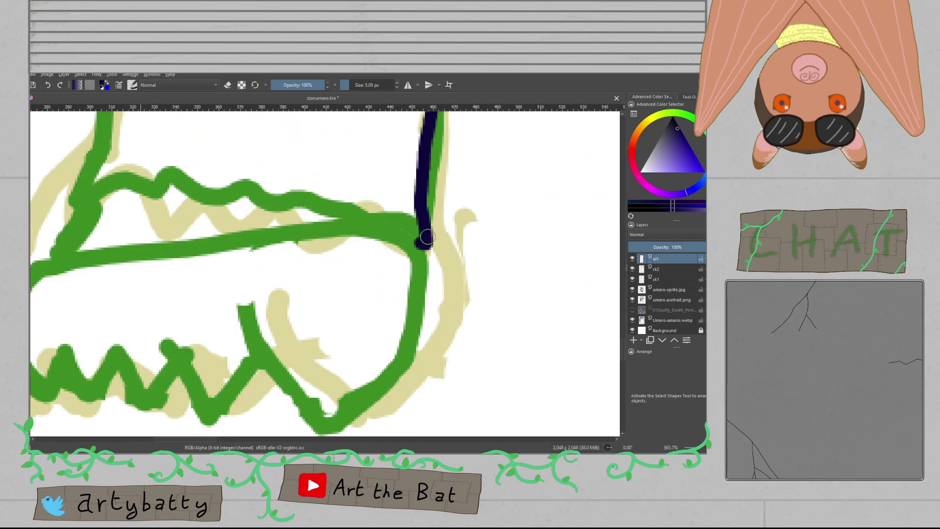
Step: Save the drawing, and ink the left foot with its jagged toes and the left leg's outer edge up to the hip
{"action": "scroll", "coordinate": [426, 238], "scroll_direction": "down", "scroll_amount": 1}
{"action": "key", "text": "ctrl+s"}
{"action": "mouse_move", "coordinate": [424, 241]}
{"action": "left_mouse_down"}
{"action": "mouse_move", "coordinate": [378, 360]}
{"action": "mouse_move", "coordinate": [362, 371]}
{"action": "mouse_move", "coordinate": [341, 363]}
{"action": "mouse_move", "coordinate": [309, 320]}
{"action": "mouse_move", "coordinate": [279, 360]}
{"action": "mouse_move", "coordinate": [264, 340]}
{"action": "mouse_move", "coordinate": [226, 356]}
{"action": "mouse_move", "coordinate": [211, 325]}
{"action": "left_mouse_up"}
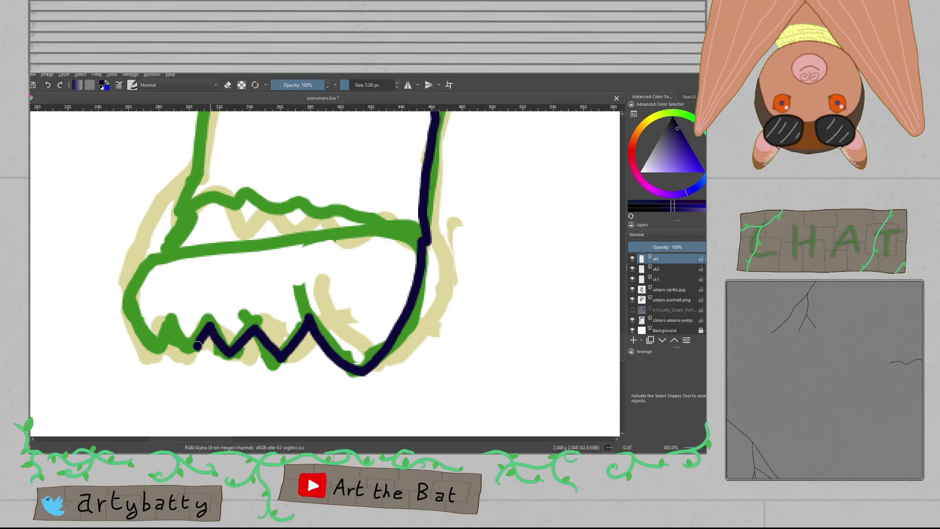
{"action": "mouse_move", "coordinate": [156, 345]}
{"action": "left_mouse_down"}
{"action": "mouse_move", "coordinate": [131, 308]}
{"action": "mouse_move", "coordinate": [184, 216]}
{"action": "mouse_move", "coordinate": [191, 174]}
{"action": "mouse_move", "coordinate": [252, 329]}
{"action": "mouse_move", "coordinate": [278, 140]}
{"action": "mouse_move", "coordinate": [287, 297]}
{"action": "mouse_move", "coordinate": [321, 148]}
{"action": "mouse_move", "coordinate": [329, 318]}
{"action": "mouse_move", "coordinate": [342, 229]}
{"action": "left_mouse_up"}
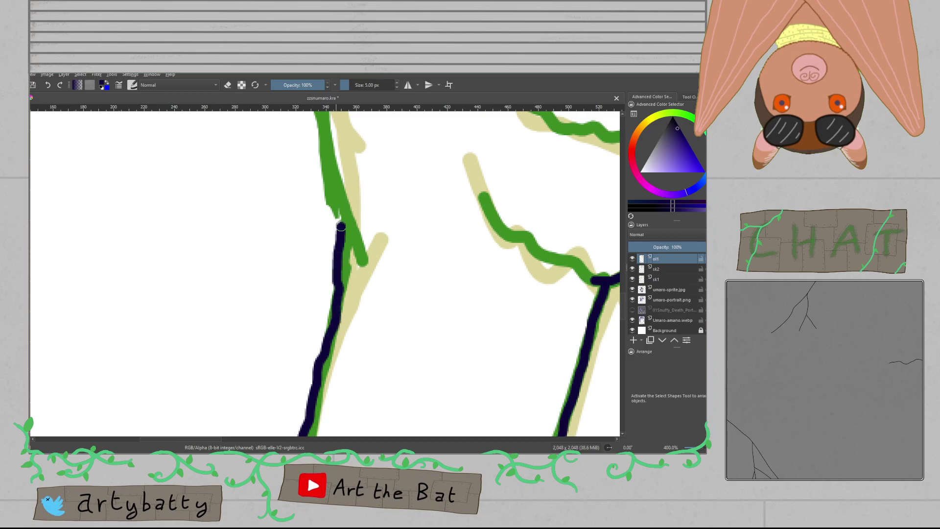
Step: Save the drawing and ink the torso's left side from the hip up towards the armpit
{"action": "left_click_drag", "start_coordinate": [395, 125], "coordinate": [412, 291]}
{"action": "key", "text": "ctrl+s"}
{"action": "mouse_move", "coordinate": [360, 382]}
{"action": "left_mouse_down"}
{"action": "mouse_move", "coordinate": [339, 287]}
{"action": "mouse_move", "coordinate": [341, 126]}
{"action": "left_mouse_up"}
{"action": "left_click_drag", "start_coordinate": [396, 243], "coordinate": [395, 290]}
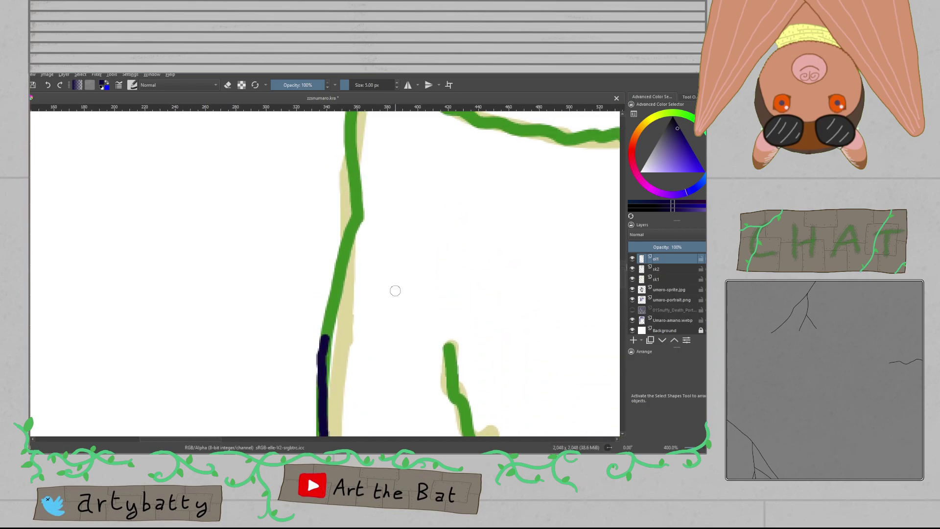
{"action": "mouse_move", "coordinate": [325, 337]}
{"action": "left_mouse_down"}
{"action": "mouse_move", "coordinate": [354, 217]}
{"action": "mouse_move", "coordinate": [345, 123]}
{"action": "left_mouse_up"}
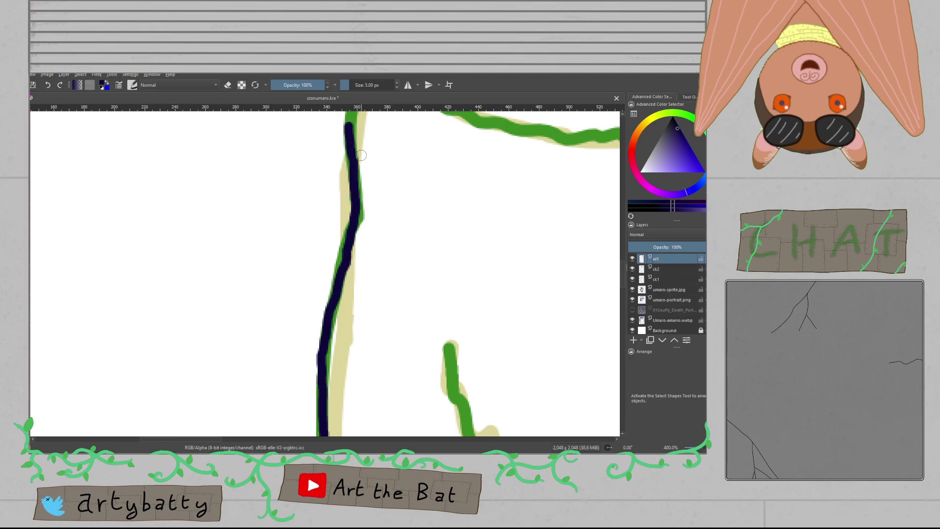
Step: Ink the left raised arm's underside, outer edge, fist and inner edge back to the hair, and save the drawing
{"action": "mouse_move", "coordinate": [362, 166]}
{"action": "left_mouse_down"}
{"action": "mouse_move", "coordinate": [405, 331]}
{"action": "mouse_move", "coordinate": [360, 328]}
{"action": "mouse_move", "coordinate": [366, 235]}
{"action": "mouse_move", "coordinate": [410, 365]}
{"action": "mouse_move", "coordinate": [331, 335]}
{"action": "mouse_move", "coordinate": [238, 274]}
{"action": "mouse_move", "coordinate": [190, 234]}
{"action": "mouse_move", "coordinate": [120, 141]}
{"action": "mouse_move", "coordinate": [202, 259]}
{"action": "mouse_move", "coordinate": [330, 350]}
{"action": "mouse_move", "coordinate": [314, 227]}
{"action": "mouse_move", "coordinate": [346, 146]}
{"action": "mouse_move", "coordinate": [311, 251]}
{"action": "left_mouse_up"}
{"action": "left_click_drag", "start_coordinate": [346, 280], "coordinate": [319, 356]}
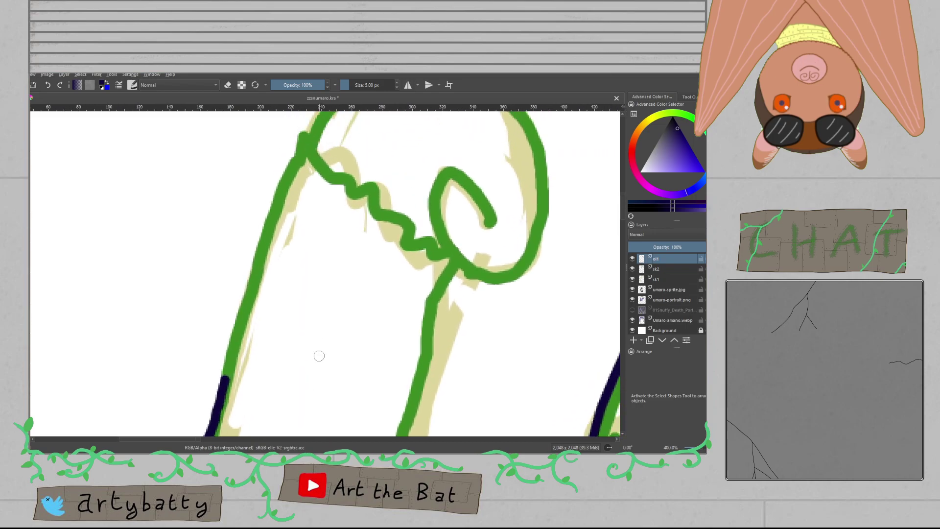
{"action": "left_click_drag", "start_coordinate": [225, 378], "coordinate": [300, 139]}
{"action": "left_click_drag", "start_coordinate": [365, 154], "coordinate": [232, 212]}
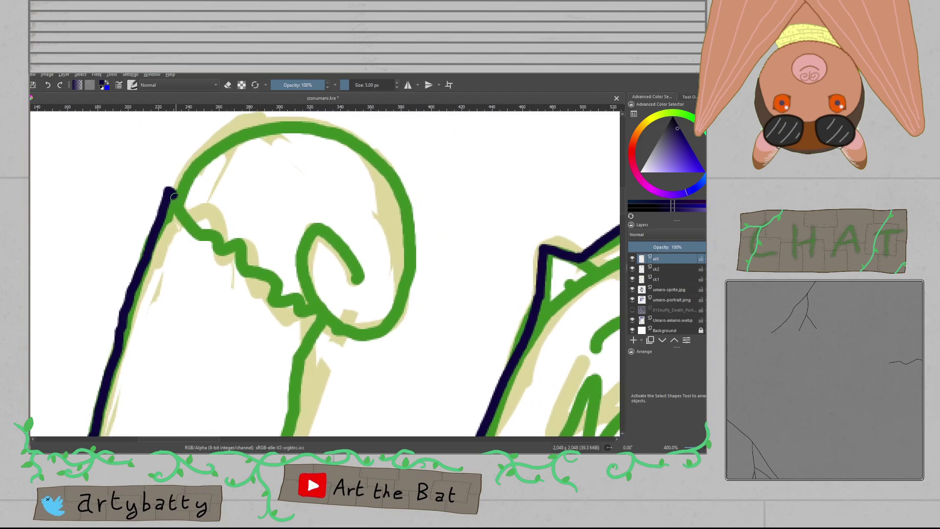
{"action": "mouse_move", "coordinate": [174, 196]}
{"action": "left_mouse_down"}
{"action": "mouse_move", "coordinate": [248, 134]}
{"action": "mouse_move", "coordinate": [303, 130]}
{"action": "mouse_move", "coordinate": [361, 148]}
{"action": "mouse_move", "coordinate": [403, 212]}
{"action": "mouse_move", "coordinate": [403, 285]}
{"action": "mouse_move", "coordinate": [376, 332]}
{"action": "mouse_move", "coordinate": [356, 337]}
{"action": "mouse_move", "coordinate": [334, 326]}
{"action": "mouse_move", "coordinate": [326, 293]}
{"action": "mouse_move", "coordinate": [348, 206]}
{"action": "mouse_move", "coordinate": [311, 358]}
{"action": "mouse_move", "coordinate": [285, 394]}
{"action": "mouse_move", "coordinate": [286, 351]}
{"action": "mouse_move", "coordinate": [314, 271]}
{"action": "mouse_move", "coordinate": [279, 230]}
{"action": "mouse_move", "coordinate": [265, 254]}
{"action": "mouse_move", "coordinate": [275, 270]}
{"action": "mouse_move", "coordinate": [374, 324]}
{"action": "mouse_move", "coordinate": [446, 418]}
{"action": "left_mouse_up"}
{"action": "key", "text": "ctrl+s"}
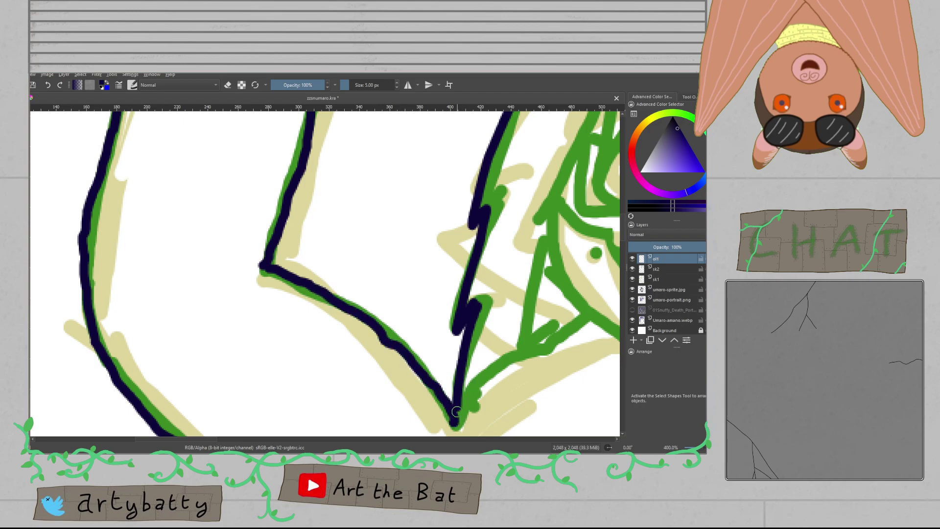
Step: Set the brush size to 3 px and ink the inner hairline from the left ear's base to the centre notch
{"action": "left_click_drag", "start_coordinate": [546, 186], "coordinate": [365, 312]}
{"action": "scroll", "coordinate": [365, 313], "scroll_direction": "down", "scroll_amount": 1}
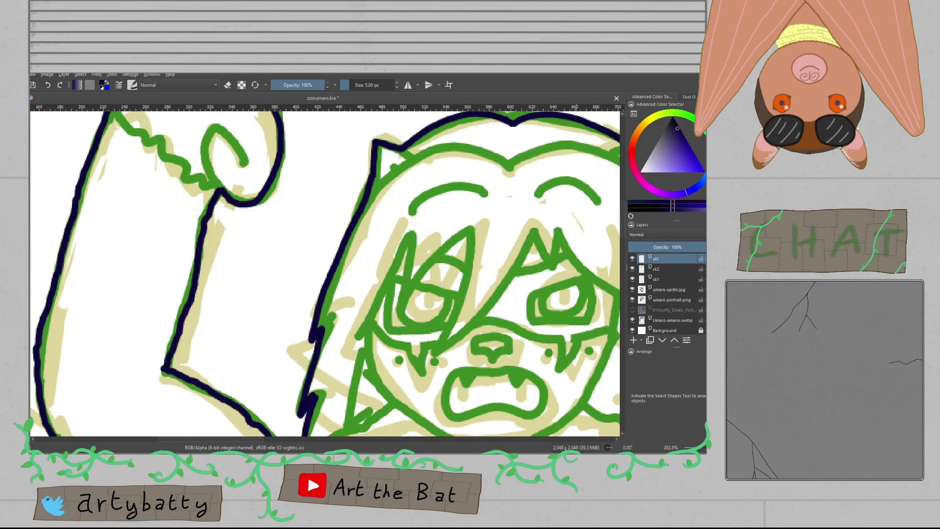
{"action": "left_click_drag", "start_coordinate": [380, 235], "coordinate": [321, 292]}
{"action": "left_click", "coordinate": [398, 87]}
{"action": "left_click", "coordinate": [397, 87]}
{"action": "scroll", "coordinate": [403, 198], "scroll_direction": "up", "scroll_amount": 1}
{"action": "left_click_drag", "start_coordinate": [402, 198], "coordinate": [265, 182]}
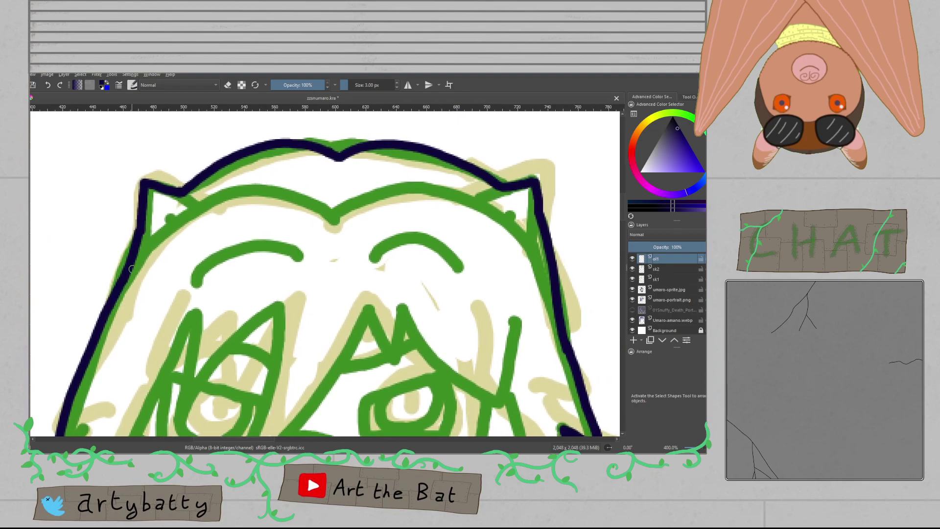
{"action": "mouse_move", "coordinate": [130, 273]}
{"action": "left_mouse_down"}
{"action": "mouse_move", "coordinate": [185, 223]}
{"action": "mouse_move", "coordinate": [238, 200]}
{"action": "left_mouse_up"}
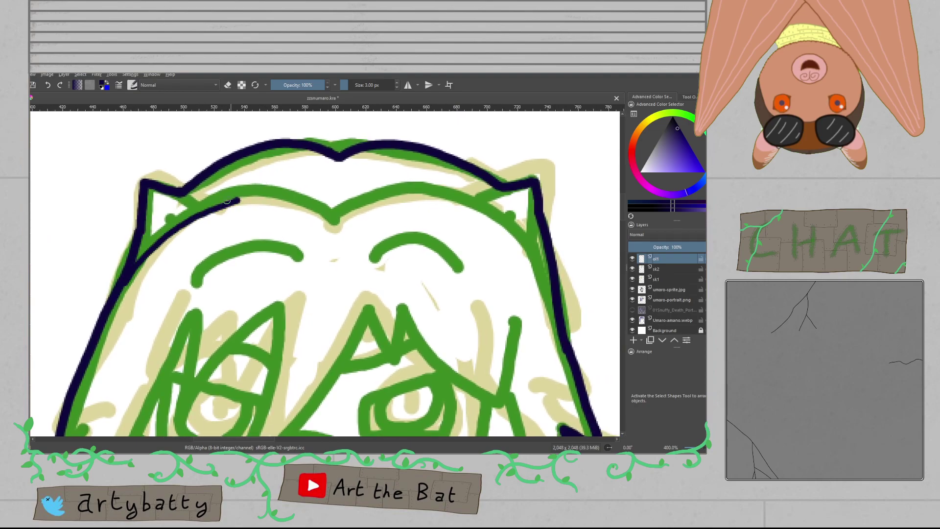
{"action": "key", "text": "ctrl+z"}
{"action": "mouse_move", "coordinate": [134, 264]}
{"action": "left_mouse_down"}
{"action": "mouse_move", "coordinate": [206, 204]}
{"action": "mouse_move", "coordinate": [268, 192]}
{"action": "mouse_move", "coordinate": [333, 202]}
{"action": "mouse_move", "coordinate": [360, 189]}
{"action": "mouse_move", "coordinate": [434, 185]}
{"action": "mouse_move", "coordinate": [472, 206]}
{"action": "left_mouse_up"}
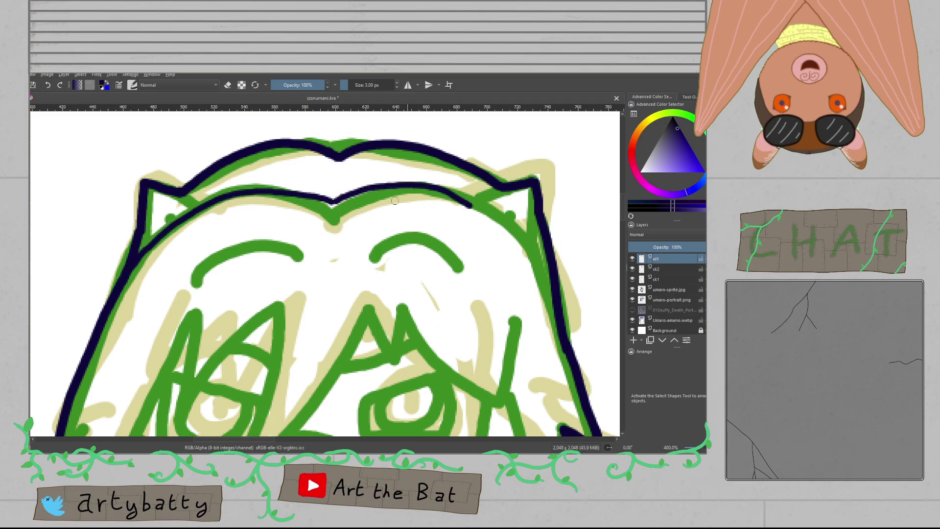
Step: Redo the inner hairline's right half, inking it from the centre notch past the right ear's base into the side hair outline
{"action": "key", "text": "ctrl+z"}
{"action": "mouse_move", "coordinate": [332, 202]}
{"action": "left_mouse_down"}
{"action": "mouse_move", "coordinate": [381, 190]}
{"action": "mouse_move", "coordinate": [432, 186]}
{"action": "left_mouse_up"}
{"action": "key", "text": "ctrl+z"}
{"action": "mouse_move", "coordinate": [558, 325]}
{"action": "left_mouse_down"}
{"action": "mouse_move", "coordinate": [539, 267]}
{"action": "mouse_move", "coordinate": [463, 206]}
{"action": "mouse_move", "coordinate": [410, 190]}
{"action": "left_mouse_up"}
{"action": "key", "text": "ctrl+z"}
{"action": "mouse_move", "coordinate": [333, 202]}
{"action": "left_mouse_down"}
{"action": "mouse_move", "coordinate": [426, 186]}
{"action": "mouse_move", "coordinate": [504, 206]}
{"action": "mouse_move", "coordinate": [536, 228]}
{"action": "left_mouse_up"}
{"action": "key", "text": "ctrl+z"}
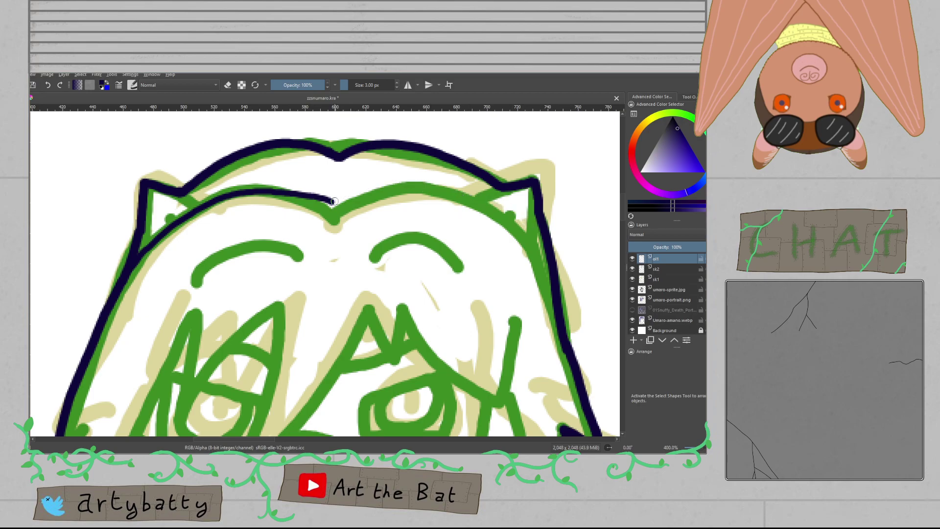
{"action": "mouse_move", "coordinate": [367, 191]}
{"action": "left_mouse_down"}
{"action": "mouse_move", "coordinate": [410, 187]}
{"action": "mouse_move", "coordinate": [445, 194]}
{"action": "left_mouse_up"}
{"action": "key", "text": "ctrl+z"}
{"action": "mouse_move", "coordinate": [333, 202]}
{"action": "left_mouse_down"}
{"action": "mouse_move", "coordinate": [393, 190]}
{"action": "mouse_move", "coordinate": [467, 205]}
{"action": "mouse_move", "coordinate": [544, 275]}
{"action": "left_mouse_up"}
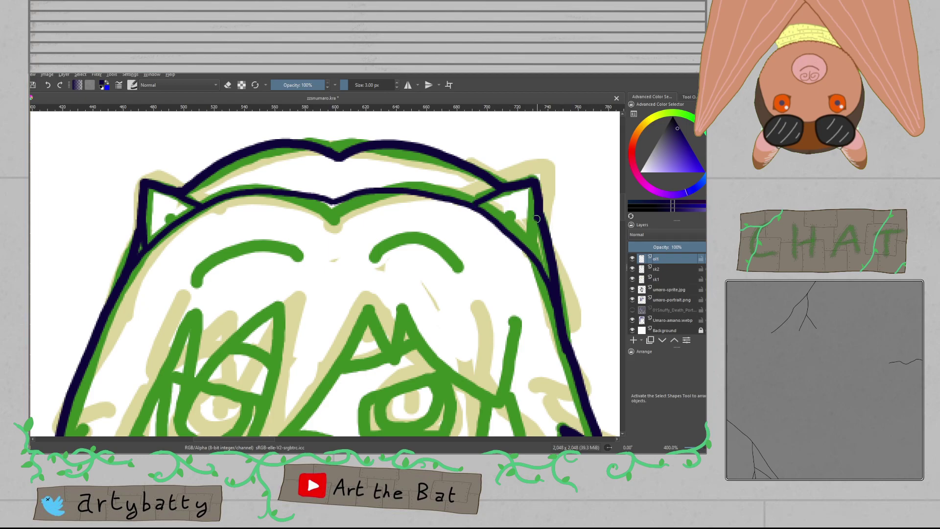
Step: Show the 01Snuffy_Death_Port reference layer beside the character
{"action": "scroll", "coordinate": [533, 243], "scroll_direction": "down", "scroll_amount": 4}
{"action": "left_click_drag", "start_coordinate": [533, 242], "coordinate": [320, 270]}
{"action": "left_click_drag", "start_coordinate": [503, 246], "coordinate": [285, 198]}
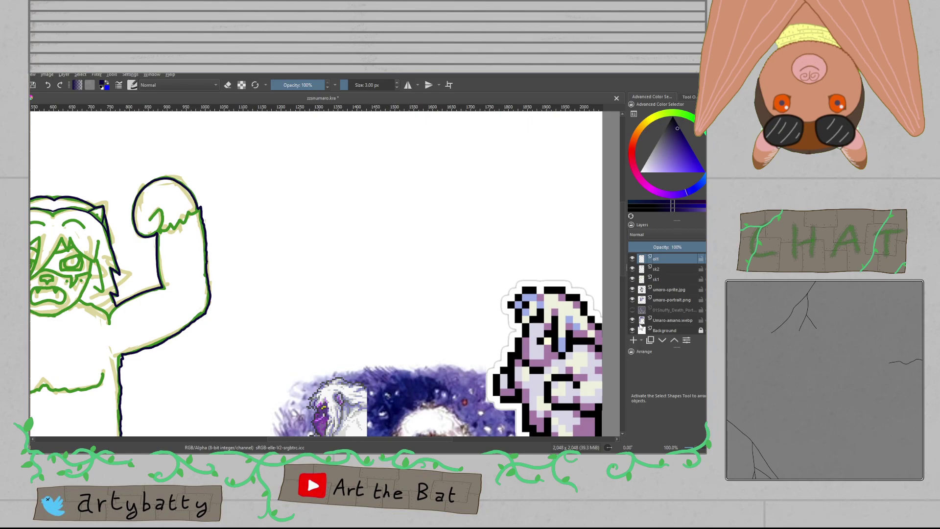
{"action": "left_click", "coordinate": [632, 310]}
{"action": "left_click_drag", "start_coordinate": [240, 248], "coordinate": [459, 243]}
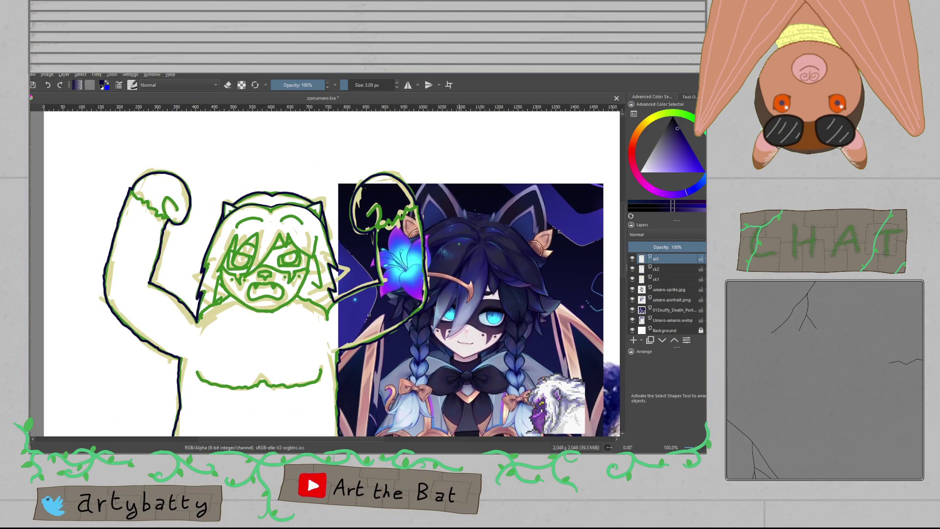
{"action": "scroll", "coordinate": [228, 217], "scroll_direction": "up", "scroll_amount": 8}
{"action": "mouse_move", "coordinate": [132, 279]}
{"action": "left_mouse_down"}
{"action": "mouse_move", "coordinate": [131, 216]}
{"action": "mouse_move", "coordinate": [190, 231]}
{"action": "left_mouse_up"}
{"action": "scroll", "coordinate": [181, 225], "scroll_direction": "down", "scroll_amount": 5}
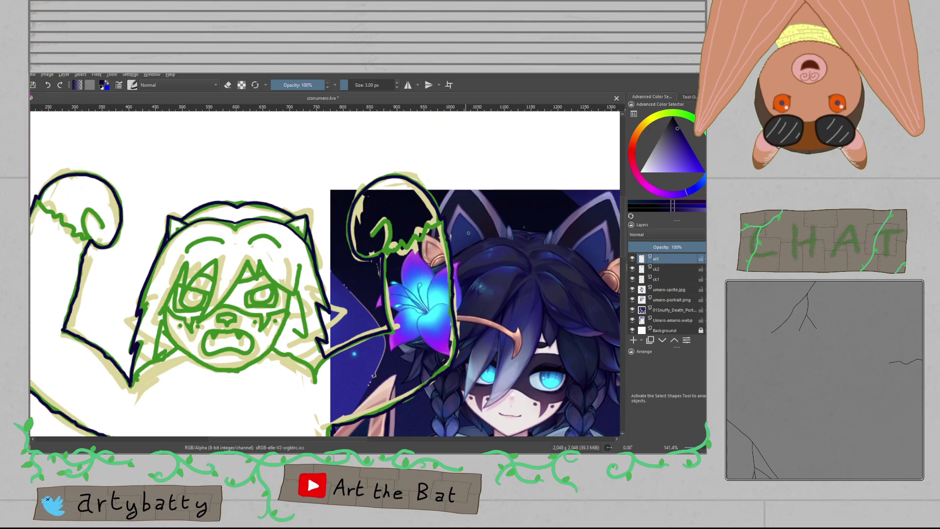
Step: Touch up the ink where both ears meet the hairline and save the drawing
{"action": "scroll", "coordinate": [189, 219], "scroll_direction": "up", "scroll_amount": 4}
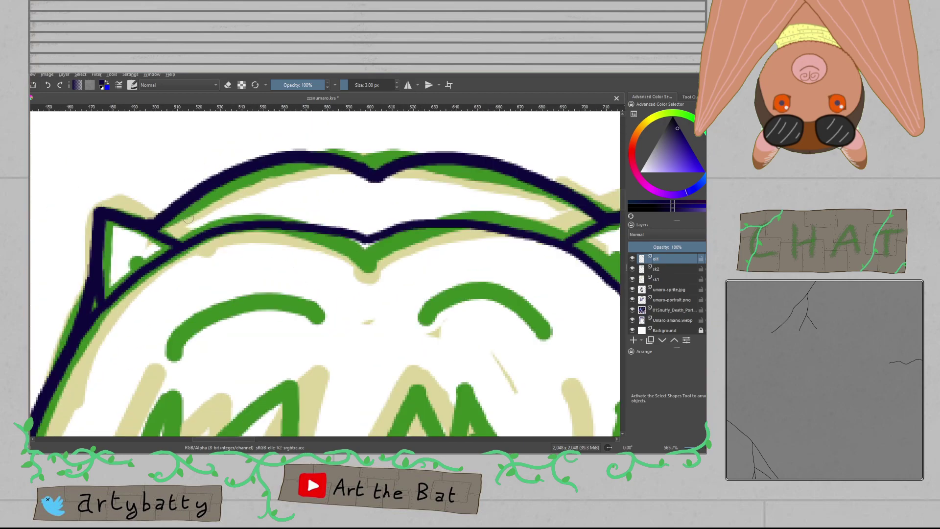
{"action": "left_click_drag", "start_coordinate": [179, 228], "coordinate": [182, 239]}
{"action": "left_click_drag", "start_coordinate": [565, 224], "coordinate": [562, 235]}
{"action": "key", "text": "ctrl+s"}
Step: Ink the pointed hair strands over the left eye, down to the long bang's tip beside the nose
{"action": "left_click_drag", "start_coordinate": [372, 281], "coordinate": [445, 156]}
{"action": "scroll", "coordinate": [415, 215], "scroll_direction": "down", "scroll_amount": 1}
{"action": "scroll", "coordinate": [408, 228], "scroll_direction": "up", "scroll_amount": 1}
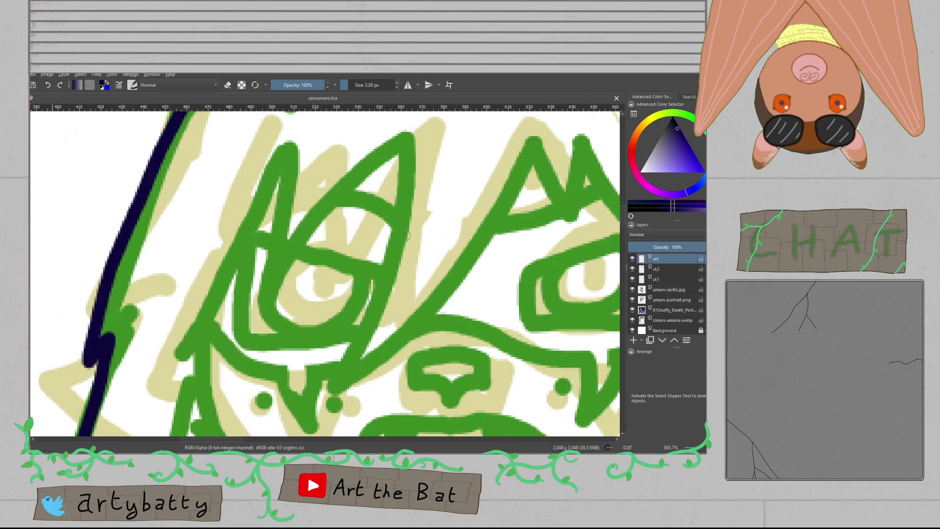
{"action": "mouse_move", "coordinate": [176, 355]}
{"action": "left_mouse_down"}
{"action": "mouse_move", "coordinate": [218, 290]}
{"action": "mouse_move", "coordinate": [277, 161]}
{"action": "mouse_move", "coordinate": [267, 279]}
{"action": "mouse_move", "coordinate": [332, 187]}
{"action": "mouse_move", "coordinate": [402, 133]}
{"action": "left_mouse_up"}
{"action": "mouse_move", "coordinate": [326, 389]}
{"action": "left_mouse_down"}
{"action": "mouse_move", "coordinate": [368, 335]}
{"action": "mouse_move", "coordinate": [397, 236]}
{"action": "mouse_move", "coordinate": [397, 164]}
{"action": "left_mouse_up"}
{"action": "key", "text": "ctrl+z"}
{"action": "mouse_move", "coordinate": [403, 131]}
{"action": "left_mouse_down"}
{"action": "mouse_move", "coordinate": [382, 279]}
{"action": "mouse_move", "coordinate": [335, 387]}
{"action": "mouse_move", "coordinate": [313, 366]}
{"action": "mouse_move", "coordinate": [245, 368]}
{"action": "mouse_move", "coordinate": [337, 302]}
{"action": "left_mouse_up"}
{"action": "key", "text": "ctrl+z"}
{"action": "mouse_move", "coordinate": [236, 382]}
{"action": "left_mouse_down"}
{"action": "mouse_move", "coordinate": [299, 334]}
{"action": "mouse_move", "coordinate": [416, 169]}
{"action": "left_mouse_up"}
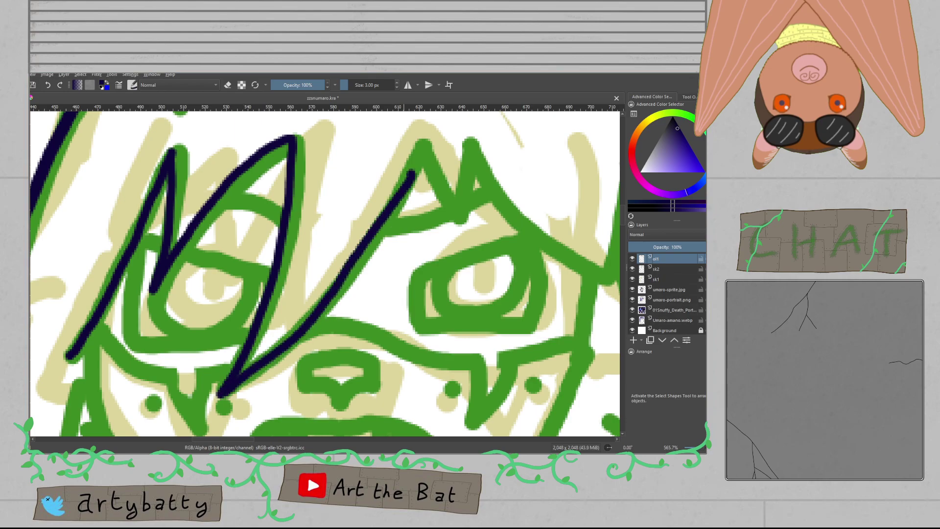
Step: Ink the long bang's right edge up from its tip and the pointed hair strands above the right eye
{"action": "key", "text": "ctrl+z"}
{"action": "mouse_move", "coordinate": [225, 392]}
{"action": "left_mouse_down"}
{"action": "mouse_move", "coordinate": [307, 329]}
{"action": "mouse_move", "coordinate": [336, 292]}
{"action": "mouse_move", "coordinate": [414, 146]}
{"action": "mouse_move", "coordinate": [451, 213]}
{"action": "mouse_move", "coordinate": [456, 142]}
{"action": "mouse_move", "coordinate": [377, 173]}
{"action": "mouse_move", "coordinate": [326, 181]}
{"action": "mouse_move", "coordinate": [327, 188]}
{"action": "mouse_move", "coordinate": [373, 263]}
{"action": "mouse_move", "coordinate": [459, 333]}
{"action": "left_mouse_up"}
{"action": "key", "text": "ctrl+z"}
{"action": "left_click_drag", "start_coordinate": [323, 181], "coordinate": [426, 299]}
{"action": "key", "text": "ctrl+z"}
{"action": "mouse_move", "coordinate": [325, 191]}
{"action": "left_mouse_down"}
{"action": "mouse_move", "coordinate": [399, 273]}
{"action": "mouse_move", "coordinate": [468, 327]}
{"action": "left_mouse_up"}
{"action": "key", "text": "ctrl+z"}
{"action": "mouse_move", "coordinate": [328, 187]}
{"action": "left_mouse_down"}
{"action": "mouse_move", "coordinate": [410, 277]}
{"action": "mouse_move", "coordinate": [465, 313]}
{"action": "mouse_move", "coordinate": [491, 205]}
{"action": "left_mouse_up"}
{"action": "left_click_drag", "start_coordinate": [440, 185], "coordinate": [588, 269]}
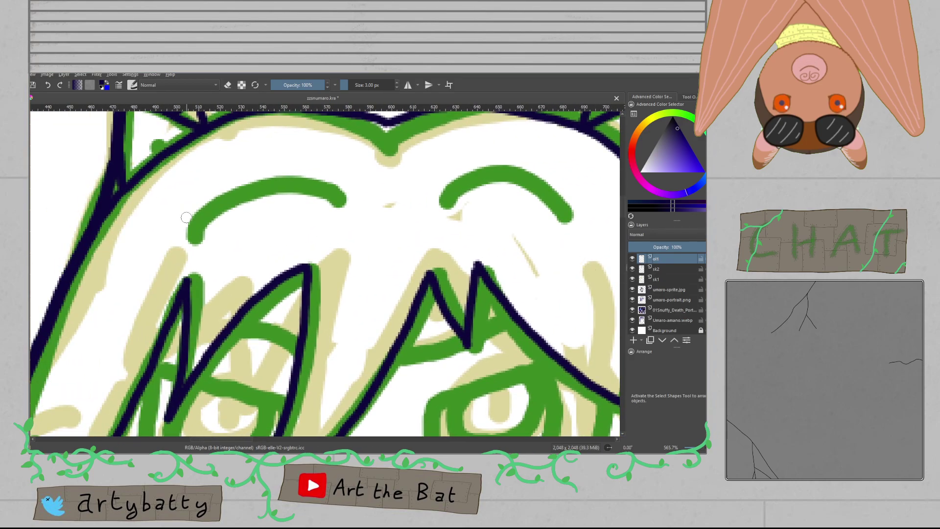
Step: Ink both eyebrows and save the drawing
{"action": "mouse_move", "coordinate": [171, 226]}
{"action": "left_mouse_down"}
{"action": "mouse_move", "coordinate": [187, 214]}
{"action": "mouse_move", "coordinate": [331, 185]}
{"action": "mouse_move", "coordinate": [208, 199]}
{"action": "left_mouse_up"}
{"action": "mouse_move", "coordinate": [356, 193]}
{"action": "left_mouse_down"}
{"action": "mouse_move", "coordinate": [394, 179]}
{"action": "mouse_move", "coordinate": [501, 212]}
{"action": "left_mouse_up"}
{"action": "left_click_drag", "start_coordinate": [443, 323], "coordinate": [495, 120]}
{"action": "left_click_drag", "start_coordinate": [232, 278], "coordinate": [322, 159]}
{"action": "left_click_drag", "start_coordinate": [312, 242], "coordinate": [256, 255]}
{"action": "key", "text": "ctrl+s"}
Step: Ink the face's left contour from the hair beside the eye down to the chin
{"action": "left_click_drag", "start_coordinate": [97, 149], "coordinate": [120, 245]}
{"action": "key", "text": "ctrl+z"}
{"action": "mouse_move", "coordinate": [102, 156]}
{"action": "left_mouse_down"}
{"action": "mouse_move", "coordinate": [120, 259]}
{"action": "mouse_move", "coordinate": [180, 326]}
{"action": "mouse_move", "coordinate": [284, 390]}
{"action": "mouse_move", "coordinate": [394, 402]}
{"action": "left_mouse_up"}
{"action": "left_click_drag", "start_coordinate": [392, 368], "coordinate": [336, 371]}
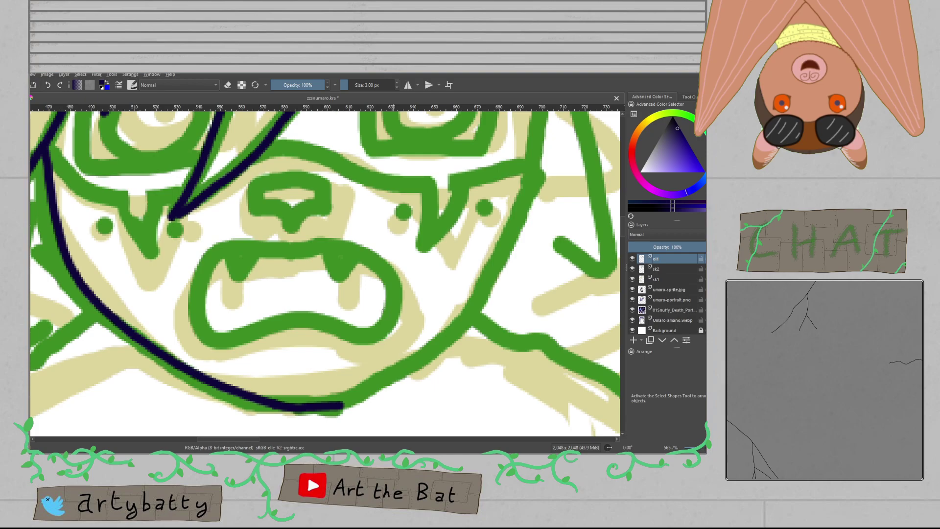
{"action": "left_click_drag", "start_coordinate": [403, 318], "coordinate": [351, 321]}
{"action": "scroll", "coordinate": [351, 321], "scroll_direction": "down", "scroll_amount": 1}
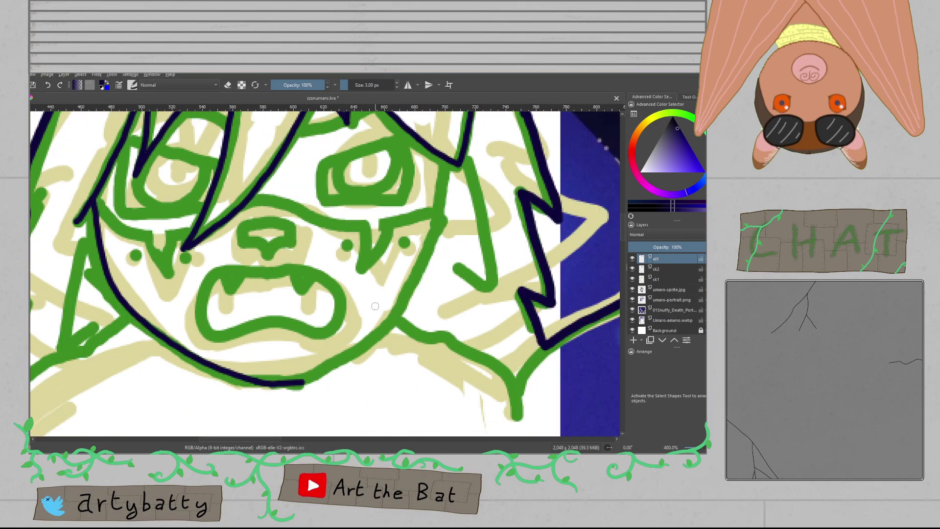
Step: Ink the face's right contour from the chin up to the hair beside the right eye
{"action": "mouse_move", "coordinate": [303, 385]}
{"action": "left_mouse_down"}
{"action": "mouse_move", "coordinate": [399, 308]}
{"action": "mouse_move", "coordinate": [442, 240]}
{"action": "left_mouse_up"}
{"action": "key", "text": "ctrl+z"}
{"action": "mouse_move", "coordinate": [302, 385]}
{"action": "left_mouse_down"}
{"action": "mouse_move", "coordinate": [362, 343]}
{"action": "mouse_move", "coordinate": [409, 287]}
{"action": "mouse_move", "coordinate": [430, 216]}
{"action": "left_mouse_up"}
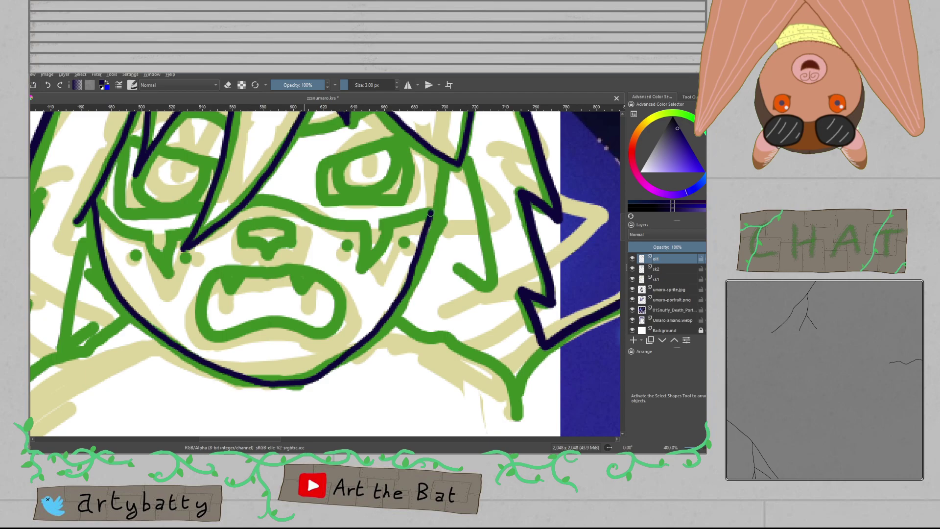
{"action": "key", "text": "ctrl+z"}
{"action": "mouse_move", "coordinate": [302, 382]}
{"action": "left_mouse_down"}
{"action": "mouse_move", "coordinate": [387, 326]}
{"action": "mouse_move", "coordinate": [421, 264]}
{"action": "mouse_move", "coordinate": [434, 206]}
{"action": "left_mouse_up"}
{"action": "key", "text": "ctrl+z"}
{"action": "mouse_move", "coordinate": [301, 383]}
{"action": "left_mouse_down"}
{"action": "mouse_move", "coordinate": [353, 353]}
{"action": "mouse_move", "coordinate": [402, 294]}
{"action": "mouse_move", "coordinate": [430, 227]}
{"action": "left_mouse_up"}
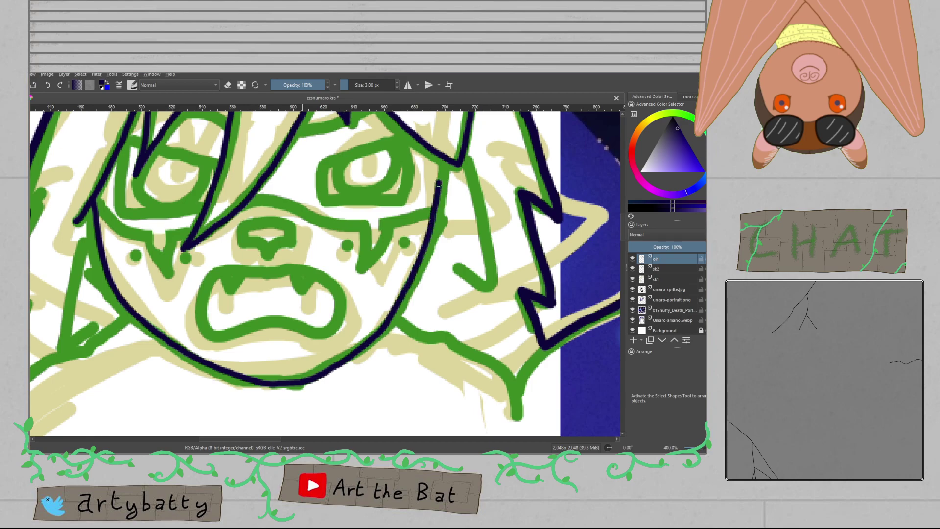
Step: Ink the mask's lower edge below the left eye, including its pointed fang-shaped marking
{"action": "left_click_drag", "start_coordinate": [206, 213], "coordinate": [248, 282]}
{"action": "scroll", "coordinate": [240, 289], "scroll_direction": "up", "scroll_amount": 1}
{"action": "scroll", "coordinate": [240, 293], "scroll_direction": "up", "scroll_amount": 1}
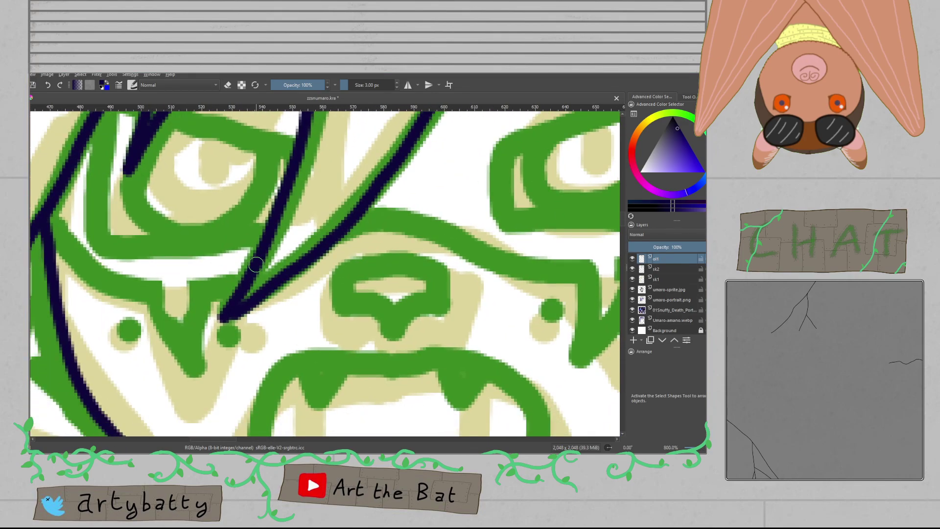
{"action": "left_click_drag", "start_coordinate": [49, 231], "coordinate": [135, 282]}
{"action": "key", "text": "ctrl+z"}
{"action": "mouse_move", "coordinate": [48, 231]}
{"action": "left_mouse_down"}
{"action": "mouse_move", "coordinate": [94, 274]}
{"action": "mouse_move", "coordinate": [154, 292]}
{"action": "mouse_move", "coordinate": [205, 374]}
{"action": "mouse_move", "coordinate": [195, 313]}
{"action": "mouse_move", "coordinate": [202, 290]}
{"action": "left_mouse_up"}
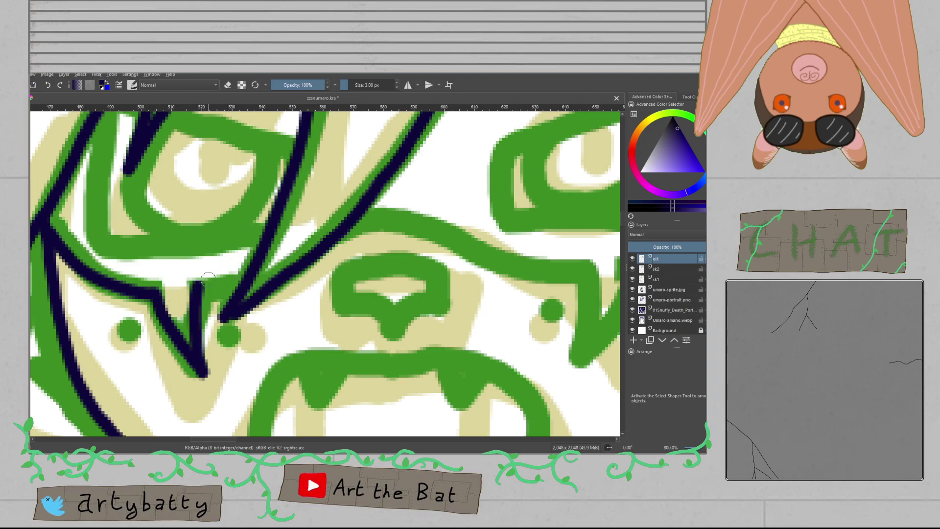
{"action": "mouse_move", "coordinate": [212, 286]}
{"action": "left_mouse_down"}
{"action": "mouse_move", "coordinate": [239, 285]}
{"action": "mouse_move", "coordinate": [167, 254]}
{"action": "mouse_move", "coordinate": [99, 244]}
{"action": "left_mouse_up"}
Step: Fill in the two cheek dots on either side of the left mask point
{"action": "scroll", "coordinate": [231, 282], "scroll_direction": "down", "scroll_amount": 4}
{"action": "scroll", "coordinate": [202, 246], "scroll_direction": "up", "scroll_amount": 5}
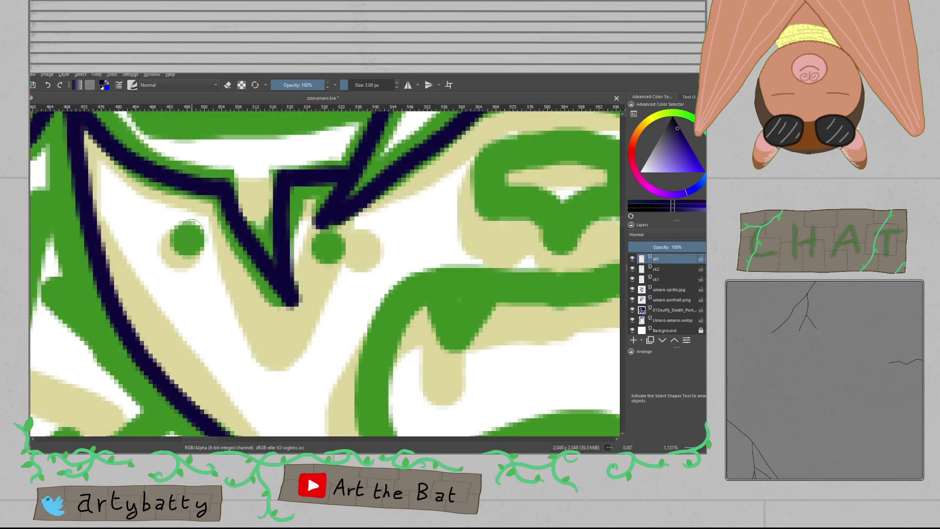
{"action": "left_click_drag", "start_coordinate": [195, 234], "coordinate": [186, 239]}
{"action": "left_click_drag", "start_coordinate": [323, 244], "coordinate": [329, 248]}
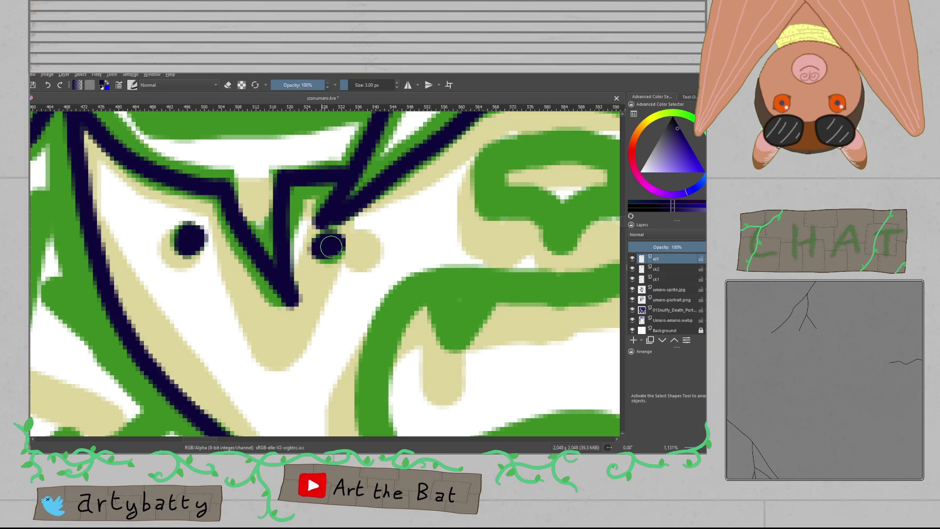
Step: Ink the mask's lower edge from the long bang across the nose bridge to the right cheek marking
{"action": "mouse_move", "coordinate": [443, 224]}
{"action": "left_mouse_down"}
{"action": "mouse_move", "coordinate": [267, 310]}
{"action": "mouse_move", "coordinate": [125, 323]}
{"action": "left_mouse_up"}
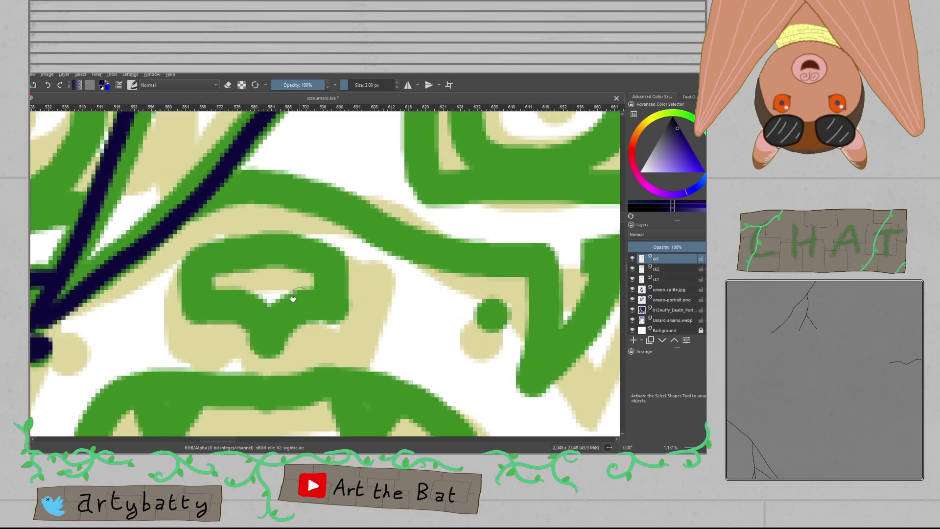
{"action": "mouse_move", "coordinate": [179, 192]}
{"action": "left_mouse_down"}
{"action": "mouse_move", "coordinate": [235, 184]}
{"action": "mouse_move", "coordinate": [288, 210]}
{"action": "left_mouse_up"}
{"action": "key", "text": "ctrl+z"}
{"action": "mouse_move", "coordinate": [181, 195]}
{"action": "left_mouse_down"}
{"action": "mouse_move", "coordinate": [207, 183]}
{"action": "mouse_move", "coordinate": [255, 184]}
{"action": "mouse_move", "coordinate": [374, 249]}
{"action": "mouse_move", "coordinate": [507, 258]}
{"action": "left_mouse_up"}
{"action": "left_click_drag", "start_coordinate": [427, 260], "coordinate": [431, 247]}
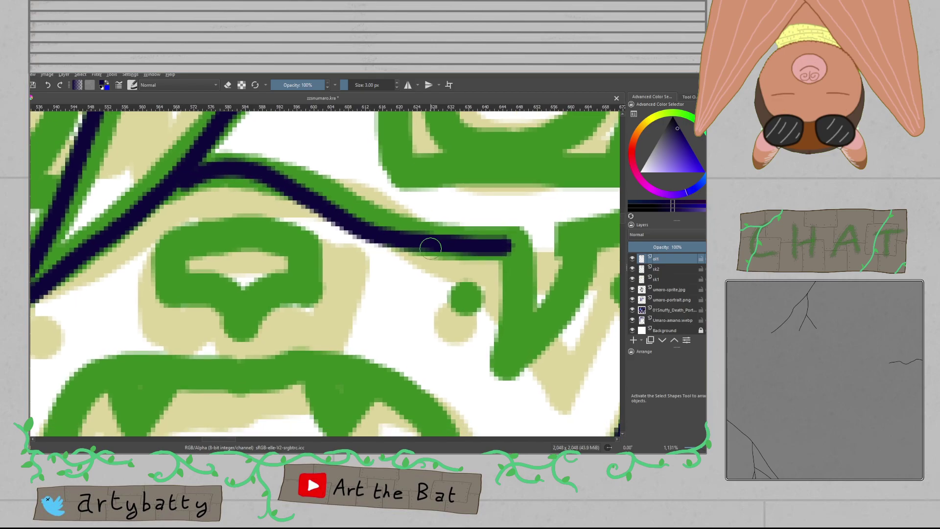
Step: Ink the nose outline, starting with the curved lower edges and closing it with the sides and top
{"action": "mouse_move", "coordinate": [175, 294]}
{"action": "left_mouse_down"}
{"action": "mouse_move", "coordinate": [216, 297]}
{"action": "mouse_move", "coordinate": [230, 323]}
{"action": "left_mouse_up"}
{"action": "key", "text": "ctrl+z"}
{"action": "mouse_move", "coordinate": [173, 293]}
{"action": "left_mouse_down"}
{"action": "mouse_move", "coordinate": [224, 294]}
{"action": "mouse_move", "coordinate": [242, 323]}
{"action": "left_mouse_up"}
{"action": "scroll", "coordinate": [243, 321], "scroll_direction": "down", "scroll_amount": 3}
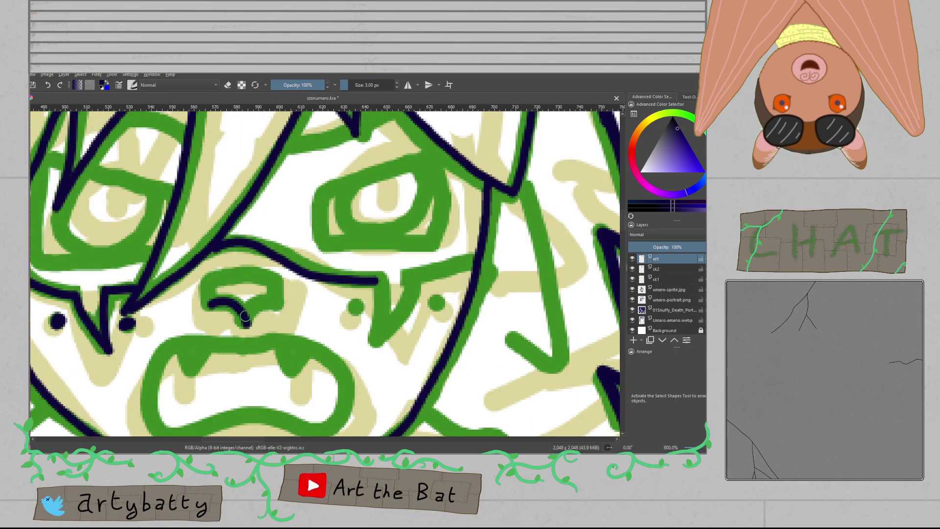
{"action": "scroll", "coordinate": [245, 316], "scroll_direction": "up", "scroll_amount": 4}
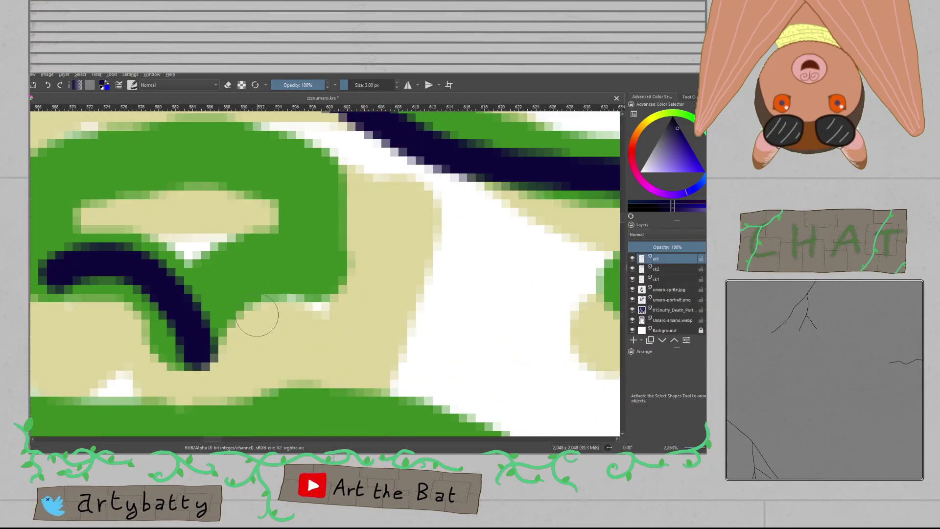
{"action": "mouse_move", "coordinate": [216, 337]}
{"action": "left_mouse_down"}
{"action": "mouse_move", "coordinate": [251, 290]}
{"action": "mouse_move", "coordinate": [299, 283]}
{"action": "left_mouse_up"}
{"action": "left_click_drag", "start_coordinate": [116, 285], "coordinate": [110, 226]}
{"action": "left_click_drag", "start_coordinate": [292, 282], "coordinate": [296, 216]}
{"action": "mouse_move", "coordinate": [115, 223]}
{"action": "left_mouse_down"}
{"action": "mouse_move", "coordinate": [138, 201]}
{"action": "mouse_move", "coordinate": [199, 187]}
{"action": "mouse_move", "coordinate": [311, 212]}
{"action": "left_mouse_up"}
Step: Ink the pointed mask marking below the right eye out to the face contour, and fill in its two cheek dots
{"action": "mouse_move", "coordinate": [451, 260]}
{"action": "left_mouse_down"}
{"action": "mouse_move", "coordinate": [212, 223]}
{"action": "mouse_move", "coordinate": [174, 257]}
{"action": "left_mouse_up"}
{"action": "mouse_move", "coordinate": [306, 222]}
{"action": "left_mouse_down"}
{"action": "mouse_move", "coordinate": [318, 297]}
{"action": "mouse_move", "coordinate": [291, 394]}
{"action": "left_mouse_up"}
{"action": "key", "text": "ctrl+z"}
{"action": "mouse_move", "coordinate": [307, 217]}
{"action": "left_mouse_down"}
{"action": "mouse_move", "coordinate": [318, 348]}
{"action": "mouse_move", "coordinate": [311, 369]}
{"action": "mouse_move", "coordinate": [325, 372]}
{"action": "mouse_move", "coordinate": [399, 264]}
{"action": "mouse_move", "coordinate": [406, 213]}
{"action": "mouse_move", "coordinate": [455, 177]}
{"action": "mouse_move", "coordinate": [585, 139]}
{"action": "left_mouse_up"}
{"action": "mouse_move", "coordinate": [254, 278]}
{"action": "left_mouse_down"}
{"action": "mouse_move", "coordinate": [251, 285]}
{"action": "mouse_move", "coordinate": [258, 281]}
{"action": "left_mouse_up"}
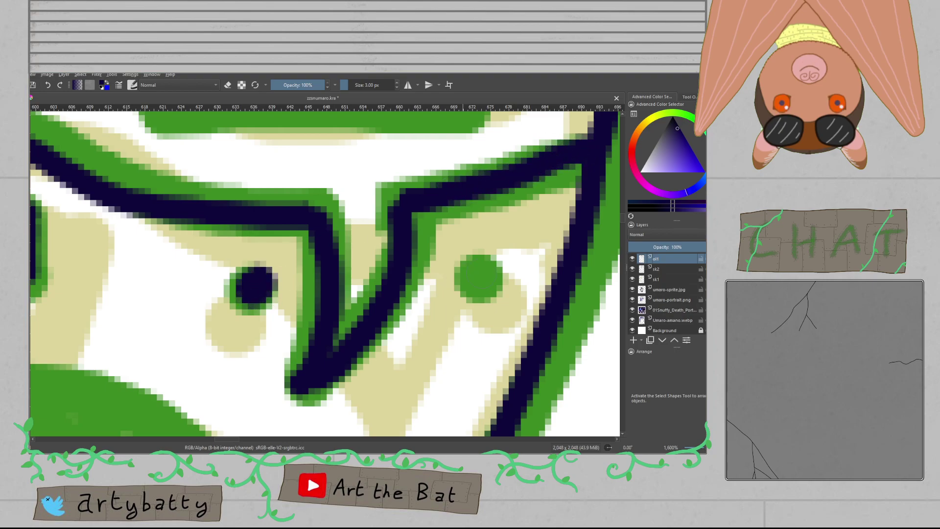
{"action": "left_click_drag", "start_coordinate": [473, 270], "coordinate": [489, 273]}
Step: Ink the left eye's outer frame, its slanted upper lid and the round iris
{"action": "scroll", "coordinate": [488, 274], "scroll_direction": "down", "scroll_amount": 2}
{"action": "left_click_drag", "start_coordinate": [191, 235], "coordinate": [518, 319]}
{"action": "scroll", "coordinate": [437, 299], "scroll_direction": "up", "scroll_amount": 1}
{"action": "left_click_drag", "start_coordinate": [438, 300], "coordinate": [425, 358]}
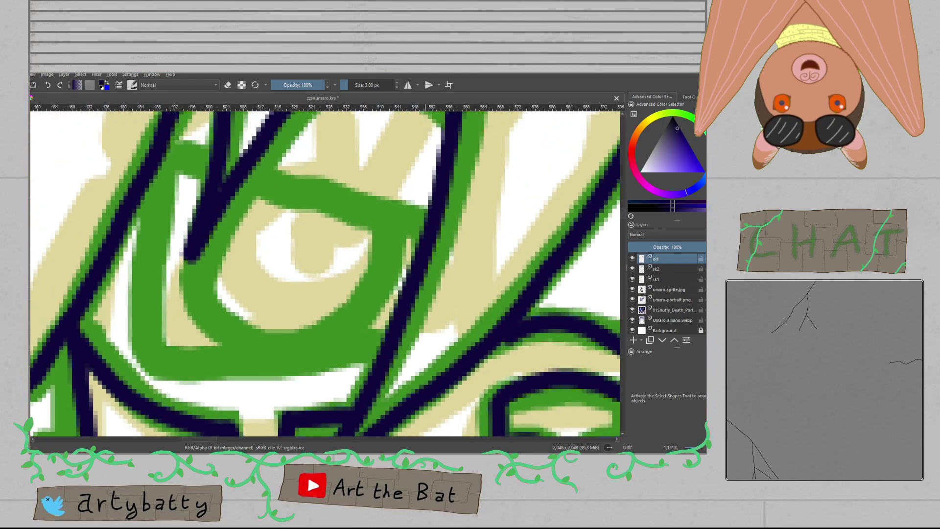
{"action": "mouse_move", "coordinate": [152, 169]}
{"action": "left_mouse_down"}
{"action": "mouse_move", "coordinate": [147, 264]}
{"action": "mouse_move", "coordinate": [164, 346]}
{"action": "mouse_move", "coordinate": [304, 346]}
{"action": "mouse_move", "coordinate": [382, 327]}
{"action": "left_mouse_up"}
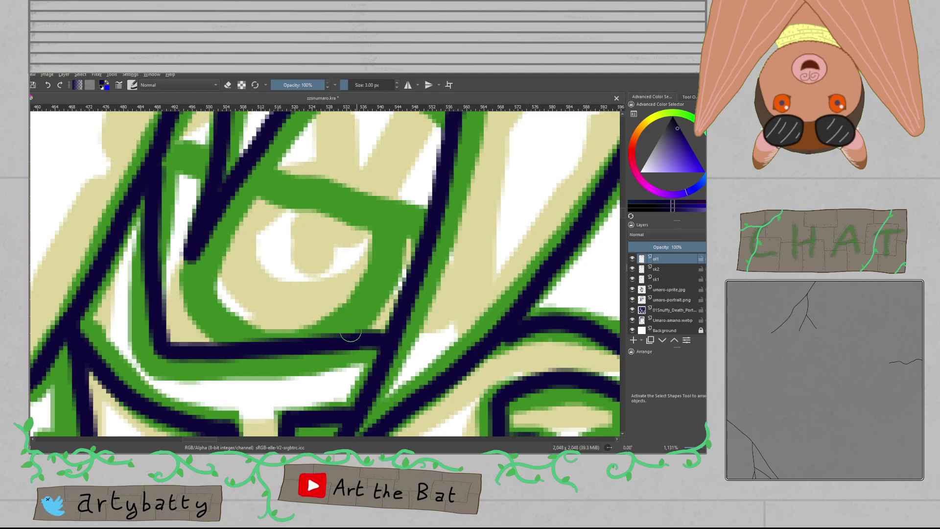
{"action": "key", "text": "ctrl+z"}
{"action": "mouse_move", "coordinate": [163, 351]}
{"action": "left_mouse_down"}
{"action": "mouse_move", "coordinate": [185, 360]}
{"action": "mouse_move", "coordinate": [374, 359]}
{"action": "left_mouse_up"}
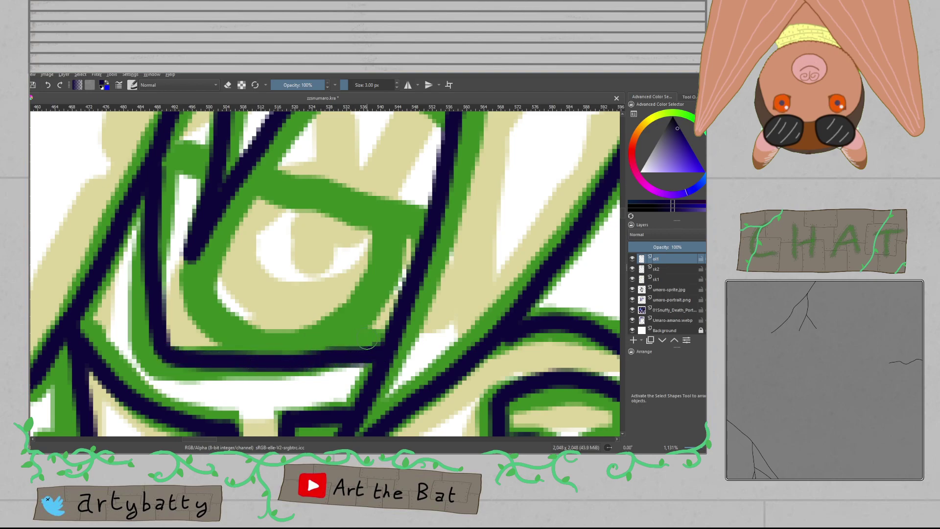
{"action": "mouse_move", "coordinate": [164, 154]}
{"action": "left_mouse_down"}
{"action": "mouse_move", "coordinate": [209, 164]}
{"action": "mouse_move", "coordinate": [215, 153]}
{"action": "mouse_move", "coordinate": [421, 242]}
{"action": "left_mouse_up"}
{"action": "key", "text": "ctrl+z"}
{"action": "left_click_drag", "start_coordinate": [246, 175], "coordinate": [427, 214]}
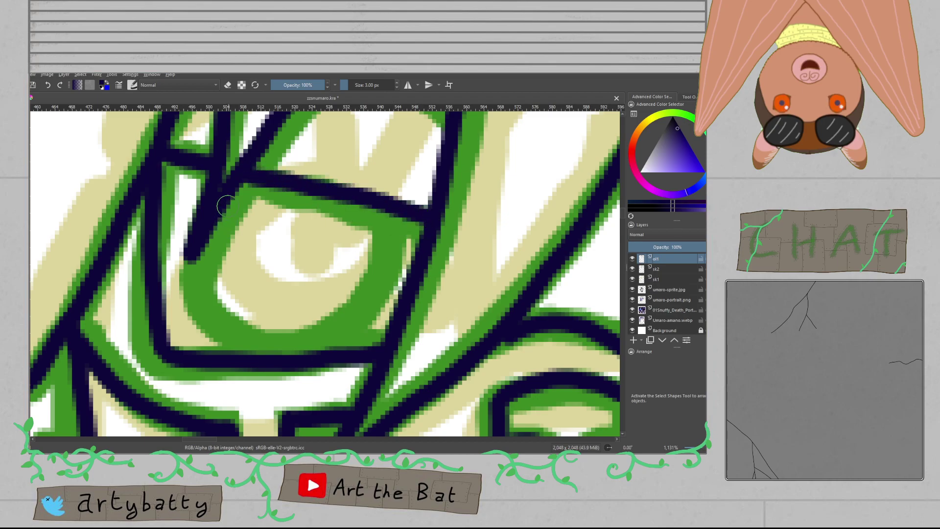
{"action": "mouse_move", "coordinate": [219, 212]}
{"action": "left_mouse_down"}
{"action": "mouse_move", "coordinate": [230, 318]}
{"action": "mouse_move", "coordinate": [283, 345]}
{"action": "mouse_move", "coordinate": [362, 337]}
{"action": "mouse_move", "coordinate": [393, 304]}
{"action": "mouse_move", "coordinate": [399, 264]}
{"action": "mouse_move", "coordinate": [383, 217]}
{"action": "mouse_move", "coordinate": [391, 211]}
{"action": "mouse_move", "coordinate": [268, 217]}
{"action": "left_mouse_up"}
Step: Ink the right eye's four-sided frame with its slanted upper lid, and the round iris inside it
{"action": "scroll", "coordinate": [392, 212], "scroll_direction": "down", "scroll_amount": 1}
{"action": "left_click_drag", "start_coordinate": [607, 240], "coordinate": [349, 247]}
{"action": "scroll", "coordinate": [421, 246], "scroll_direction": "up", "scroll_amount": 1}
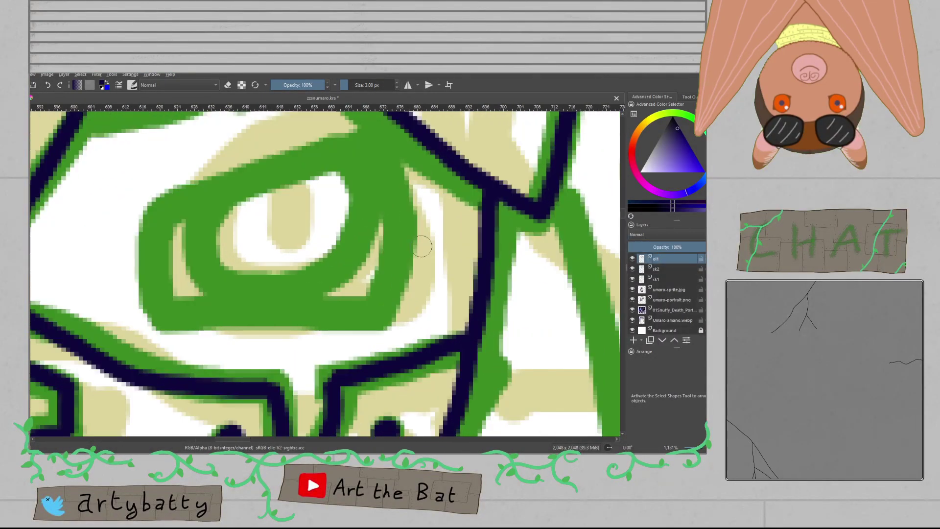
{"action": "scroll", "coordinate": [422, 247], "scroll_direction": "down", "scroll_amount": 4}
{"action": "scroll", "coordinate": [423, 246], "scroll_direction": "up", "scroll_amount": 4}
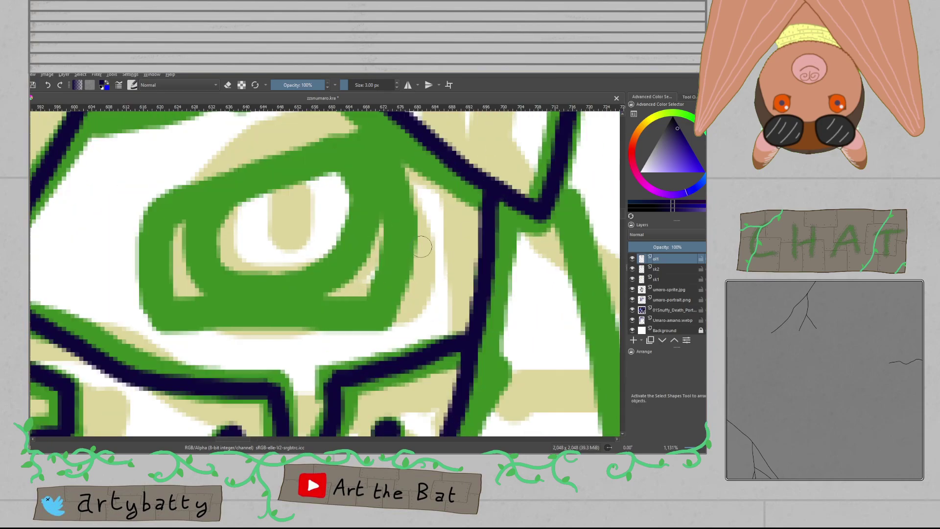
{"action": "left_click_drag", "start_coordinate": [422, 246], "coordinate": [549, 309]}
{"action": "mouse_move", "coordinate": [276, 388]}
{"action": "left_mouse_down"}
{"action": "mouse_move", "coordinate": [269, 270]}
{"action": "mouse_move", "coordinate": [279, 252]}
{"action": "mouse_move", "coordinate": [502, 174]}
{"action": "left_mouse_up"}
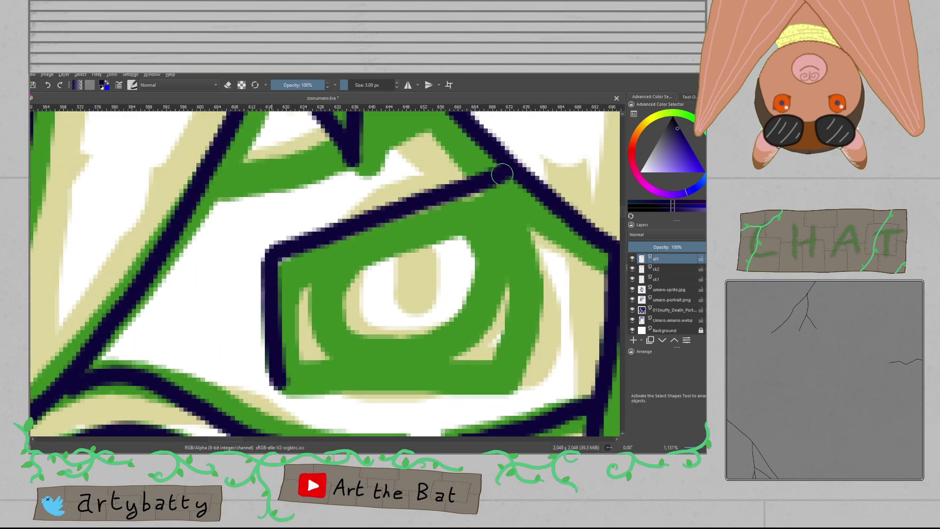
{"action": "mouse_move", "coordinate": [281, 383]}
{"action": "left_mouse_down"}
{"action": "mouse_move", "coordinate": [528, 380]}
{"action": "mouse_move", "coordinate": [516, 176]}
{"action": "left_mouse_up"}
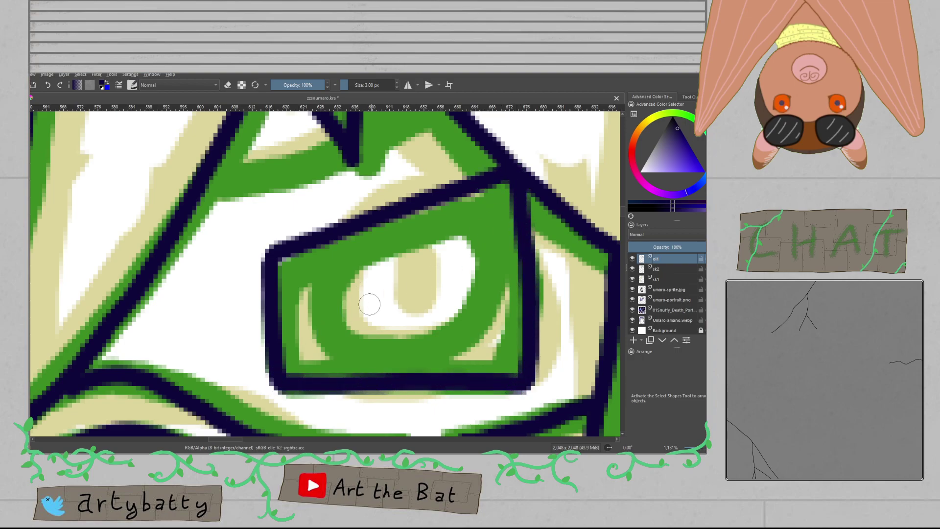
{"action": "mouse_move", "coordinate": [319, 240]}
{"action": "left_mouse_down"}
{"action": "mouse_move", "coordinate": [308, 265]}
{"action": "mouse_move", "coordinate": [316, 329]}
{"action": "mouse_move", "coordinate": [355, 370]}
{"action": "mouse_move", "coordinate": [428, 374]}
{"action": "mouse_move", "coordinate": [481, 342]}
{"action": "mouse_move", "coordinate": [492, 304]}
{"action": "mouse_move", "coordinate": [486, 251]}
{"action": "mouse_move", "coordinate": [451, 195]}
{"action": "left_mouse_up"}
Step: Ink the curved mask edges between the hair strands above both eyes and save the drawing
{"action": "scroll", "coordinate": [445, 203], "scroll_direction": "down", "scroll_amount": 2}
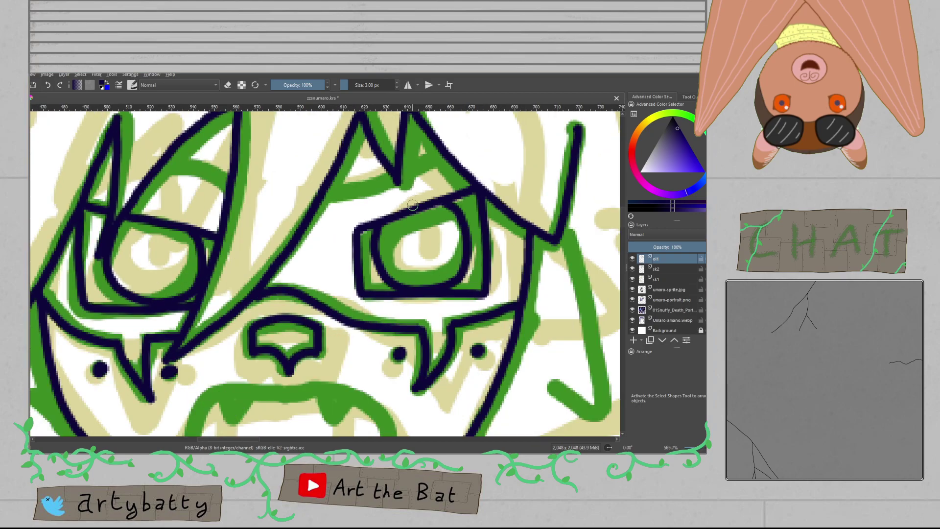
{"action": "scroll", "coordinate": [433, 206], "scroll_direction": "up", "scroll_amount": 1}
{"action": "left_click_drag", "start_coordinate": [388, 177], "coordinate": [390, 248]}
{"action": "scroll", "coordinate": [389, 248], "scroll_direction": "up", "scroll_amount": 1}
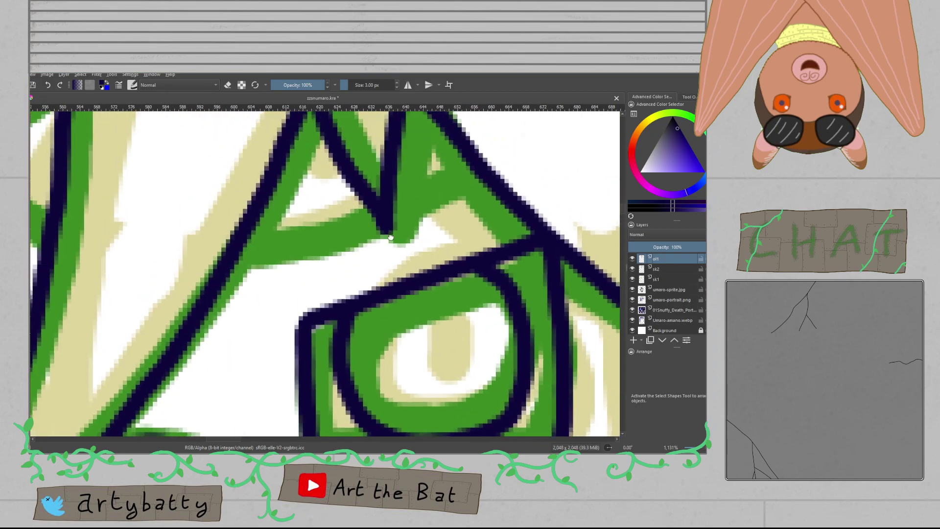
{"action": "scroll", "coordinate": [389, 248], "scroll_direction": "down", "scroll_amount": 1}
{"action": "mouse_move", "coordinate": [284, 251]}
{"action": "left_mouse_down"}
{"action": "mouse_move", "coordinate": [374, 239]}
{"action": "mouse_move", "coordinate": [440, 208]}
{"action": "left_mouse_up"}
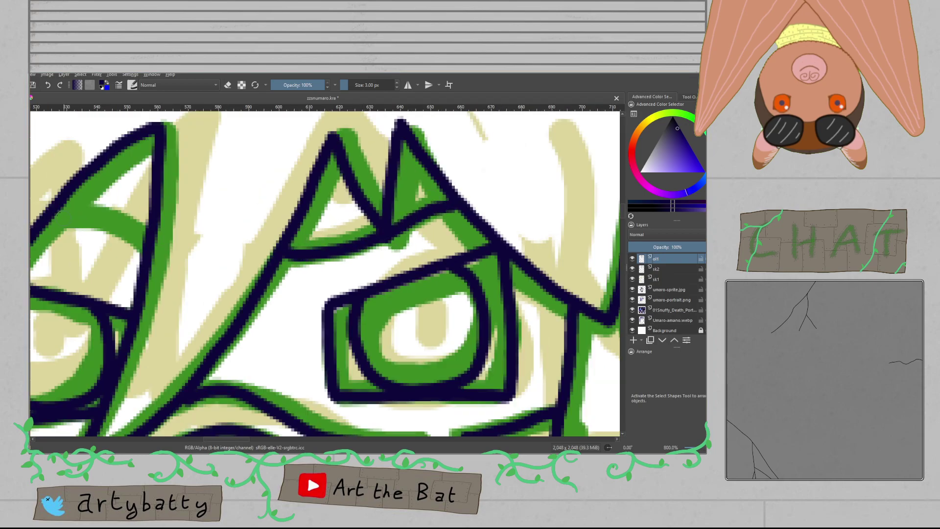
{"action": "mouse_move", "coordinate": [55, 216]}
{"action": "left_mouse_down"}
{"action": "mouse_move", "coordinate": [107, 218]}
{"action": "mouse_move", "coordinate": [157, 253]}
{"action": "left_mouse_up"}
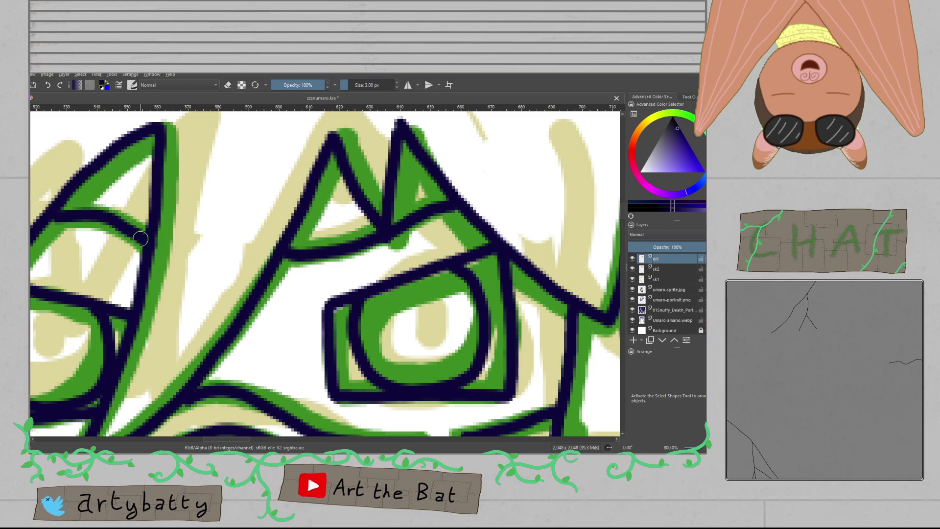
{"action": "key", "text": "minus"}
{"action": "left_click_drag", "start_coordinate": [183, 361], "coordinate": [363, 316]}
{"action": "key", "text": "ctrl+s"}
{"action": "scroll", "coordinate": [363, 316], "scroll_direction": "up", "scroll_amount": 3}
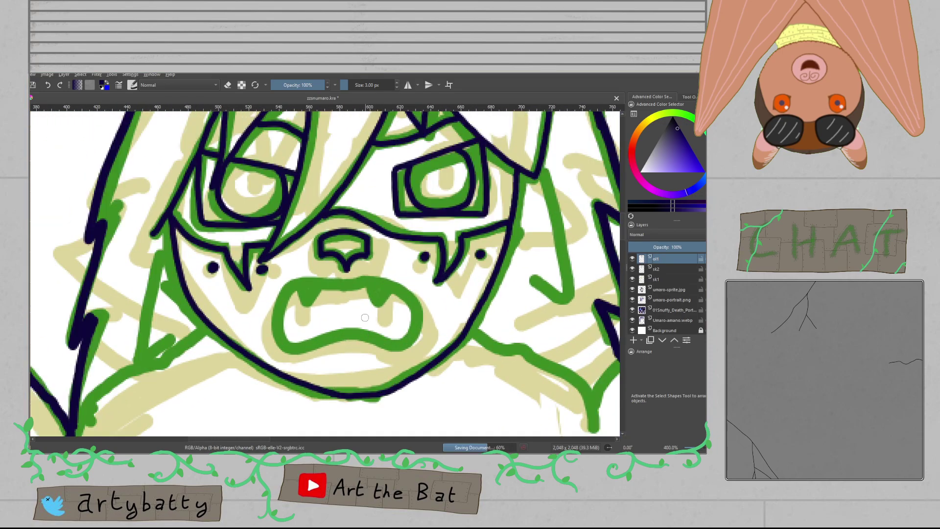
Step: Ink the closed outline of the wide open mouth, with a dipped upper lip and an arched lower lip
{"action": "scroll", "coordinate": [363, 315], "scroll_direction": "up", "scroll_amount": 1}
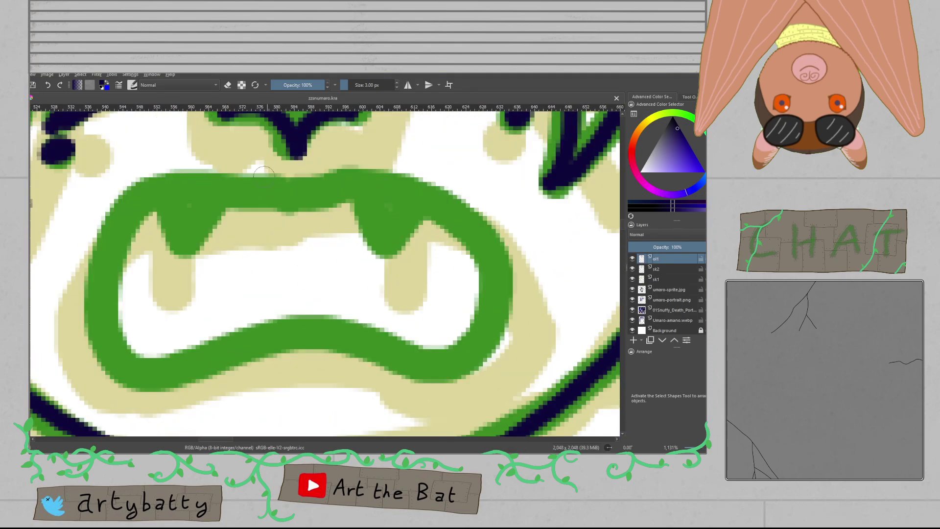
{"action": "mouse_move", "coordinate": [169, 185]}
{"action": "left_mouse_down"}
{"action": "mouse_move", "coordinate": [245, 199]}
{"action": "mouse_move", "coordinate": [427, 178]}
{"action": "left_mouse_up"}
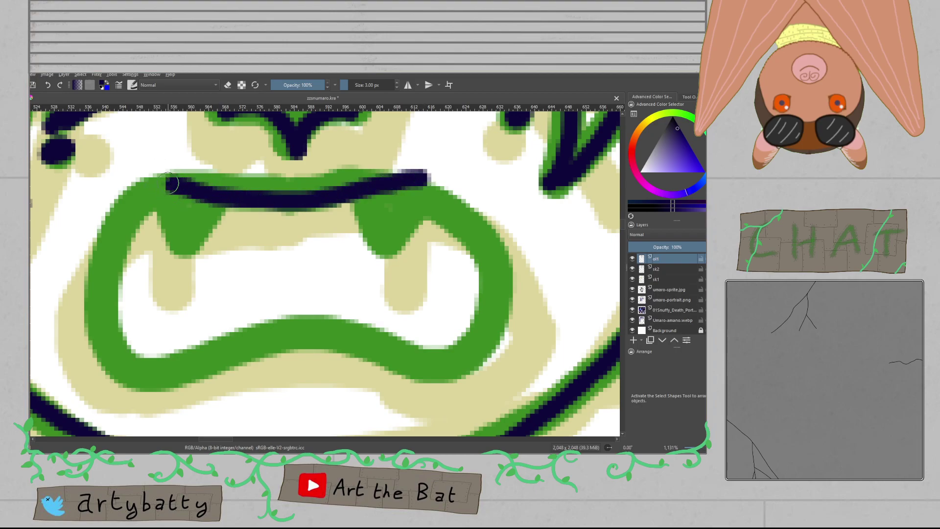
{"action": "mouse_move", "coordinate": [181, 185]}
{"action": "left_mouse_down"}
{"action": "mouse_move", "coordinate": [135, 195]}
{"action": "mouse_move", "coordinate": [110, 235]}
{"action": "mouse_move", "coordinate": [112, 326]}
{"action": "mouse_move", "coordinate": [137, 364]}
{"action": "mouse_move", "coordinate": [185, 370]}
{"action": "mouse_move", "coordinate": [266, 341]}
{"action": "mouse_move", "coordinate": [317, 344]}
{"action": "mouse_move", "coordinate": [419, 382]}
{"action": "left_mouse_up"}
{"action": "key", "text": "ctrl+z"}
{"action": "mouse_move", "coordinate": [174, 185]}
{"action": "left_mouse_down"}
{"action": "mouse_move", "coordinate": [138, 201]}
{"action": "mouse_move", "coordinate": [105, 253]}
{"action": "mouse_move", "coordinate": [95, 316]}
{"action": "mouse_move", "coordinate": [110, 360]}
{"action": "mouse_move", "coordinate": [148, 379]}
{"action": "mouse_move", "coordinate": [276, 340]}
{"action": "mouse_move", "coordinate": [458, 373]}
{"action": "mouse_move", "coordinate": [483, 357]}
{"action": "mouse_move", "coordinate": [470, 371]}
{"action": "mouse_move", "coordinate": [502, 322]}
{"action": "mouse_move", "coordinate": [499, 238]}
{"action": "mouse_move", "coordinate": [484, 206]}
{"action": "mouse_move", "coordinate": [423, 176]}
{"action": "left_mouse_up"}
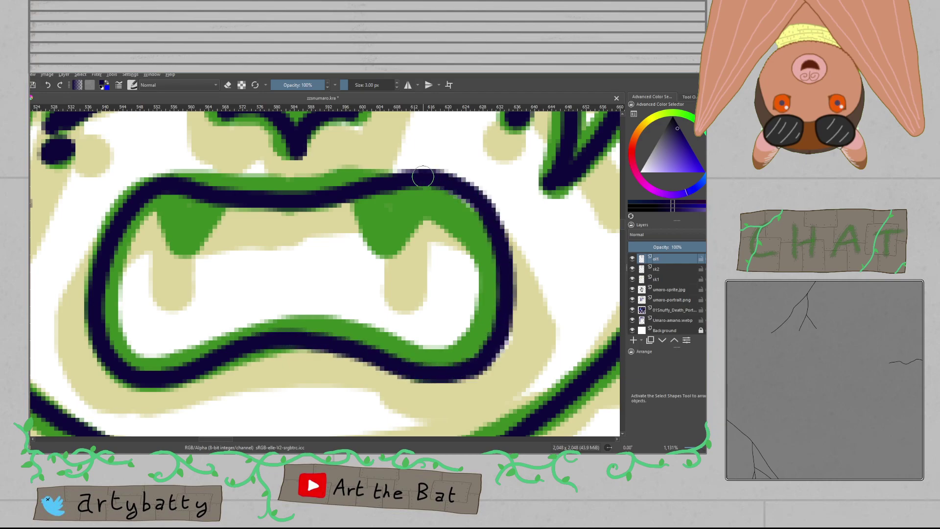
Step: Ink two pointed upper fangs and two smaller lower fangs inside the mouth
{"action": "mouse_move", "coordinate": [367, 195]}
{"action": "left_mouse_down"}
{"action": "mouse_move", "coordinate": [380, 230]}
{"action": "mouse_move", "coordinate": [408, 186]}
{"action": "mouse_move", "coordinate": [395, 239]}
{"action": "mouse_move", "coordinate": [423, 186]}
{"action": "left_mouse_up"}
{"action": "key", "text": "ctrl+z"}
{"action": "mouse_move", "coordinate": [165, 191]}
{"action": "left_mouse_down"}
{"action": "mouse_move", "coordinate": [188, 253]}
{"action": "mouse_move", "coordinate": [204, 237]}
{"action": "mouse_move", "coordinate": [216, 203]}
{"action": "left_mouse_up"}
{"action": "key", "text": "ctrl+z"}
{"action": "mouse_move", "coordinate": [162, 193]}
{"action": "left_mouse_down"}
{"action": "mouse_move", "coordinate": [179, 226]}
{"action": "mouse_move", "coordinate": [203, 229]}
{"action": "mouse_move", "coordinate": [217, 205]}
{"action": "left_mouse_up"}
{"action": "mouse_move", "coordinate": [141, 368]}
{"action": "left_mouse_down"}
{"action": "mouse_move", "coordinate": [167, 335]}
{"action": "mouse_move", "coordinate": [185, 362]}
{"action": "left_mouse_up"}
{"action": "mouse_move", "coordinate": [422, 361]}
{"action": "left_mouse_down"}
{"action": "mouse_move", "coordinate": [433, 333]}
{"action": "mouse_move", "coordinate": [452, 340]}
{"action": "mouse_move", "coordinate": [459, 360]}
{"action": "left_mouse_up"}
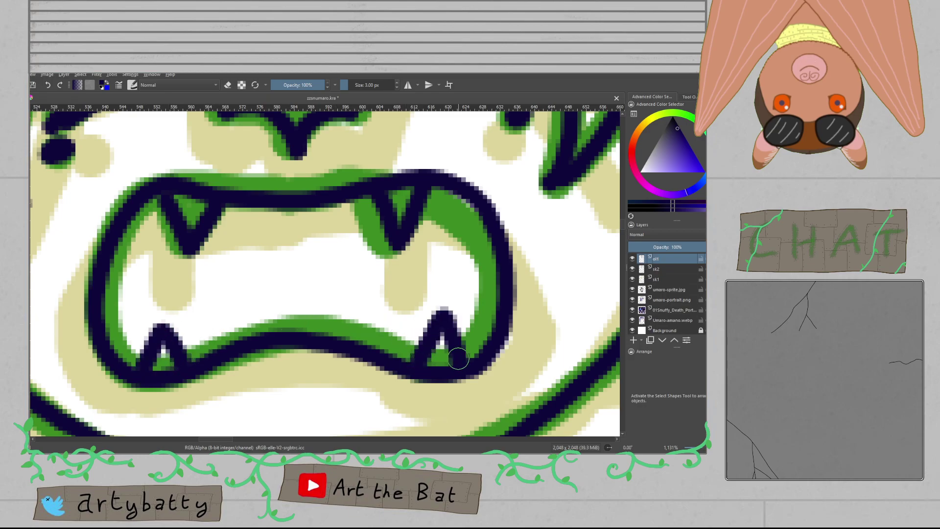
Step: Ink the shoulder lines on the right, from the jaw and from the hair tip down to where they meet
{"action": "scroll", "coordinate": [447, 341], "scroll_direction": "down", "scroll_amount": 3}
{"action": "scroll", "coordinate": [456, 251], "scroll_direction": "down", "scroll_amount": 1}
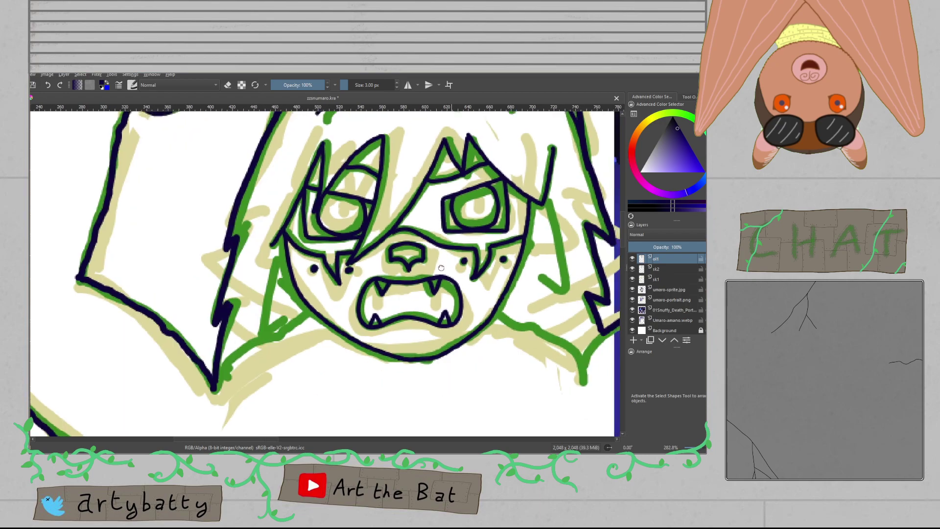
{"action": "left_click_drag", "start_coordinate": [452, 235], "coordinate": [394, 327]}
{"action": "scroll", "coordinate": [396, 307], "scroll_direction": "up", "scroll_amount": 1}
{"action": "left_click_drag", "start_coordinate": [476, 357], "coordinate": [444, 283]}
{"action": "left_click_drag", "start_coordinate": [483, 322], "coordinate": [397, 226]}
{"action": "scroll", "coordinate": [406, 325], "scroll_direction": "up", "scroll_amount": 1}
{"action": "left_click_drag", "start_coordinate": [406, 325], "coordinate": [329, 254]}
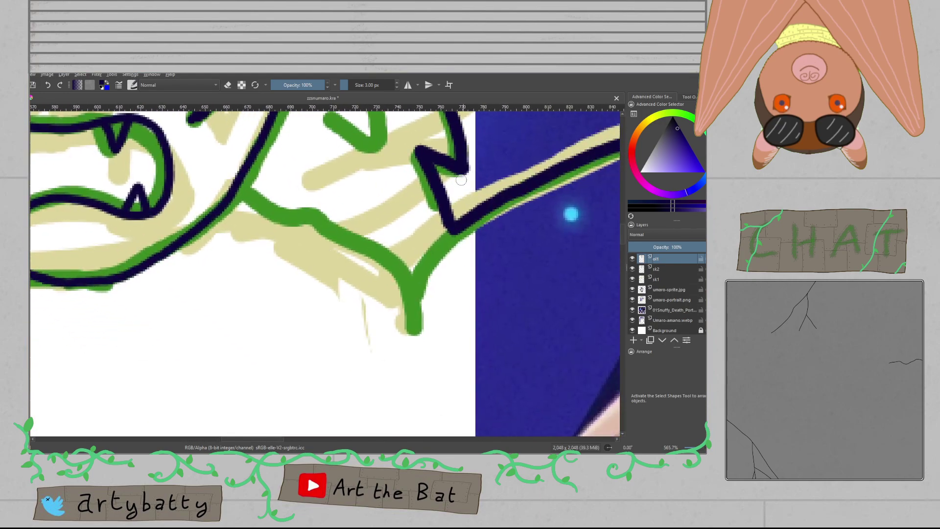
{"action": "mouse_move", "coordinate": [455, 232]}
{"action": "left_mouse_down"}
{"action": "mouse_move", "coordinate": [425, 277]}
{"action": "mouse_move", "coordinate": [413, 328]}
{"action": "left_mouse_up"}
{"action": "mouse_move", "coordinate": [236, 191]}
{"action": "left_mouse_down"}
{"action": "mouse_move", "coordinate": [302, 214]}
{"action": "mouse_move", "coordinate": [385, 265]}
{"action": "mouse_move", "coordinate": [411, 306]}
{"action": "mouse_move", "coordinate": [398, 440]}
{"action": "left_mouse_up"}
{"action": "left_click_drag", "start_coordinate": [420, 354], "coordinate": [402, 392]}
Step: Ink the long pointed hair strand hanging beside the right cheek, including its short hooked tip
{"action": "scroll", "coordinate": [402, 391], "scroll_direction": "down", "scroll_amount": 1}
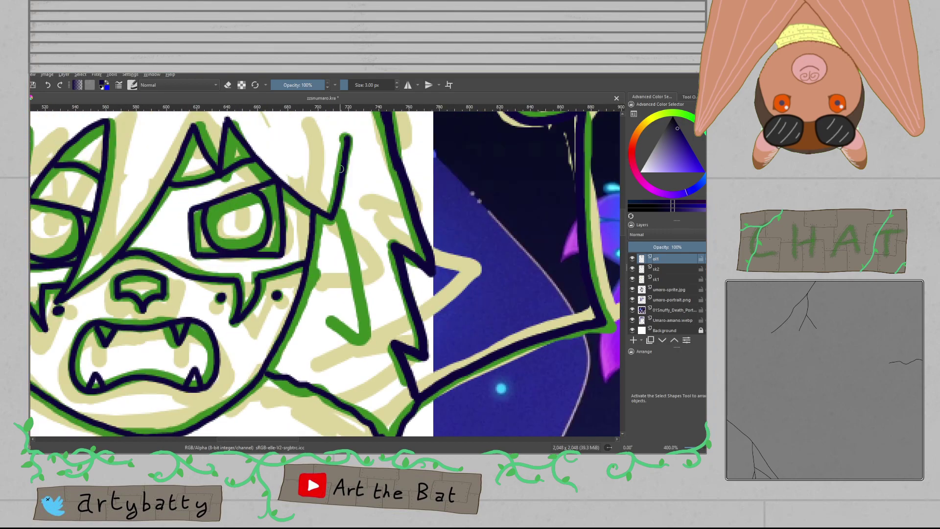
{"action": "left_click_drag", "start_coordinate": [343, 211], "coordinate": [376, 365]}
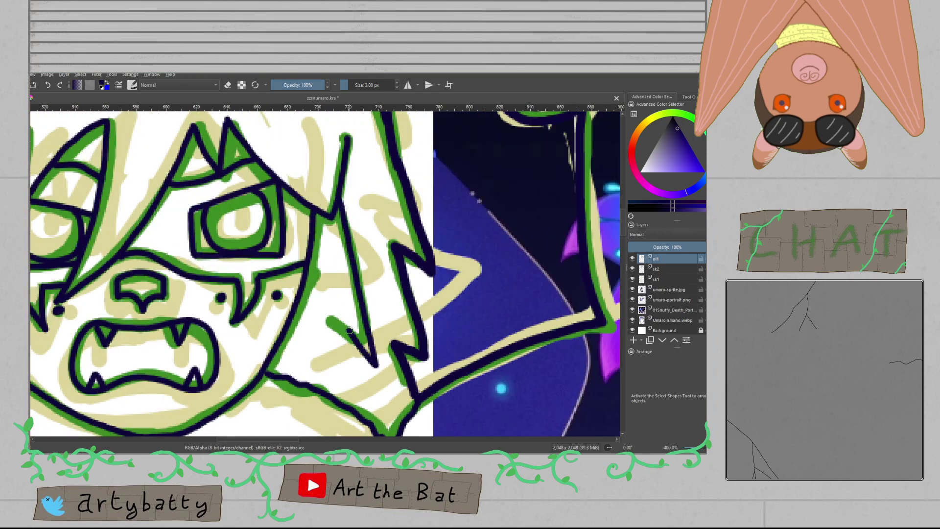
{"action": "mouse_move", "coordinate": [319, 341]}
{"action": "left_mouse_down"}
{"action": "mouse_move", "coordinate": [343, 401]}
{"action": "mouse_move", "coordinate": [525, 304]}
{"action": "left_mouse_up"}
Step: Ink the left shoulder line from the armpit corner up to the jaw
{"action": "left_click_drag", "start_coordinate": [97, 230], "coordinate": [301, 239]}
{"action": "scroll", "coordinate": [334, 345], "scroll_direction": "up", "scroll_amount": 1}
{"action": "left_click_drag", "start_coordinate": [334, 344], "coordinate": [342, 278]}
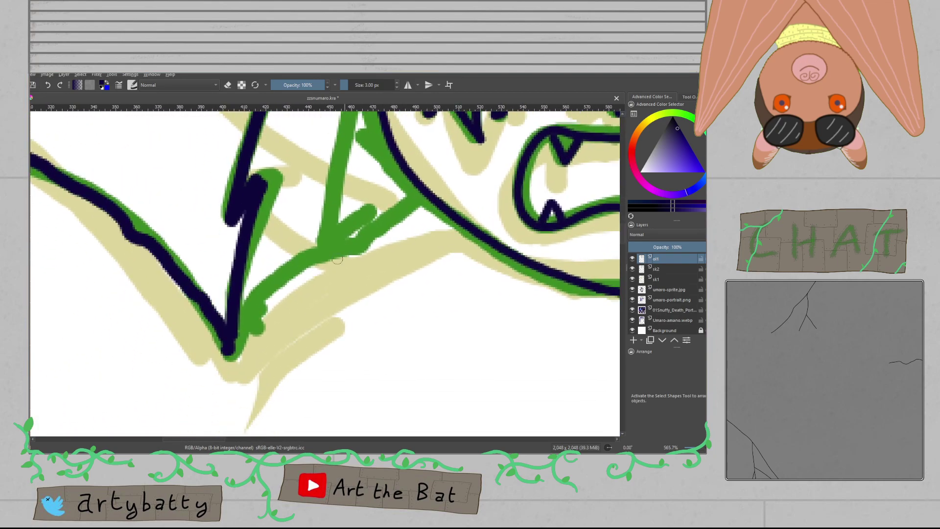
{"action": "mouse_move", "coordinate": [233, 349]}
{"action": "left_mouse_down"}
{"action": "mouse_move", "coordinate": [299, 277]}
{"action": "mouse_move", "coordinate": [367, 246]}
{"action": "mouse_move", "coordinate": [424, 198]}
{"action": "mouse_move", "coordinate": [407, 234]}
{"action": "mouse_move", "coordinate": [408, 319]}
{"action": "left_mouse_up"}
Step: Ink the pointed hair strand beside the left cheek with short strokes near the shoulder line, and save the drawing
{"action": "left_click_drag", "start_coordinate": [352, 189], "coordinate": [321, 337]}
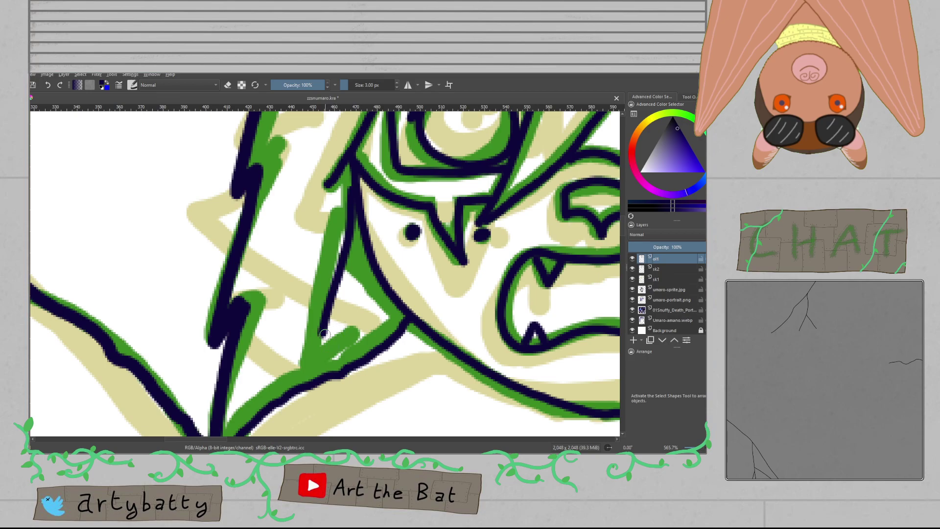
{"action": "left_click_drag", "start_coordinate": [357, 293], "coordinate": [325, 335]}
{"action": "left_click_drag", "start_coordinate": [302, 351], "coordinate": [295, 374]}
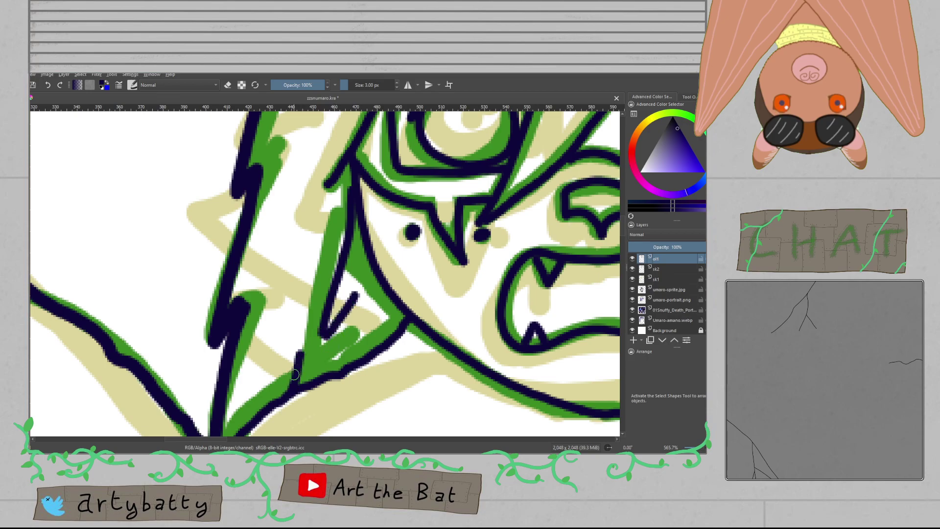
{"action": "mouse_move", "coordinate": [380, 325]}
{"action": "left_mouse_down"}
{"action": "mouse_move", "coordinate": [373, 340]}
{"action": "mouse_move", "coordinate": [396, 314]}
{"action": "left_mouse_up"}
{"action": "key", "text": "ctrl+s"}
Step: Ink the curled thumb of the left raised fist and the zigzag fur edge across its wrist
{"action": "scroll", "coordinate": [373, 340], "scroll_direction": "down", "scroll_amount": 3}
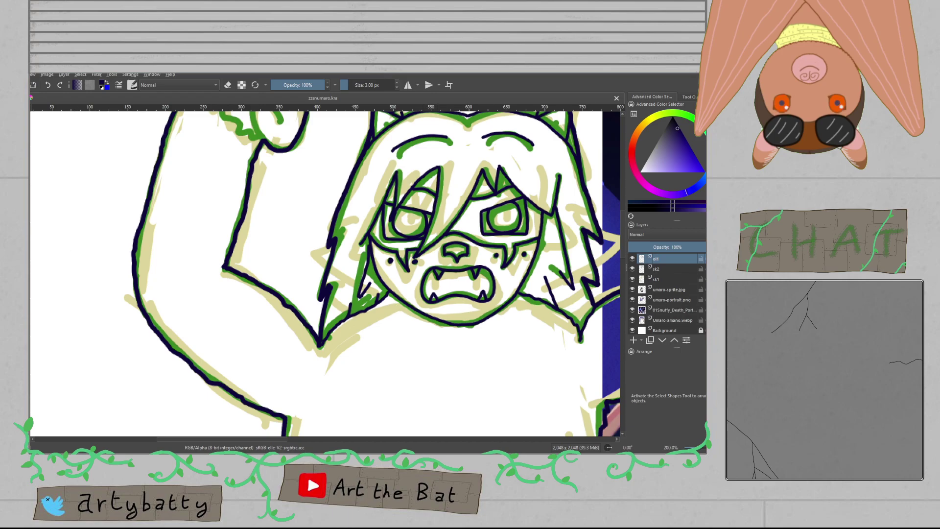
{"action": "left_click_drag", "start_coordinate": [312, 312], "coordinate": [389, 160]}
{"action": "left_click_drag", "start_coordinate": [357, 255], "coordinate": [299, 382]}
{"action": "left_click_drag", "start_coordinate": [269, 149], "coordinate": [279, 318]}
{"action": "scroll", "coordinate": [279, 318], "scroll_direction": "up", "scroll_amount": 4}
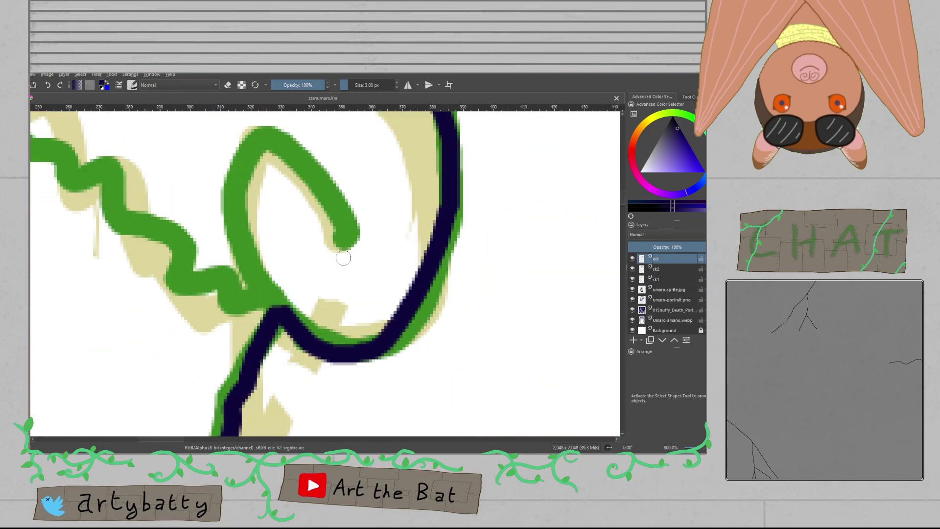
{"action": "mouse_move", "coordinate": [280, 309]}
{"action": "left_mouse_down"}
{"action": "mouse_move", "coordinate": [243, 247]}
{"action": "mouse_move", "coordinate": [261, 142]}
{"action": "mouse_move", "coordinate": [361, 227]}
{"action": "mouse_move", "coordinate": [502, 265]}
{"action": "mouse_move", "coordinate": [497, 325]}
{"action": "left_mouse_up"}
{"action": "mouse_move", "coordinate": [123, 174]}
{"action": "left_mouse_down"}
{"action": "mouse_move", "coordinate": [171, 216]}
{"action": "mouse_move", "coordinate": [174, 238]}
{"action": "mouse_move", "coordinate": [400, 404]}
{"action": "left_mouse_up"}
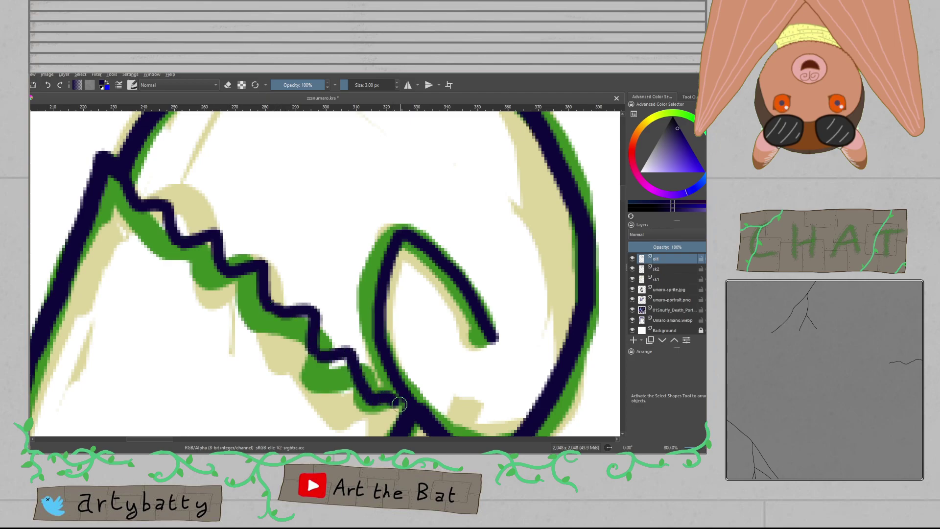
Step: Ink the curled thumb of the right raised fist and the jagged fur edge across its wrist
{"action": "scroll", "coordinate": [404, 402], "scroll_direction": "down", "scroll_amount": 2}
{"action": "left_click_drag", "start_coordinate": [586, 395], "coordinate": [449, 298]}
{"action": "left_click_drag", "start_coordinate": [607, 320], "coordinate": [349, 277]}
{"action": "scroll", "coordinate": [348, 278], "scroll_direction": "down", "scroll_amount": 1}
{"action": "left_click_drag", "start_coordinate": [582, 291], "coordinate": [166, 252]}
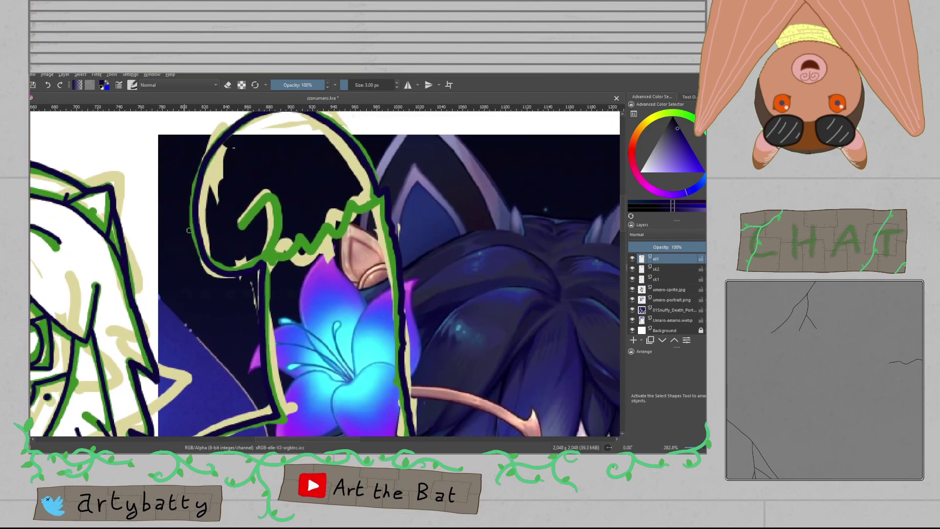
{"action": "key", "text": "plus"}
{"action": "key", "text": "plus"}
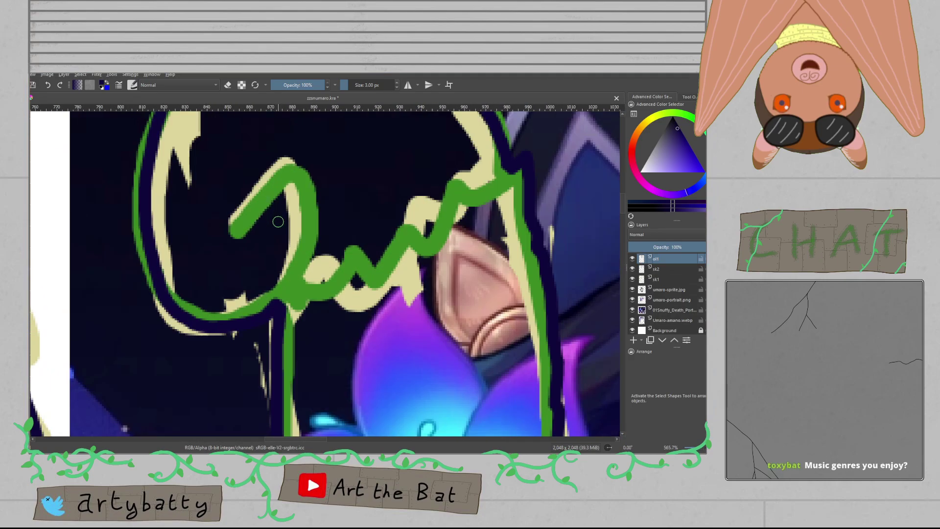
{"action": "mouse_move", "coordinate": [268, 308]}
{"action": "left_mouse_down"}
{"action": "mouse_move", "coordinate": [294, 270]}
{"action": "mouse_move", "coordinate": [307, 200]}
{"action": "mouse_move", "coordinate": [237, 237]}
{"action": "left_mouse_up"}
{"action": "mouse_move", "coordinate": [289, 289]}
{"action": "left_mouse_down"}
{"action": "mouse_move", "coordinate": [317, 292]}
{"action": "mouse_move", "coordinate": [344, 280]}
{"action": "mouse_move", "coordinate": [367, 251]}
{"action": "mouse_move", "coordinate": [453, 226]}
{"action": "mouse_move", "coordinate": [460, 182]}
{"action": "mouse_move", "coordinate": [482, 199]}
{"action": "mouse_move", "coordinate": [509, 169]}
{"action": "left_mouse_up"}
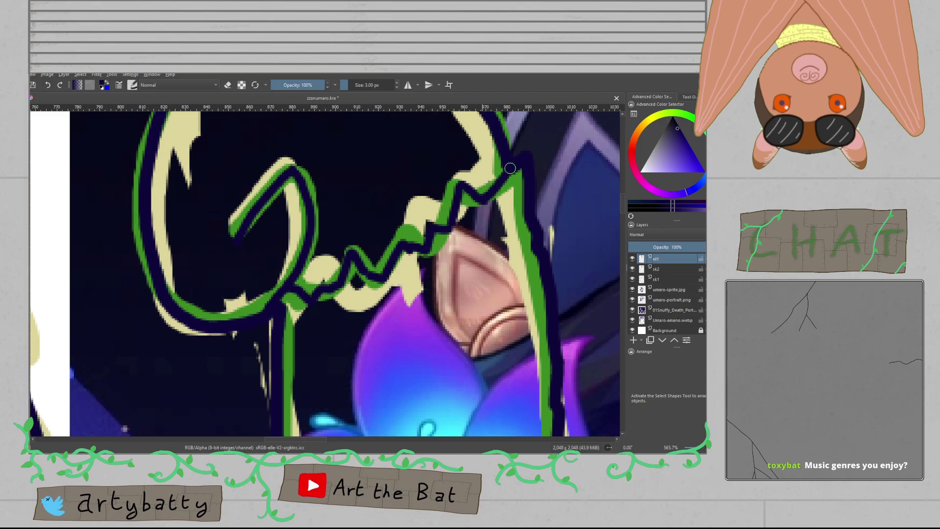
Step: Ink the wavy chest line across the torso, with its small central peak and upturned ends
{"action": "scroll", "coordinate": [449, 274], "scroll_direction": "down", "scroll_amount": 3}
{"action": "mouse_move", "coordinate": [337, 386]}
{"action": "left_mouse_down"}
{"action": "mouse_move", "coordinate": [396, 337]}
{"action": "mouse_move", "coordinate": [467, 190]}
{"action": "left_mouse_up"}
{"action": "scroll", "coordinate": [283, 359], "scroll_direction": "up", "scroll_amount": 2}
{"action": "left_click_drag", "start_coordinate": [284, 359], "coordinate": [317, 258]}
{"action": "mouse_move", "coordinate": [77, 221]}
{"action": "left_mouse_down"}
{"action": "mouse_move", "coordinate": [113, 259]}
{"action": "mouse_move", "coordinate": [139, 268]}
{"action": "left_mouse_up"}
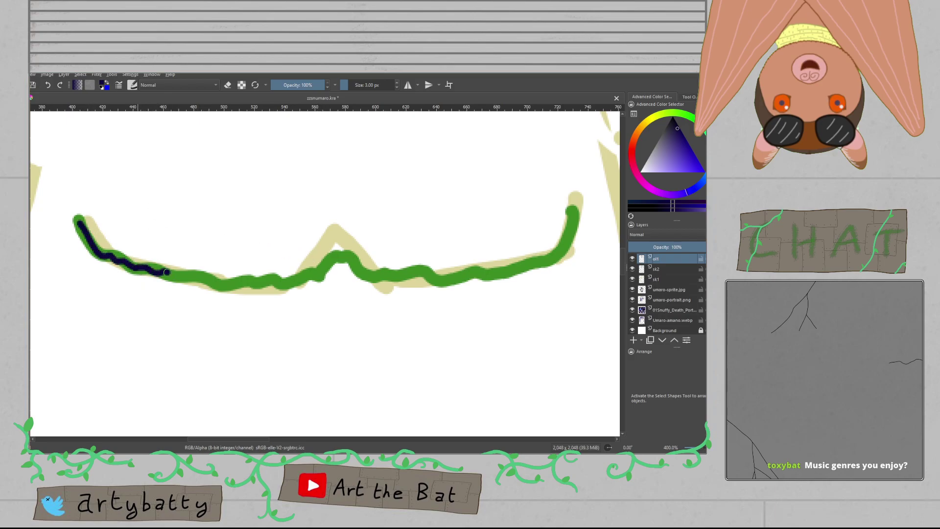
{"action": "mouse_move", "coordinate": [227, 283]}
{"action": "left_mouse_down"}
{"action": "mouse_move", "coordinate": [294, 284]}
{"action": "mouse_move", "coordinate": [345, 253]}
{"action": "mouse_move", "coordinate": [388, 282]}
{"action": "left_mouse_up"}
{"action": "mouse_move", "coordinate": [393, 279]}
{"action": "left_mouse_down"}
{"action": "mouse_move", "coordinate": [453, 284]}
{"action": "mouse_move", "coordinate": [560, 257]}
{"action": "mouse_move", "coordinate": [575, 235]}
{"action": "mouse_move", "coordinate": [575, 207]}
{"action": "left_mouse_up"}
Step: Ink the wavy curved fur line across the middle of the belly
{"action": "scroll", "coordinate": [486, 220], "scroll_direction": "down", "scroll_amount": 3}
{"action": "left_click_drag", "start_coordinate": [467, 227], "coordinate": [433, 128]}
{"action": "scroll", "coordinate": [368, 237], "scroll_direction": "up", "scroll_amount": 3}
{"action": "scroll", "coordinate": [367, 237], "scroll_direction": "down", "scroll_amount": 1}
{"action": "scroll", "coordinate": [367, 238], "scroll_direction": "up", "scroll_amount": 1}
{"action": "left_click_drag", "start_coordinate": [361, 236], "coordinate": [288, 224]}
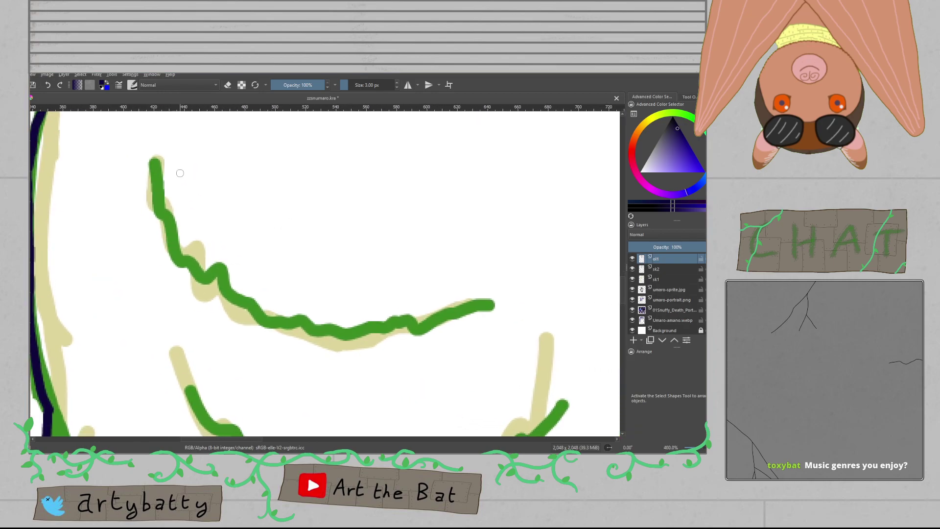
{"action": "mouse_move", "coordinate": [157, 162]}
{"action": "left_mouse_down"}
{"action": "mouse_move", "coordinate": [195, 260]}
{"action": "mouse_move", "coordinate": [283, 319]}
{"action": "mouse_move", "coordinate": [334, 339]}
{"action": "mouse_move", "coordinate": [488, 300]}
{"action": "left_mouse_up"}
Step: Ink the wavy lower belly line above the legs, extending it upward at both ends
{"action": "mouse_move", "coordinate": [486, 365]}
{"action": "left_mouse_down"}
{"action": "mouse_move", "coordinate": [474, 245]}
{"action": "mouse_move", "coordinate": [434, 170]}
{"action": "left_mouse_up"}
{"action": "left_click_drag", "start_coordinate": [249, 277], "coordinate": [145, 208]}
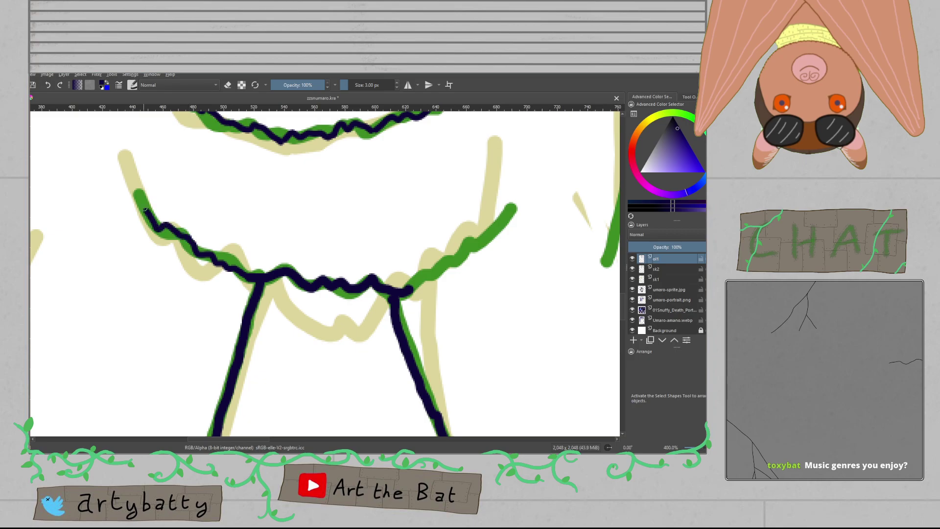
{"action": "mouse_move", "coordinate": [408, 293]}
{"action": "left_mouse_down"}
{"action": "mouse_move", "coordinate": [503, 227]}
{"action": "mouse_move", "coordinate": [485, 241]}
{"action": "mouse_move", "coordinate": [448, 245]}
{"action": "left_mouse_up"}
Step: Ink the short crease lines at both hips where the torso meets the legs, and save the drawing
{"action": "scroll", "coordinate": [507, 220], "scroll_direction": "down", "scroll_amount": 2}
{"action": "scroll", "coordinate": [226, 202], "scroll_direction": "up", "scroll_amount": 3}
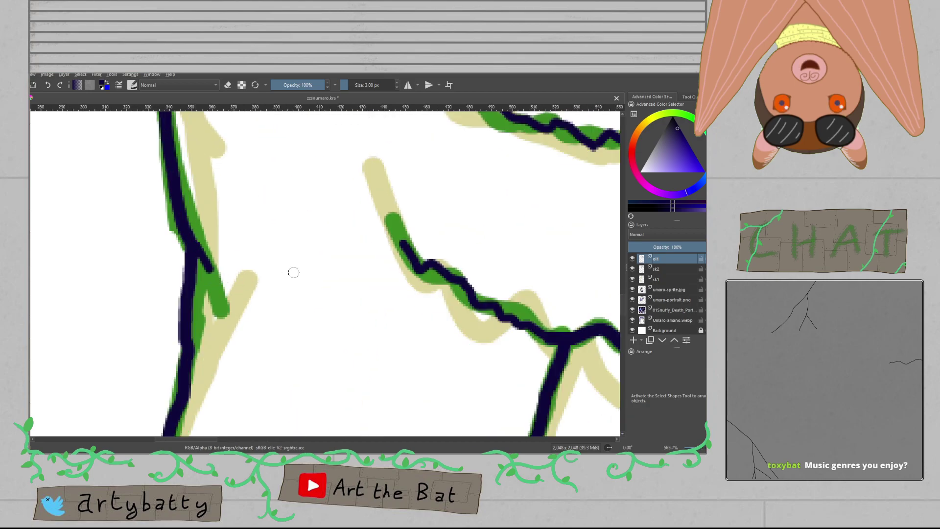
{"action": "left_click_drag", "start_coordinate": [363, 316], "coordinate": [145, 266]}
{"action": "mouse_move", "coordinate": [541, 305]}
{"action": "left_mouse_down"}
{"action": "mouse_move", "coordinate": [304, 278]}
{"action": "mouse_move", "coordinate": [134, 291]}
{"action": "left_mouse_up"}
{"action": "mouse_move", "coordinate": [464, 139]}
{"action": "left_mouse_down"}
{"action": "mouse_move", "coordinate": [463, 175]}
{"action": "mouse_move", "coordinate": [459, 162]}
{"action": "mouse_move", "coordinate": [443, 201]}
{"action": "left_mouse_up"}
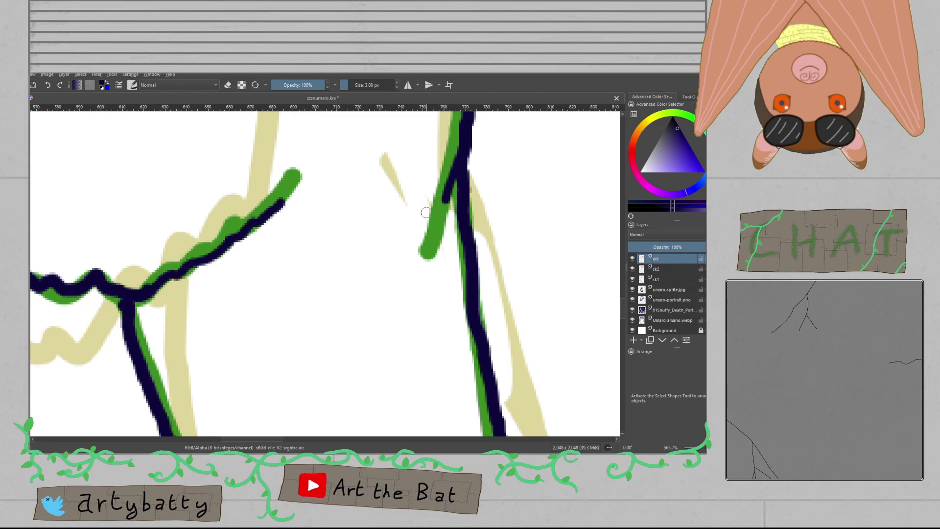
{"action": "key", "text": "ctrl+s"}
Step: Ink the wavy fur cuff around the left ankle and the scalloped edge along the top of the left foot
{"action": "scroll", "coordinate": [425, 212], "scroll_direction": "down", "scroll_amount": 4}
{"action": "left_click_drag", "start_coordinate": [252, 368], "coordinate": [368, 234]}
{"action": "scroll", "coordinate": [325, 252], "scroll_direction": "up", "scroll_amount": 4}
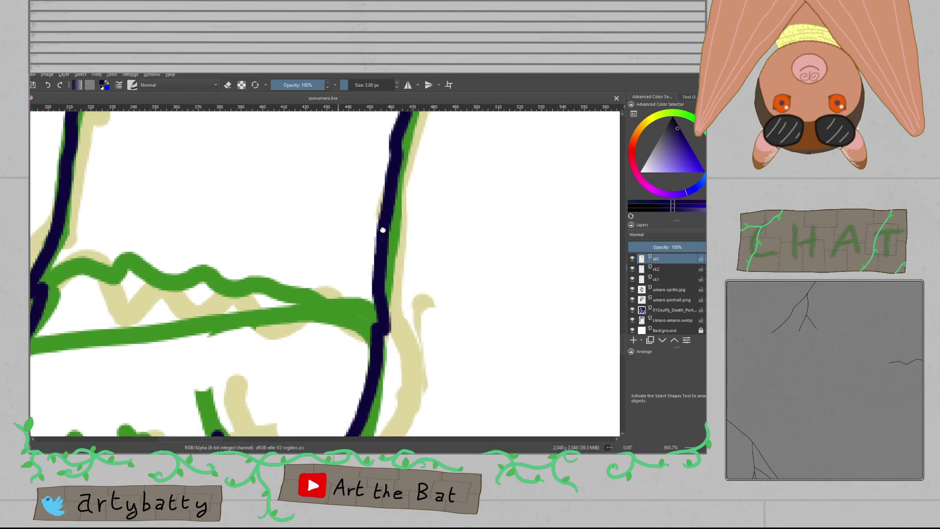
{"action": "scroll", "coordinate": [369, 234], "scroll_direction": "down", "scroll_amount": 5}
{"action": "scroll", "coordinate": [119, 297], "scroll_direction": "up", "scroll_amount": 5}
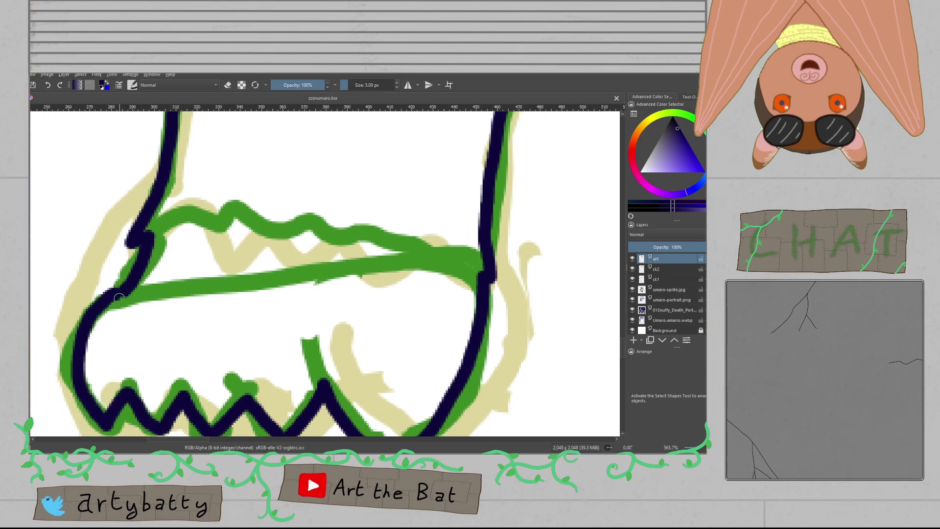
{"action": "mouse_move", "coordinate": [478, 299]}
{"action": "left_mouse_down"}
{"action": "mouse_move", "coordinate": [480, 276]}
{"action": "mouse_move", "coordinate": [432, 254]}
{"action": "mouse_move", "coordinate": [368, 286]}
{"action": "mouse_move", "coordinate": [373, 257]}
{"action": "mouse_move", "coordinate": [423, 249]}
{"action": "mouse_move", "coordinate": [475, 265]}
{"action": "mouse_move", "coordinate": [485, 283]}
{"action": "left_mouse_up"}
{"action": "key", "text": "ctrl+z"}
{"action": "mouse_move", "coordinate": [145, 236]}
{"action": "left_mouse_down"}
{"action": "mouse_move", "coordinate": [243, 225]}
{"action": "mouse_move", "coordinate": [416, 247]}
{"action": "left_mouse_up"}
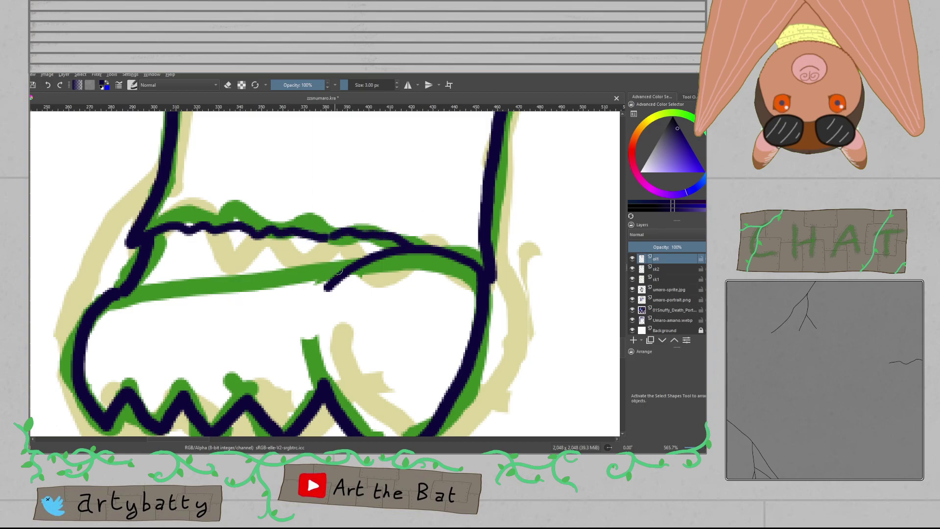
{"action": "mouse_move", "coordinate": [328, 285]}
{"action": "left_mouse_down"}
{"action": "mouse_move", "coordinate": [304, 277]}
{"action": "mouse_move", "coordinate": [261, 301]}
{"action": "mouse_move", "coordinate": [120, 297]}
{"action": "left_mouse_up"}
{"action": "key", "text": "ctrl+z"}
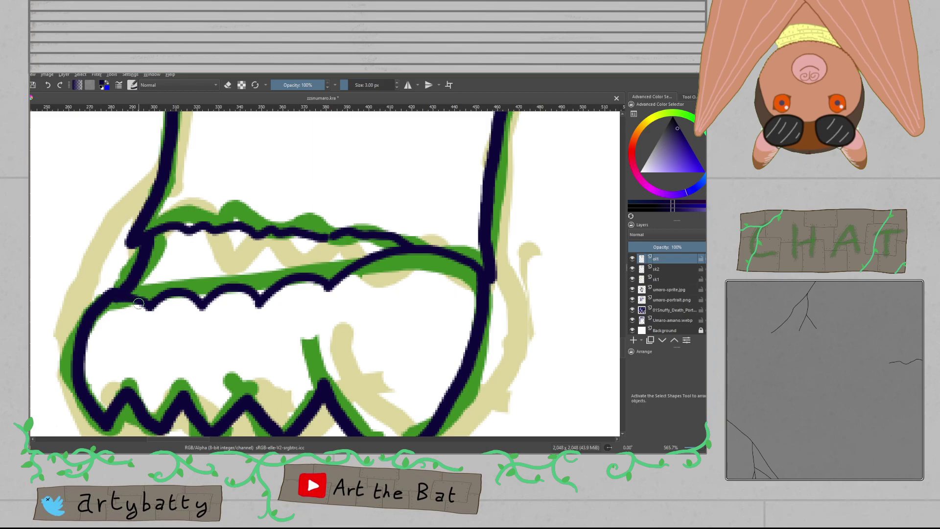
Step: Ink the right foot's big toe line and the curved, scalloped edge along the top of the foot
{"action": "left_click_drag", "start_coordinate": [356, 285], "coordinate": [296, 269]}
{"action": "left_click_drag", "start_coordinate": [420, 296], "coordinate": [302, 279]}
{"action": "left_click_drag", "start_coordinate": [614, 296], "coordinate": [180, 253]}
{"action": "mouse_move", "coordinate": [556, 289]}
{"action": "left_mouse_down"}
{"action": "mouse_move", "coordinate": [417, 299]}
{"action": "mouse_move", "coordinate": [349, 326]}
{"action": "left_mouse_up"}
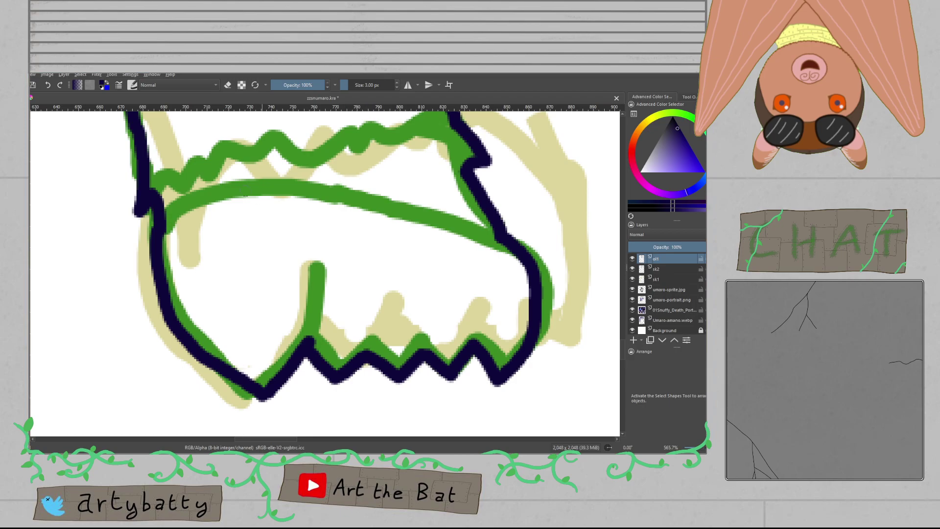
{"action": "left_click_drag", "start_coordinate": [308, 345], "coordinate": [318, 267]}
{"action": "mouse_move", "coordinate": [162, 219]}
{"action": "left_mouse_down"}
{"action": "mouse_move", "coordinate": [217, 186]}
{"action": "mouse_move", "coordinate": [282, 177]}
{"action": "mouse_move", "coordinate": [327, 204]}
{"action": "mouse_move", "coordinate": [350, 193]}
{"action": "mouse_move", "coordinate": [368, 215]}
{"action": "mouse_move", "coordinate": [388, 208]}
{"action": "mouse_move", "coordinate": [418, 220]}
{"action": "mouse_move", "coordinate": [423, 238]}
{"action": "mouse_move", "coordinate": [432, 223]}
{"action": "mouse_move", "coordinate": [465, 232]}
{"action": "mouse_move", "coordinate": [423, 237]}
{"action": "mouse_move", "coordinate": [427, 225]}
{"action": "mouse_move", "coordinate": [457, 220]}
{"action": "mouse_move", "coordinate": [471, 243]}
{"action": "mouse_move", "coordinate": [494, 232]}
{"action": "mouse_move", "coordinate": [477, 246]}
{"action": "mouse_move", "coordinate": [502, 239]}
{"action": "left_mouse_up"}
{"action": "key", "text": "ctrl+z"}
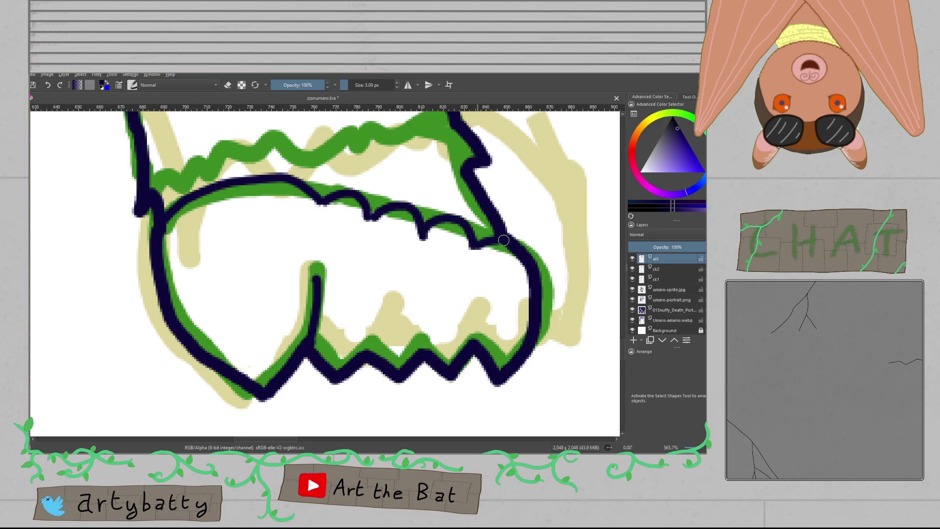
Step: Save the drawing and ink the jagged fur cuff around the right ankle
{"action": "left_click_drag", "start_coordinate": [389, 172], "coordinate": [373, 267]}
{"action": "key", "text": "ctrl+s"}
{"action": "left_click_drag", "start_coordinate": [142, 287], "coordinate": [198, 271]}
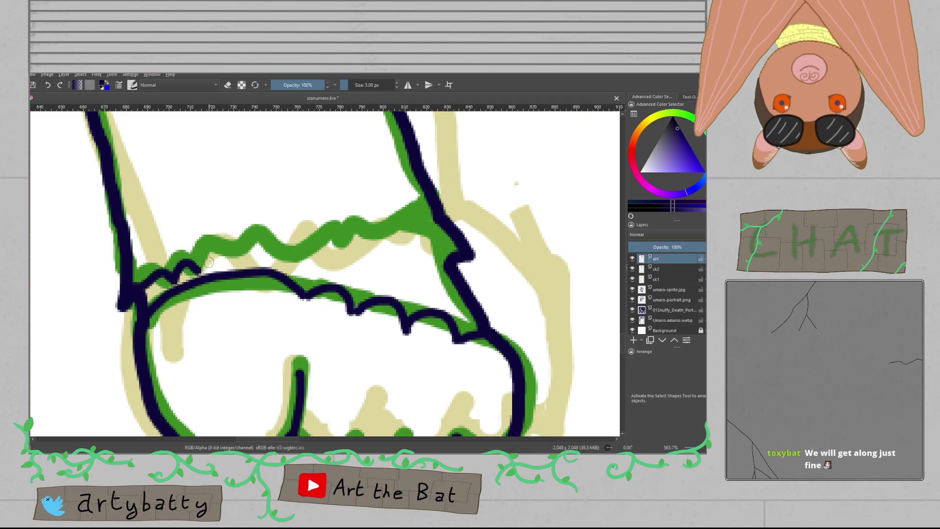
{"action": "mouse_move", "coordinate": [198, 268]}
{"action": "left_mouse_down"}
{"action": "mouse_move", "coordinate": [261, 247]}
{"action": "mouse_move", "coordinate": [240, 262]}
{"action": "mouse_move", "coordinate": [256, 243]}
{"action": "mouse_move", "coordinate": [326, 246]}
{"action": "mouse_move", "coordinate": [275, 253]}
{"action": "mouse_move", "coordinate": [295, 237]}
{"action": "mouse_move", "coordinate": [342, 242]}
{"action": "mouse_move", "coordinate": [368, 220]}
{"action": "mouse_move", "coordinate": [339, 241]}
{"action": "mouse_move", "coordinate": [405, 240]}
{"action": "mouse_move", "coordinate": [402, 248]}
{"action": "mouse_move", "coordinate": [422, 248]}
{"action": "mouse_move", "coordinate": [449, 269]}
{"action": "left_mouse_up"}
Step: Ink the left foot's big toe line as a short upright stroke and save the drawing
{"action": "scroll", "coordinate": [447, 260], "scroll_direction": "down", "scroll_amount": 4}
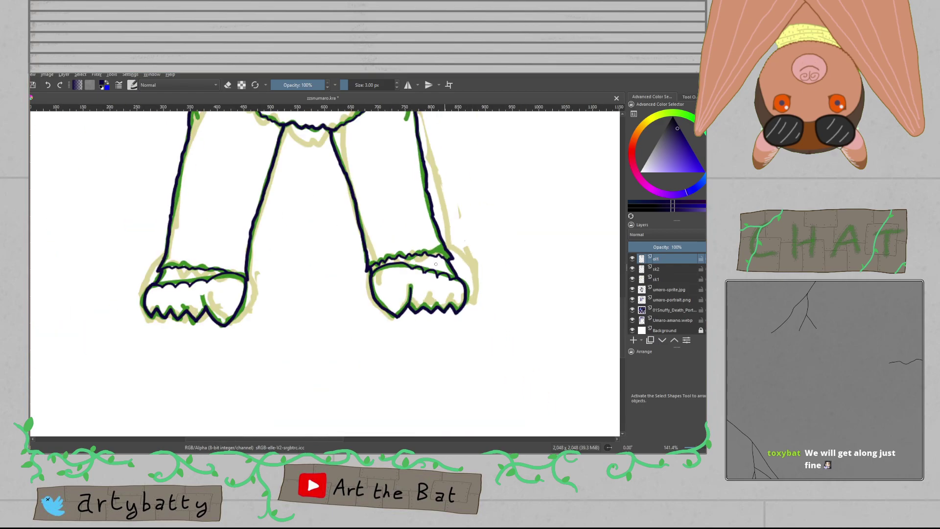
{"action": "left_click_drag", "start_coordinate": [196, 292], "coordinate": [287, 281]}
{"action": "scroll", "coordinate": [286, 281], "scroll_direction": "up", "scroll_amount": 5}
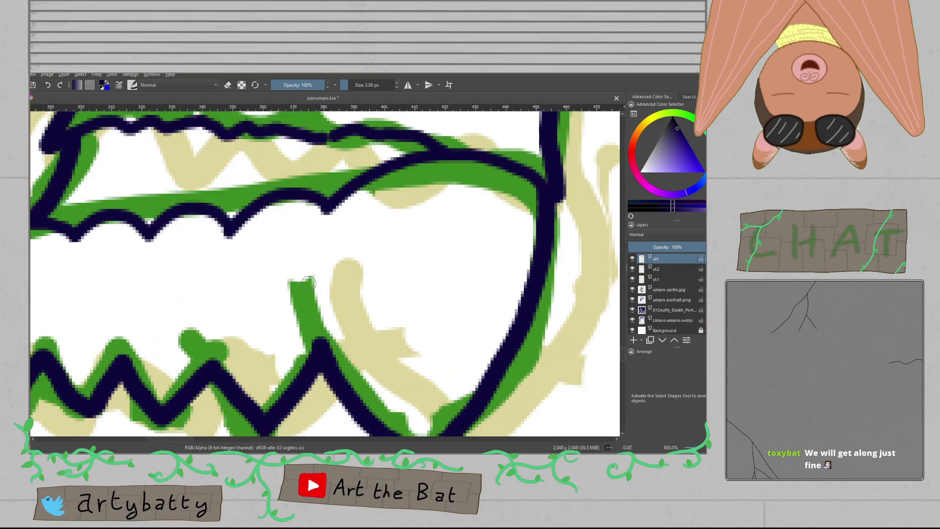
{"action": "left_click_drag", "start_coordinate": [321, 360], "coordinate": [306, 283]}
{"action": "key", "text": "ctrl+z"}
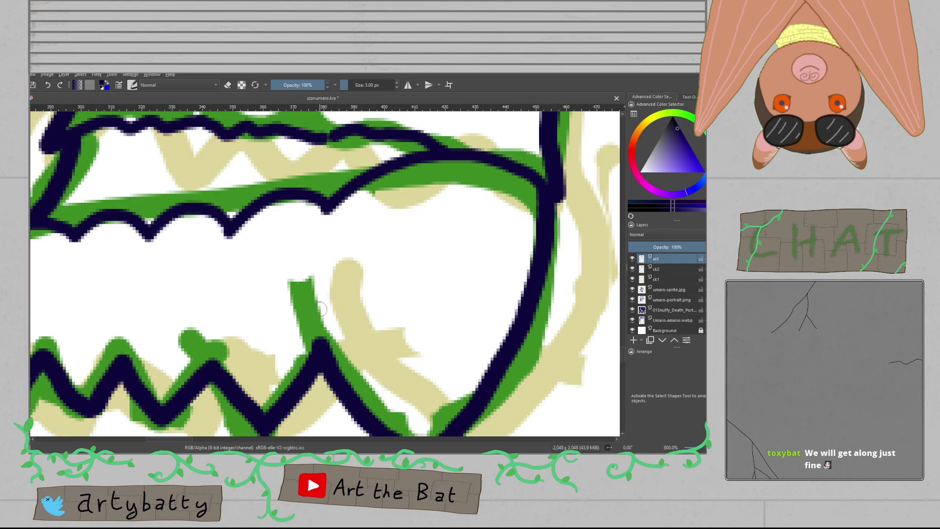
{"action": "left_click_drag", "start_coordinate": [321, 362], "coordinate": [317, 281]}
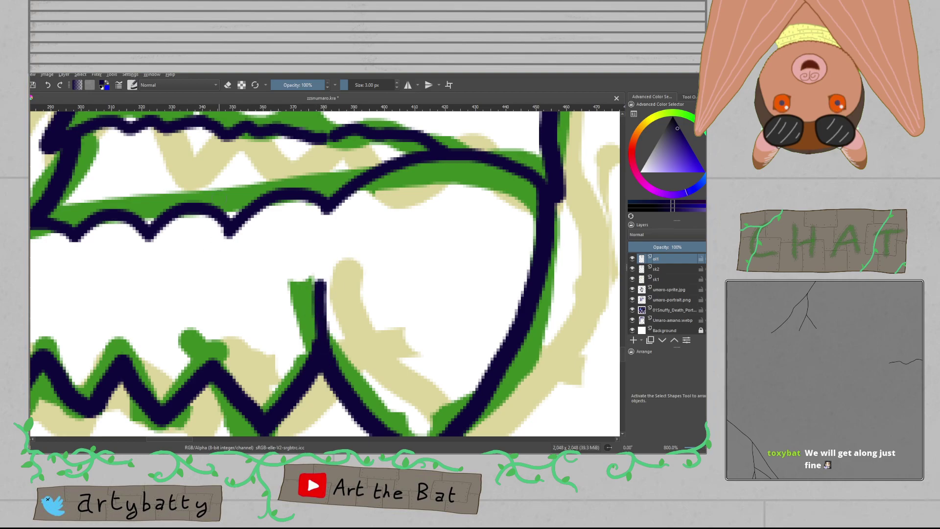
{"action": "scroll", "coordinate": [181, 267], "scroll_direction": "down", "scroll_amount": 4}
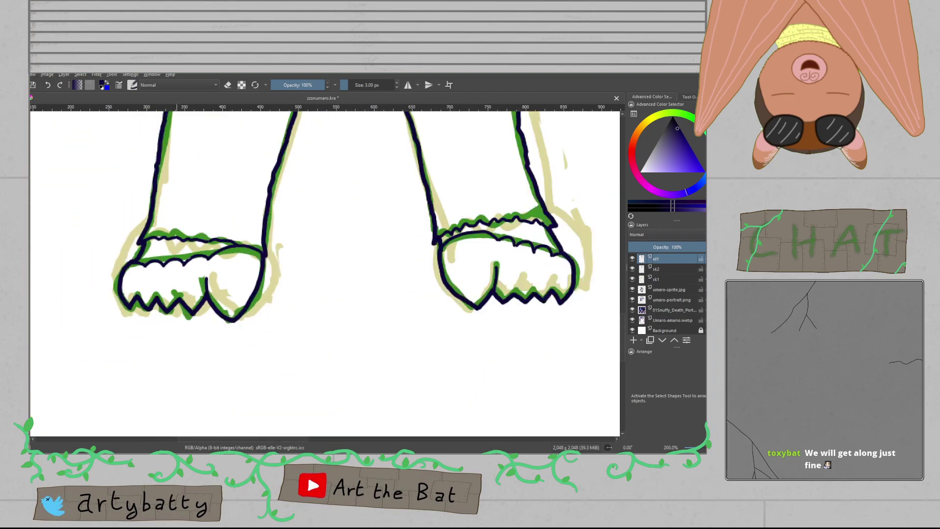
{"action": "scroll", "coordinate": [180, 265], "scroll_direction": "down", "scroll_amount": 3}
{"action": "scroll", "coordinate": [181, 264], "scroll_direction": "up", "scroll_amount": 1}
{"action": "key", "text": "ctrl+s"}
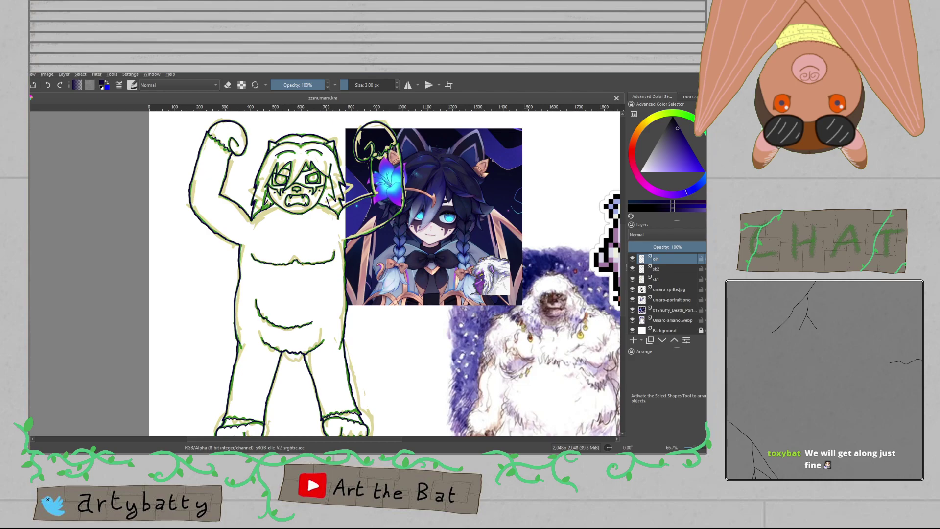
Step: Add a colorize mask to the line art and mark both eyes with bright blue sampled from the reference portrait's eye
{"action": "scroll", "coordinate": [450, 218], "scroll_direction": "up", "scroll_amount": 4}
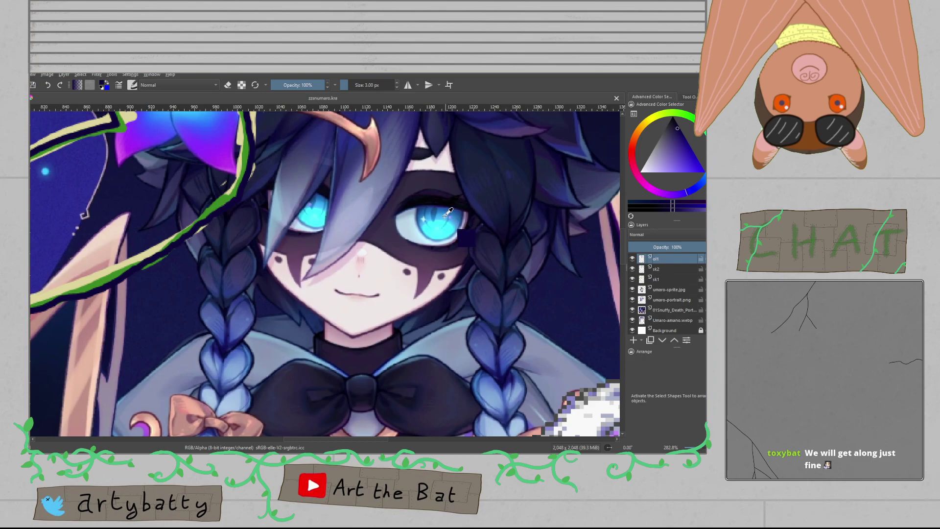
{"action": "left_click", "coordinate": [452, 221], "text": "ctrl"}
{"action": "scroll", "coordinate": [451, 222], "scroll_direction": "down", "scroll_amount": 3}
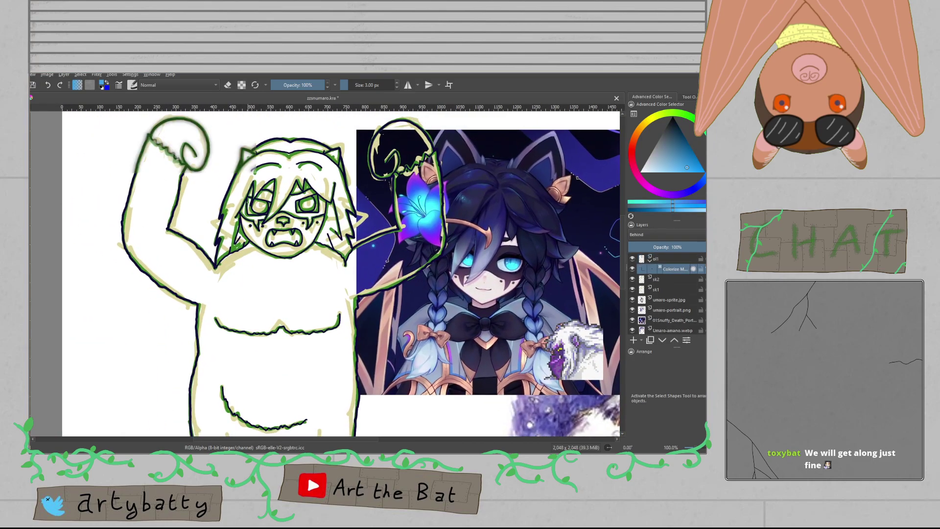
{"action": "scroll", "coordinate": [263, 233], "scroll_direction": "up", "scroll_amount": 3}
{"action": "left_click_drag", "start_coordinate": [250, 236], "coordinate": [261, 234]}
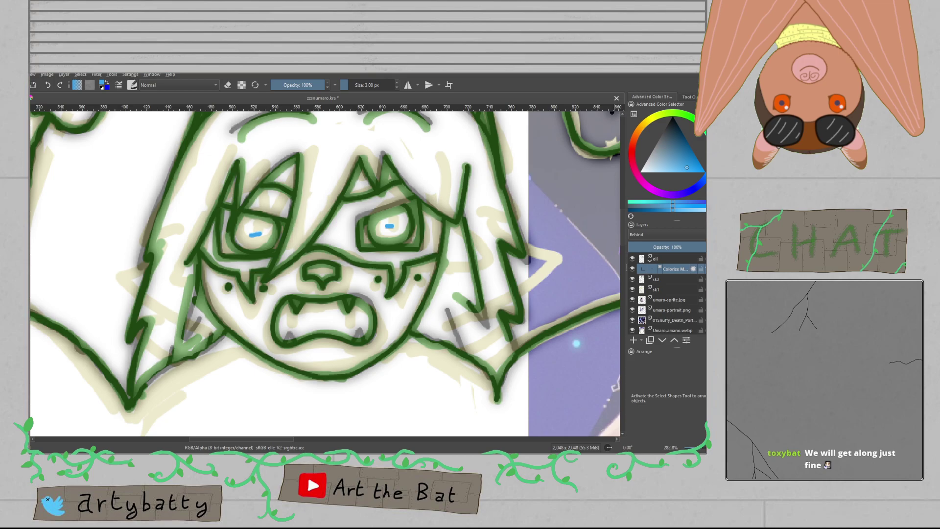
Step: Mark the background around the head, legs and between the legs with pale yellow key strokes on the colorize mask
{"action": "scroll", "coordinate": [205, 216], "scroll_direction": "down", "scroll_amount": 2}
{"action": "left_click_drag", "start_coordinate": [164, 223], "coordinate": [189, 137]}
{"action": "mouse_move", "coordinate": [382, 208]}
{"action": "left_mouse_down"}
{"action": "mouse_move", "coordinate": [389, 255]}
{"action": "mouse_move", "coordinate": [376, 212]}
{"action": "left_mouse_up"}
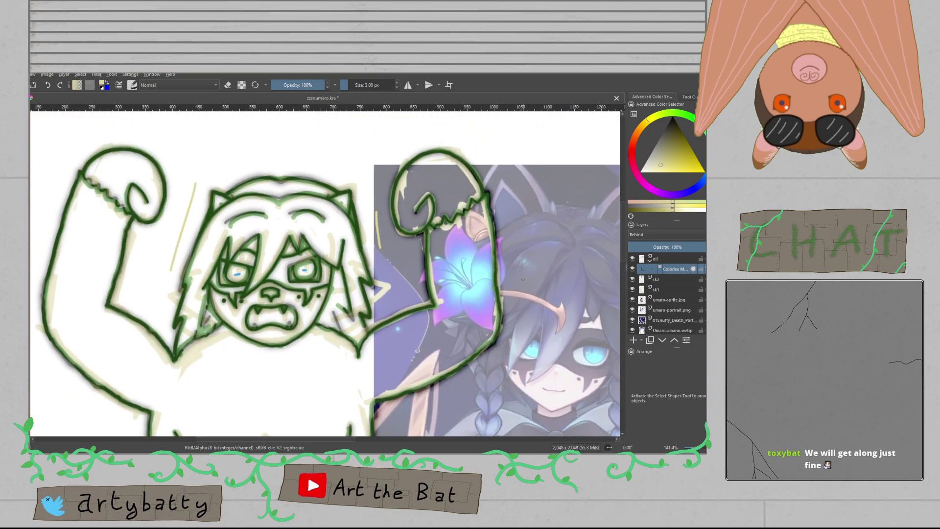
{"action": "left_click", "coordinate": [686, 97]}
{"action": "left_click_drag", "start_coordinate": [528, 399], "coordinate": [531, 292]}
{"action": "left_click_drag", "start_coordinate": [531, 294], "coordinate": [517, 327]}
{"action": "left_click_drag", "start_coordinate": [461, 363], "coordinate": [504, 176]}
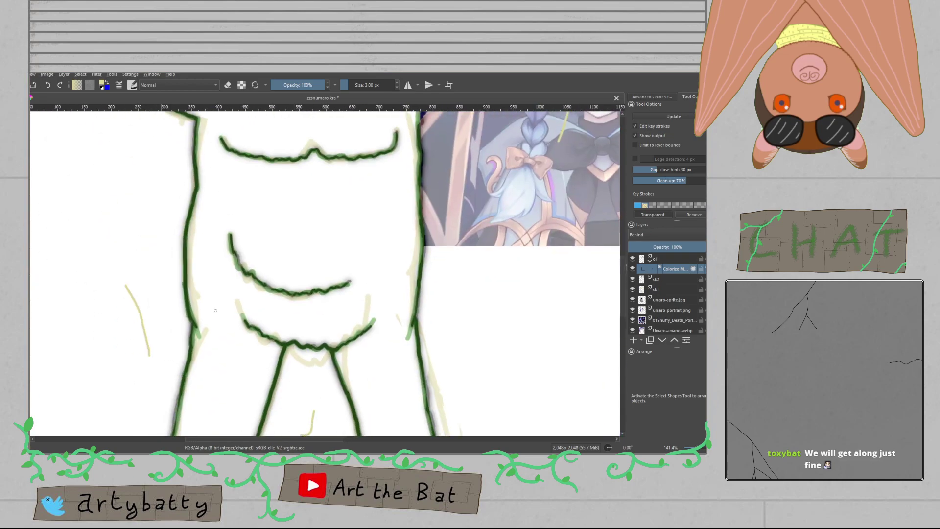
Step: Hide both sketch layers, leaving the ink layer and its colorize mask shown
{"action": "scroll", "coordinate": [471, 308], "scroll_direction": "down", "scroll_amount": 3}
{"action": "left_click", "coordinate": [632, 289]}
{"action": "left_click", "coordinate": [632, 280]}
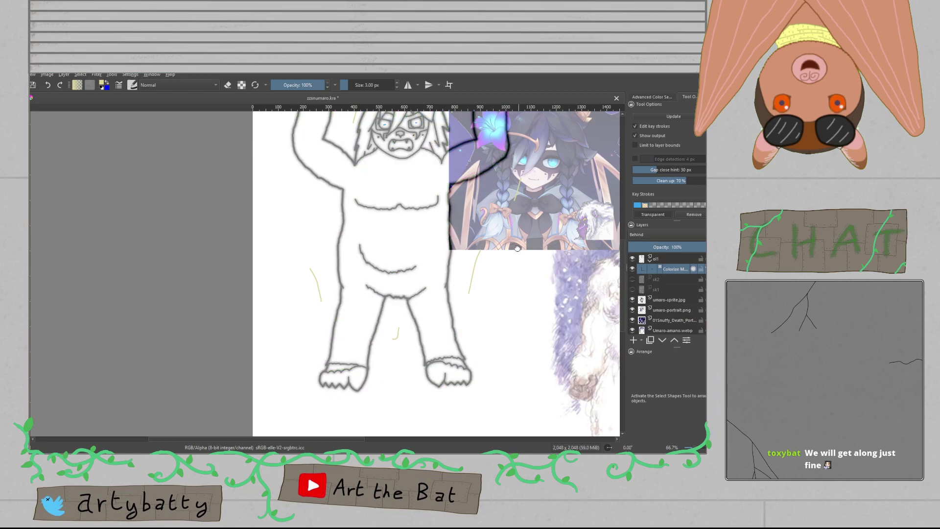
{"action": "left_click_drag", "start_coordinate": [518, 245], "coordinate": [499, 325]}
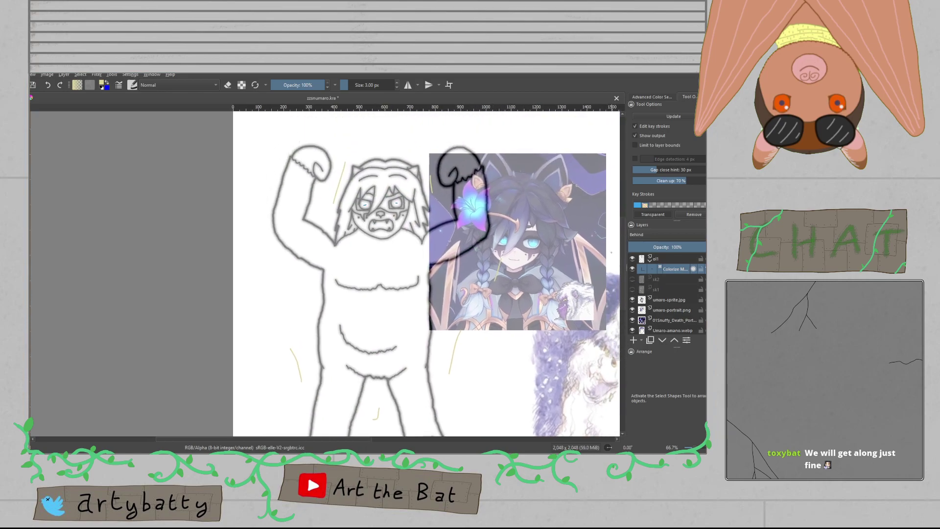
Step: Sample the dark purple of the reference portrait's eye mask and mark the character's mask areas around both eyes with short key strokes
{"action": "left_click", "coordinate": [633, 270]}
{"action": "scroll", "coordinate": [539, 239], "scroll_direction": "up", "scroll_amount": 6}
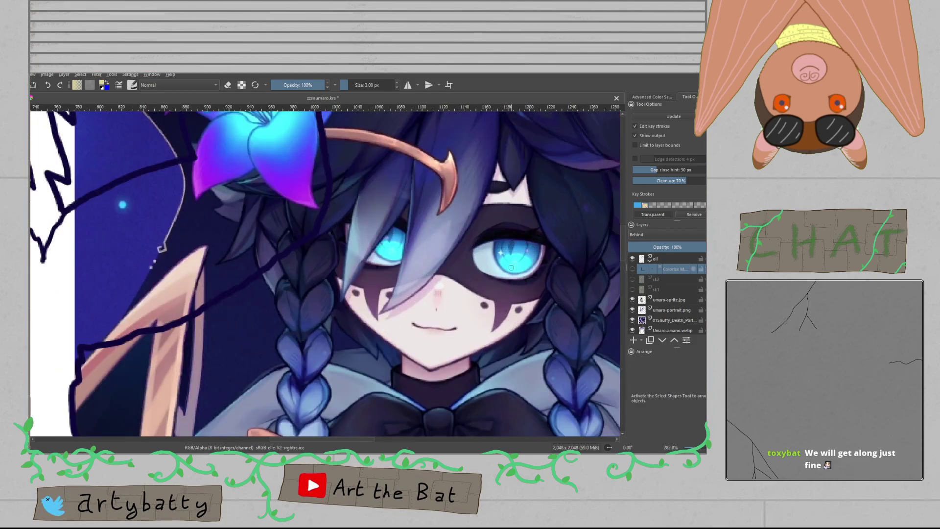
{"action": "left_click", "coordinate": [468, 268], "text": "ctrl"}
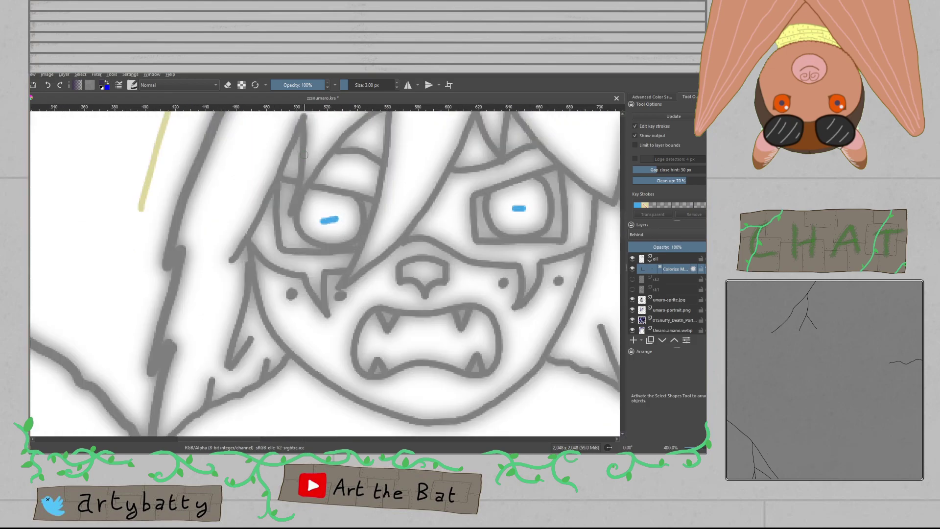
{"action": "scroll", "coordinate": [368, 131], "scroll_direction": "down", "scroll_amount": 2}
{"action": "mouse_move", "coordinate": [369, 131]}
{"action": "left_mouse_down"}
{"action": "mouse_move", "coordinate": [192, 227]}
{"action": "mouse_move", "coordinate": [114, 183]}
{"action": "mouse_move", "coordinate": [350, 206]}
{"action": "left_mouse_up"}
{"action": "scroll", "coordinate": [296, 219], "scroll_direction": "up", "scroll_amount": 3}
{"action": "mouse_move", "coordinate": [296, 219]}
{"action": "left_mouse_down"}
{"action": "mouse_move", "coordinate": [357, 230]}
{"action": "mouse_move", "coordinate": [351, 236]}
{"action": "left_mouse_up"}
{"action": "left_click_drag", "start_coordinate": [264, 357], "coordinate": [292, 363]}
{"action": "mouse_move", "coordinate": [473, 274]}
{"action": "left_mouse_down"}
{"action": "mouse_move", "coordinate": [475, 299]}
{"action": "mouse_move", "coordinate": [323, 263]}
{"action": "left_mouse_up"}
{"action": "left_click_drag", "start_coordinate": [469, 324], "coordinate": [457, 334]}
{"action": "left_click", "coordinate": [633, 269]}
{"action": "left_click", "coordinate": [652, 97]}
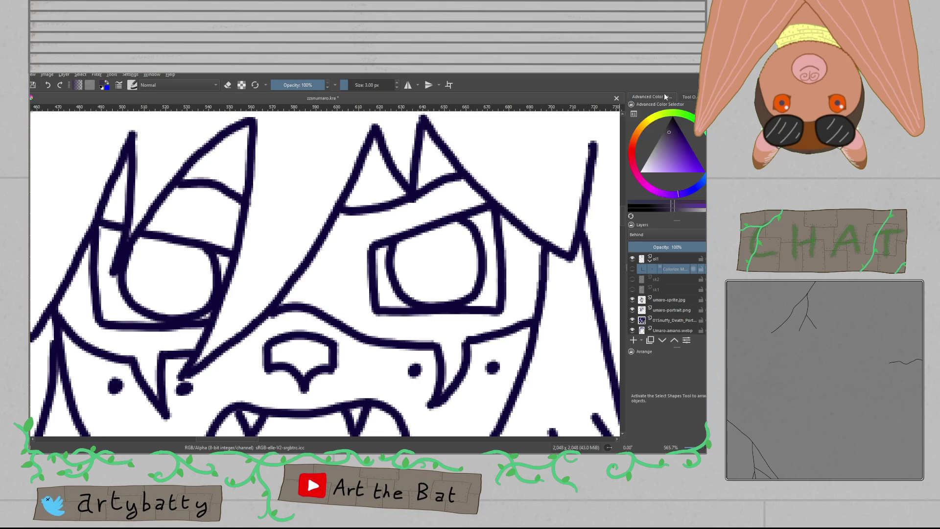
{"action": "left_click", "coordinate": [510, 222], "text": "ctrl"}
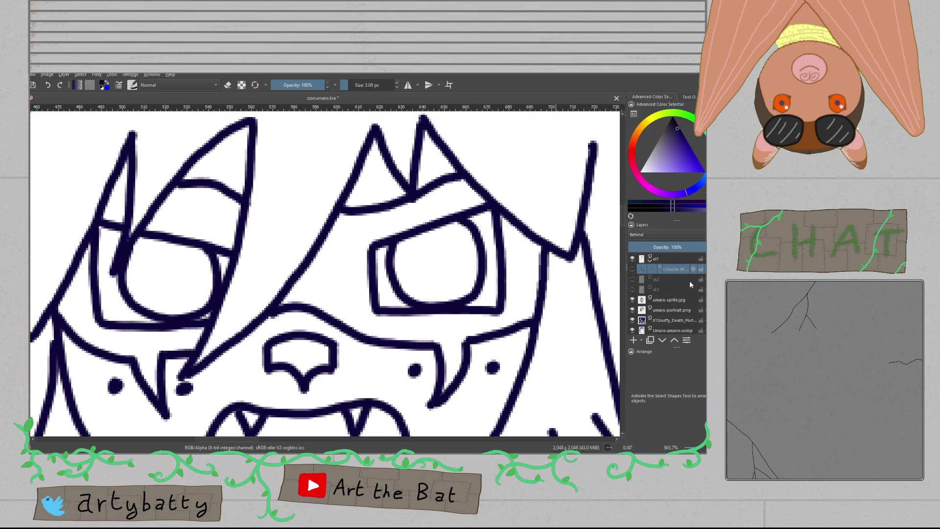
{"action": "left_click", "coordinate": [674, 261]}
{"action": "left_click_drag", "start_coordinate": [264, 174], "coordinate": [468, 281]}
{"action": "scroll", "coordinate": [408, 327], "scroll_direction": "up", "scroll_amount": 3}
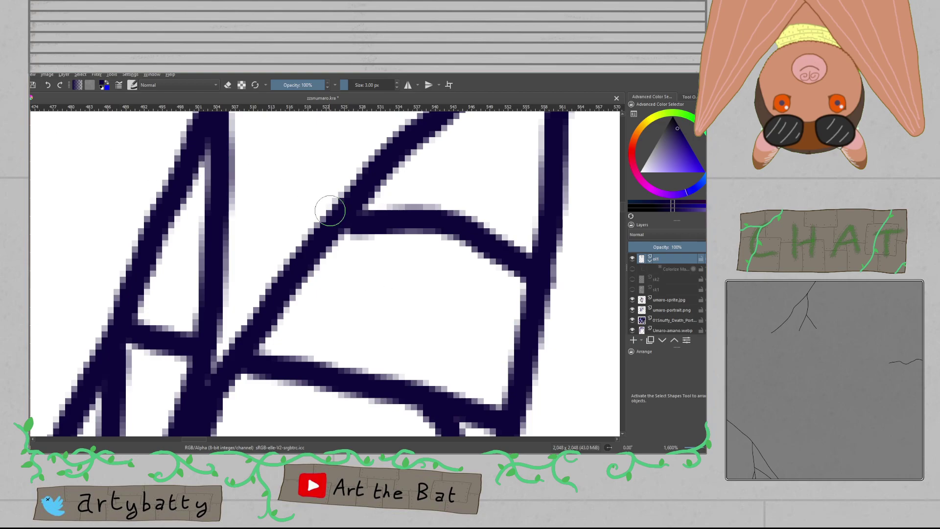
{"action": "left_click_drag", "start_coordinate": [197, 221], "coordinate": [181, 238]}
{"action": "key", "text": "ctrl+z"}
{"action": "scroll", "coordinate": [142, 201], "scroll_direction": "down", "scroll_amount": 4}
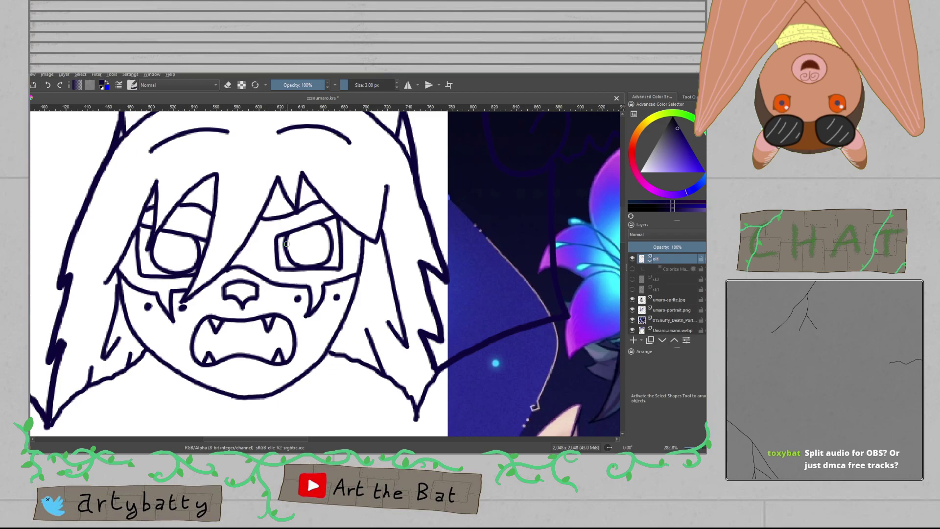
{"action": "scroll", "coordinate": [286, 243], "scroll_direction": "down", "scroll_amount": 1}
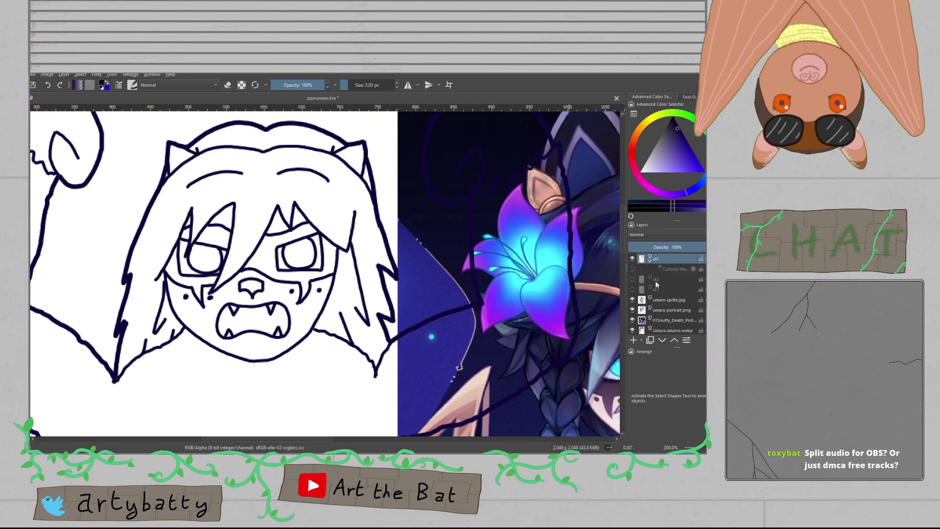
Step: Select the colorize mask and sample the pale skin colour from the reference portrait's face
{"action": "left_click", "coordinate": [632, 269]}
{"action": "scroll", "coordinate": [357, 263], "scroll_direction": "down", "scroll_amount": 1}
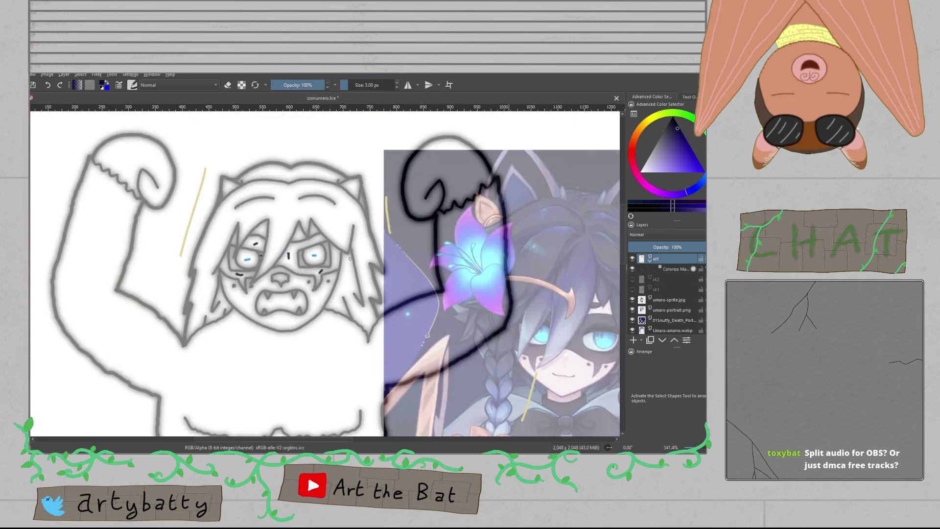
{"action": "left_click_drag", "start_coordinate": [432, 280], "coordinate": [334, 246]}
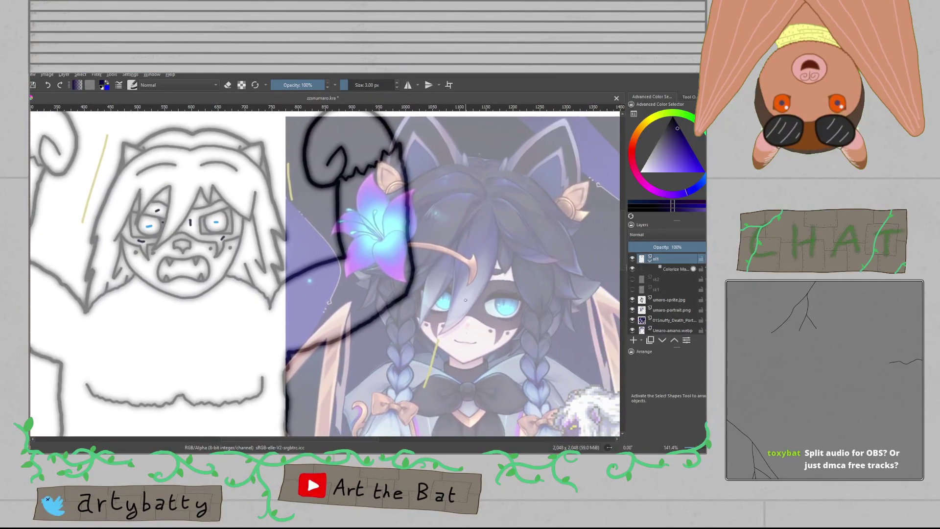
{"action": "left_click", "coordinate": [635, 268]}
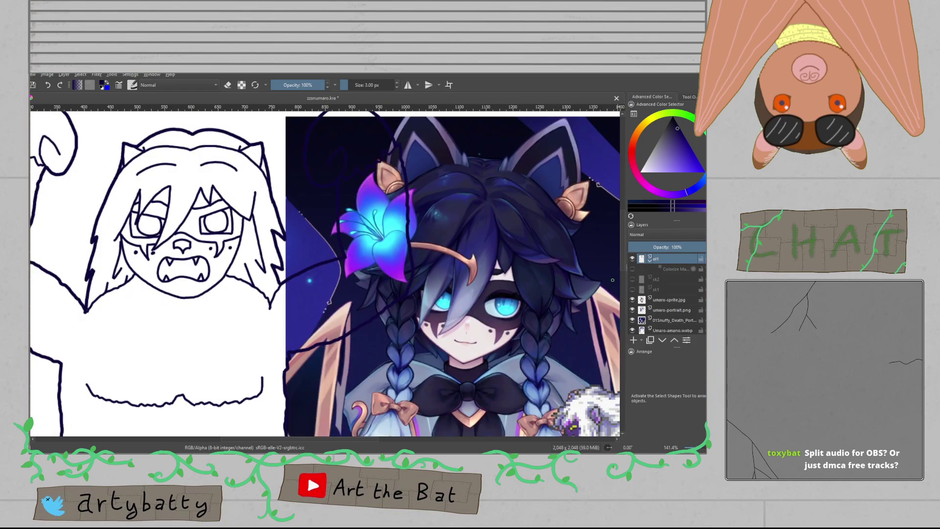
{"action": "left_click", "coordinate": [678, 275]}
{"action": "left_click", "coordinate": [500, 352], "text": "ctrl"}
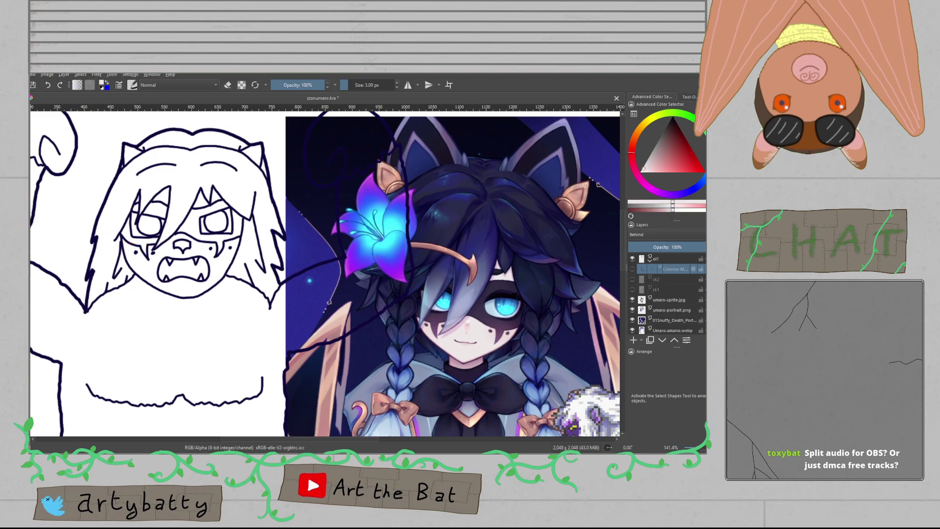
Step: Mark the exposed face areas between the bangs, on the cheek and on the chin with pale skin key strokes, and save
{"action": "left_click", "coordinate": [633, 268]}
{"action": "scroll", "coordinate": [183, 266], "scroll_direction": "up", "scroll_amount": 3}
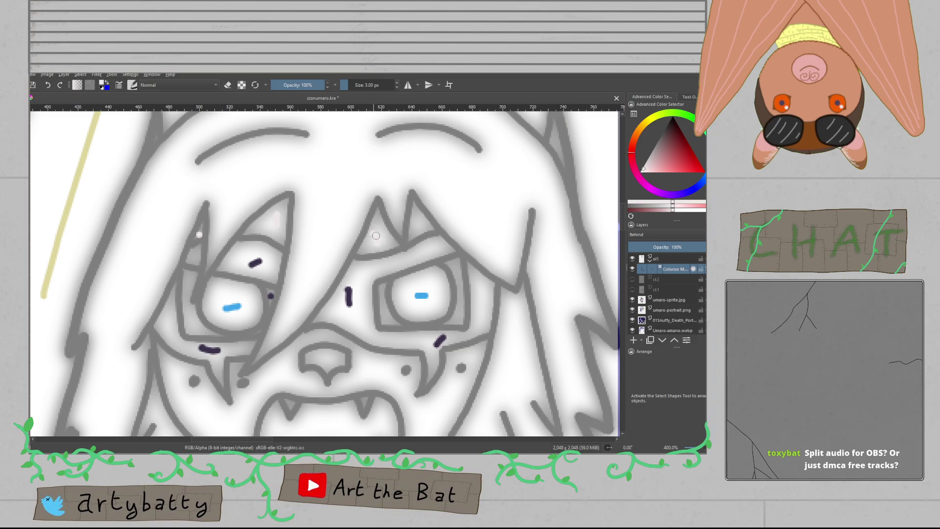
{"action": "left_click_drag", "start_coordinate": [435, 400], "coordinate": [422, 419]}
{"action": "mouse_move", "coordinate": [356, 326]}
{"action": "left_mouse_down"}
{"action": "mouse_move", "coordinate": [379, 268]}
{"action": "mouse_move", "coordinate": [439, 211]}
{"action": "left_mouse_up"}
{"action": "left_click_drag", "start_coordinate": [331, 298], "coordinate": [351, 276]}
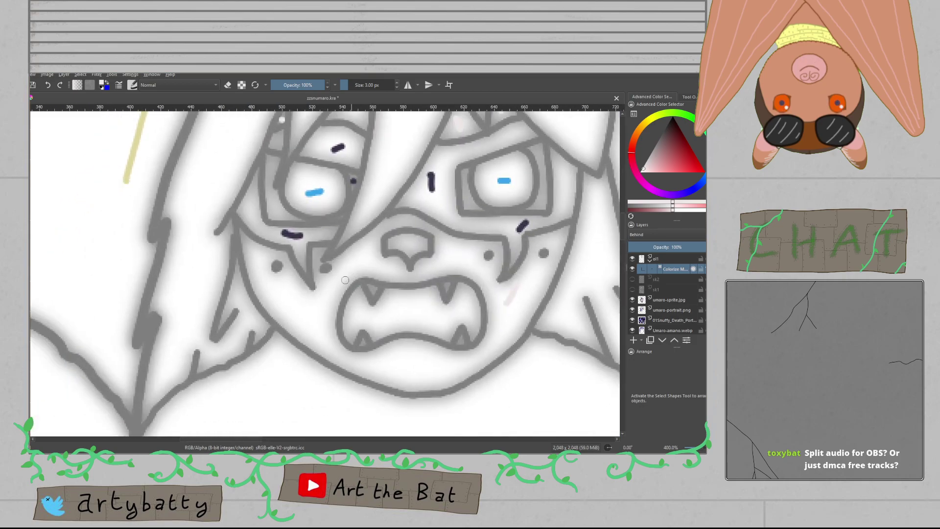
{"action": "left_click_drag", "start_coordinate": [396, 368], "coordinate": [424, 362]}
{"action": "scroll", "coordinate": [416, 362], "scroll_direction": "down", "scroll_amount": 5}
{"action": "key", "text": "ctrl+s"}
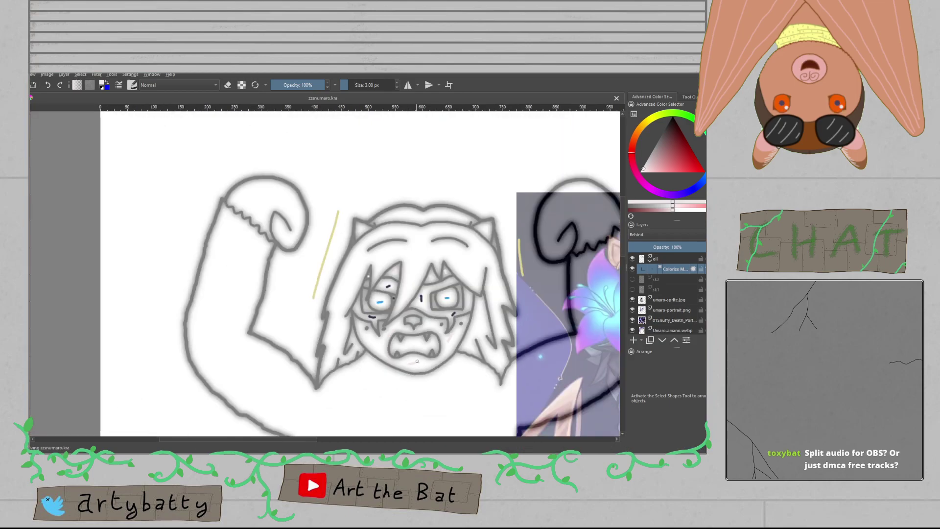
Step: Mark both raised fists with short pale skin key strokes on the colorize mask
{"action": "scroll", "coordinate": [159, 208], "scroll_direction": "up", "scroll_amount": 2}
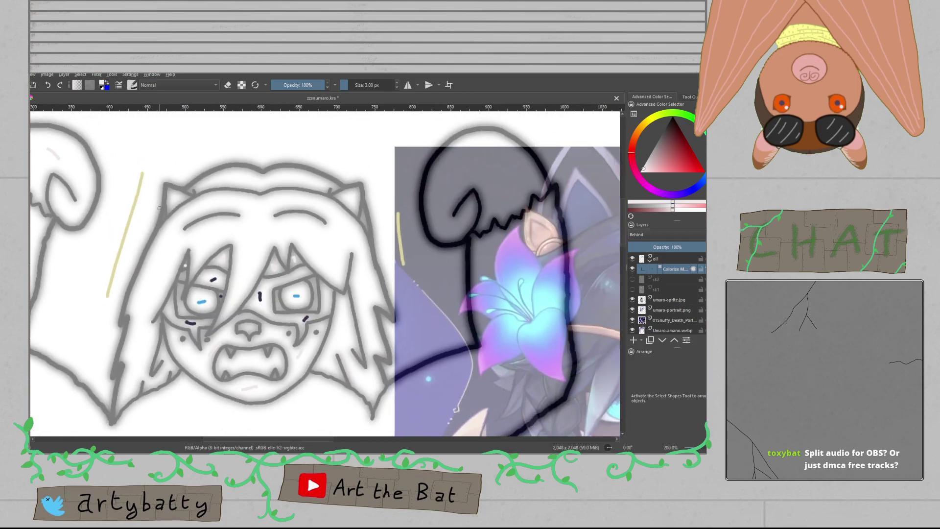
{"action": "left_click_drag", "start_coordinate": [447, 189], "coordinate": [460, 180]}
{"action": "scroll", "coordinate": [443, 238], "scroll_direction": "down", "scroll_amount": 4}
{"action": "left_click_drag", "start_coordinate": [367, 422], "coordinate": [357, 299]}
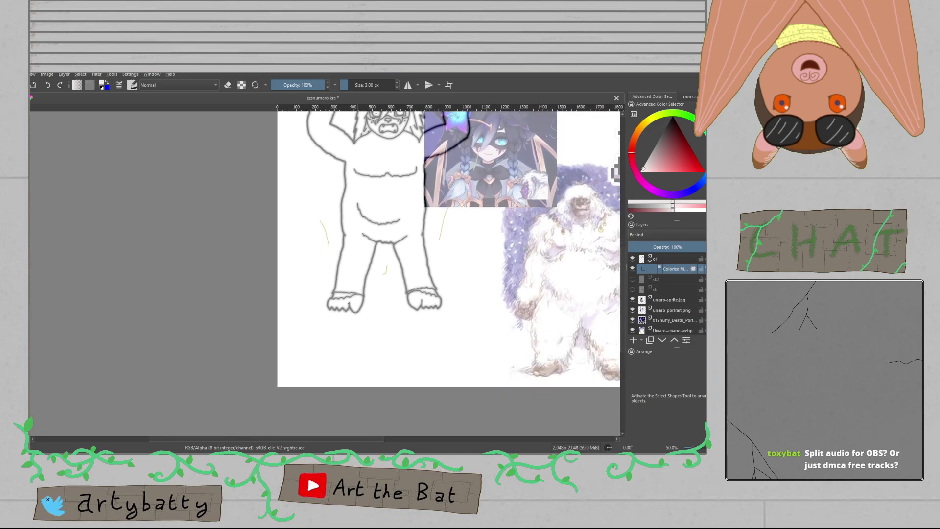
Step: Mark both feet with short pale skin key strokes on the colorize mask and save the drawing
{"action": "scroll", "coordinate": [357, 298], "scroll_direction": "up", "scroll_amount": 3}
{"action": "scroll", "coordinate": [332, 278], "scroll_direction": "up", "scroll_amount": 2}
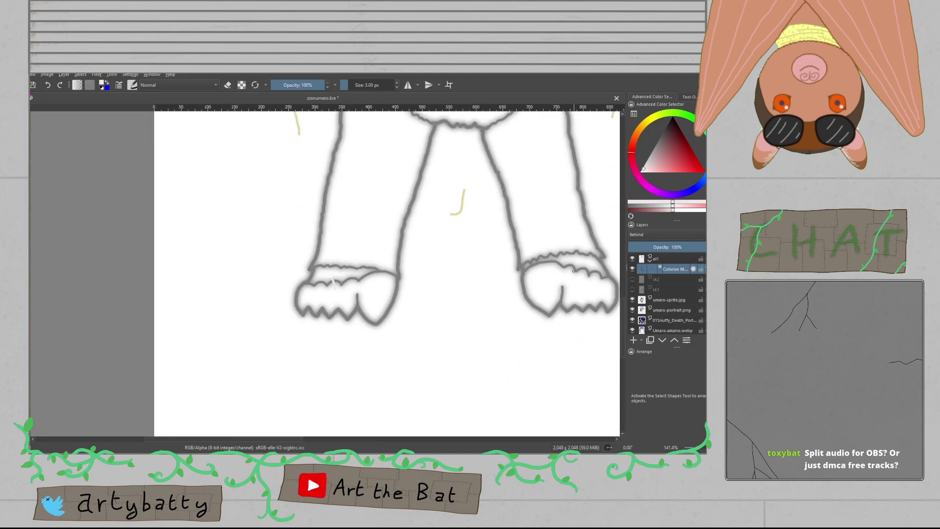
{"action": "scroll", "coordinate": [581, 267], "scroll_direction": "up", "scroll_amount": 2}
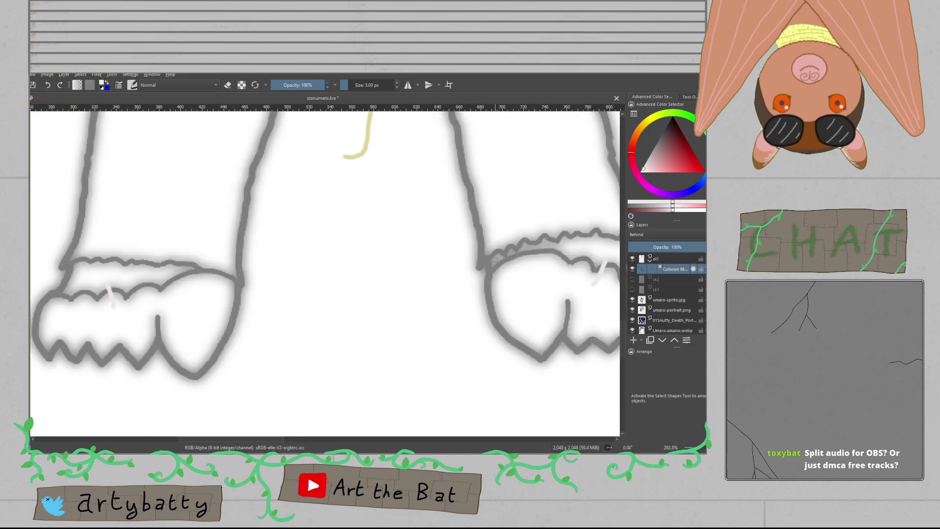
{"action": "scroll", "coordinate": [525, 248], "scroll_direction": "down", "scroll_amount": 5}
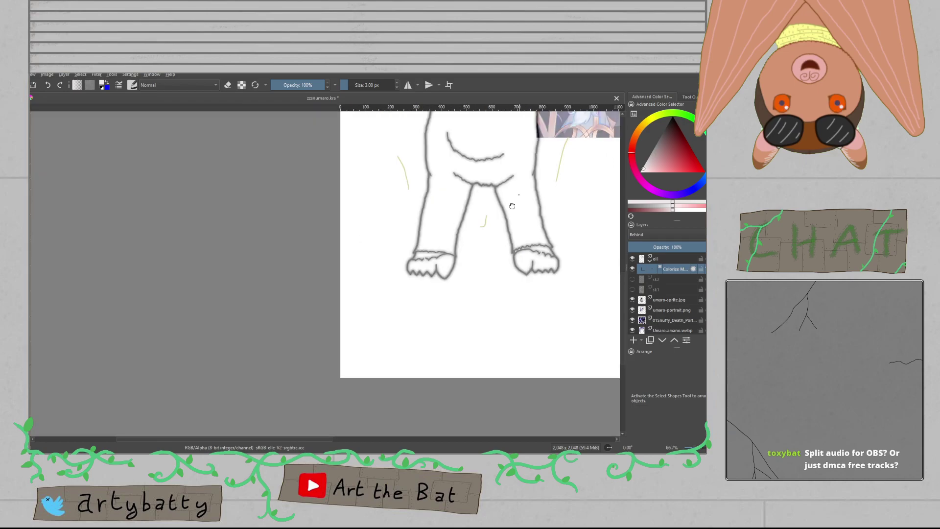
{"action": "key", "text": "ctrl+s"}
Step: Hide the colorize mask, sample the dark indigo from the reference portrait's hair, and show the mask again
{"action": "left_click_drag", "start_coordinate": [470, 356], "coordinate": [395, 315]}
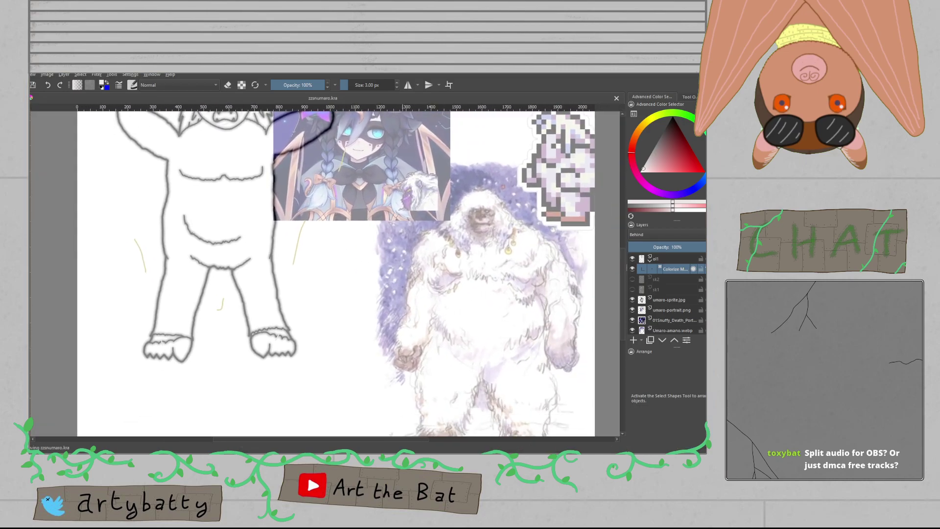
{"action": "left_click_drag", "start_coordinate": [340, 237], "coordinate": [402, 356]}
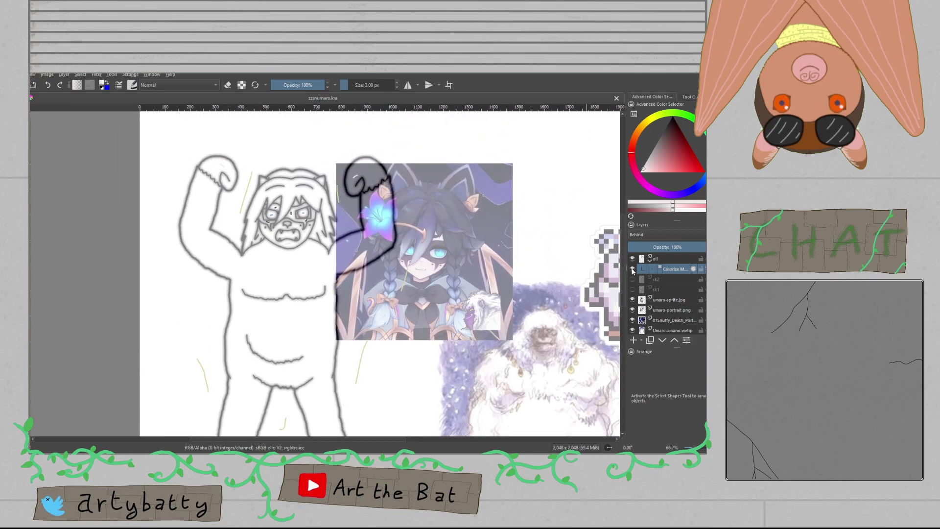
{"action": "left_click", "coordinate": [633, 269]}
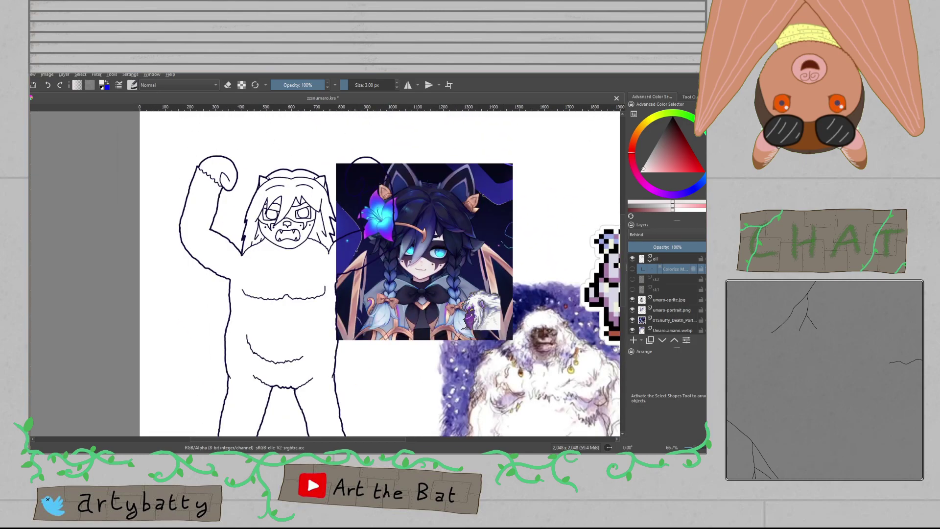
{"action": "scroll", "coordinate": [416, 275], "scroll_direction": "up", "scroll_amount": 4}
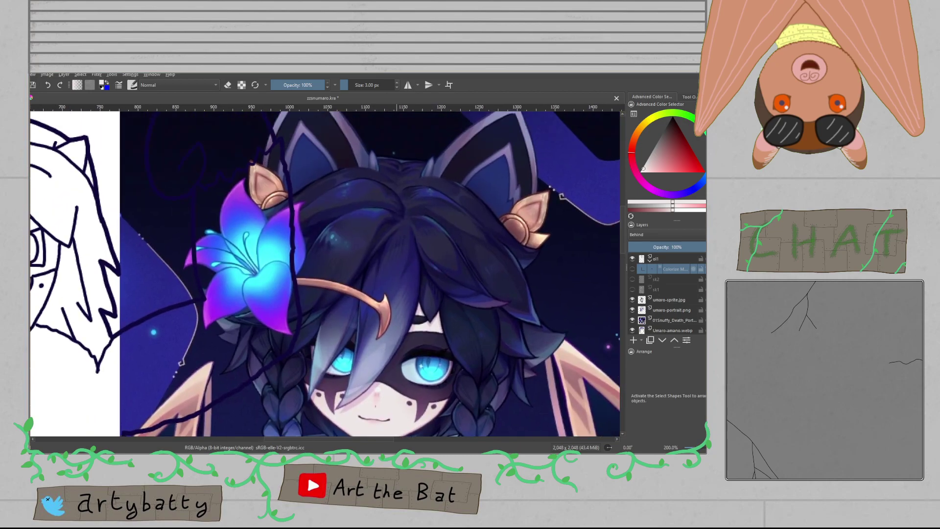
{"action": "left_click", "coordinate": [399, 267], "text": "ctrl"}
{"action": "left_click", "coordinate": [632, 269]}
{"action": "scroll", "coordinate": [372, 274], "scroll_direction": "down", "scroll_amount": 3}
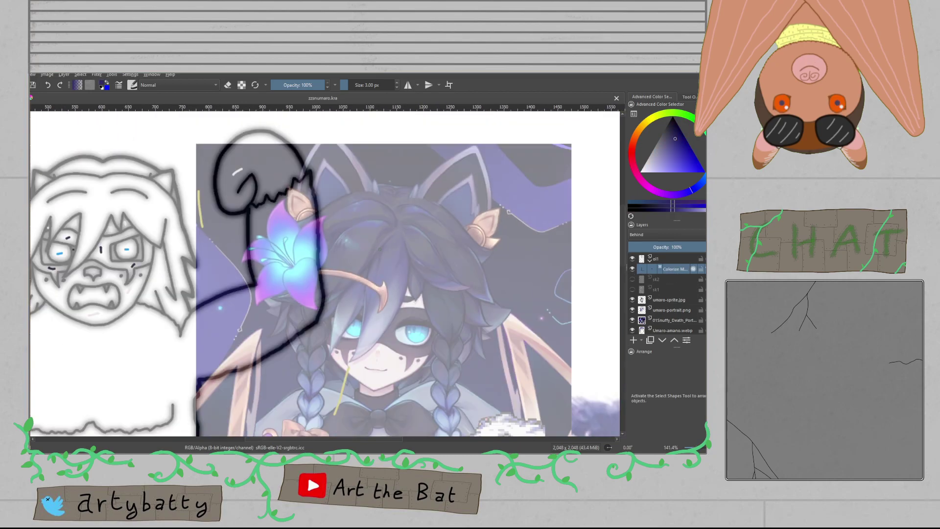
Step: Mark the character's hair along the crown, beside the ears and in the lower side locks with dark indigo key strokes
{"action": "scroll", "coordinate": [394, 237], "scroll_direction": "up", "scroll_amount": 1}
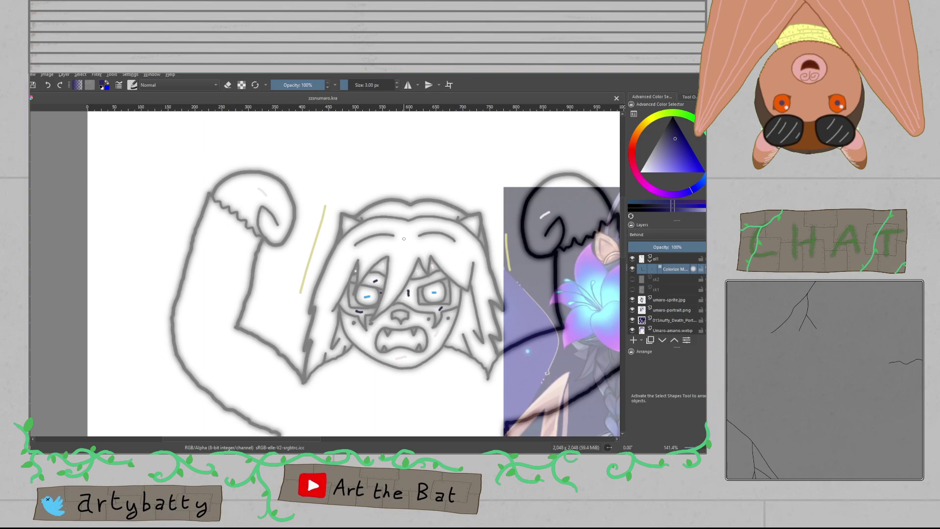
{"action": "left_click_drag", "start_coordinate": [403, 238], "coordinate": [260, 251]}
{"action": "scroll", "coordinate": [223, 239], "scroll_direction": "up", "scroll_amount": 1}
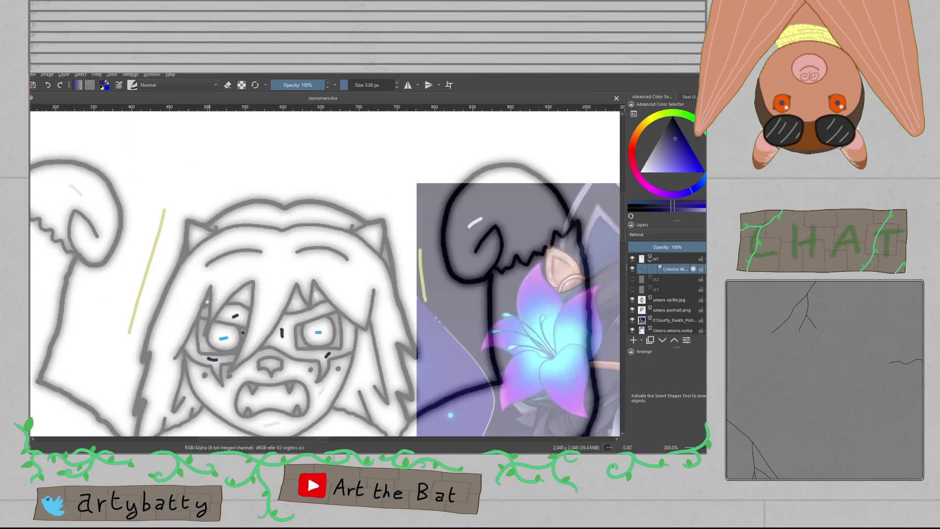
{"action": "left_click_drag", "start_coordinate": [200, 238], "coordinate": [206, 264]}
{"action": "left_click_drag", "start_coordinate": [265, 217], "coordinate": [285, 225]}
{"action": "mouse_move", "coordinate": [378, 274]}
{"action": "left_mouse_down"}
{"action": "mouse_move", "coordinate": [422, 221]}
{"action": "mouse_move", "coordinate": [428, 130]}
{"action": "left_mouse_up"}
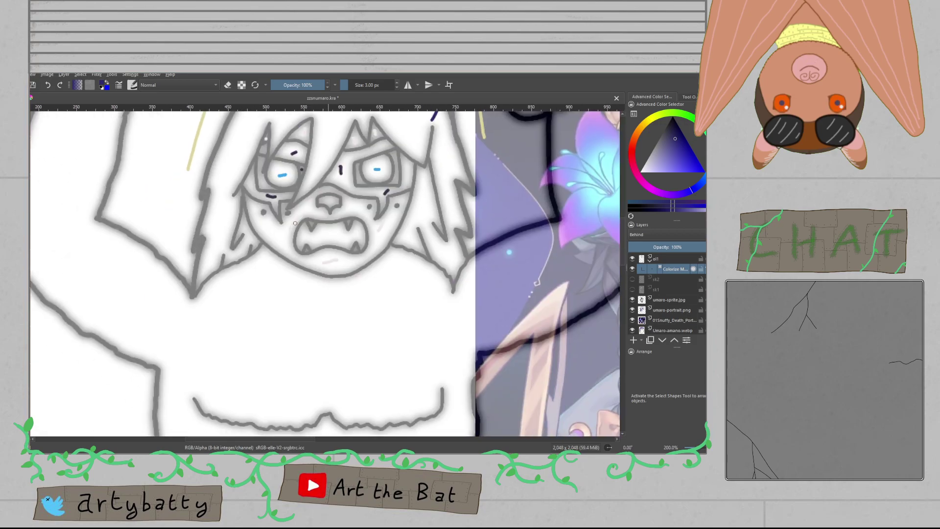
{"action": "left_click_drag", "start_coordinate": [239, 240], "coordinate": [220, 257]}
{"action": "left_click_drag", "start_coordinate": [429, 234], "coordinate": [447, 203]}
{"action": "scroll", "coordinate": [442, 201], "scroll_direction": "down", "scroll_amount": 3}
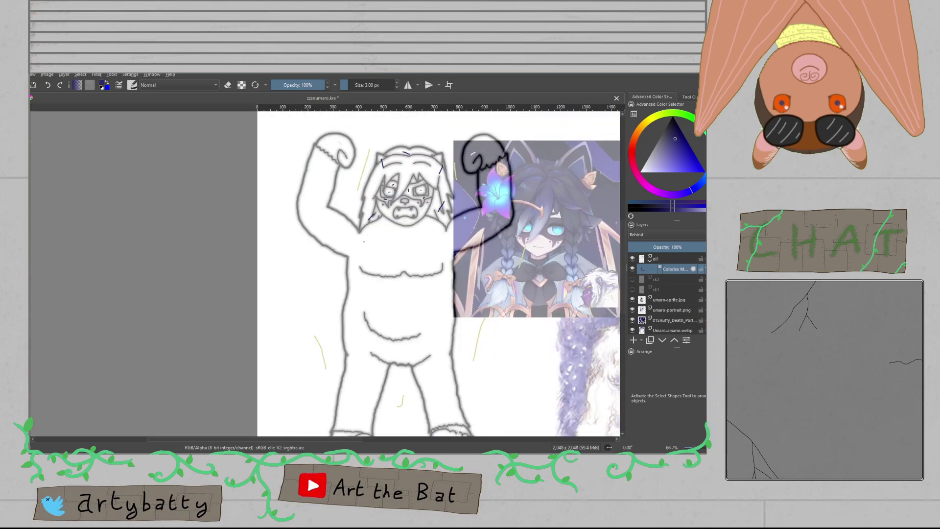
Step: Mark the chest, both thighs and the nose with dark indigo key strokes on the colorize mask
{"action": "left_click_drag", "start_coordinate": [364, 373], "coordinate": [371, 353]}
{"action": "left_click_drag", "start_coordinate": [427, 349], "coordinate": [441, 377]}
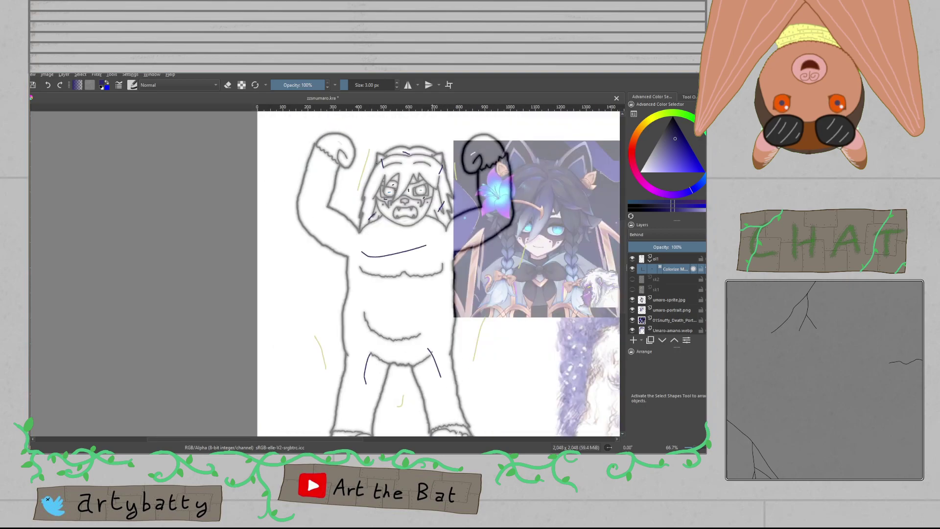
{"action": "left_click_drag", "start_coordinate": [409, 245], "coordinate": [364, 284]}
{"action": "left_click_drag", "start_coordinate": [531, 299], "coordinate": [480, 291]}
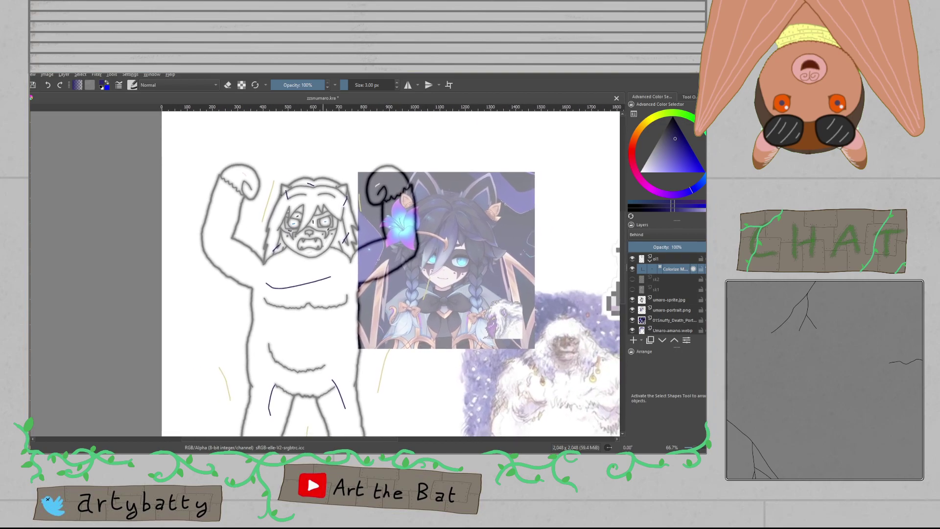
{"action": "scroll", "coordinate": [308, 236], "scroll_direction": "up", "scroll_amount": 5}
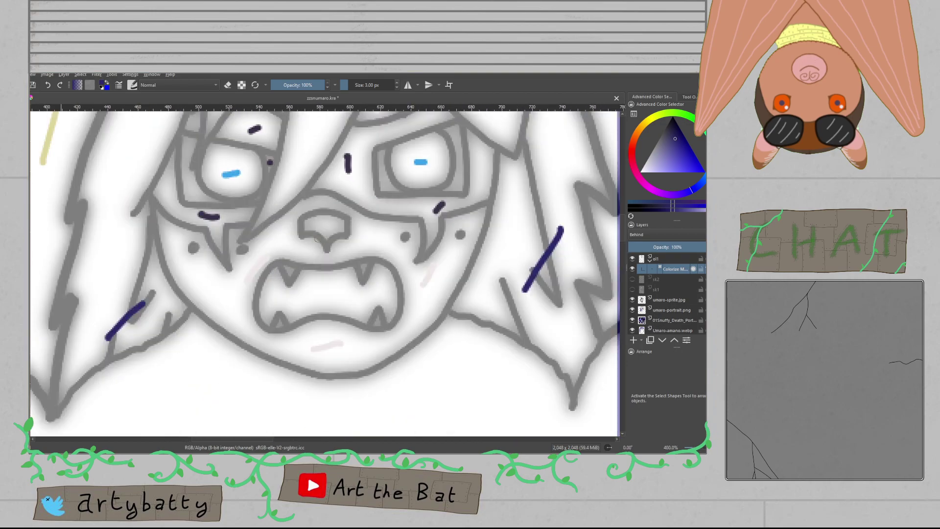
{"action": "left_click_drag", "start_coordinate": [319, 224], "coordinate": [333, 226]}
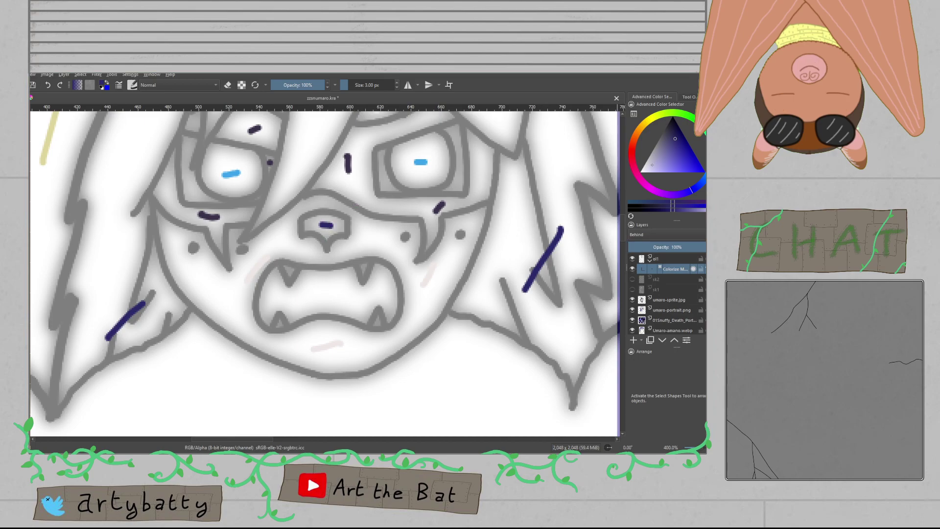
Step: Mark the whites on both sides of each iris with short white key strokes
{"action": "key", "text": "x"}
{"action": "left_click_drag", "start_coordinate": [192, 196], "coordinate": [187, 177]}
{"action": "left_click_drag", "start_coordinate": [385, 188], "coordinate": [382, 176]}
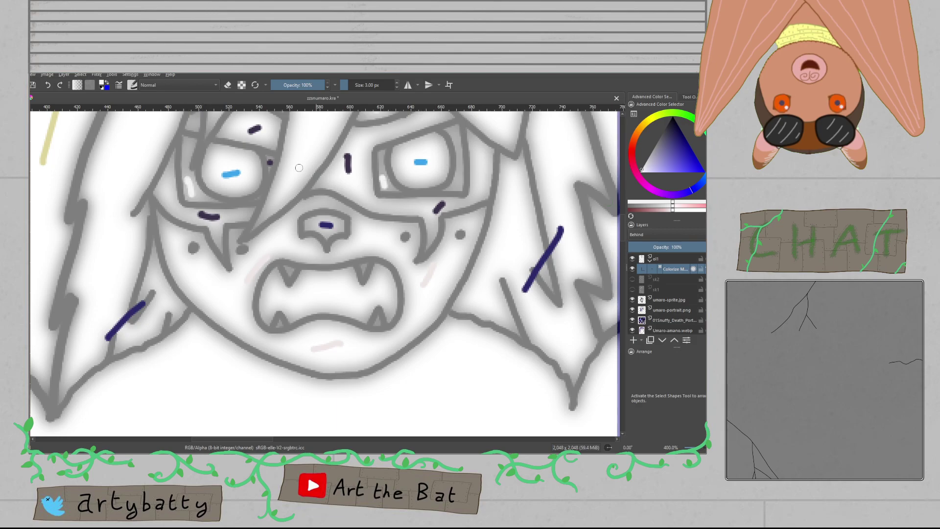
{"action": "left_click_drag", "start_coordinate": [271, 166], "coordinate": [272, 159]}
{"action": "left_click_drag", "start_coordinate": [458, 158], "coordinate": [457, 143]}
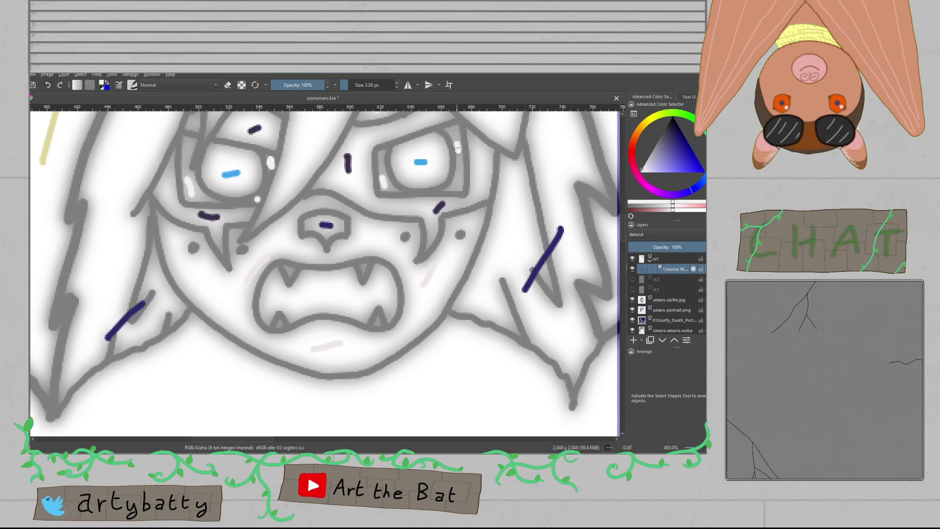
Step: Choose a pale yellowish white and dot it as key strokes inside the four fangs
{"action": "left_click", "coordinate": [687, 156]}
{"action": "left_click", "coordinate": [652, 118]}
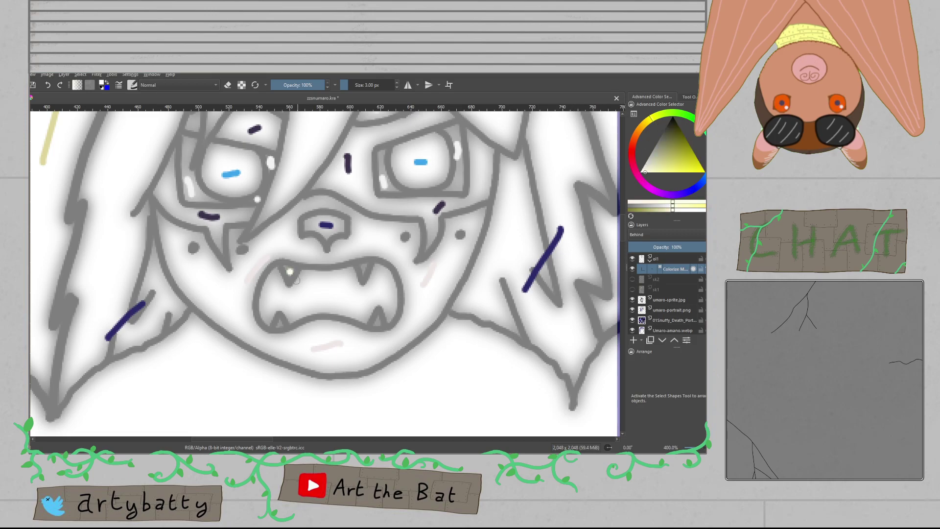
{"action": "left_click", "coordinate": [279, 323]}
Step: Examine the yeti painting, the sprites and the portrait reference for colours, and compare them with the marked character
{"action": "scroll", "coordinate": [443, 262], "scroll_direction": "down", "scroll_amount": 3}
{"action": "left_click_drag", "start_coordinate": [453, 268], "coordinate": [224, 162]}
{"action": "scroll", "coordinate": [225, 162], "scroll_direction": "down", "scroll_amount": 1}
{"action": "left_click_drag", "start_coordinate": [429, 337], "coordinate": [196, 198]}
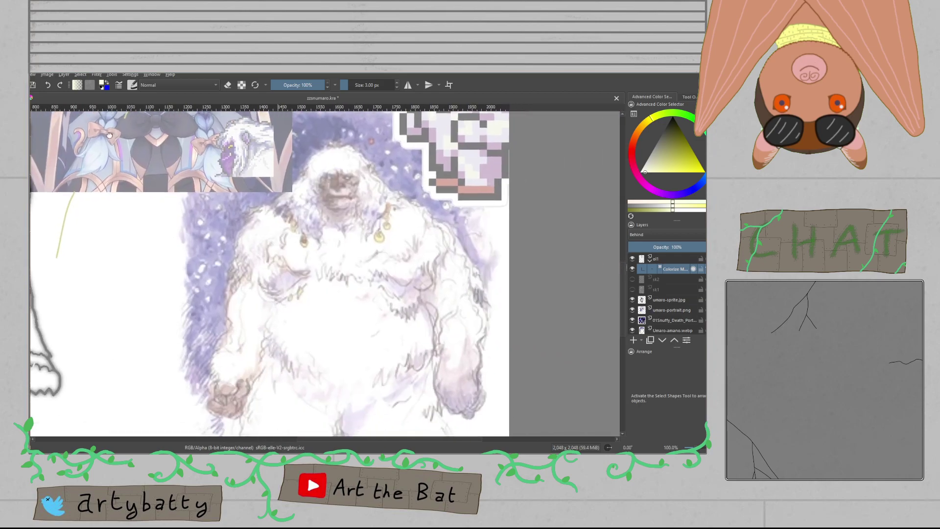
{"action": "scroll", "coordinate": [196, 199], "scroll_direction": "down", "scroll_amount": 1}
{"action": "left_click_drag", "start_coordinate": [254, 184], "coordinate": [352, 334]}
{"action": "scroll", "coordinate": [337, 269], "scroll_direction": "up", "scroll_amount": 2}
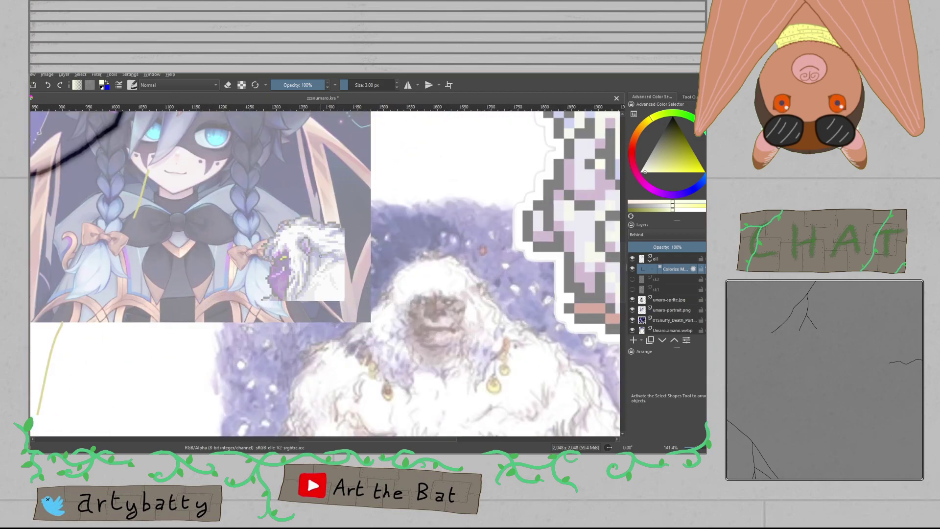
{"action": "key", "text": "1"}
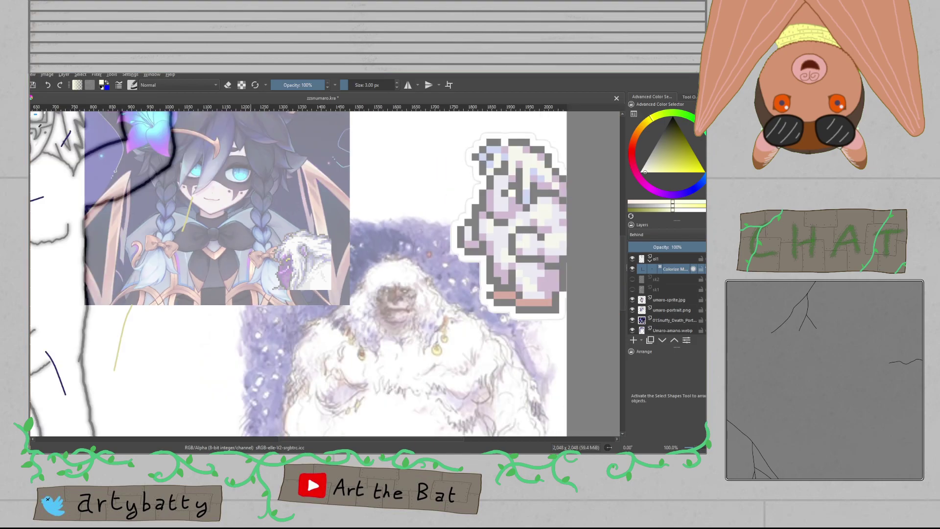
{"action": "left_click_drag", "start_coordinate": [249, 256], "coordinate": [380, 303]}
{"action": "scroll", "coordinate": [294, 277], "scroll_direction": "up", "scroll_amount": 4}
{"action": "scroll", "coordinate": [319, 287], "scroll_direction": "down", "scroll_amount": 1}
{"action": "scroll", "coordinate": [316, 285], "scroll_direction": "down", "scroll_amount": 3}
{"action": "scroll", "coordinate": [312, 282], "scroll_direction": "up", "scroll_amount": 1}
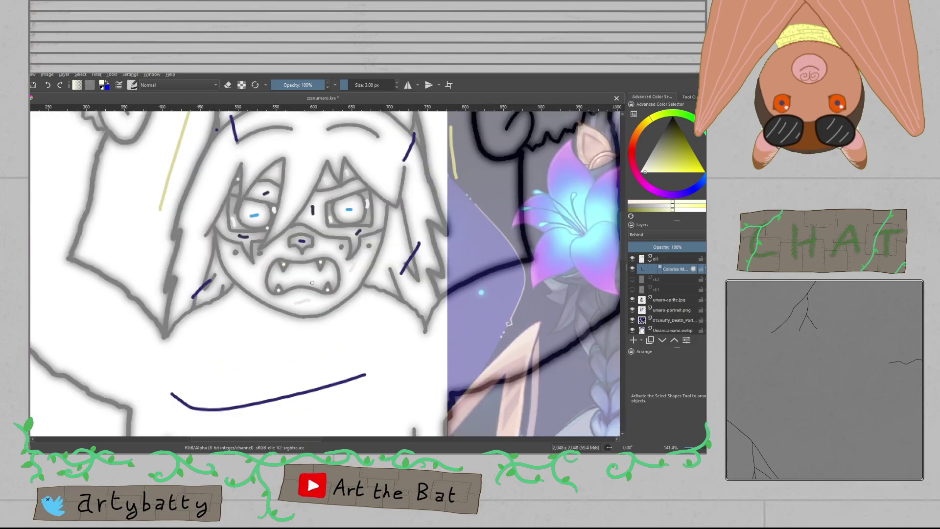
{"action": "scroll", "coordinate": [312, 283], "scroll_direction": "up", "scroll_amount": 1}
{"action": "scroll", "coordinate": [313, 282], "scroll_direction": "down", "scroll_amount": 1}
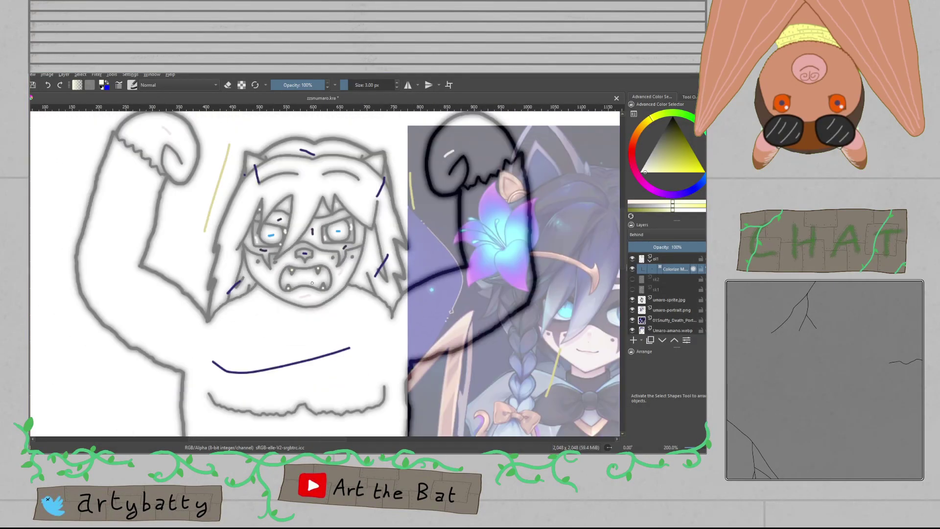
{"action": "scroll", "coordinate": [312, 283], "scroll_direction": "up", "scroll_amount": 1}
Step: Save the drawing and mark the nose and the inside of the mouth with purple key strokes
{"action": "key", "text": "ctrl+s"}
{"action": "left_click_drag", "start_coordinate": [387, 301], "coordinate": [373, 385]}
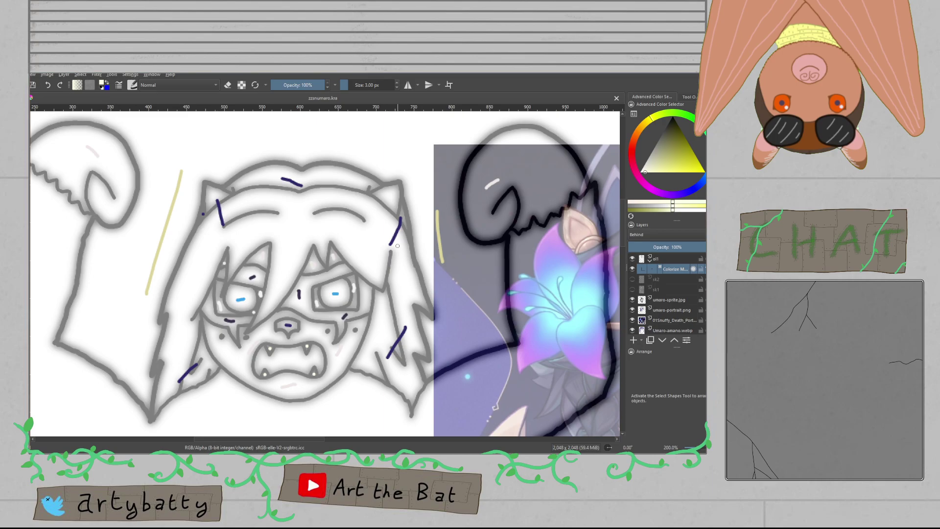
{"action": "mouse_move", "coordinate": [379, 292]}
{"action": "left_mouse_down"}
{"action": "mouse_move", "coordinate": [390, 155]}
{"action": "mouse_move", "coordinate": [430, 160]}
{"action": "left_mouse_up"}
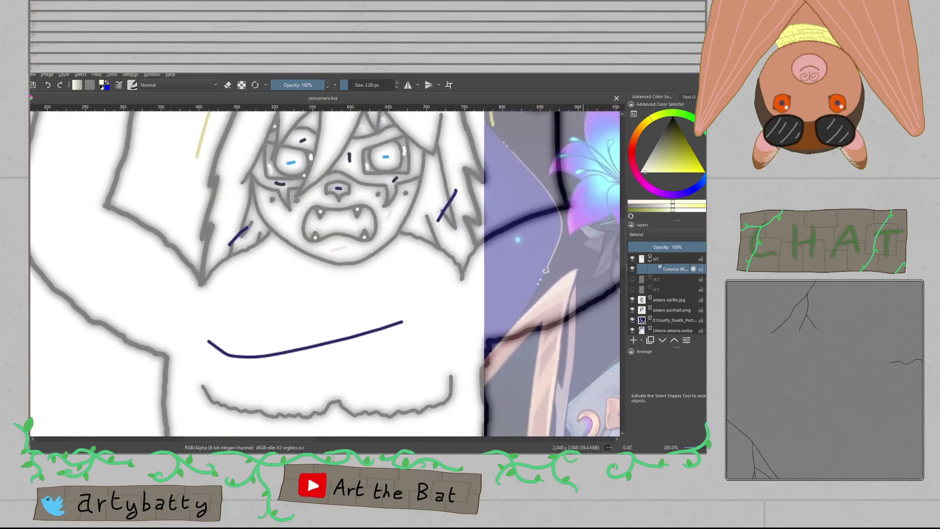
{"action": "left_click", "coordinate": [447, 206], "text": "ctrl"}
{"action": "left_click", "coordinate": [684, 198]}
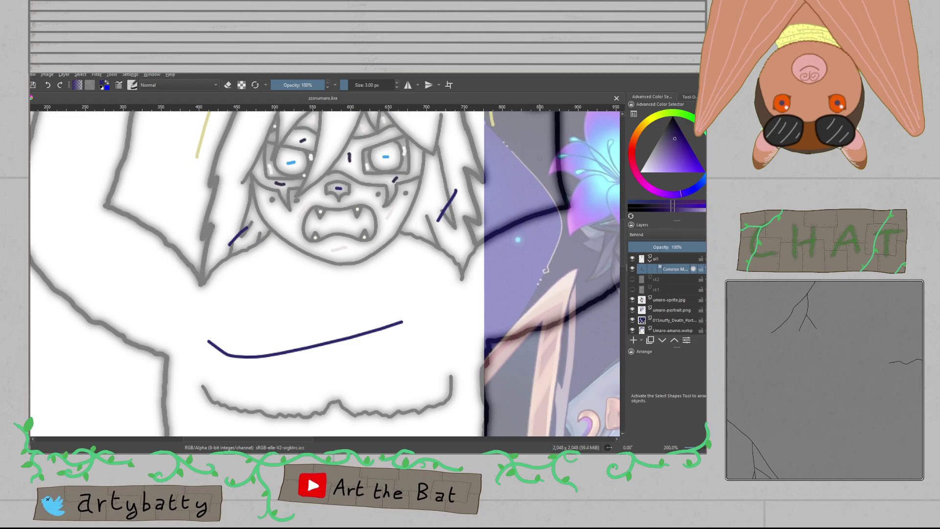
{"action": "scroll", "coordinate": [356, 197], "scroll_direction": "up", "scroll_amount": 3}
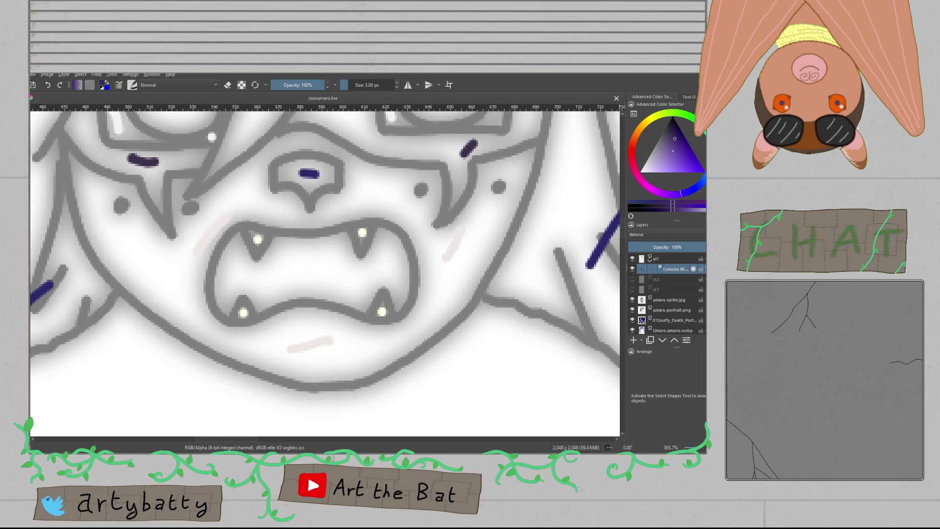
{"action": "left_click", "coordinate": [675, 147]}
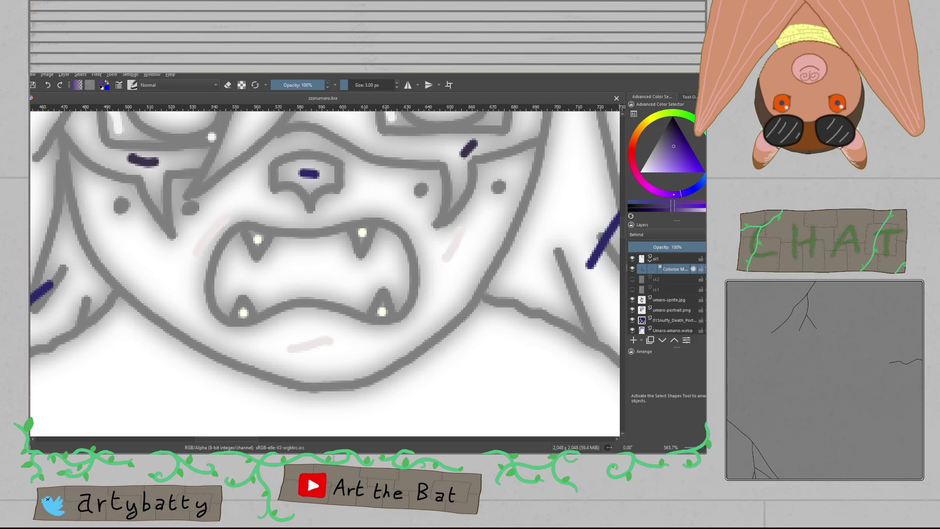
{"action": "left_click_drag", "start_coordinate": [312, 173], "coordinate": [300, 174]}
{"action": "left_click_drag", "start_coordinate": [295, 270], "coordinate": [308, 266]}
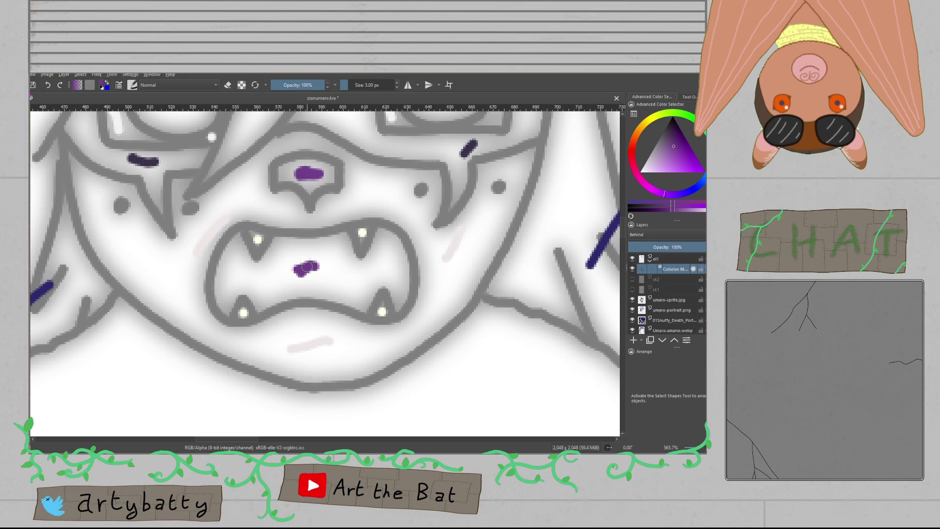
{"action": "scroll", "coordinate": [308, 266], "scroll_direction": "down", "scroll_amount": 4}
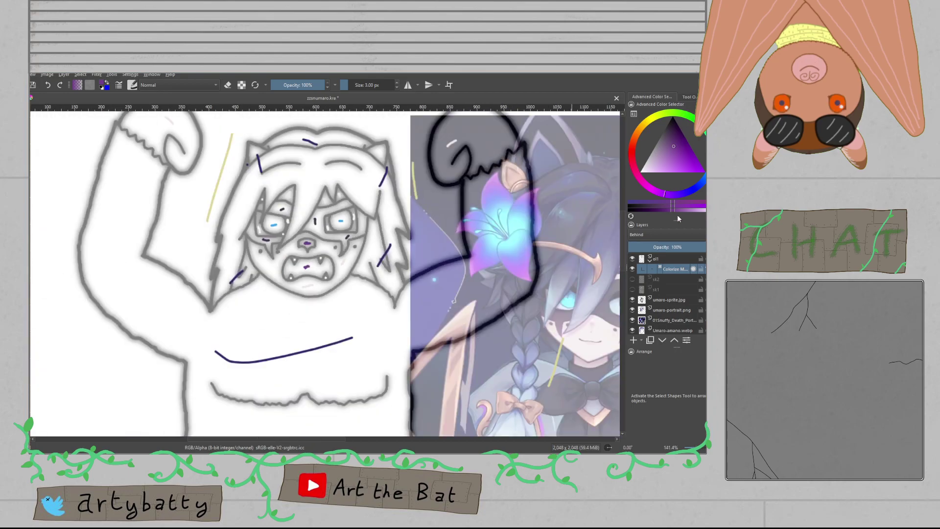
Step: Update the colorize mask to generate the fills and convert it to a regular paint layer
{"action": "left_click", "coordinate": [690, 97]}
{"action": "left_click", "coordinate": [662, 118]}
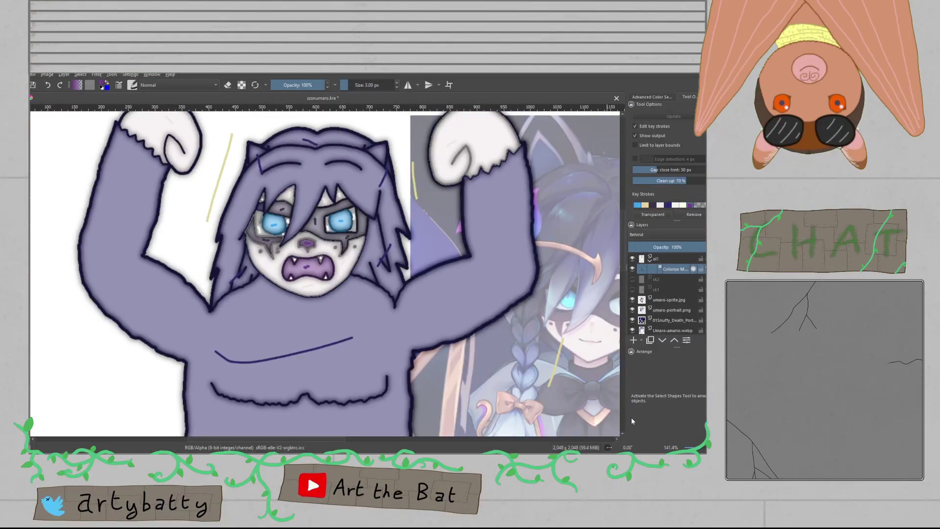
{"action": "left_click", "coordinate": [571, 420]}
{"action": "scroll", "coordinate": [501, 372], "scroll_direction": "down", "scroll_amount": 1}
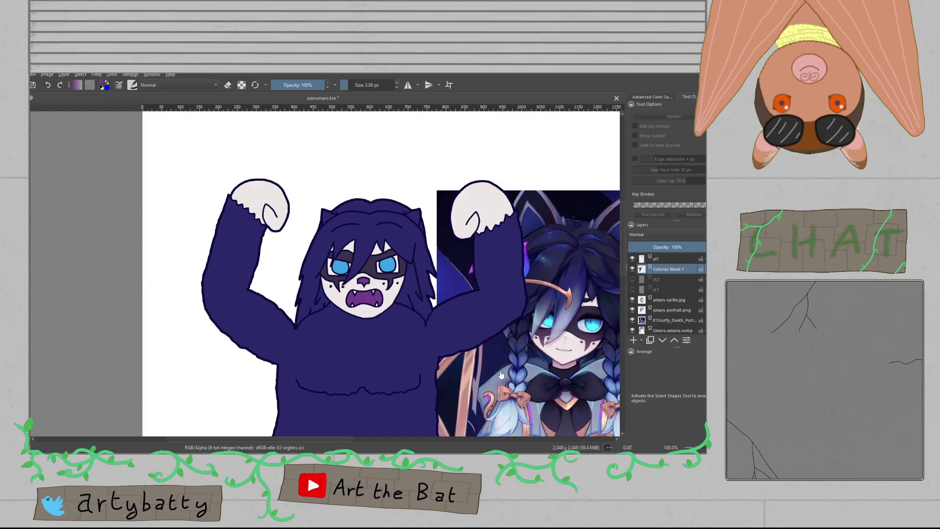
{"action": "scroll", "coordinate": [500, 373], "scroll_direction": "down", "scroll_amount": 1}
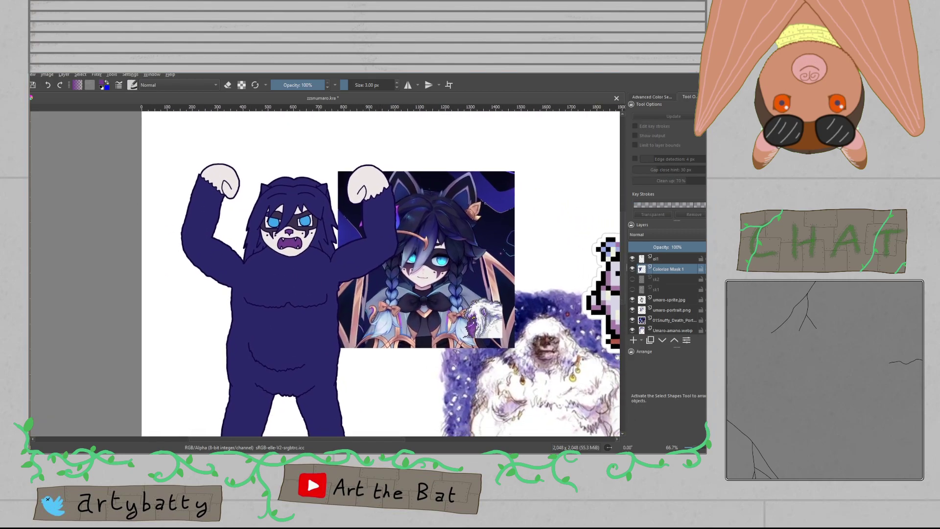
Step: Move the reference portrait clear of the character's raised arm with the Transform tool and save the drawing
{"action": "key", "text": "ctrl+t"}
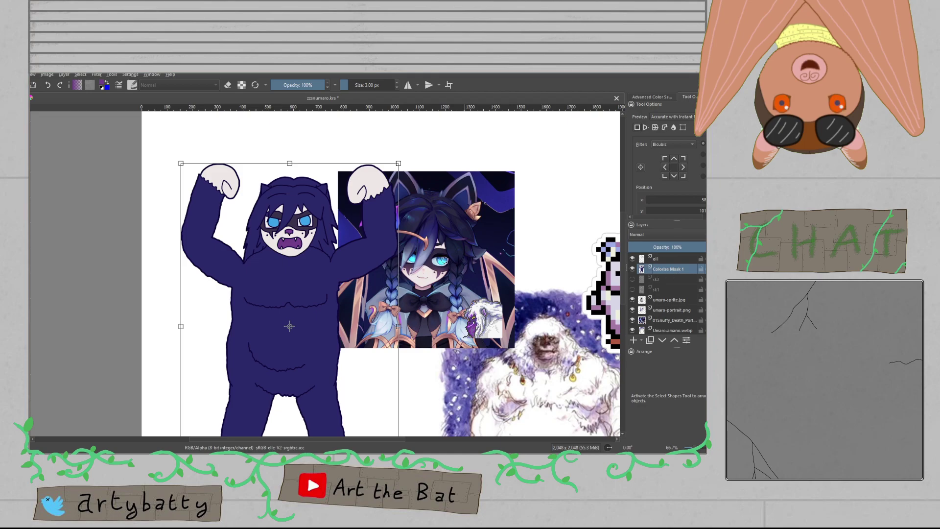
{"action": "left_click", "coordinate": [660, 320]}
{"action": "left_click", "coordinate": [494, 272]}
{"action": "left_click_drag", "start_coordinate": [494, 272], "coordinate": [519, 186]}
{"action": "key", "text": "Return"}
{"action": "key", "text": "ctrl+s"}
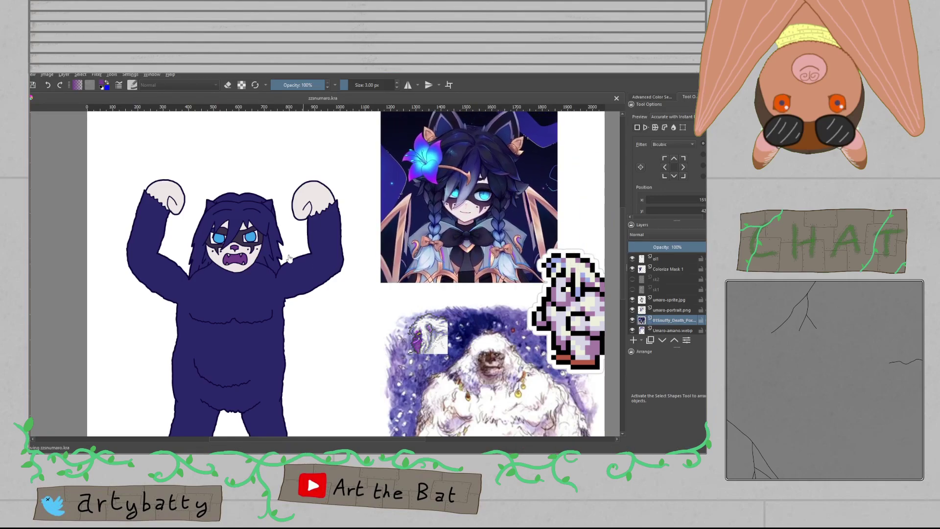
Step: Sample the dark mask colour and paint over the indigo gap above the left-hand eye on the Colorize Mask 1 layer
{"action": "scroll", "coordinate": [232, 228], "scroll_direction": "up", "scroll_amount": 3}
{"action": "scroll", "coordinate": [194, 229], "scroll_direction": "up", "scroll_amount": 4}
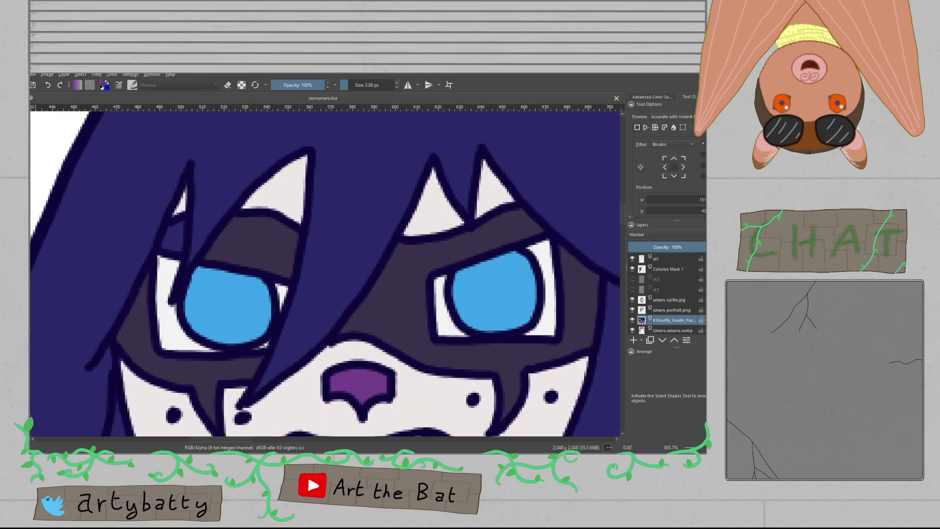
{"action": "key", "text": "b"}
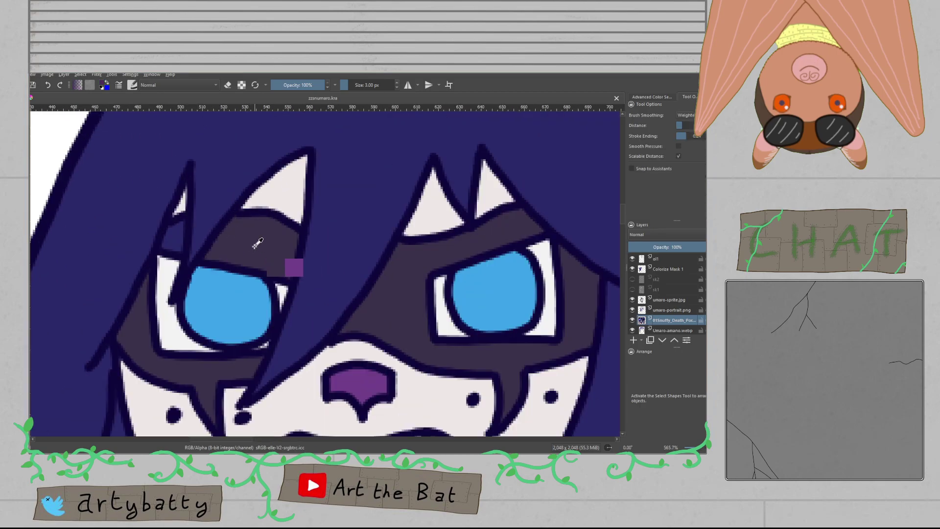
{"action": "left_click", "coordinate": [253, 247], "text": "ctrl"}
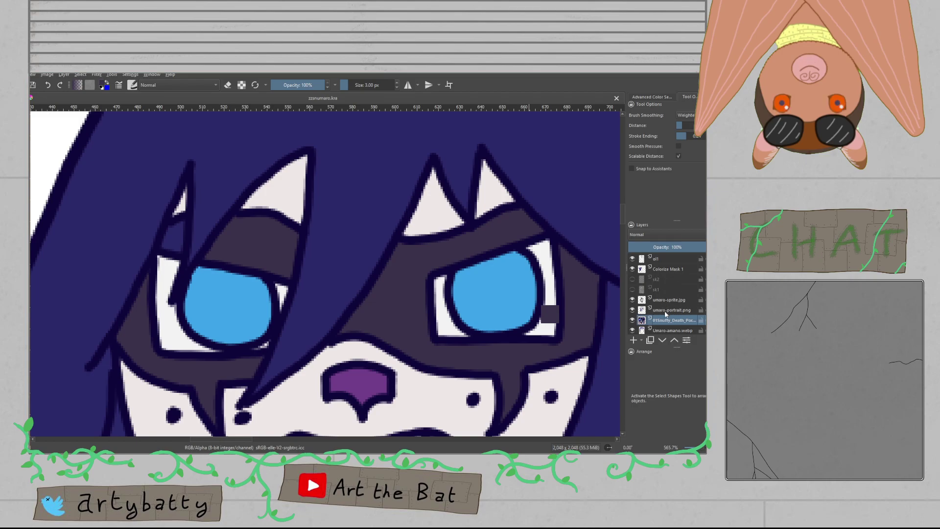
{"action": "left_click", "coordinate": [672, 270]}
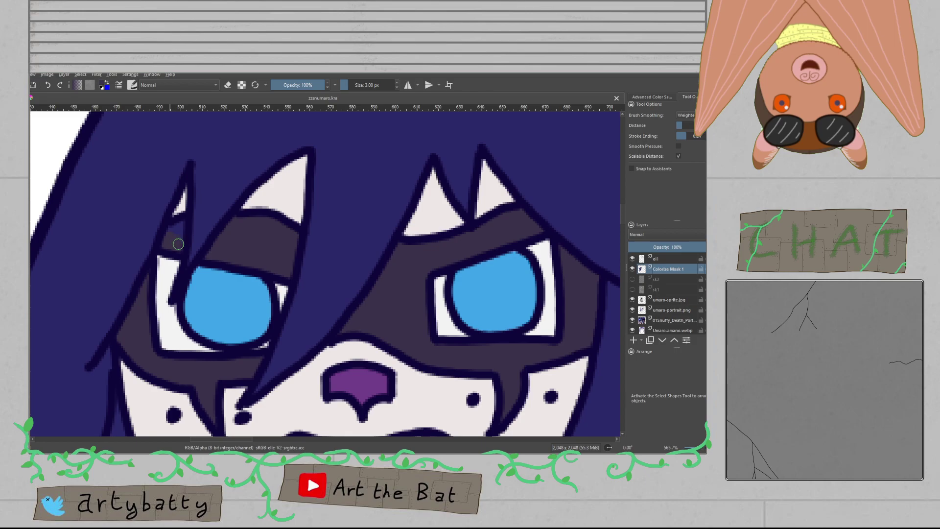
{"action": "left_click", "coordinate": [168, 236]}
Step: Add a paint layer above Colorize Mask 1 and name it deets
{"action": "key", "text": "Insert"}
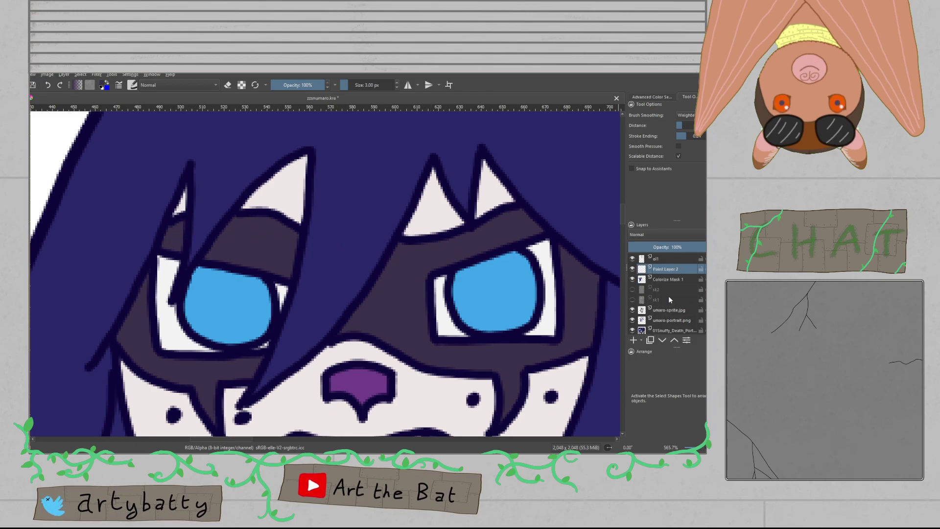
{"action": "double_click", "coordinate": [671, 270]}
{"action": "type", "text": "deets"}
{"action": "key", "text": "Return"}
Step: Sample the light lavender from the rim of the cat ear in the reference portrait
{"action": "scroll", "coordinate": [391, 226], "scroll_direction": "down", "scroll_amount": 4}
{"action": "scroll", "coordinate": [388, 217], "scroll_direction": "right", "scroll_amount": 10}
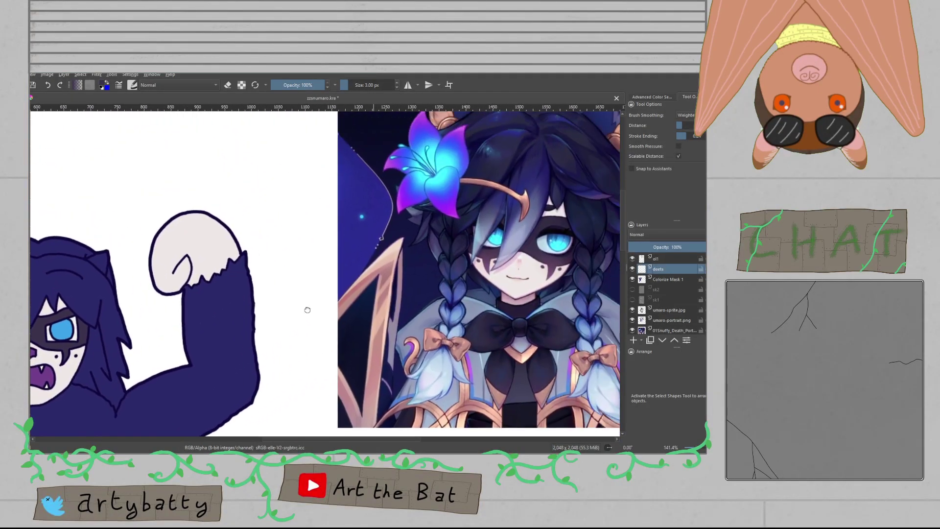
{"action": "scroll", "coordinate": [471, 176], "scroll_direction": "up", "scroll_amount": 2}
{"action": "left_click", "coordinate": [470, 174], "text": "ctrl"}
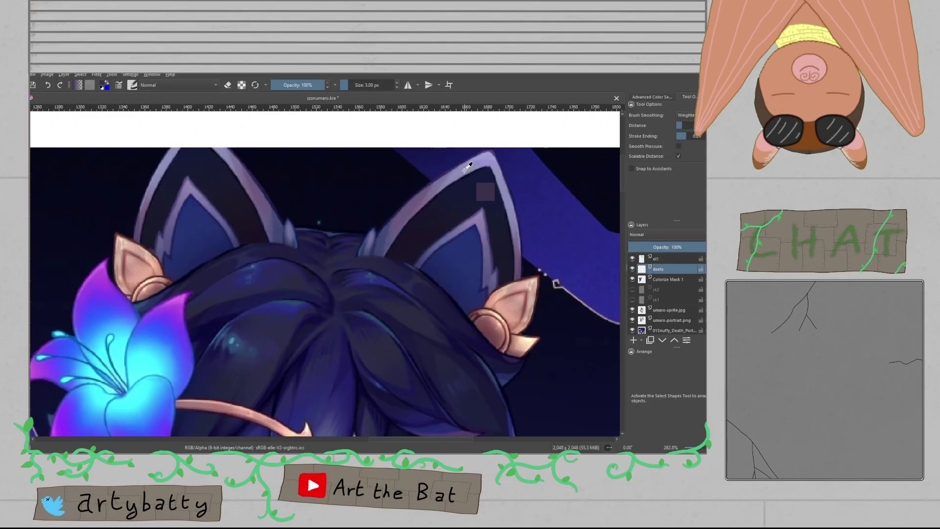
Step: Paint a lavender rim and a small inner triangle on the character's left-hand ear
{"action": "scroll", "coordinate": [352, 240], "scroll_direction": "down", "scroll_amount": 5}
{"action": "left_click_drag", "start_coordinate": [174, 262], "coordinate": [389, 234]}
{"action": "scroll", "coordinate": [389, 235], "scroll_direction": "up", "scroll_amount": 8}
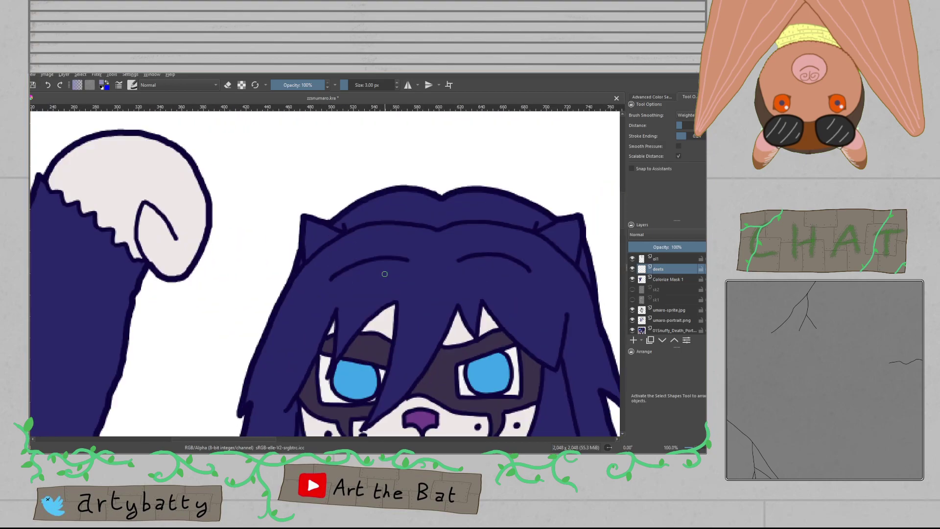
{"action": "mouse_move", "coordinate": [236, 299]}
{"action": "left_mouse_down"}
{"action": "mouse_move", "coordinate": [241, 193]}
{"action": "mouse_move", "coordinate": [329, 226]}
{"action": "left_mouse_up"}
{"action": "mouse_move", "coordinate": [266, 274]}
{"action": "left_mouse_down"}
{"action": "mouse_move", "coordinate": [266, 244]}
{"action": "mouse_move", "coordinate": [288, 249]}
{"action": "mouse_move", "coordinate": [284, 258]}
{"action": "mouse_move", "coordinate": [271, 254]}
{"action": "mouse_move", "coordinate": [306, 252]}
{"action": "mouse_move", "coordinate": [129, 223]}
{"action": "left_mouse_up"}
{"action": "scroll", "coordinate": [299, 249], "scroll_direction": "down", "scroll_amount": 2}
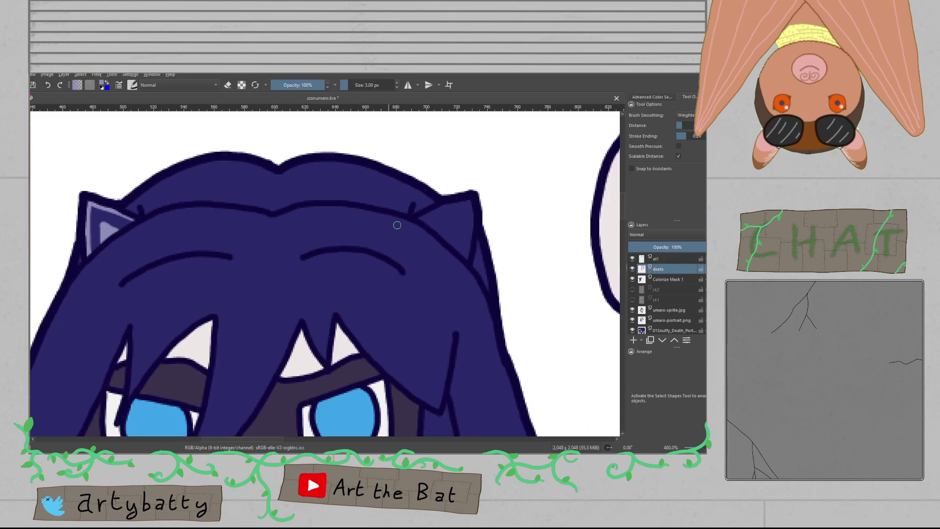
Step: Paint a lavender rim and a small inner triangle on the character's right-hand ear
{"action": "scroll", "coordinate": [470, 218], "scroll_direction": "up", "scroll_amount": 4}
{"action": "mouse_move", "coordinate": [275, 232]}
{"action": "left_mouse_down"}
{"action": "mouse_move", "coordinate": [338, 200]}
{"action": "mouse_move", "coordinate": [431, 172]}
{"action": "left_mouse_up"}
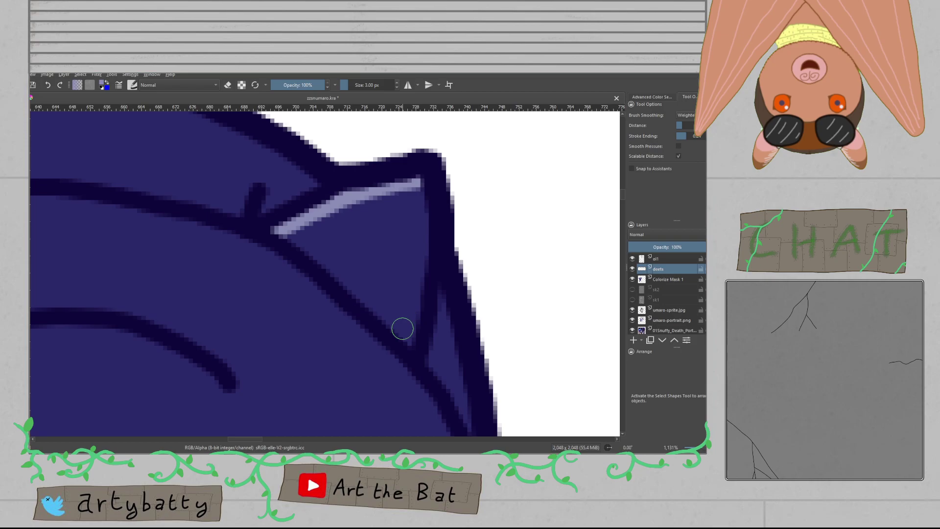
{"action": "mouse_move", "coordinate": [407, 344]}
{"action": "left_mouse_down"}
{"action": "mouse_move", "coordinate": [429, 241]}
{"action": "mouse_move", "coordinate": [420, 182]}
{"action": "left_mouse_up"}
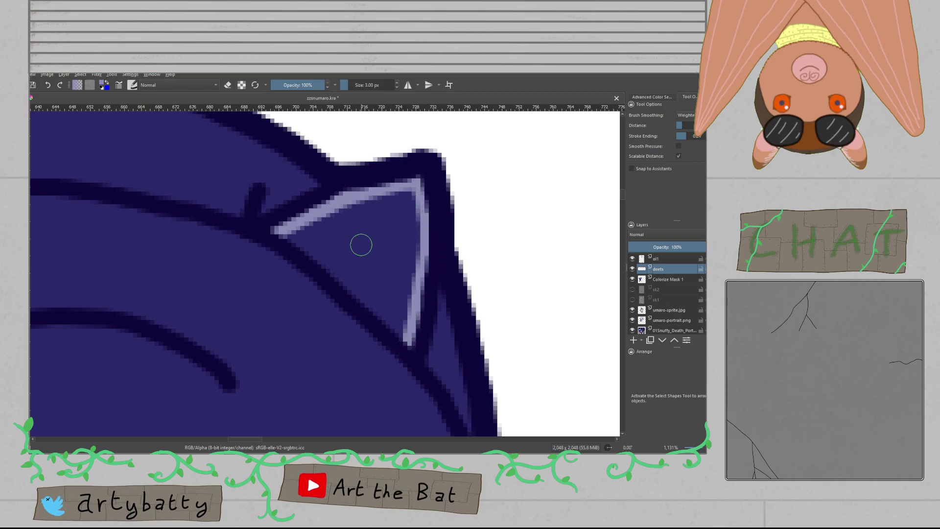
{"action": "mouse_move", "coordinate": [333, 264]}
{"action": "left_mouse_down"}
{"action": "mouse_move", "coordinate": [378, 247]}
{"action": "mouse_move", "coordinate": [370, 293]}
{"action": "mouse_move", "coordinate": [352, 274]}
{"action": "left_mouse_up"}
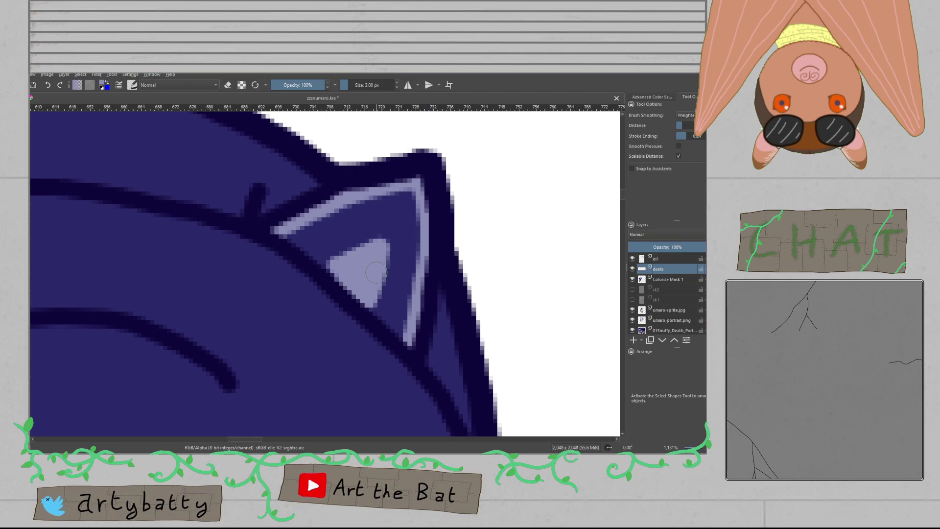
Step: Sample the bright cyan from the lower iris of an eye in the reference portrait
{"action": "scroll", "coordinate": [370, 288], "scroll_direction": "down", "scroll_amount": 5}
{"action": "scroll", "coordinate": [366, 312], "scroll_direction": "down", "scroll_amount": 2}
{"action": "left_click_drag", "start_coordinate": [366, 313], "coordinate": [215, 338]}
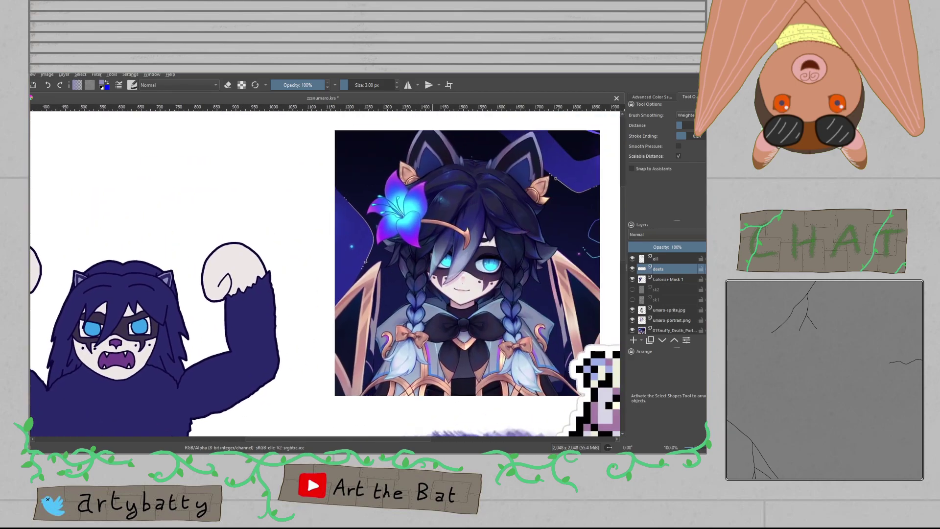
{"action": "scroll", "coordinate": [537, 263], "scroll_direction": "up", "scroll_amount": 3}
{"action": "scroll", "coordinate": [366, 260], "scroll_direction": "up", "scroll_amount": 3}
{"action": "scroll", "coordinate": [327, 265], "scroll_direction": "down", "scroll_amount": 1}
{"action": "left_click", "coordinate": [314, 275], "text": "ctrl"}
{"action": "scroll", "coordinate": [336, 322], "scroll_direction": "down", "scroll_amount": 3}
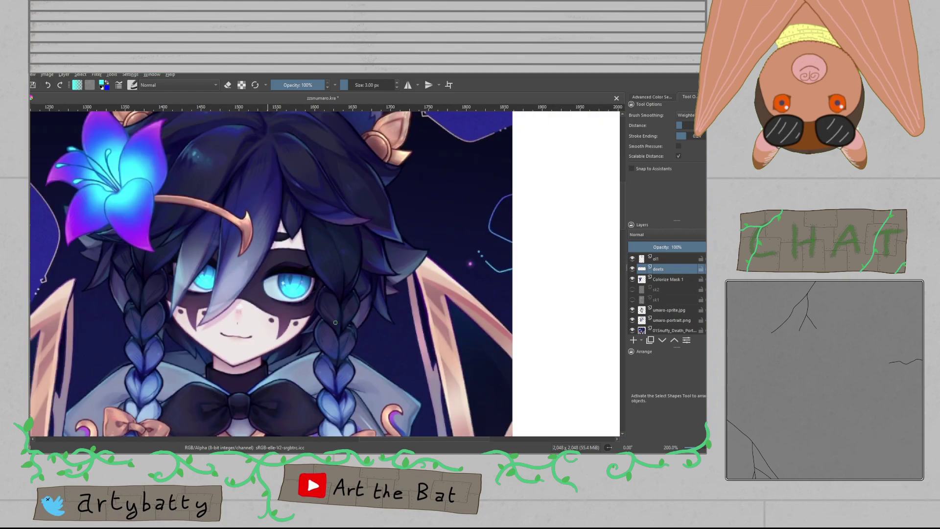
Step: On the Colorize Mask 1 layer, paint a bright cyan crescent along the bottom of each iris
{"action": "left_click", "coordinate": [661, 279]}
{"action": "left_click_drag", "start_coordinate": [286, 293], "coordinate": [668, 218]}
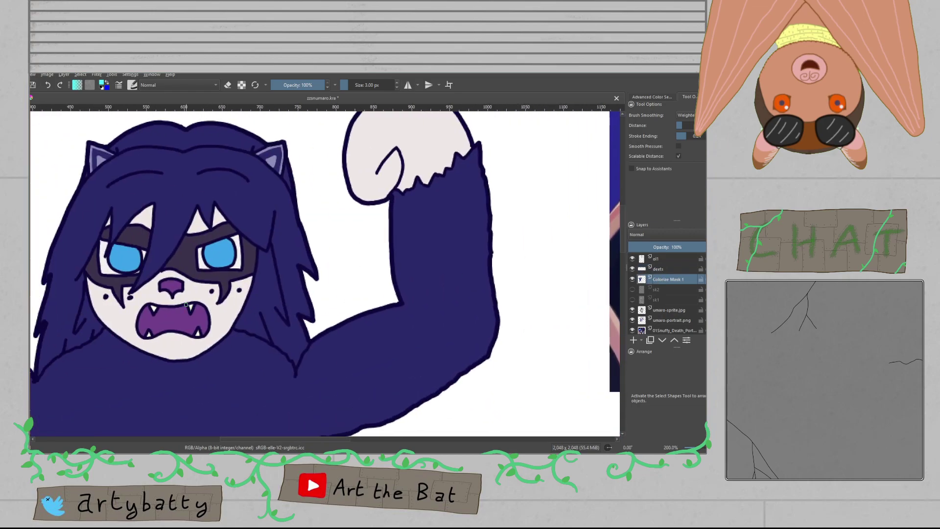
{"action": "scroll", "coordinate": [135, 255], "scroll_direction": "up", "scroll_amount": 5}
{"action": "mouse_move", "coordinate": [120, 293]}
{"action": "left_mouse_down"}
{"action": "mouse_move", "coordinate": [145, 275]}
{"action": "mouse_move", "coordinate": [217, 274]}
{"action": "mouse_move", "coordinate": [230, 290]}
{"action": "mouse_move", "coordinate": [232, 297]}
{"action": "mouse_move", "coordinate": [224, 282]}
{"action": "mouse_move", "coordinate": [222, 296]}
{"action": "mouse_move", "coordinate": [167, 291]}
{"action": "mouse_move", "coordinate": [174, 284]}
{"action": "mouse_move", "coordinate": [139, 291]}
{"action": "mouse_move", "coordinate": [135, 301]}
{"action": "mouse_move", "coordinate": [197, 295]}
{"action": "left_mouse_up"}
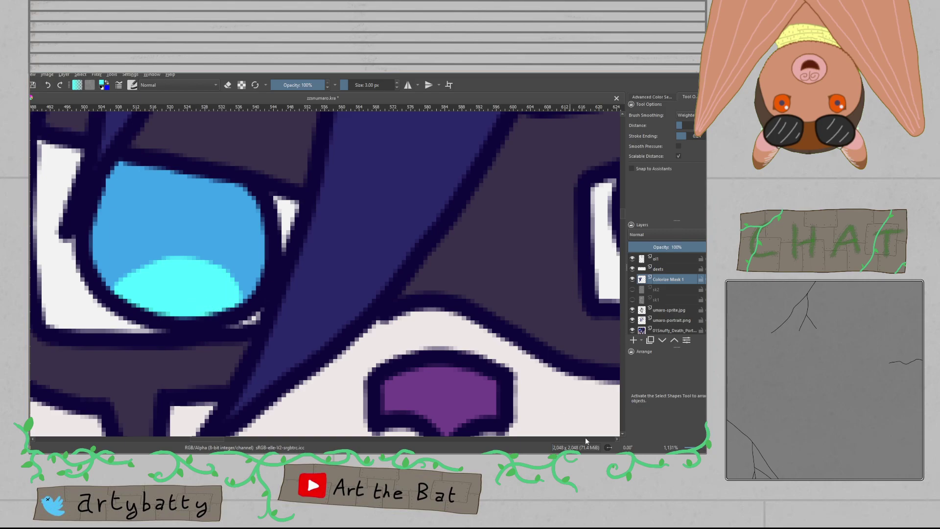
{"action": "left_click_drag", "start_coordinate": [439, 281], "coordinate": [213, 287]}
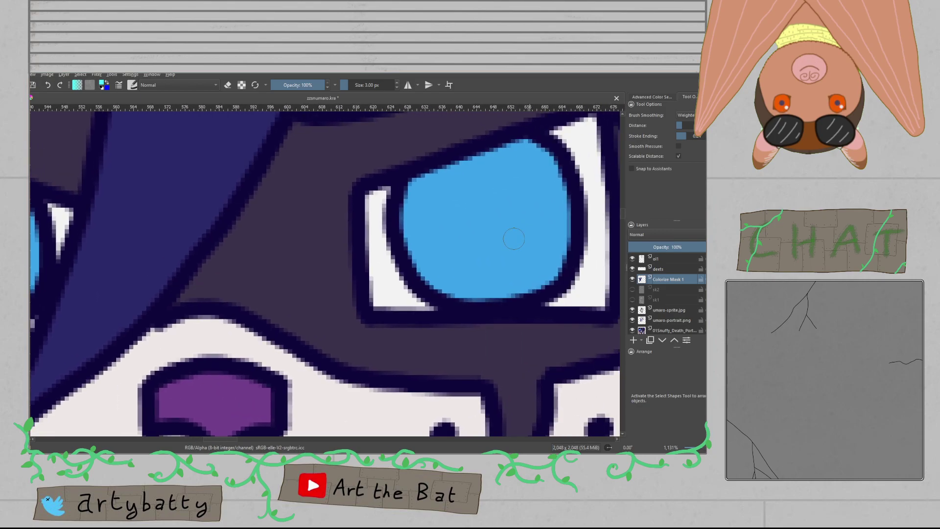
{"action": "mouse_move", "coordinate": [438, 295]}
{"action": "left_mouse_down"}
{"action": "mouse_move", "coordinate": [487, 251]}
{"action": "mouse_move", "coordinate": [542, 266]}
{"action": "mouse_move", "coordinate": [514, 272]}
{"action": "mouse_move", "coordinate": [536, 283]}
{"action": "mouse_move", "coordinate": [459, 288]}
{"action": "mouse_move", "coordinate": [497, 292]}
{"action": "mouse_move", "coordinate": [504, 275]}
{"action": "mouse_move", "coordinate": [484, 263]}
{"action": "left_mouse_up"}
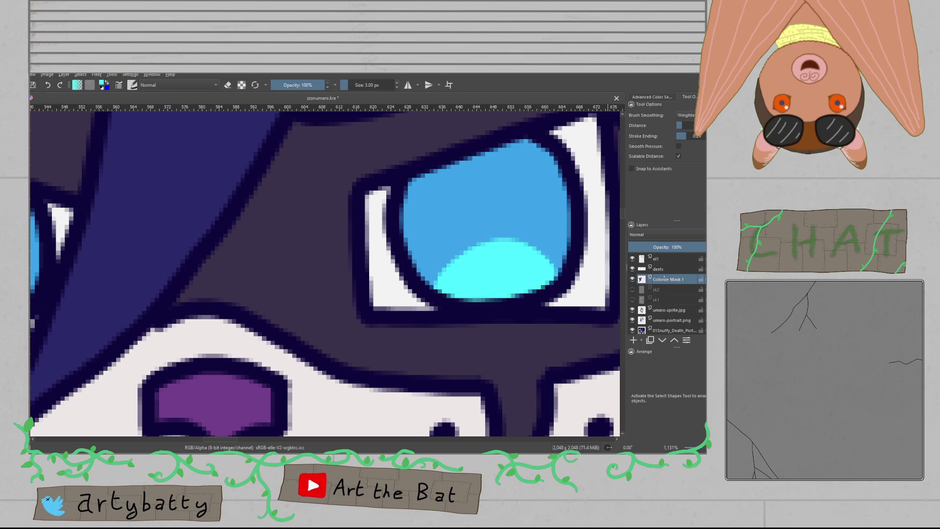
Step: Make deets the active layer and sample the darker blue from the upper iris of the reference portrait's eye
{"action": "left_click", "coordinate": [659, 269]}
{"action": "scroll", "coordinate": [496, 276], "scroll_direction": "down", "scroll_amount": 4}
{"action": "scroll", "coordinate": [495, 277], "scroll_direction": "down", "scroll_amount": 5}
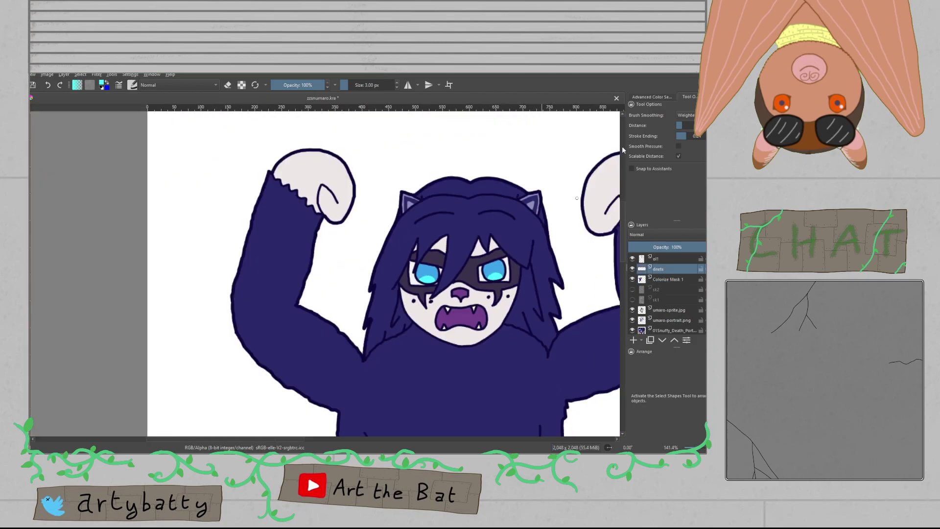
{"action": "left_click", "coordinate": [652, 97]}
{"action": "left_click_drag", "start_coordinate": [446, 242], "coordinate": [264, 251]}
{"action": "left_click_drag", "start_coordinate": [387, 264], "coordinate": [59, 271]}
{"action": "scroll", "coordinate": [470, 183], "scroll_direction": "up", "scroll_amount": 4}
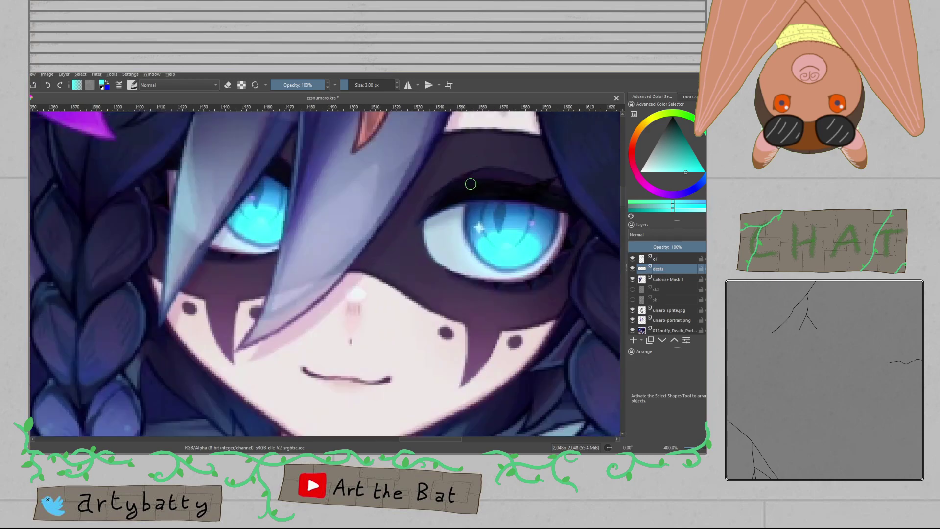
{"action": "left_click", "coordinate": [503, 216], "text": "ctrl"}
Step: Paint a dark blue diamond-shaped pupil and a curved line on each side of it in the left-hand eye
{"action": "scroll", "coordinate": [410, 263], "scroll_direction": "down", "scroll_amount": 4}
{"action": "mouse_move", "coordinate": [206, 309]}
{"action": "left_mouse_down"}
{"action": "mouse_move", "coordinate": [589, 275]}
{"action": "mouse_move", "coordinate": [429, 303]}
{"action": "left_mouse_up"}
{"action": "scroll", "coordinate": [419, 287], "scroll_direction": "up", "scroll_amount": 6}
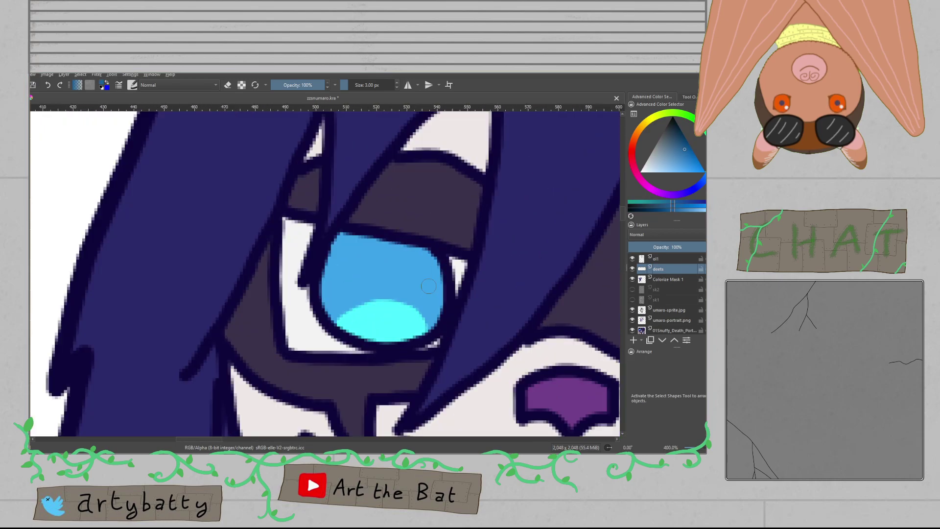
{"action": "mouse_move", "coordinate": [288, 238]}
{"action": "left_mouse_down"}
{"action": "mouse_move", "coordinate": [273, 283]}
{"action": "mouse_move", "coordinate": [282, 310]}
{"action": "mouse_move", "coordinate": [303, 275]}
{"action": "mouse_move", "coordinate": [292, 248]}
{"action": "mouse_move", "coordinate": [288, 275]}
{"action": "left_mouse_up"}
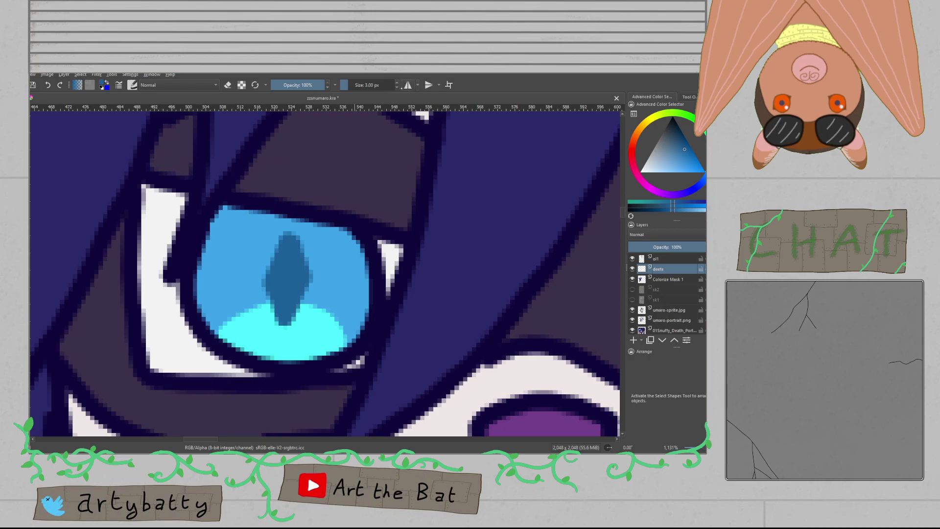
{"action": "left_click_drag", "start_coordinate": [242, 216], "coordinate": [263, 315]}
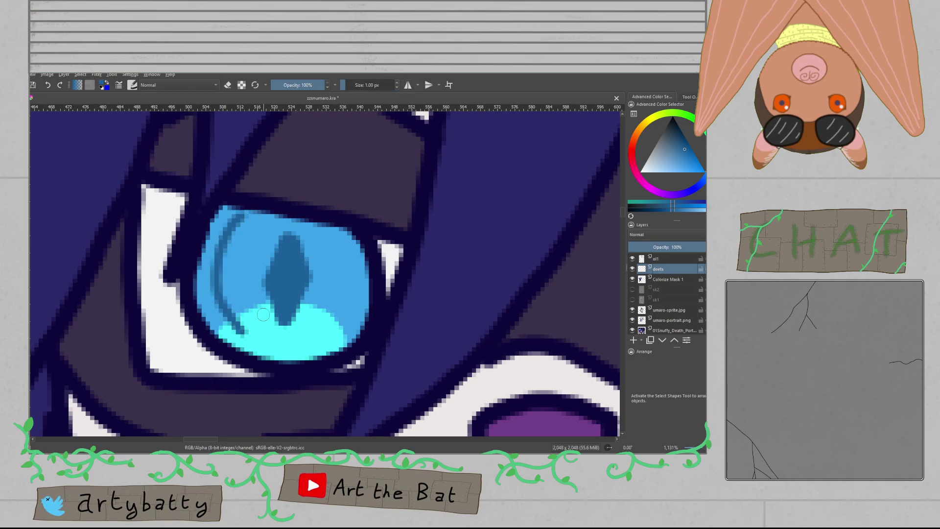
{"action": "left_click_drag", "start_coordinate": [326, 324], "coordinate": [345, 235]}
{"action": "key", "text": "1"}
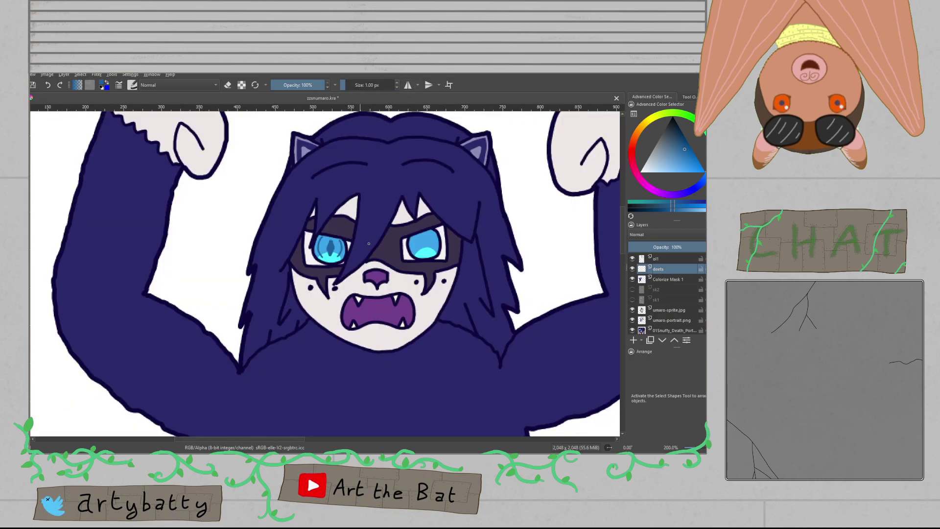
Step: Paint a matching dark blue diamond pupil and two curved side lines in the right-hand eye, following the reference portrait
{"action": "left_click_drag", "start_coordinate": [344, 195], "coordinate": [30, 218]}
{"action": "scroll", "coordinate": [292, 193], "scroll_direction": "up", "scroll_amount": 2}
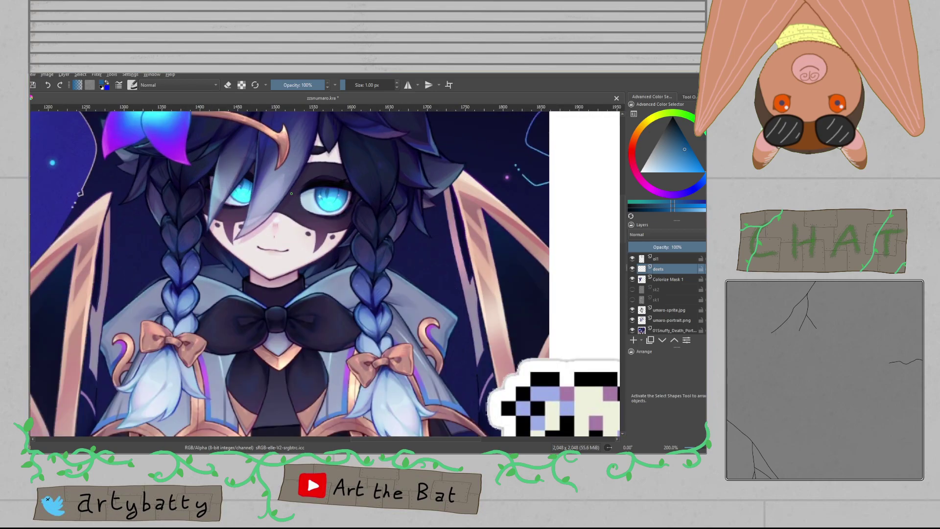
{"action": "left_click_drag", "start_coordinate": [248, 206], "coordinate": [538, 198]}
{"action": "left_click_drag", "start_coordinate": [162, 294], "coordinate": [523, 277]}
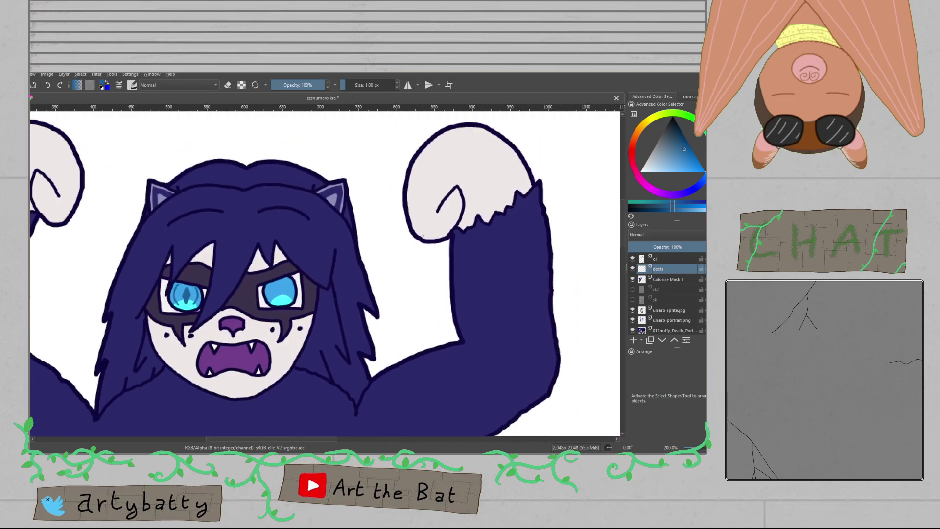
{"action": "scroll", "coordinate": [306, 290], "scroll_direction": "up", "scroll_amount": 4}
{"action": "mouse_move", "coordinate": [221, 329]}
{"action": "left_mouse_down"}
{"action": "mouse_move", "coordinate": [196, 303]}
{"action": "mouse_move", "coordinate": [188, 235]}
{"action": "left_mouse_up"}
{"action": "mouse_move", "coordinate": [277, 200]}
{"action": "left_mouse_down"}
{"action": "mouse_move", "coordinate": [308, 303]}
{"action": "mouse_move", "coordinate": [293, 324]}
{"action": "left_mouse_up"}
{"action": "double_click", "coordinate": [396, 82]}
{"action": "mouse_move", "coordinate": [241, 230]}
{"action": "left_mouse_down"}
{"action": "mouse_move", "coordinate": [230, 269]}
{"action": "mouse_move", "coordinate": [252, 311]}
{"action": "mouse_move", "coordinate": [271, 252]}
{"action": "mouse_move", "coordinate": [252, 225]}
{"action": "mouse_move", "coordinate": [232, 269]}
{"action": "mouse_move", "coordinate": [253, 308]}
{"action": "mouse_move", "coordinate": [265, 260]}
{"action": "mouse_move", "coordinate": [251, 231]}
{"action": "mouse_move", "coordinate": [268, 269]}
{"action": "mouse_move", "coordinate": [257, 305]}
{"action": "mouse_move", "coordinate": [249, 254]}
{"action": "left_mouse_up"}
{"action": "key", "text": "ctrl+z"}
{"action": "left_click_drag", "start_coordinate": [383, 84], "coordinate": [372, 85]}
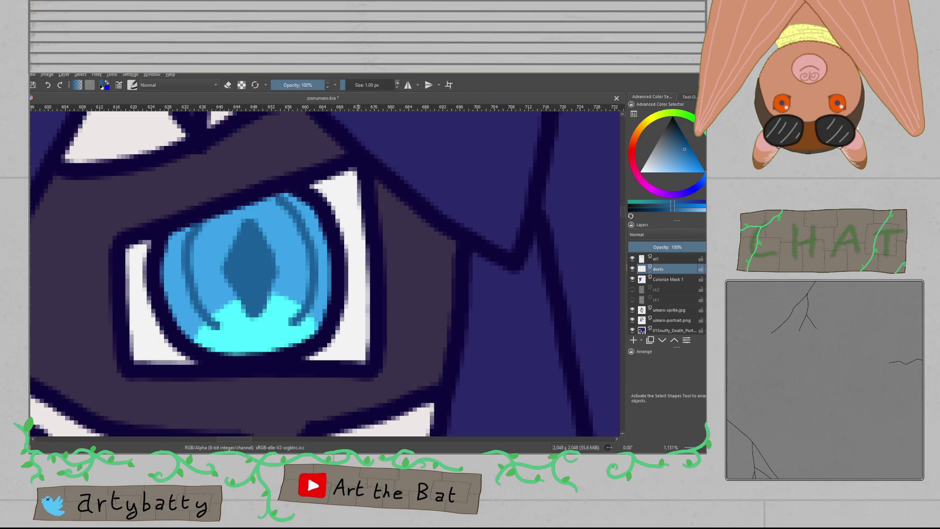
Step: Sample the white of the eye and dot a small highlight near the left edge of each iris with a 2 px brush
{"action": "scroll", "coordinate": [360, 237], "scroll_direction": "down", "scroll_amount": 10}
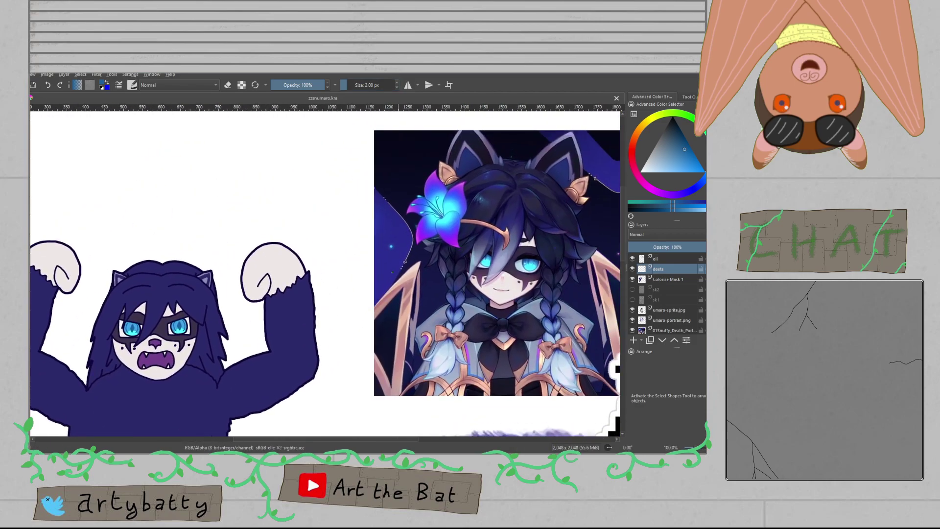
{"action": "scroll", "coordinate": [380, 298], "scroll_direction": "up", "scroll_amount": 8}
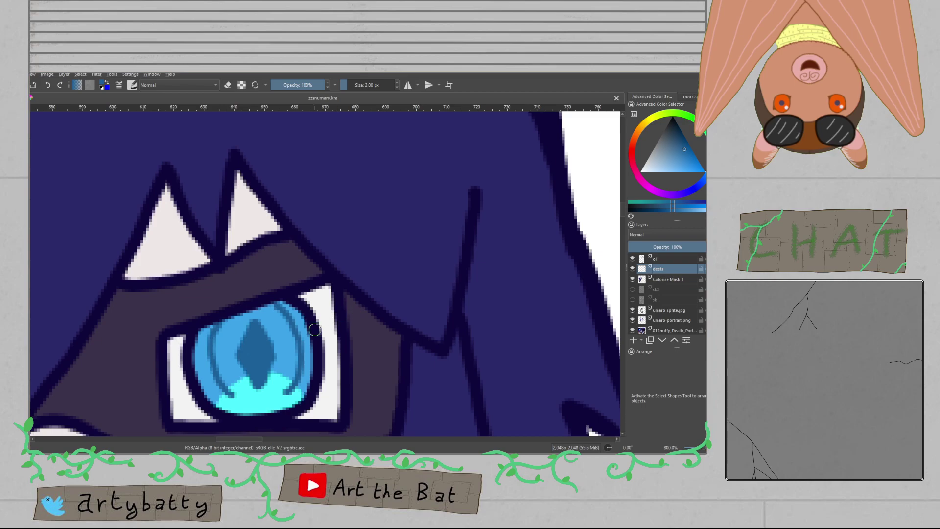
{"action": "scroll", "coordinate": [321, 326], "scroll_direction": "down", "scroll_amount": 2}
{"action": "left_click", "coordinate": [282, 331], "text": "ctrl"}
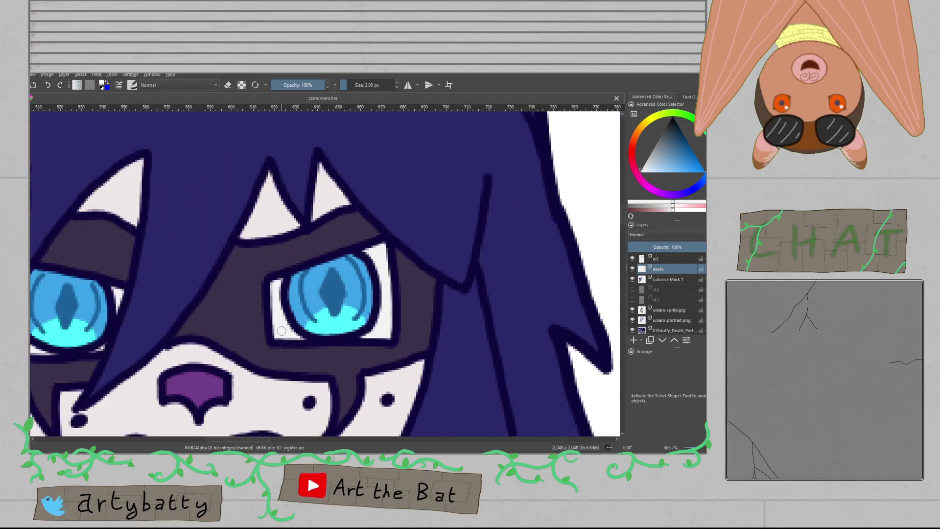
{"action": "left_click_drag", "start_coordinate": [302, 291], "coordinate": [450, 285]}
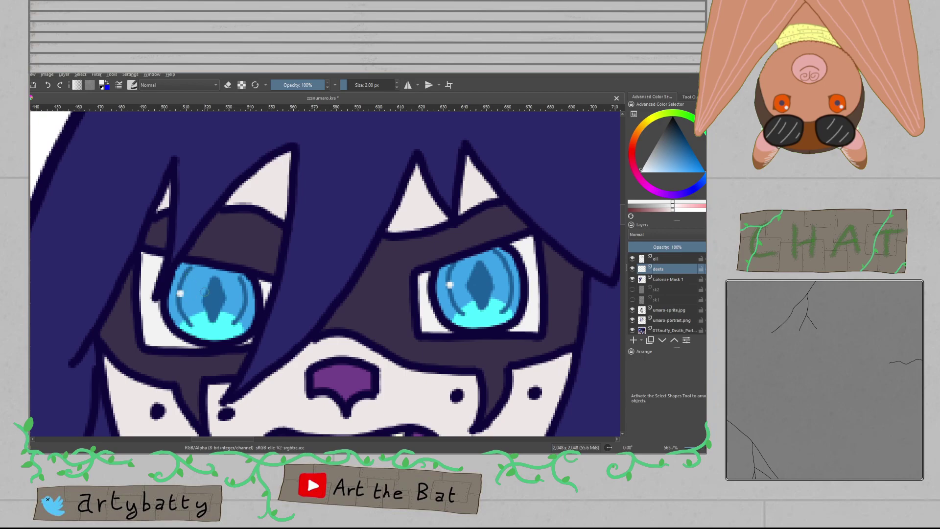
Step: Check the purple glint in the reference portrait's eye and sample the light lavender from the character's right-hand ear
{"action": "scroll", "coordinate": [204, 291], "scroll_direction": "down", "scroll_amount": 5}
{"action": "left_click_drag", "start_coordinate": [603, 234], "coordinate": [395, 263]}
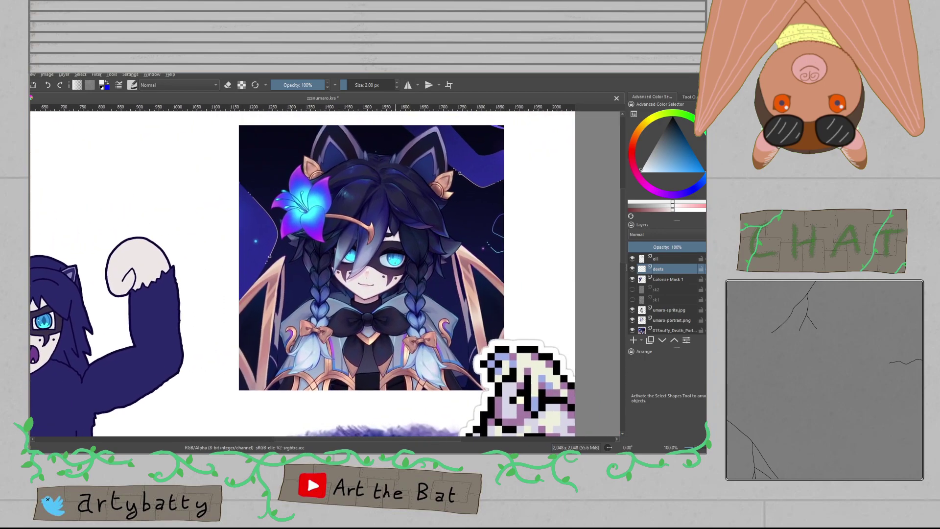
{"action": "scroll", "coordinate": [399, 265], "scroll_direction": "up", "scroll_amount": 3}
{"action": "scroll", "coordinate": [386, 256], "scroll_direction": "up", "scroll_amount": 4}
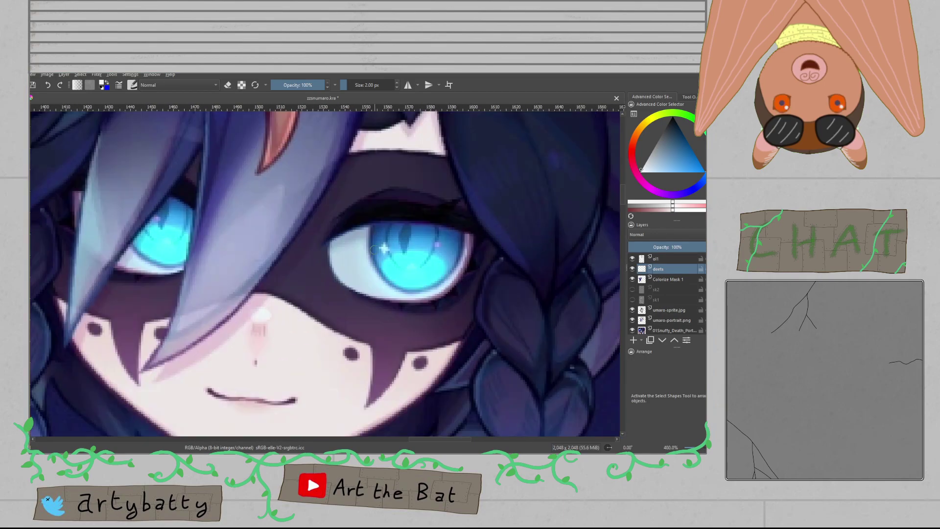
{"action": "scroll", "coordinate": [488, 232], "scroll_direction": "down", "scroll_amount": 8}
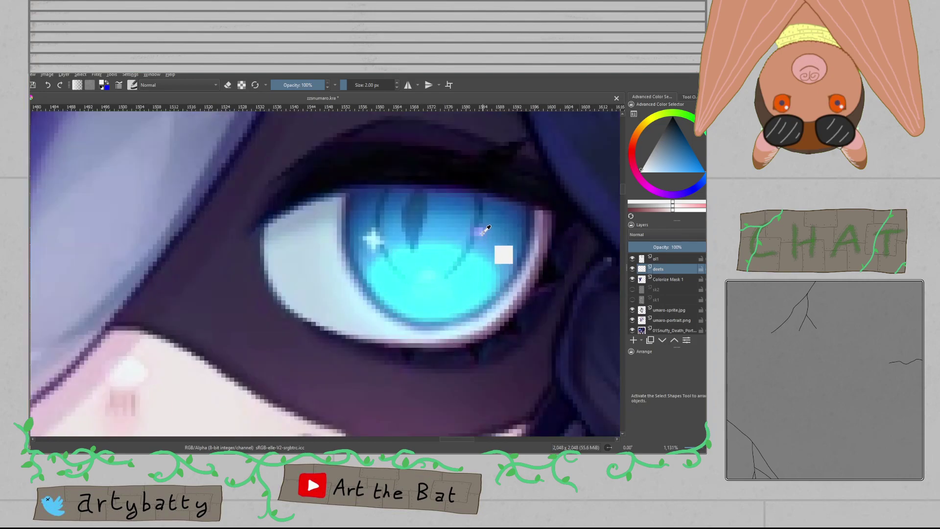
{"action": "scroll", "coordinate": [194, 242], "scroll_direction": "up", "scroll_amount": 3}
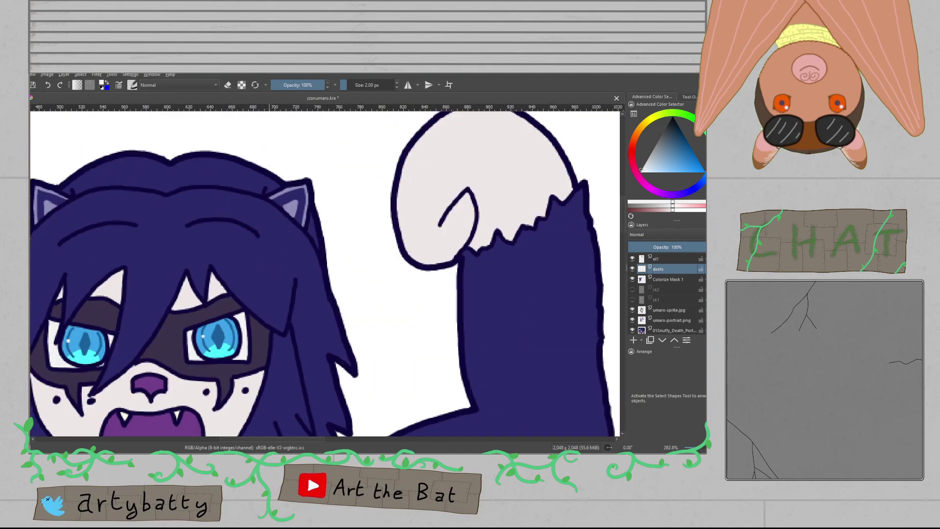
{"action": "left_click", "coordinate": [310, 225], "text": "ctrl"}
Step: Dot a small lavender glint near the right edge of each iris
{"action": "scroll", "coordinate": [316, 307], "scroll_direction": "up", "scroll_amount": 3}
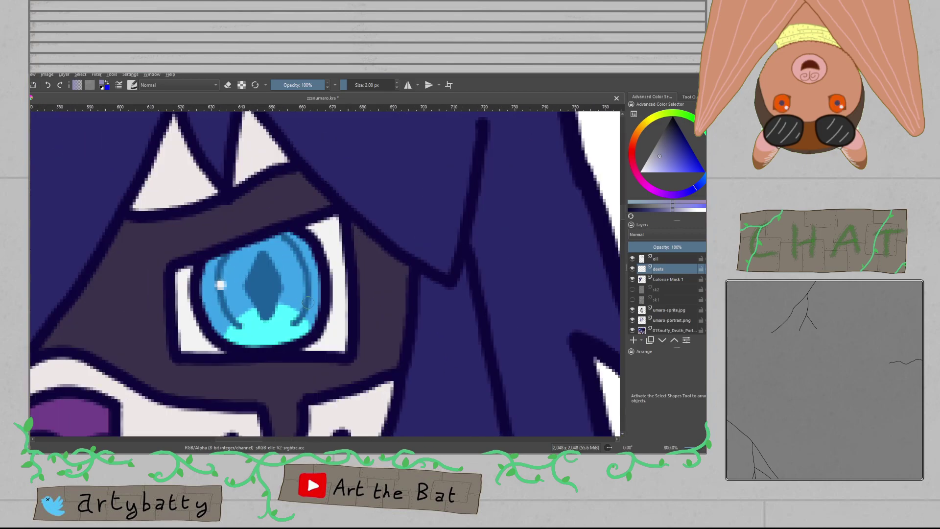
{"action": "scroll", "coordinate": [318, 290], "scroll_direction": "down", "scroll_amount": 3}
{"action": "scroll", "coordinate": [155, 306], "scroll_direction": "up", "scroll_amount": 3}
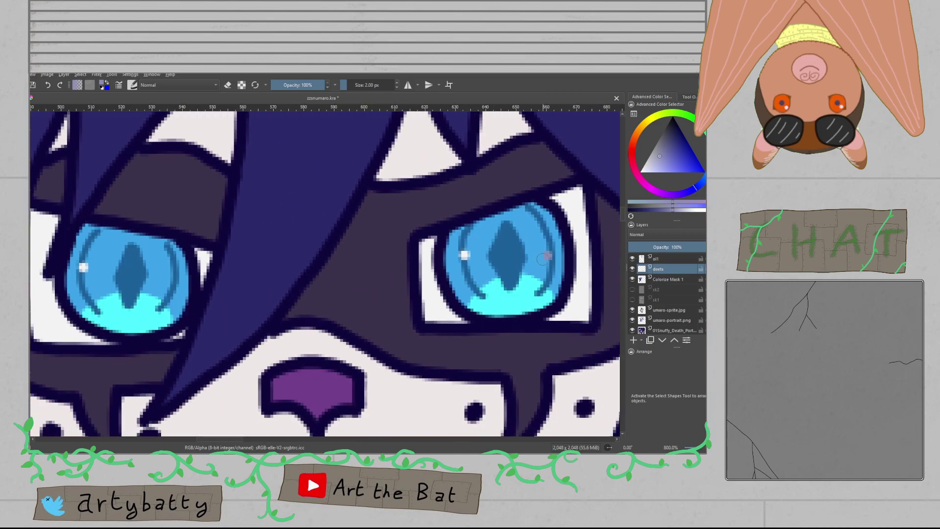
{"action": "scroll", "coordinate": [169, 288], "scroll_direction": "down", "scroll_amount": 4}
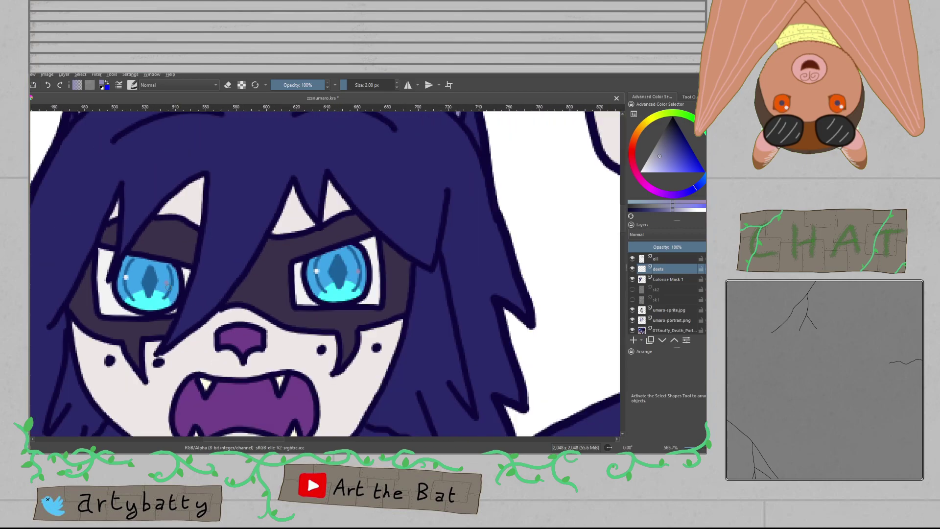
{"action": "scroll", "coordinate": [169, 286], "scroll_direction": "down", "scroll_amount": 1}
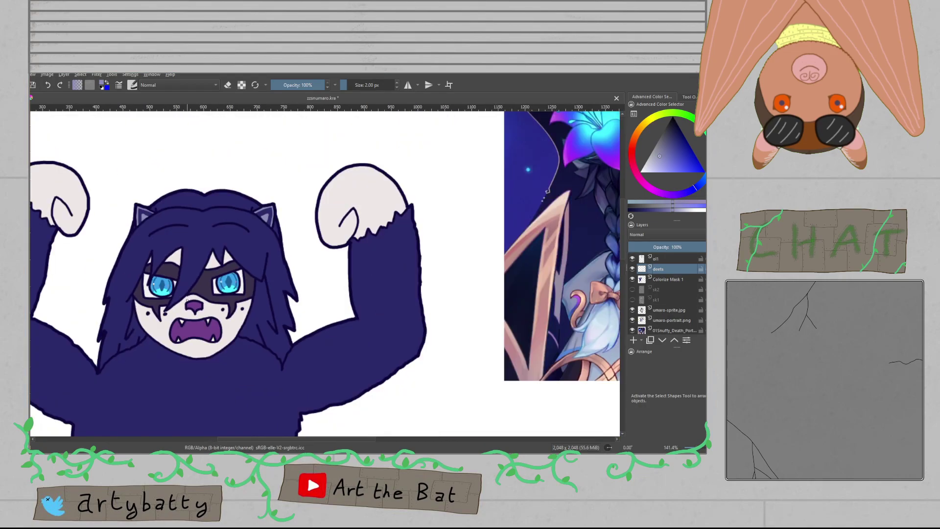
{"action": "scroll", "coordinate": [187, 300], "scroll_direction": "up", "scroll_amount": 6}
{"action": "scroll", "coordinate": [186, 299], "scroll_direction": "down", "scroll_amount": 1}
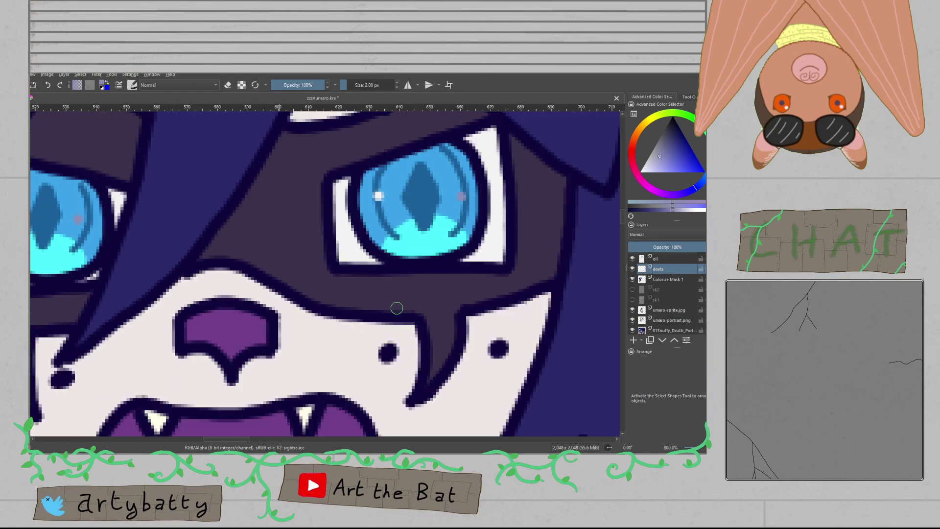
Step: Make the topmost line-art layer active, sample the dark indigo outline colour and save the document
{"action": "left_click", "coordinate": [683, 259]}
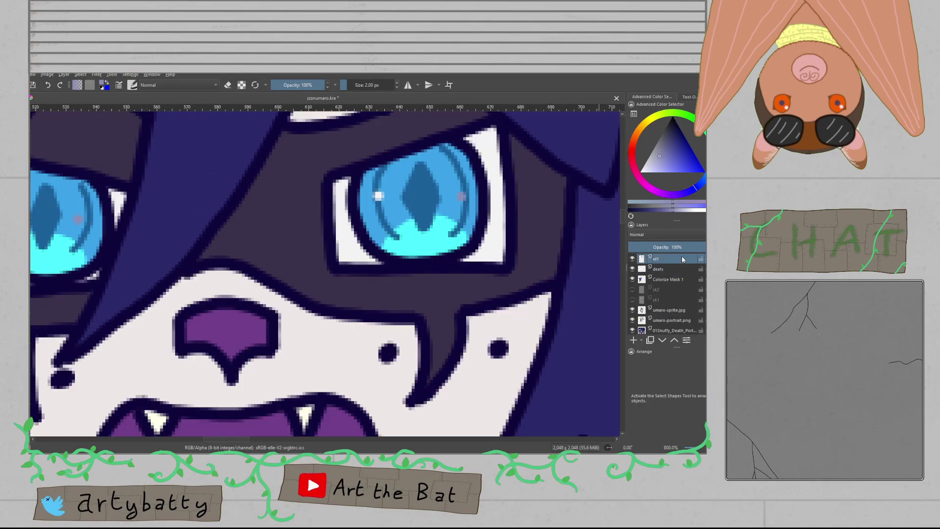
{"action": "left_click", "coordinate": [182, 278], "text": "ctrl"}
{"action": "key", "text": "ctrl+s"}
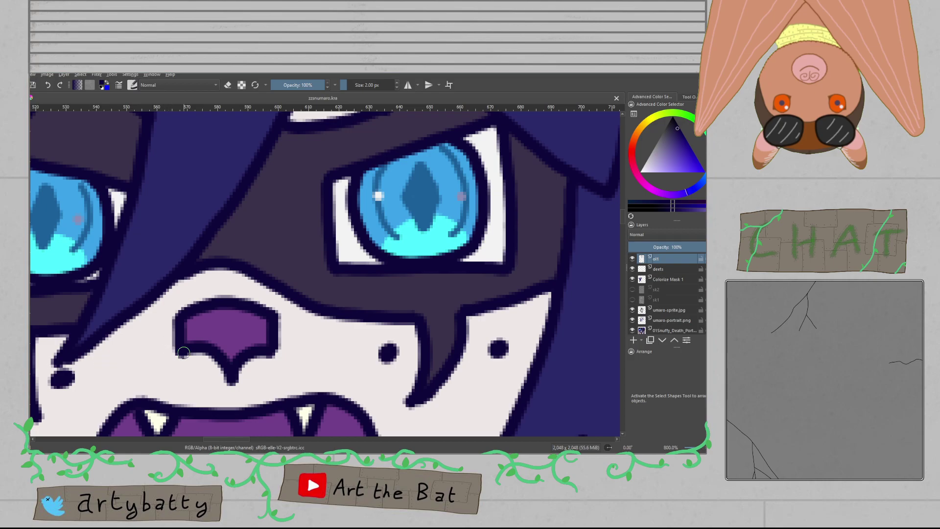
Step: Sign the drawing beside the character's hip in dark purple with a 5 px brush on the deets layer and save
{"action": "scroll", "coordinate": [184, 353], "scroll_direction": "down", "scroll_amount": 4}
{"action": "scroll", "coordinate": [225, 340], "scroll_direction": "down", "scroll_amount": 3}
{"action": "left_click_drag", "start_coordinate": [239, 393], "coordinate": [338, 221]}
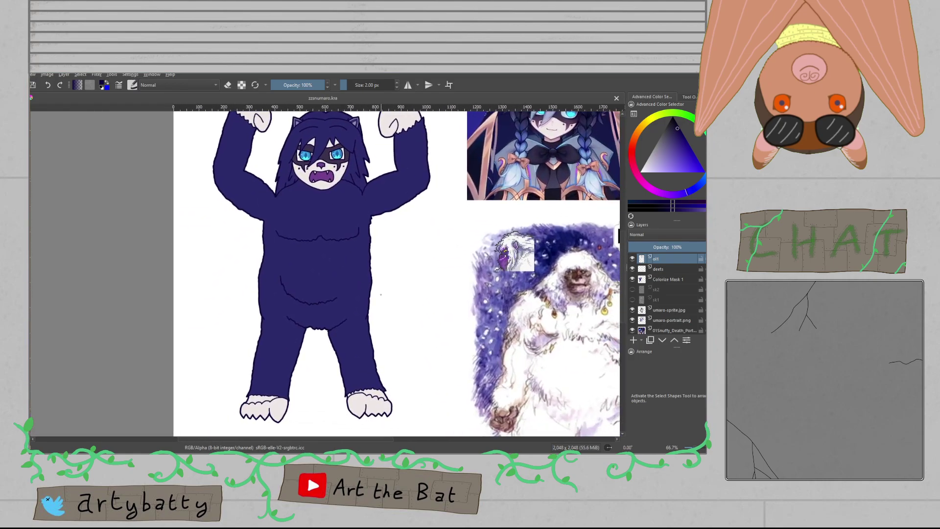
{"action": "scroll", "coordinate": [333, 231], "scroll_direction": "up", "scroll_amount": 3}
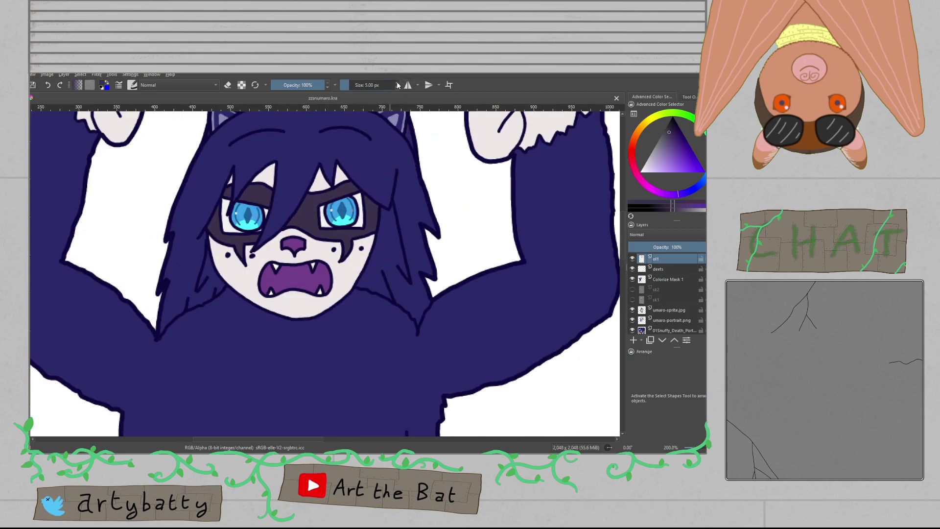
{"action": "left_click", "coordinate": [668, 269]}
{"action": "scroll", "coordinate": [525, 338], "scroll_direction": "down", "scroll_amount": 4}
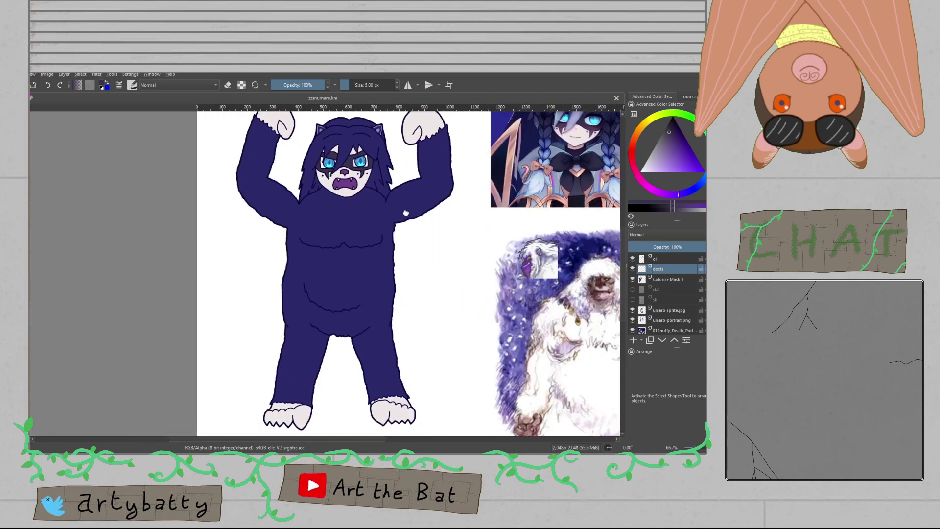
{"action": "scroll", "coordinate": [453, 284], "scroll_direction": "up", "scroll_amount": 4}
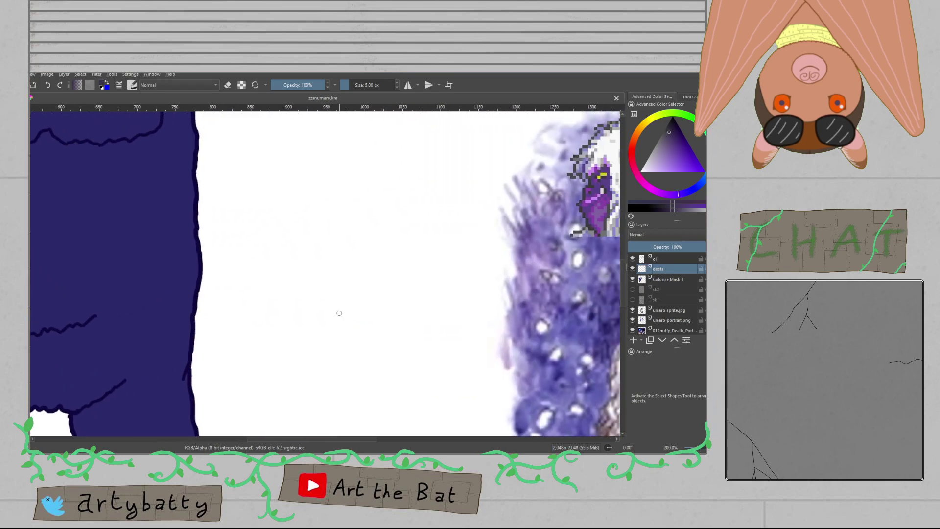
{"action": "mouse_move", "coordinate": [298, 242]}
{"action": "left_mouse_down"}
{"action": "mouse_move", "coordinate": [273, 280]}
{"action": "mouse_move", "coordinate": [285, 223]}
{"action": "mouse_move", "coordinate": [306, 285]}
{"action": "mouse_move", "coordinate": [263, 245]}
{"action": "mouse_move", "coordinate": [330, 234]}
{"action": "mouse_move", "coordinate": [344, 279]}
{"action": "mouse_move", "coordinate": [395, 226]}
{"action": "mouse_move", "coordinate": [395, 262]}
{"action": "mouse_move", "coordinate": [397, 217]}
{"action": "mouse_move", "coordinate": [396, 256]}
{"action": "mouse_move", "coordinate": [368, 235]}
{"action": "mouse_move", "coordinate": [374, 245]}
{"action": "mouse_move", "coordinate": [412, 242]}
{"action": "left_mouse_up"}
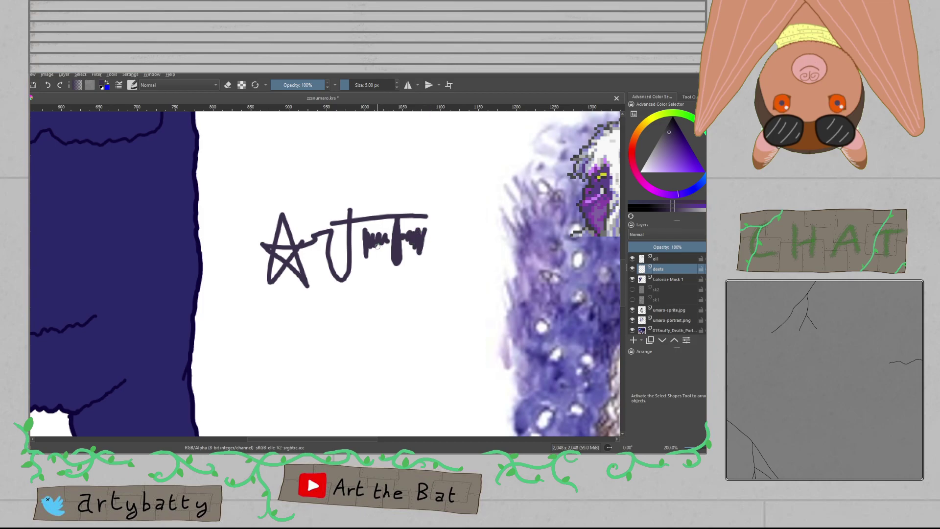
{"action": "scroll", "coordinate": [407, 225], "scroll_direction": "down", "scroll_amount": 4}
{"action": "key", "text": "ctrl+s"}
{"action": "left_click_drag", "start_coordinate": [408, 226], "coordinate": [398, 270]}
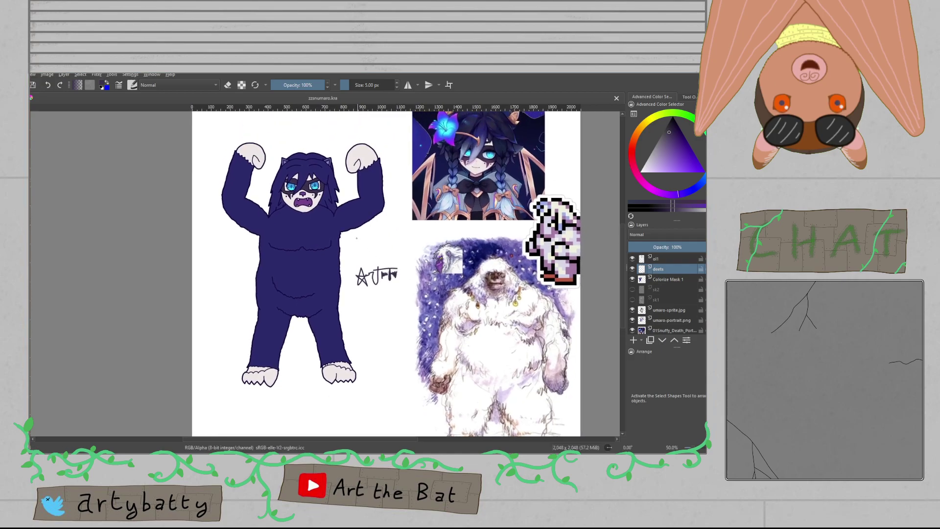
Step: Open the JPG copy of the drawing in its own tab to check it and close it again
{"action": "left_click_drag", "start_coordinate": [330, 220], "coordinate": [334, 241]}
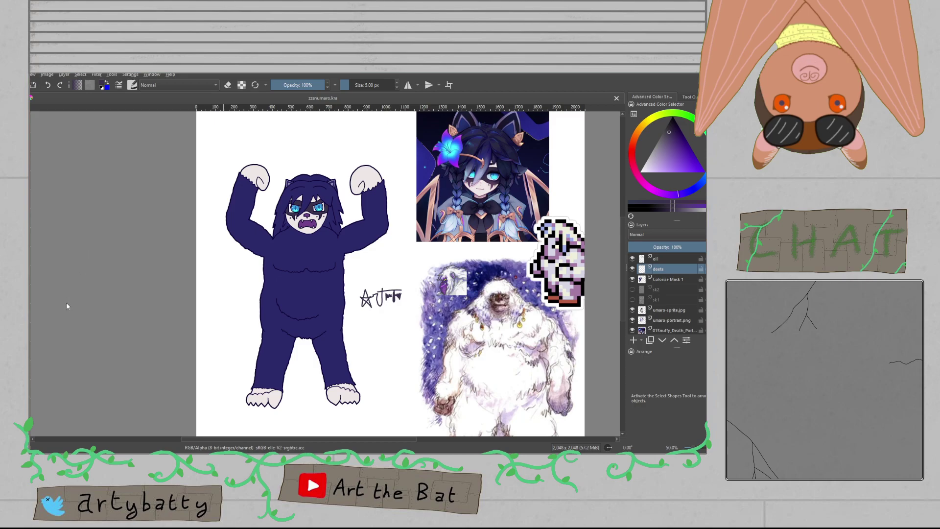
{"action": "left_click", "coordinate": [495, 372]}
{"action": "double_click", "coordinate": [280, 220]}
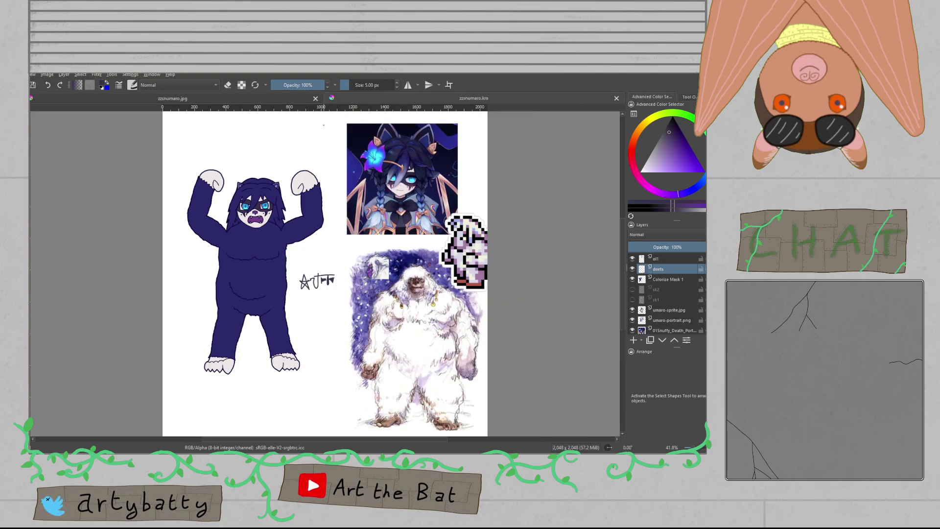
{"action": "middle_click", "coordinate": [259, 98]}
Step: Sample the pale pinkish white from the yeti artwork and fill the character's body and hair on the Colorize Mask 1 layer
{"action": "left_click", "coordinate": [673, 279]}
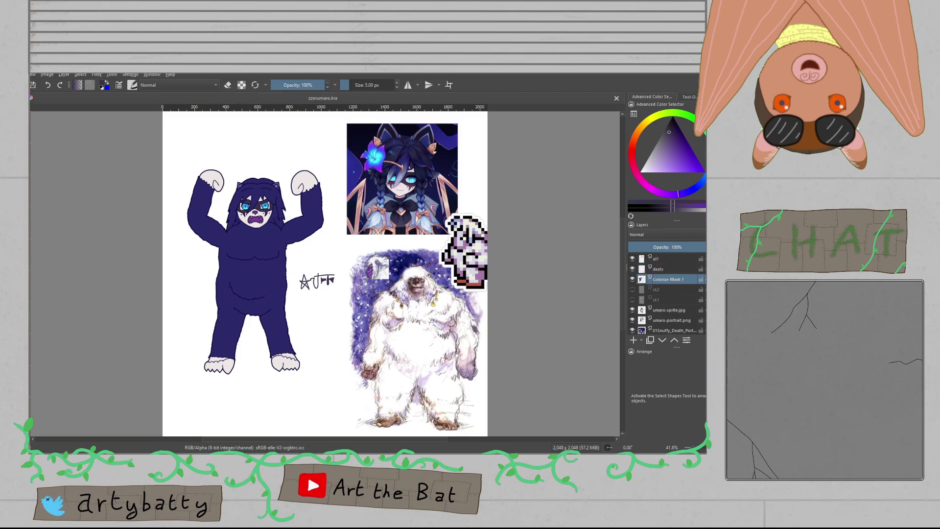
{"action": "scroll", "coordinate": [431, 372], "scroll_direction": "up", "scroll_amount": 2, "text": "ctrl"}
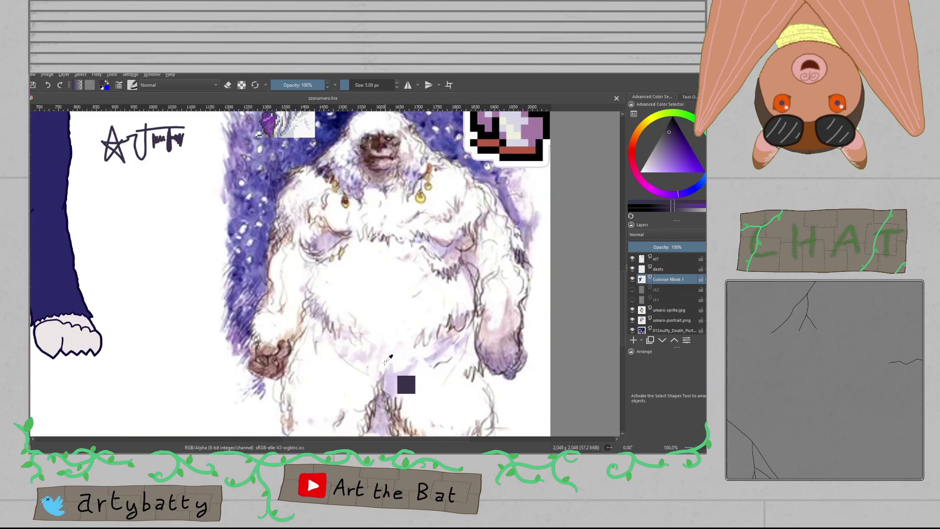
{"action": "left_click", "coordinate": [386, 346], "text": "ctrl"}
{"action": "scroll", "coordinate": [386, 345], "scroll_direction": "down", "scroll_amount": 2, "text": "ctrl"}
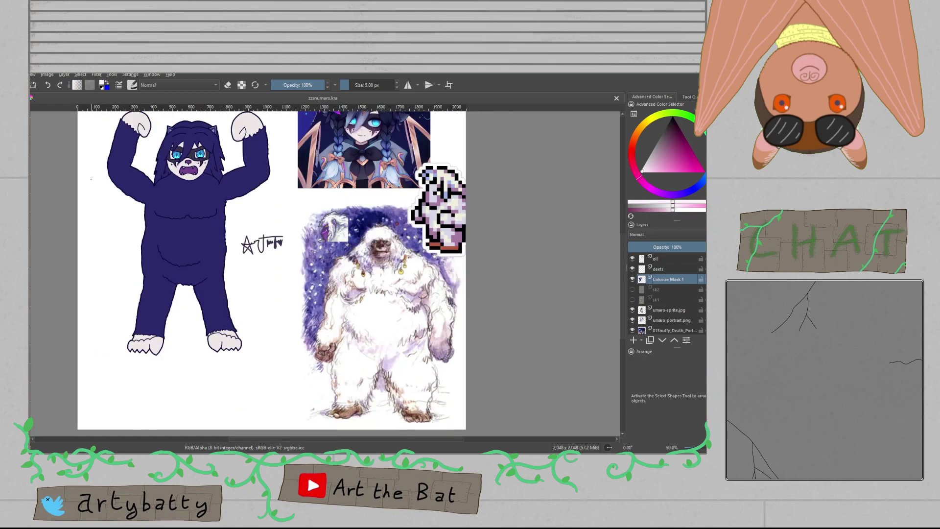
{"action": "left_click", "coordinate": [197, 238]}
{"action": "left_click_drag", "start_coordinate": [197, 239], "coordinate": [301, 275]}
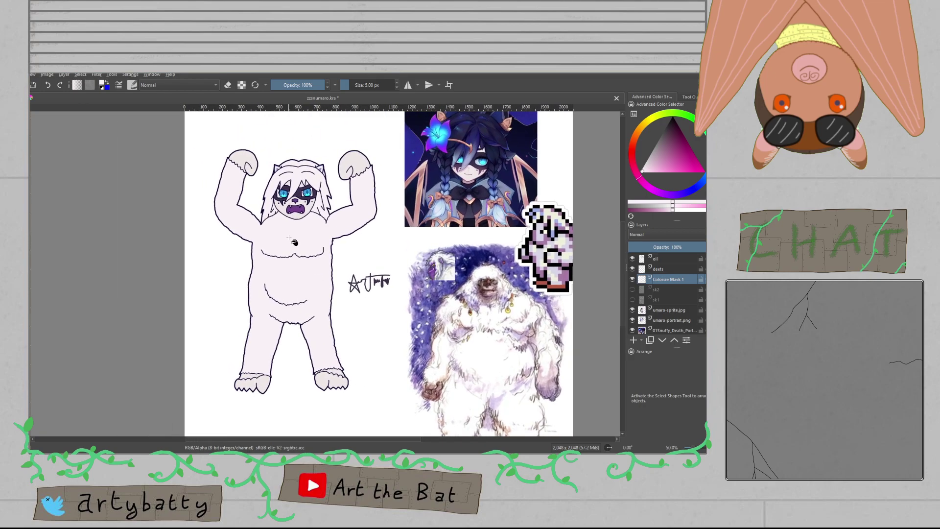
Step: Undo the pale fill, adjust the fill threshold and refill the character's body and hair with the same pale pinkish white
{"action": "scroll", "coordinate": [292, 241], "scroll_direction": "up", "scroll_amount": 2, "text": "ctrl"}
{"action": "scroll", "coordinate": [291, 241], "scroll_direction": "down", "scroll_amount": 2, "text": "ctrl"}
{"action": "key", "text": "ctrl+z"}
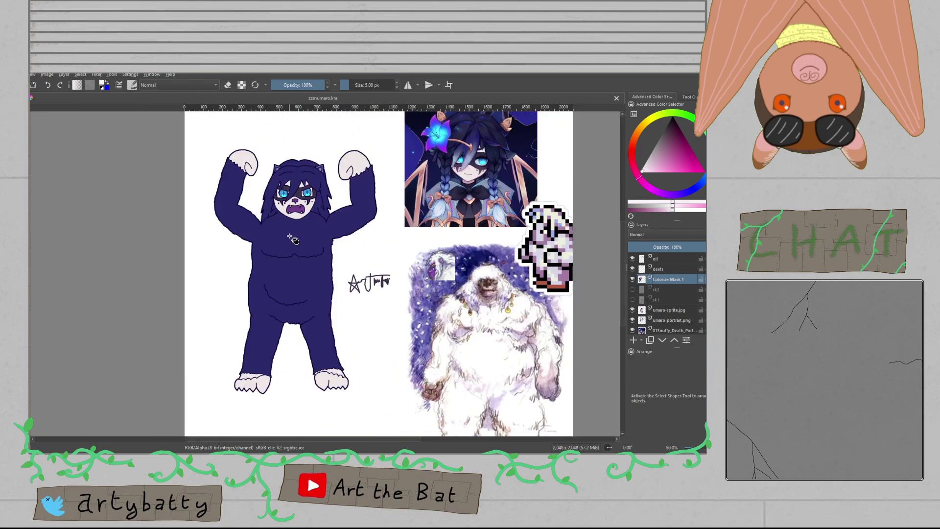
{"action": "key", "text": "ctrl+shift+z"}
{"action": "key", "text": "ctrl+z"}
{"action": "left_click", "coordinate": [687, 97]}
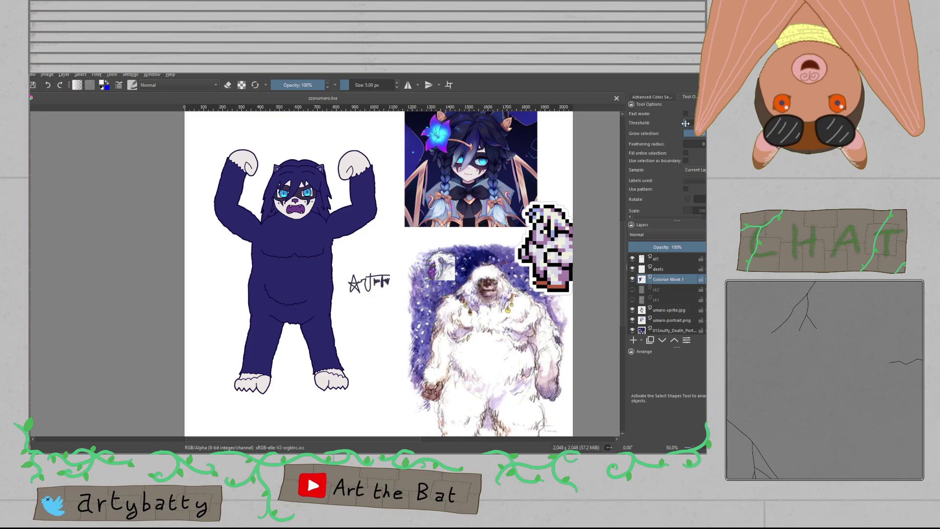
{"action": "left_click", "coordinate": [297, 290]}
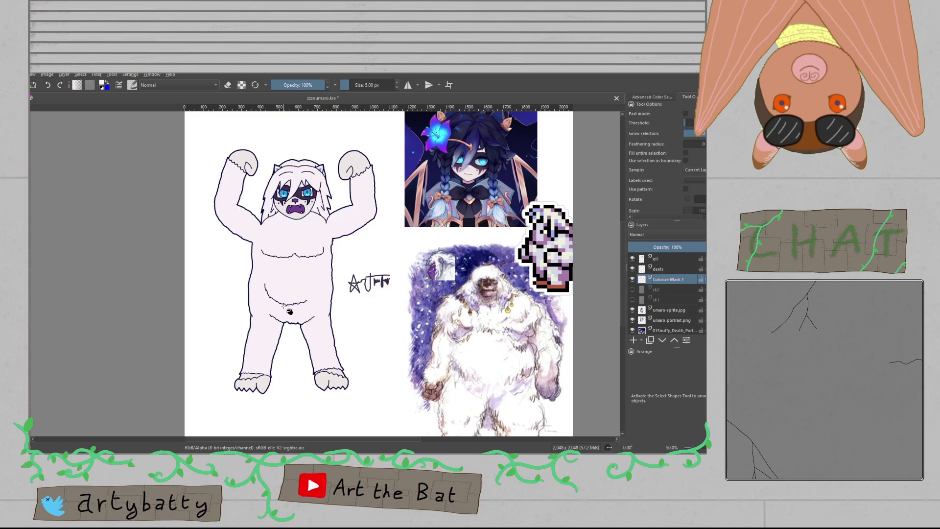
Step: Sample the purple inside the character's mouth and examine the face colours in the yeti's pixel portrait
{"action": "scroll", "coordinate": [284, 307], "scroll_direction": "up", "scroll_amount": 2}
{"action": "scroll", "coordinate": [284, 307], "scroll_direction": "down", "scroll_amount": 1}
{"action": "left_click_drag", "start_coordinate": [321, 197], "coordinate": [321, 260]}
{"action": "scroll", "coordinate": [298, 231], "scroll_direction": "up", "scroll_amount": 3}
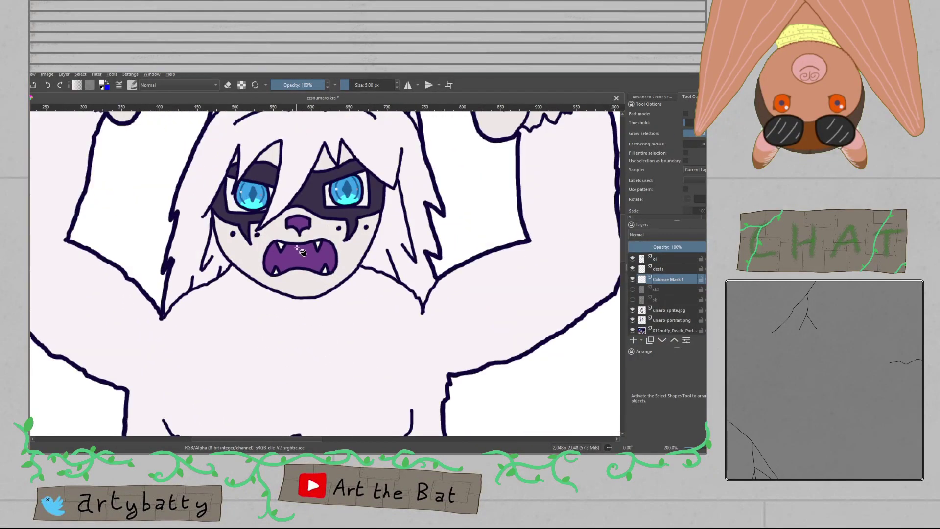
{"action": "left_click", "coordinate": [300, 251], "text": "ctrl"}
{"action": "scroll", "coordinate": [314, 269], "scroll_direction": "down", "scroll_amount": 3}
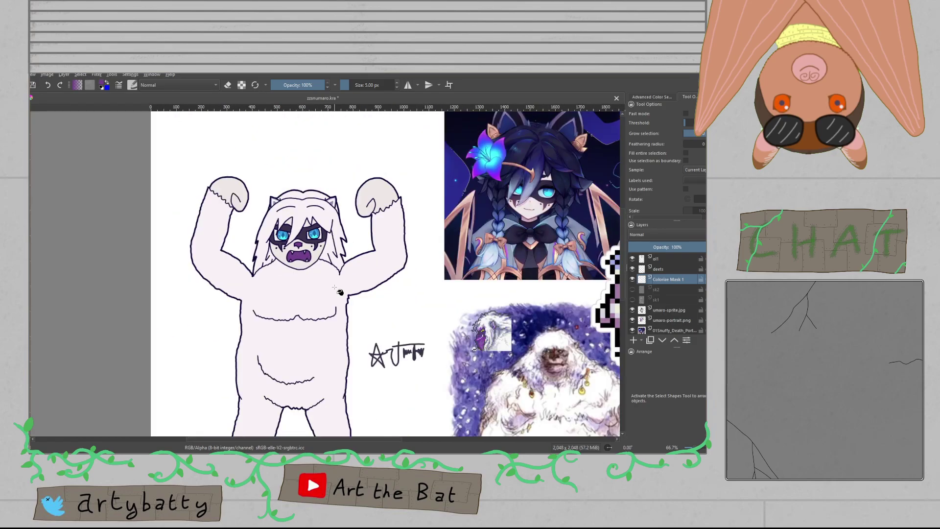
{"action": "left_click_drag", "start_coordinate": [334, 287], "coordinate": [342, 164]}
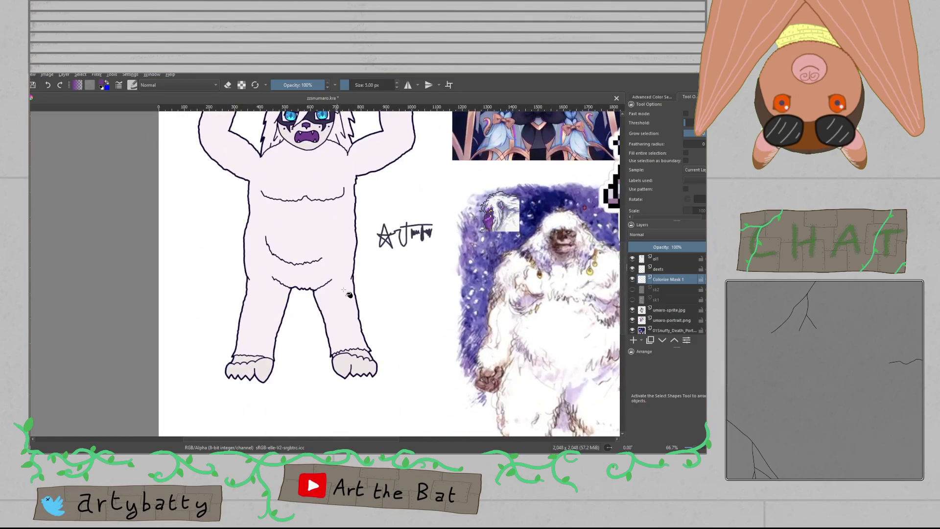
{"action": "left_click_drag", "start_coordinate": [403, 265], "coordinate": [388, 299]}
{"action": "scroll", "coordinate": [482, 269], "scroll_direction": "up", "scroll_amount": 3}
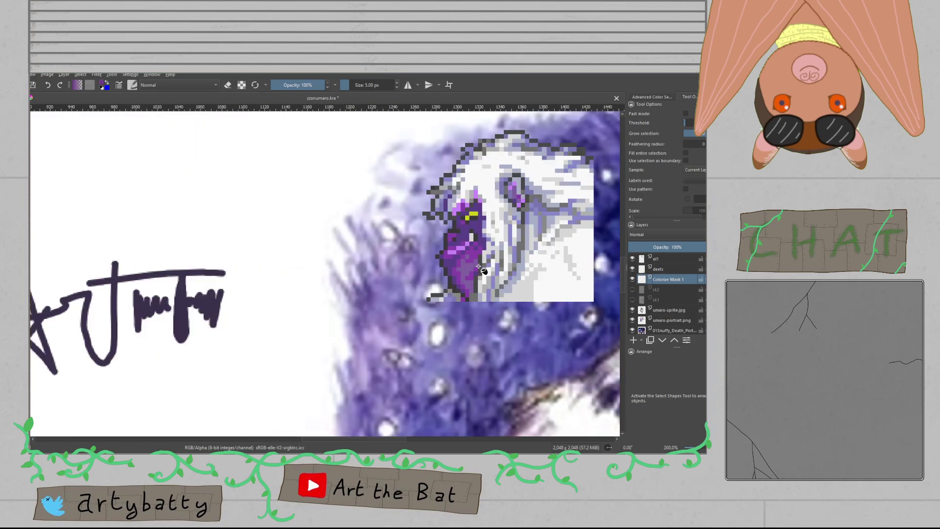
{"action": "scroll", "coordinate": [467, 265], "scroll_direction": "down", "scroll_amount": 6}
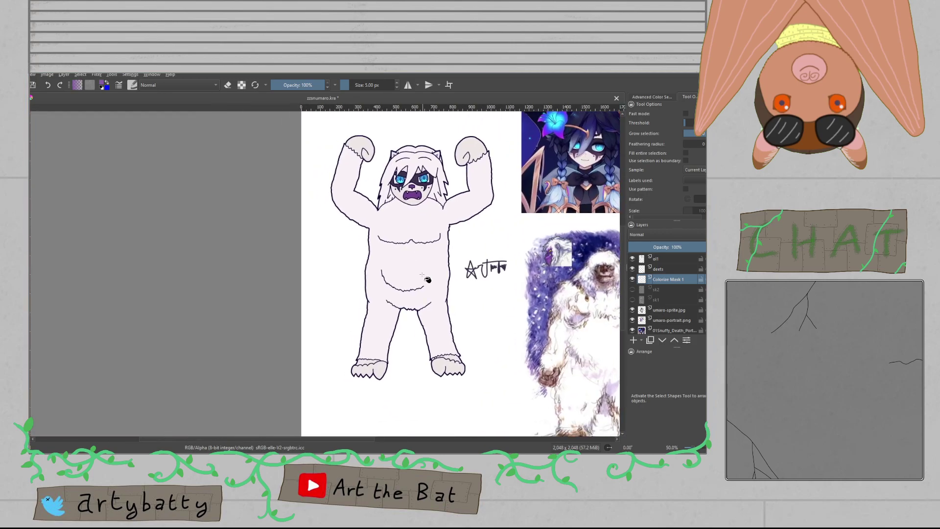
Step: Replace the pale colours, filling the hands, feet and face with purple and the body and hair with light lavender
{"action": "key", "text": "ctrl+z"}
{"action": "left_click", "coordinate": [353, 136]}
{"action": "key", "text": "ctrl+z"}
{"action": "left_click", "coordinate": [363, 145]}
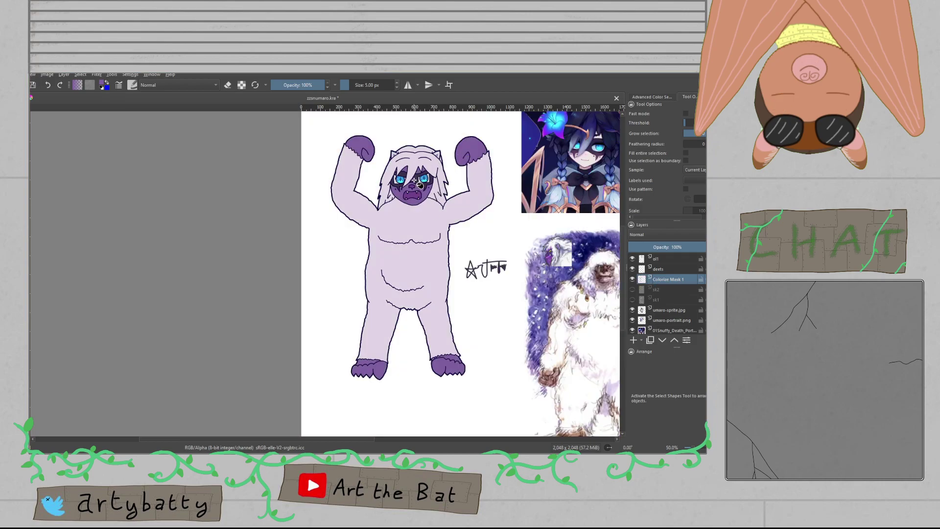
Step: Repaint the inner markings of the character's left-hand ear in purple on the deets layer with a 3 px brush
{"action": "left_click_drag", "start_coordinate": [403, 149], "coordinate": [387, 191]}
{"action": "scroll", "coordinate": [388, 187], "scroll_direction": "up", "scroll_amount": 3}
{"action": "scroll", "coordinate": [374, 209], "scroll_direction": "up", "scroll_amount": 3}
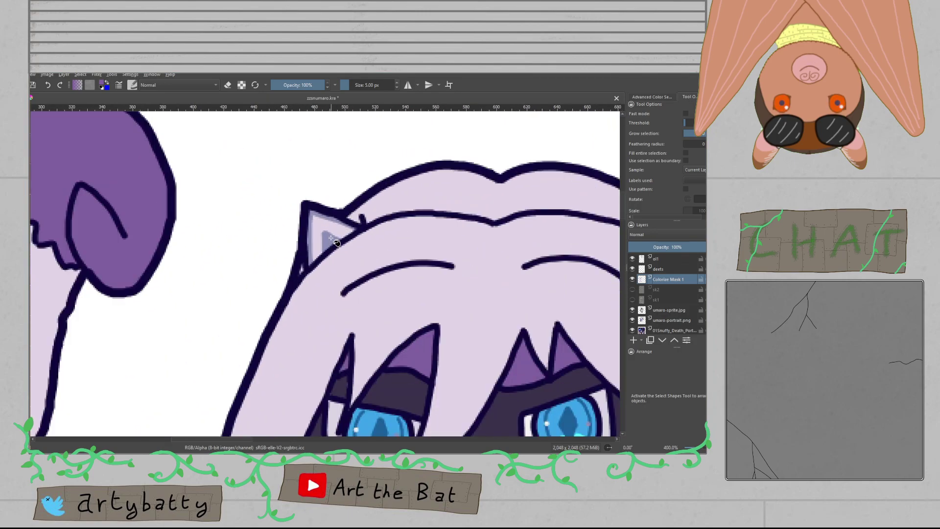
{"action": "left_click", "coordinate": [659, 269]}
{"action": "left_click", "coordinate": [331, 241]}
{"action": "left_click_drag", "start_coordinate": [383, 252], "coordinate": [353, 247]}
{"action": "key", "text": "ctrl+z"}
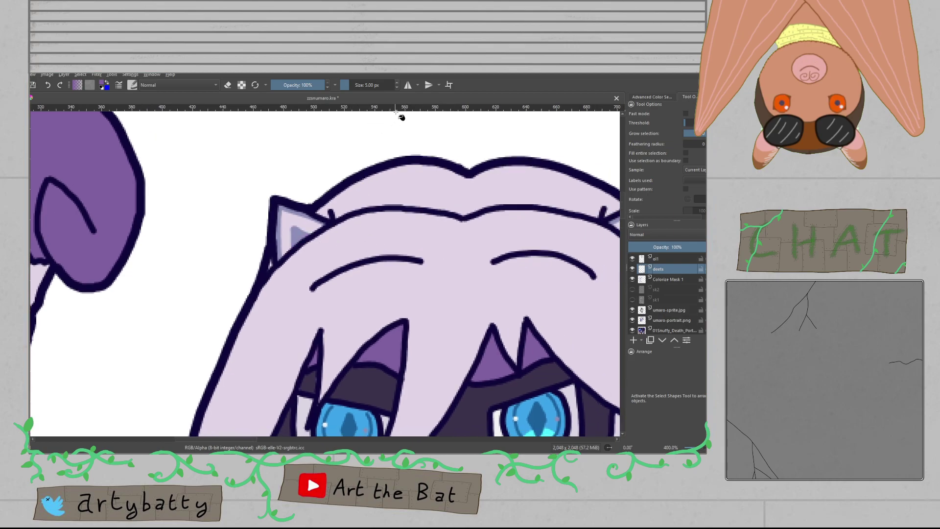
{"action": "left_click", "coordinate": [397, 82]}
{"action": "key", "text": "b"}
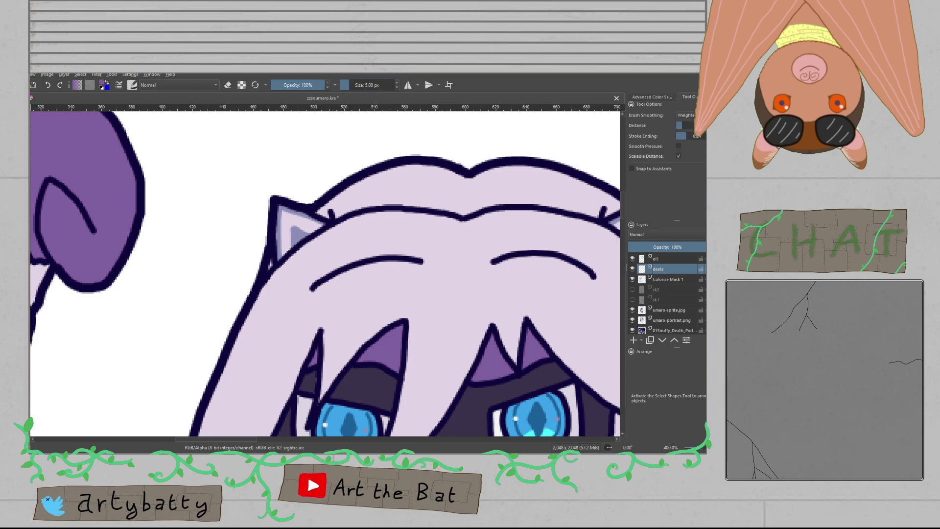
{"action": "scroll", "coordinate": [329, 230], "scroll_direction": "up", "scroll_amount": 3}
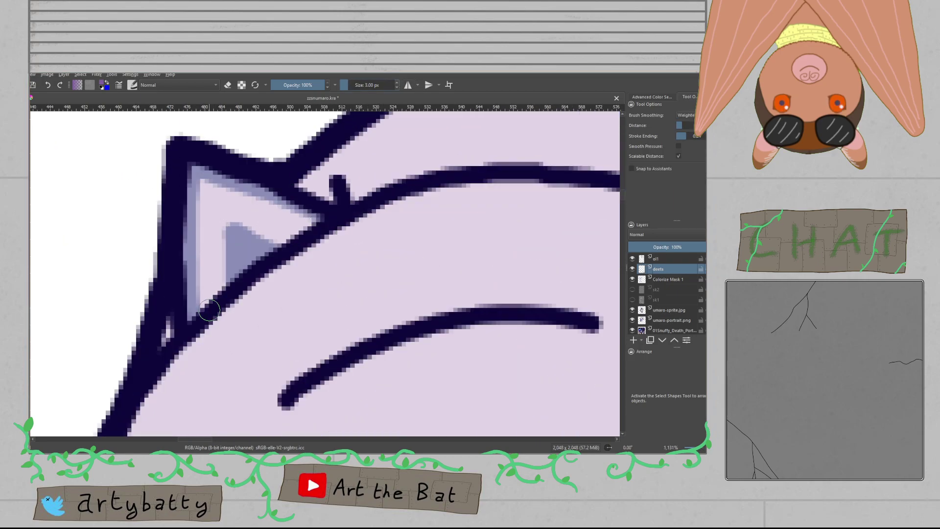
{"action": "mouse_move", "coordinate": [190, 260]}
{"action": "left_mouse_down"}
{"action": "mouse_move", "coordinate": [192, 168]}
{"action": "mouse_move", "coordinate": [318, 219]}
{"action": "left_mouse_up"}
{"action": "mouse_move", "coordinate": [231, 234]}
{"action": "left_mouse_down"}
{"action": "mouse_move", "coordinate": [235, 277]}
{"action": "mouse_move", "coordinate": [270, 249]}
{"action": "mouse_move", "coordinate": [232, 229]}
{"action": "mouse_move", "coordinate": [250, 249]}
{"action": "left_mouse_up"}
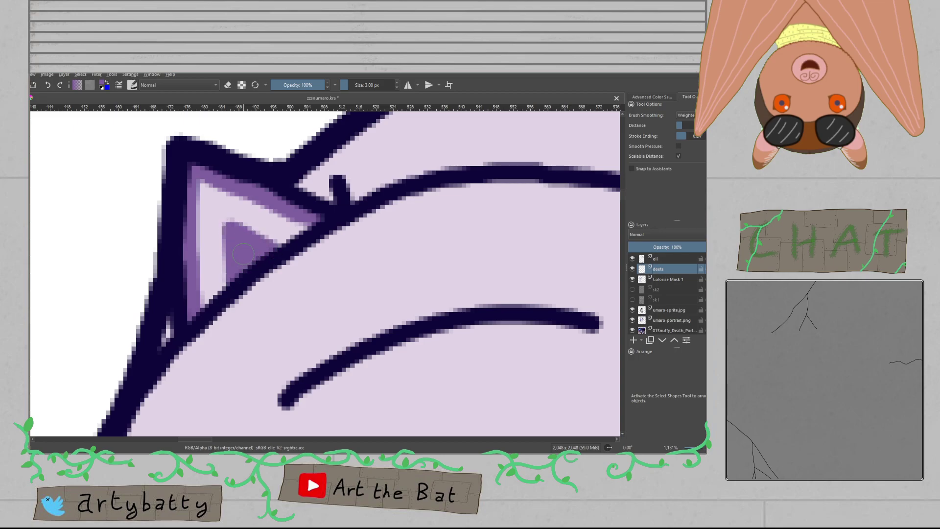
Step: Repaint the edge markings and inner triangle of the character's right-hand ear in the same purple and save the document
{"action": "scroll", "coordinate": [243, 254], "scroll_direction": "down", "scroll_amount": 4}
{"action": "left_click_drag", "start_coordinate": [488, 242], "coordinate": [371, 225]}
{"action": "scroll", "coordinate": [407, 225], "scroll_direction": "up", "scroll_amount": 4}
{"action": "mouse_move", "coordinate": [175, 239]}
{"action": "left_mouse_down"}
{"action": "mouse_move", "coordinate": [279, 185]}
{"action": "mouse_move", "coordinate": [313, 185]}
{"action": "mouse_move", "coordinate": [320, 196]}
{"action": "left_mouse_up"}
{"action": "mouse_move", "coordinate": [306, 350]}
{"action": "left_mouse_down"}
{"action": "mouse_move", "coordinate": [318, 210]}
{"action": "mouse_move", "coordinate": [315, 188]}
{"action": "mouse_move", "coordinate": [292, 189]}
{"action": "left_mouse_up"}
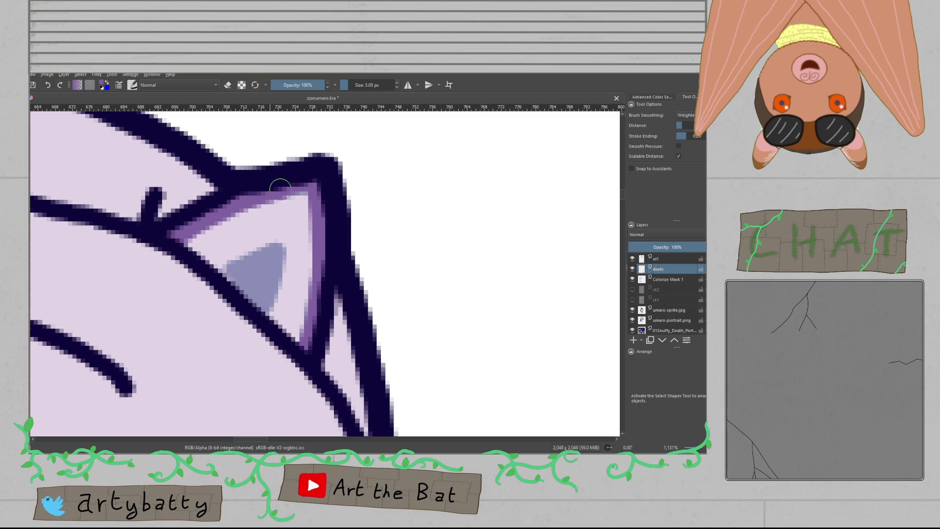
{"action": "left_click_drag", "start_coordinate": [224, 273], "coordinate": [273, 252]}
{"action": "mouse_move", "coordinate": [221, 276]}
{"action": "left_mouse_down"}
{"action": "mouse_move", "coordinate": [277, 256]}
{"action": "mouse_move", "coordinate": [261, 307]}
{"action": "mouse_move", "coordinate": [270, 282]}
{"action": "mouse_move", "coordinate": [249, 283]}
{"action": "left_mouse_up"}
{"action": "scroll", "coordinate": [247, 292], "scroll_direction": "down", "scroll_amount": 10}
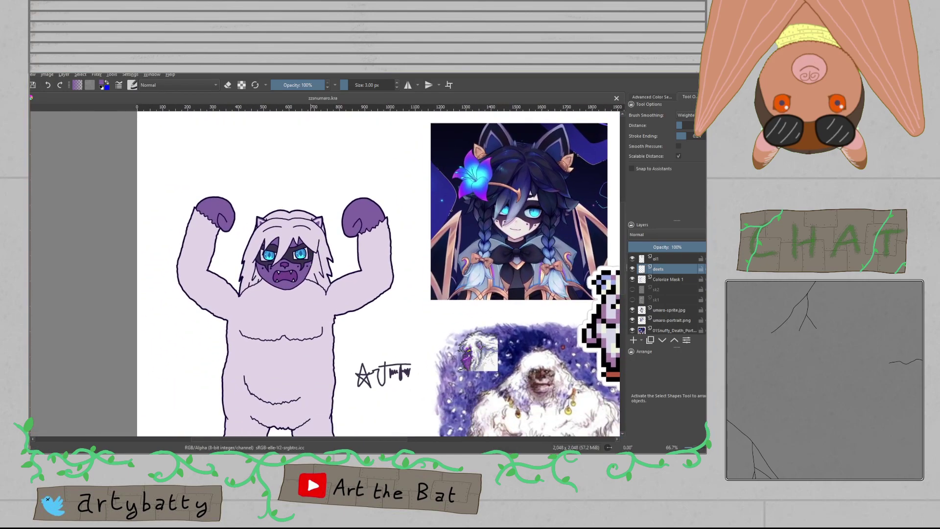
Step: Undo the recolouring back to the dark indigo version of the character and save the document
{"action": "scroll", "coordinate": [312, 254], "scroll_direction": "down", "scroll_amount": 1}
{"action": "mouse_move", "coordinate": [311, 285]}
{"action": "left_mouse_down"}
{"action": "mouse_move", "coordinate": [312, 194]}
{"action": "mouse_move", "coordinate": [303, 236]}
{"action": "left_mouse_up"}
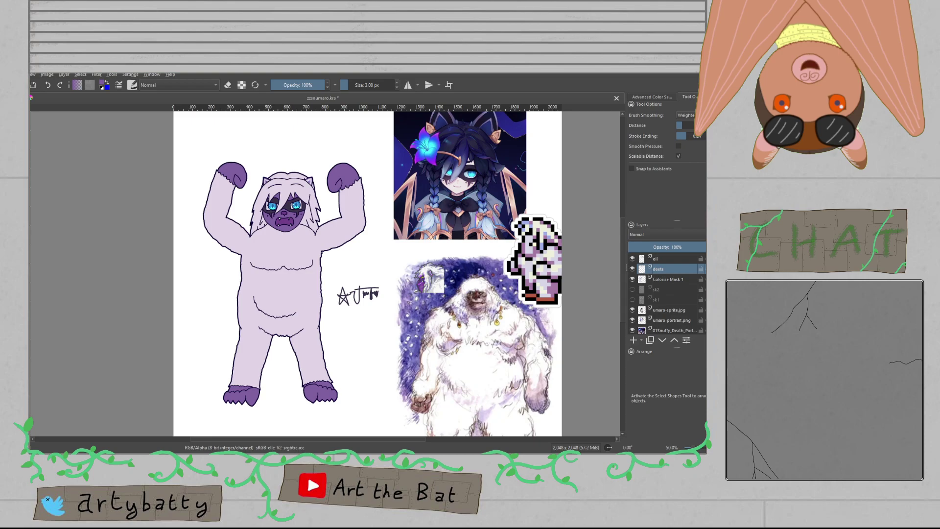
{"action": "key", "text": "ctrl+z"}
{"action": "key", "text": "ctrl+z"}
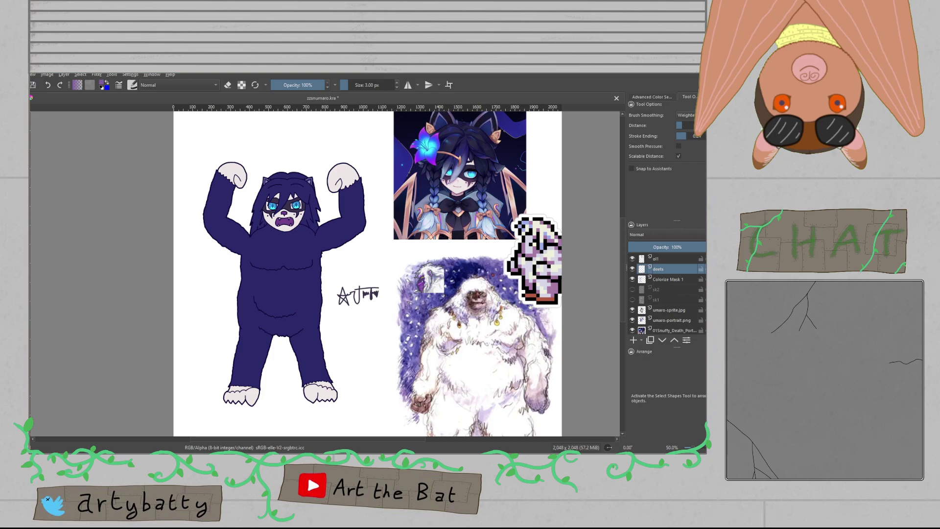
{"action": "key", "text": "ctrl+s"}
Step: Redo the lavender and purple recolouring and save it as a separate file named zzonumaro2.kra
{"action": "left_click", "coordinate": [62, 87]}
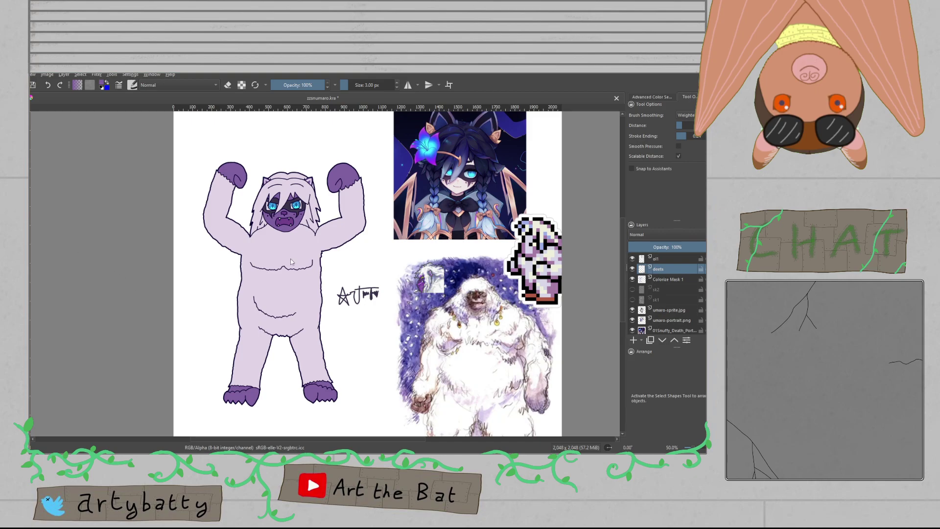
{"action": "key", "text": "ctrl+alt+s"}
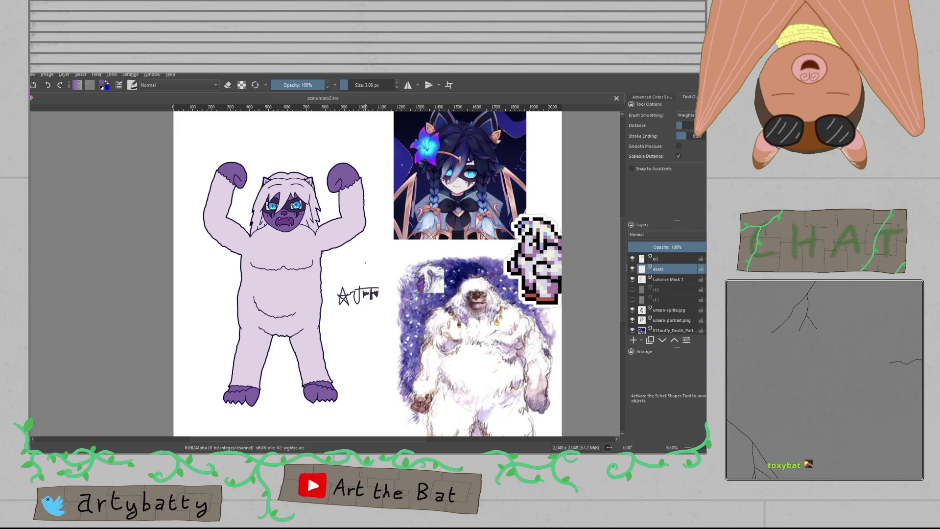
{"action": "scroll", "coordinate": [316, 184], "scroll_direction": "up", "scroll_amount": 1}
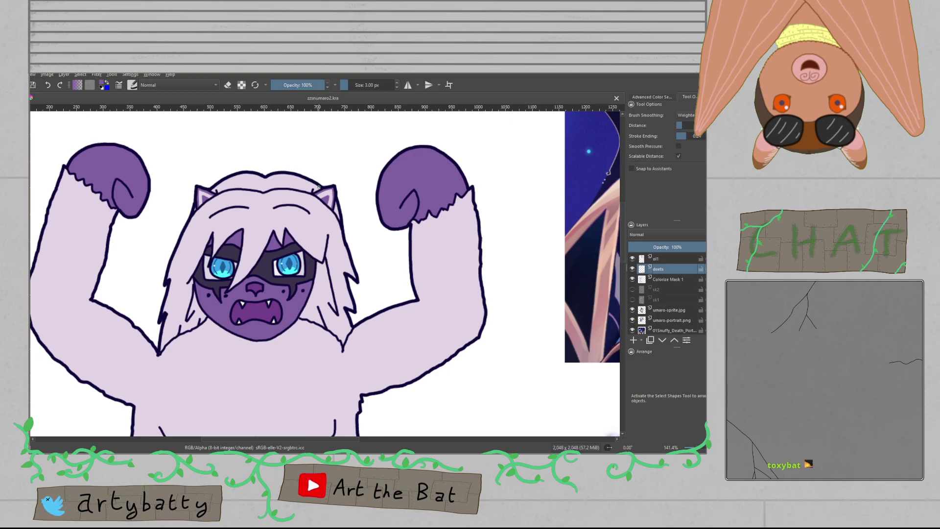
{"action": "scroll", "coordinate": [293, 284], "scroll_direction": "down", "scroll_amount": 4}
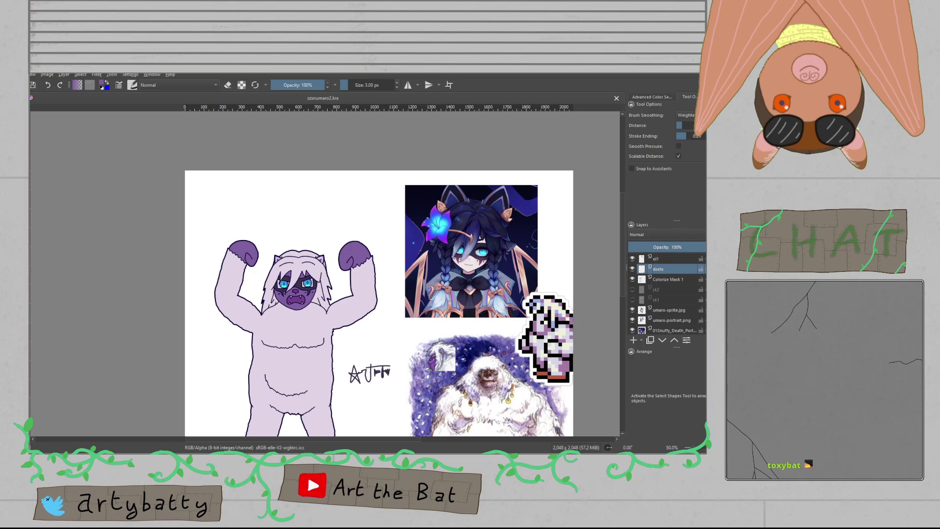
{"action": "scroll", "coordinate": [310, 284], "scroll_direction": "up", "scroll_amount": 3}
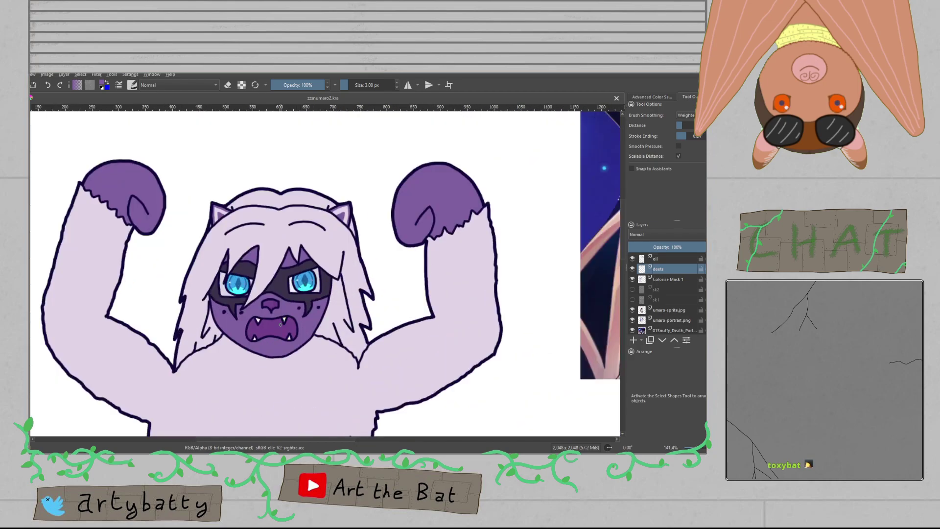
Step: Recolour the base of the character's left-hand ear from lavender to purple on Colorize Mask 1
{"action": "left_click", "coordinate": [665, 279]}
{"action": "scroll", "coordinate": [224, 196], "scroll_direction": "up", "scroll_amount": 5}
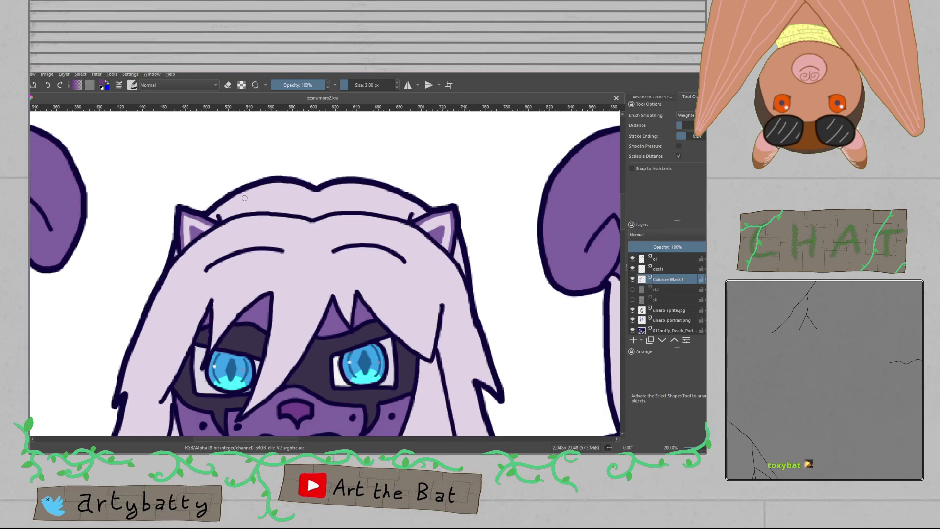
{"action": "mouse_move", "coordinate": [174, 289]}
{"action": "left_mouse_down"}
{"action": "mouse_move", "coordinate": [152, 318]}
{"action": "mouse_move", "coordinate": [159, 268]}
{"action": "mouse_move", "coordinate": [148, 236]}
{"action": "mouse_move", "coordinate": [146, 262]}
{"action": "mouse_move", "coordinate": [157, 242]}
{"action": "mouse_move", "coordinate": [188, 270]}
{"action": "mouse_move", "coordinate": [181, 250]}
{"action": "mouse_move", "coordinate": [204, 273]}
{"action": "mouse_move", "coordinate": [216, 258]}
{"action": "mouse_move", "coordinate": [202, 285]}
{"action": "left_mouse_up"}
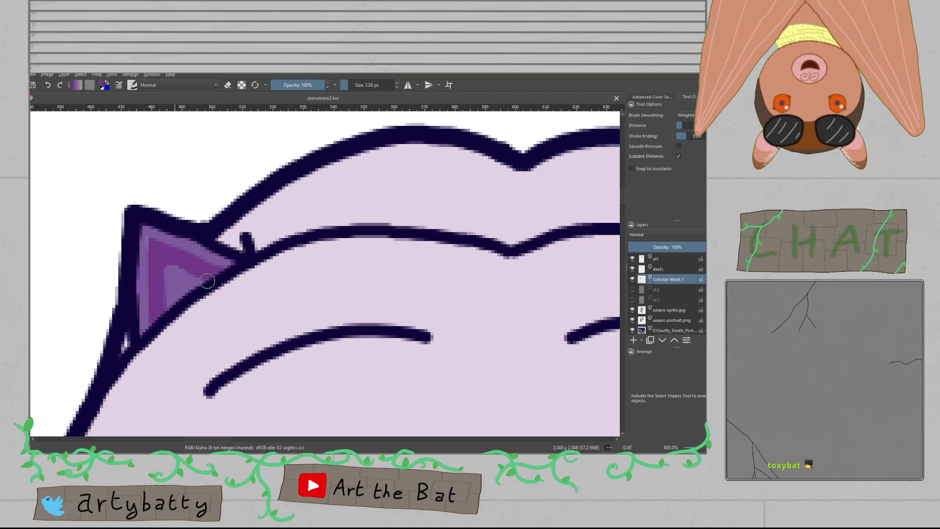
Step: Recolour the base of the character's right-hand ear in the same purple, switch back to the deets layer and save the document
{"action": "left_click_drag", "start_coordinate": [475, 247], "coordinate": [180, 221]}
{"action": "left_click_drag", "start_coordinate": [327, 224], "coordinate": [65, 222]}
{"action": "mouse_move", "coordinate": [319, 280]}
{"action": "left_mouse_down"}
{"action": "mouse_move", "coordinate": [331, 312]}
{"action": "mouse_move", "coordinate": [329, 230]}
{"action": "mouse_move", "coordinate": [323, 251]}
{"action": "mouse_move", "coordinate": [334, 201]}
{"action": "mouse_move", "coordinate": [313, 228]}
{"action": "mouse_move", "coordinate": [310, 210]}
{"action": "mouse_move", "coordinate": [291, 234]}
{"action": "mouse_move", "coordinate": [278, 224]}
{"action": "mouse_move", "coordinate": [261, 245]}
{"action": "mouse_move", "coordinate": [268, 243]}
{"action": "mouse_move", "coordinate": [248, 238]}
{"action": "mouse_move", "coordinate": [288, 253]}
{"action": "mouse_move", "coordinate": [342, 217]}
{"action": "left_mouse_up"}
{"action": "left_click", "coordinate": [661, 270]}
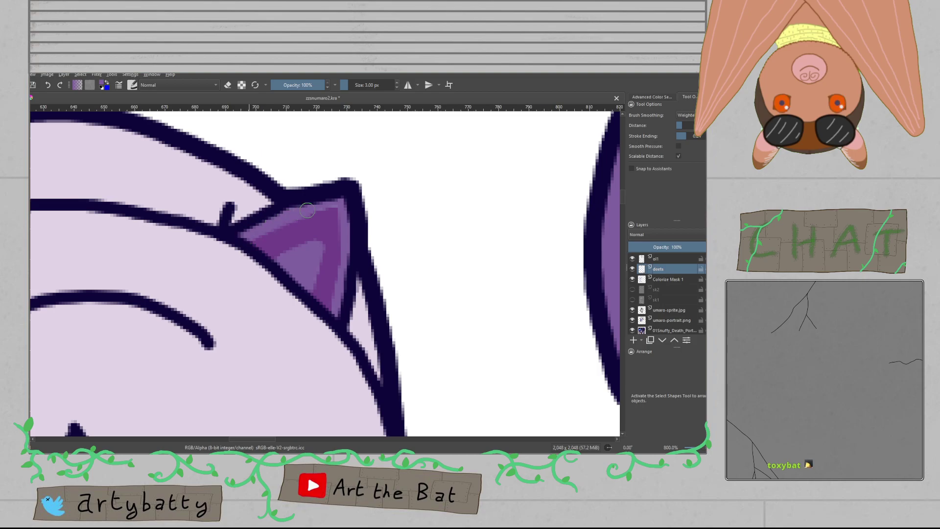
{"action": "left_click_drag", "start_coordinate": [339, 199], "coordinate": [514, 212]}
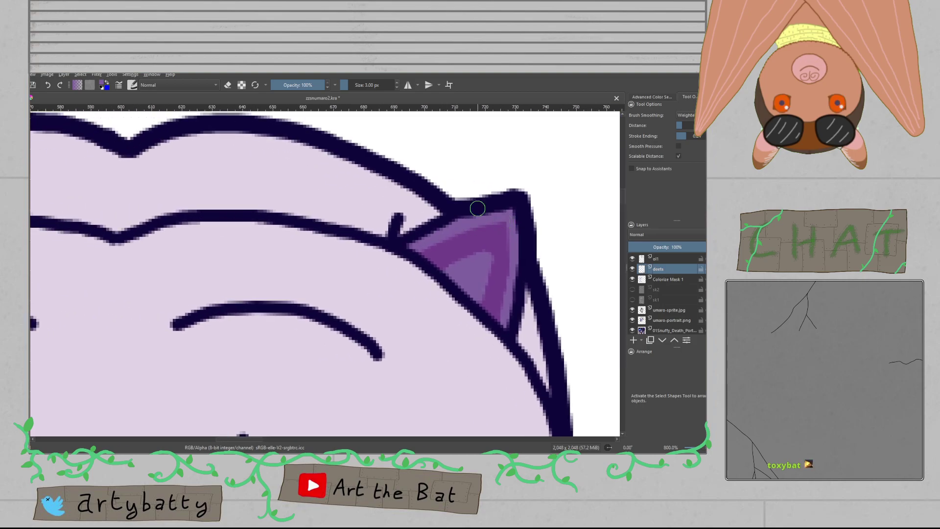
{"action": "key", "text": "ctrl+s"}
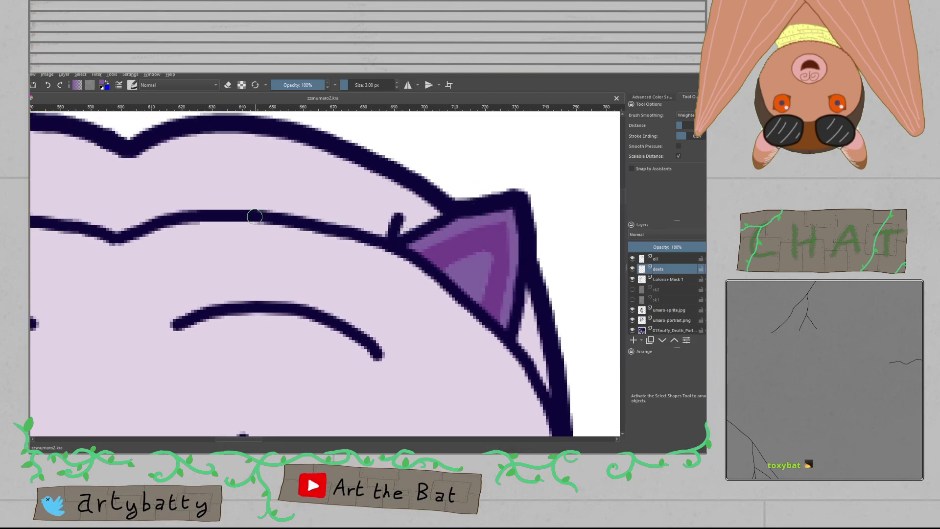
Step: Touch up the outer edge inside the character's left-hand ear on the deets layer and save the document
{"action": "left_click_drag", "start_coordinate": [219, 225], "coordinate": [319, 233]}
{"action": "left_click_drag", "start_coordinate": [246, 252], "coordinate": [351, 254]}
{"action": "left_click_drag", "start_coordinate": [167, 246], "coordinate": [477, 239]}
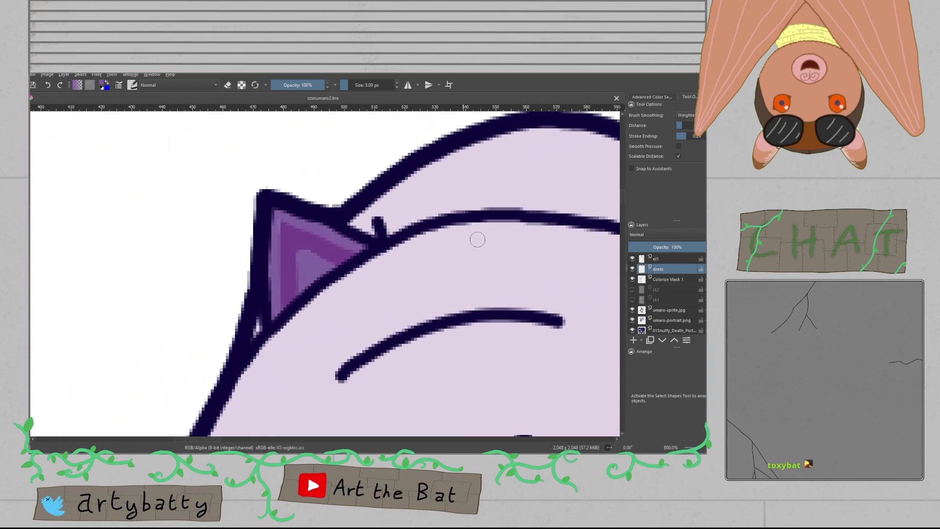
{"action": "left_click_drag", "start_coordinate": [271, 295], "coordinate": [275, 237]}
{"action": "key", "text": "ctrl+s"}
Step: Check the whole lavender and purple character beside the reference images and save the document again
{"action": "scroll", "coordinate": [308, 268], "scroll_direction": "down", "scroll_amount": 8}
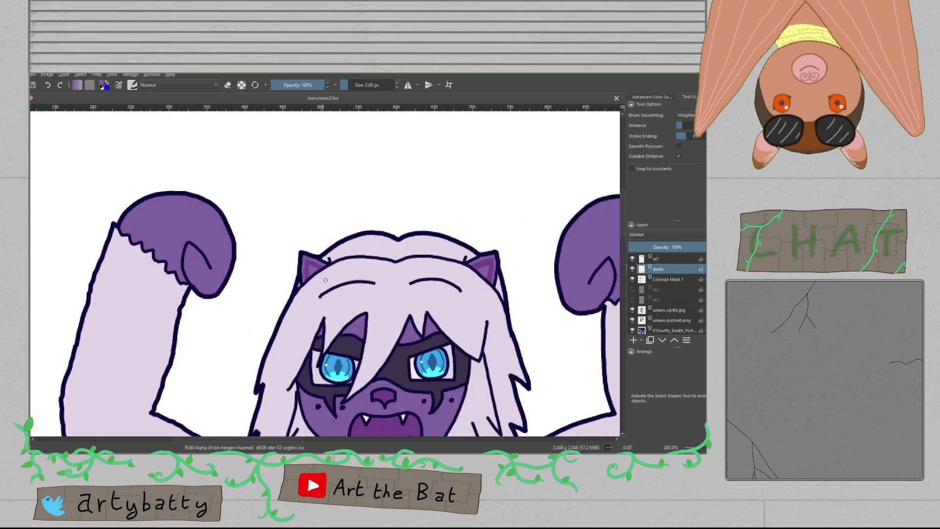
{"action": "scroll", "coordinate": [361, 283], "scroll_direction": "up", "scroll_amount": 1}
{"action": "left_click_drag", "start_coordinate": [360, 283], "coordinate": [316, 163]}
{"action": "scroll", "coordinate": [340, 216], "scroll_direction": "down", "scroll_amount": 1}
{"action": "mouse_move", "coordinate": [330, 201]}
{"action": "left_mouse_down"}
{"action": "mouse_move", "coordinate": [326, 299]}
{"action": "mouse_move", "coordinate": [349, 256]}
{"action": "left_mouse_up"}
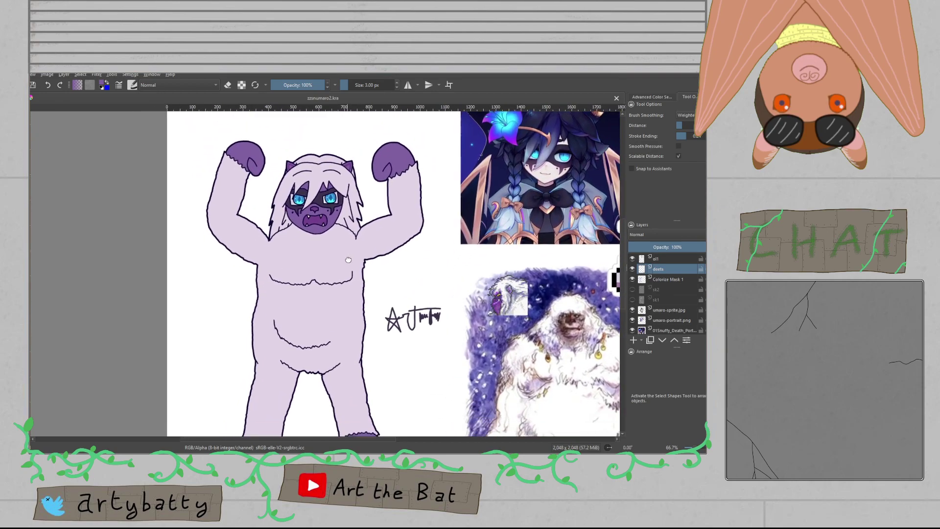
{"action": "scroll", "coordinate": [350, 256], "scroll_direction": "down", "scroll_amount": 1}
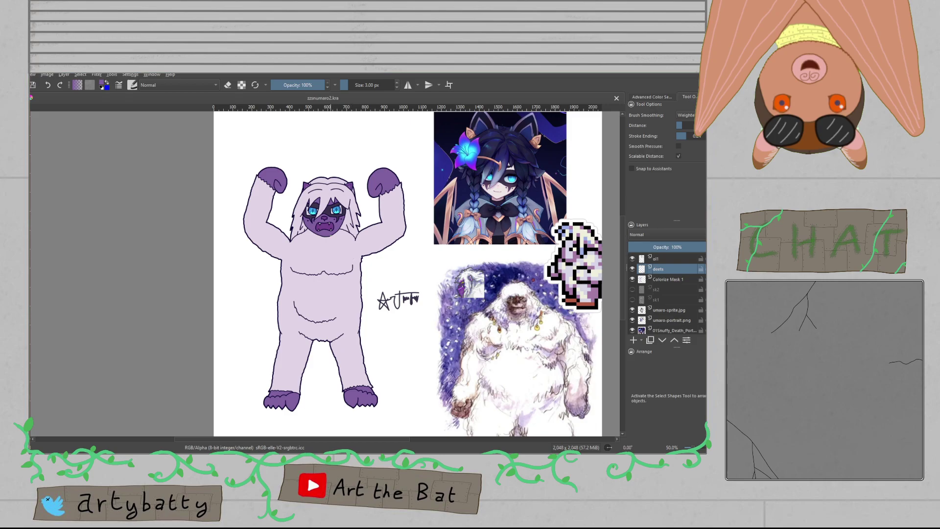
{"action": "left_click_drag", "start_coordinate": [331, 256], "coordinate": [316, 251]}
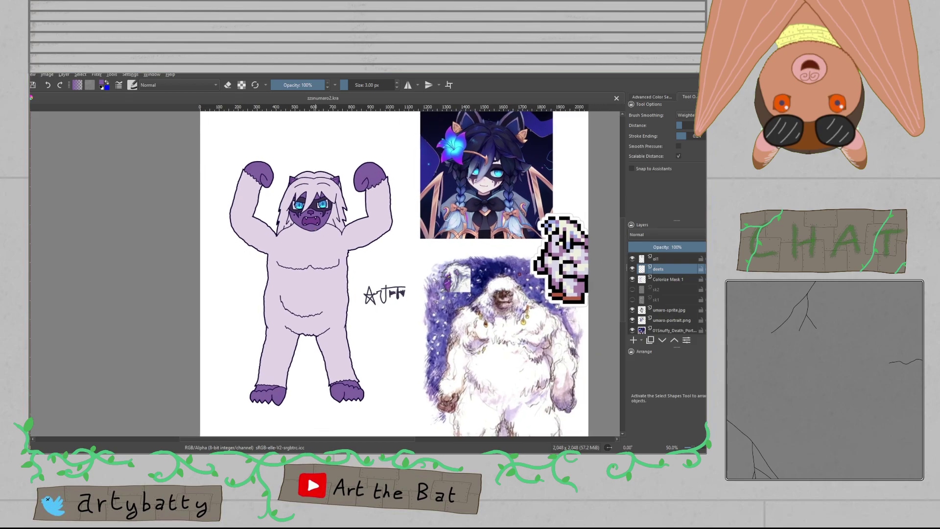
{"action": "left_click", "coordinate": [317, 225], "text": "ctrl"}
{"action": "key", "text": "ctrl+s"}
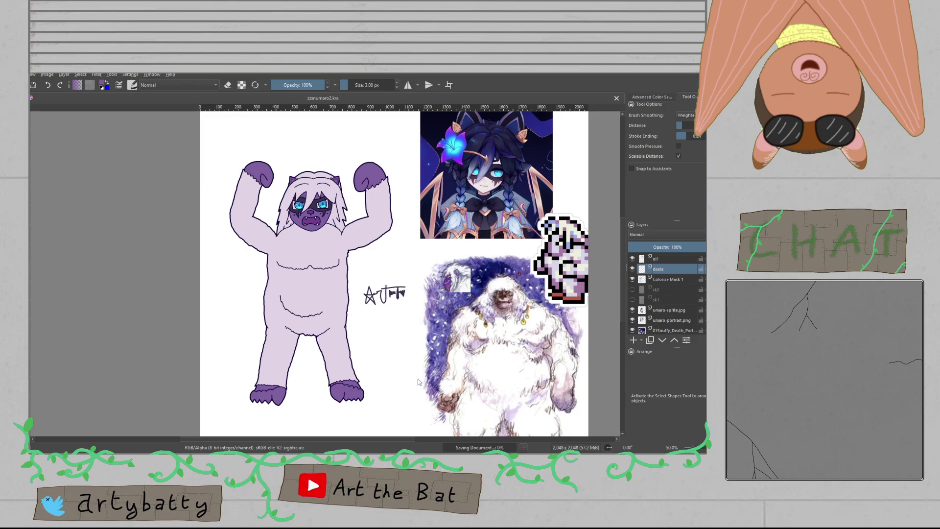